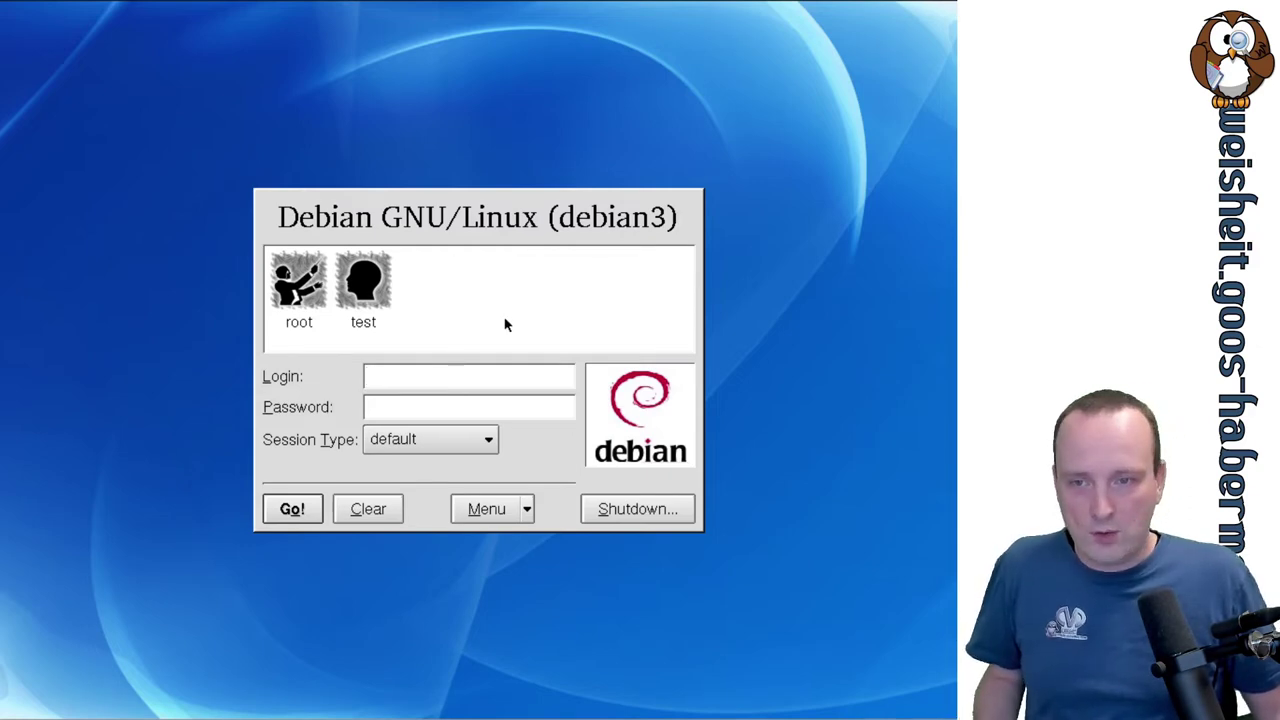
Log into KDM as the ordinary test user with a kde2 session, entering the account password.
left_click(358, 272)
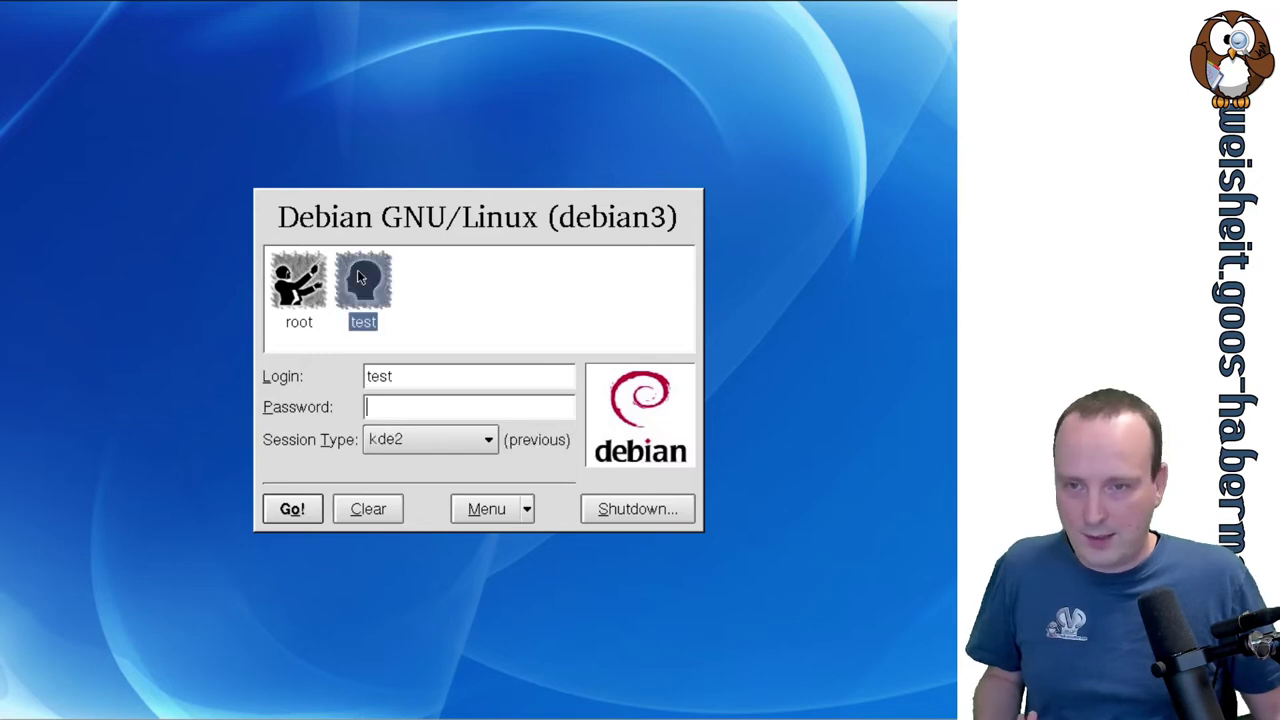
left_click(306, 274)
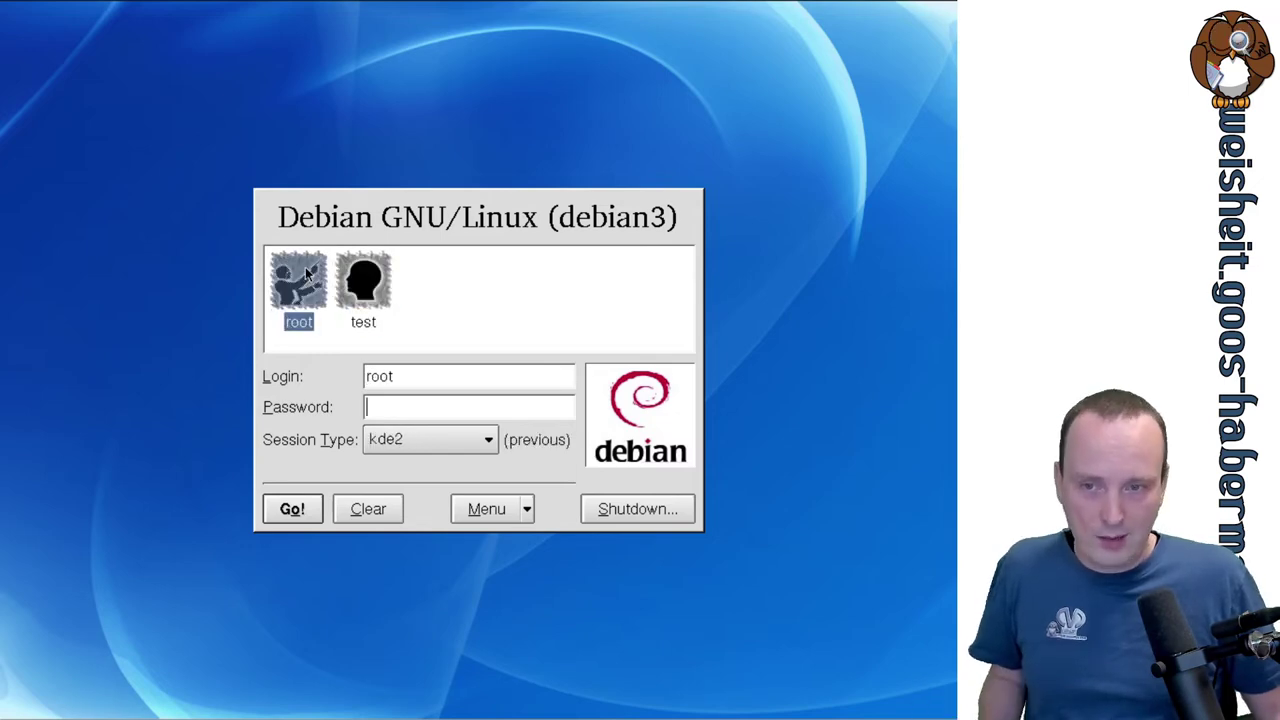
left_click(377, 291)
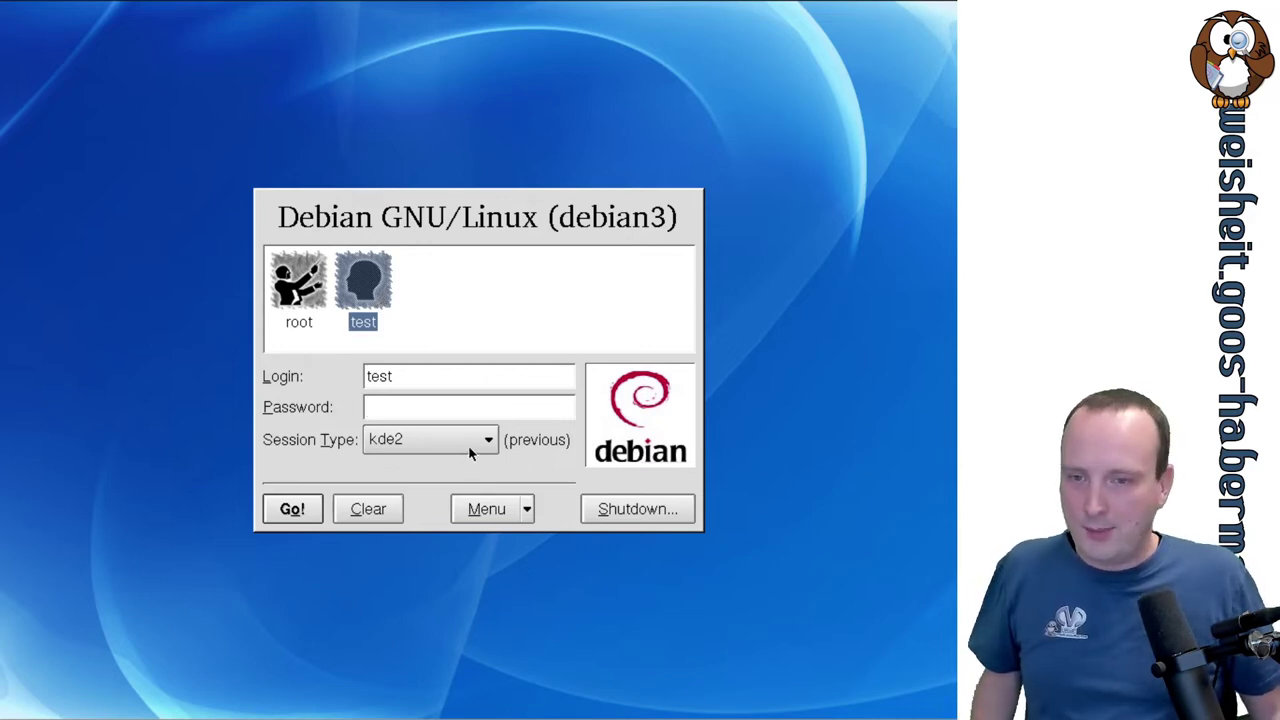
left_click(470, 445)
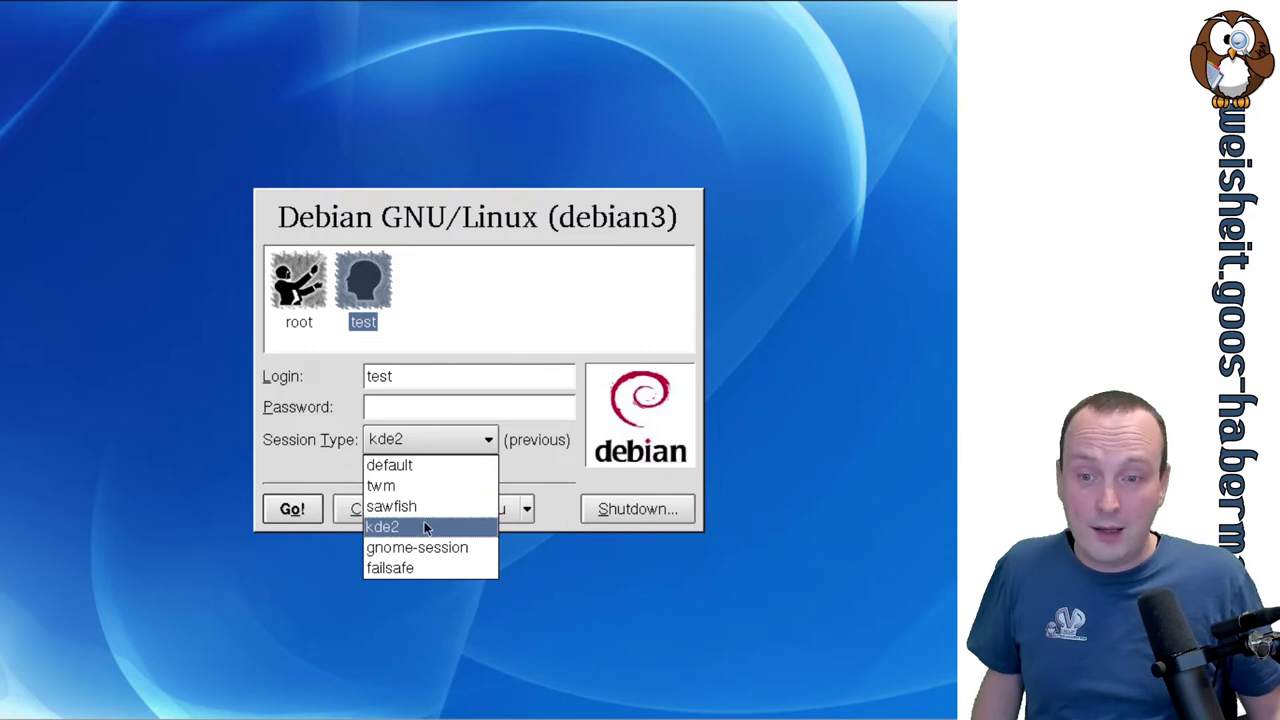
left_click(424, 521)
left_click(408, 402)
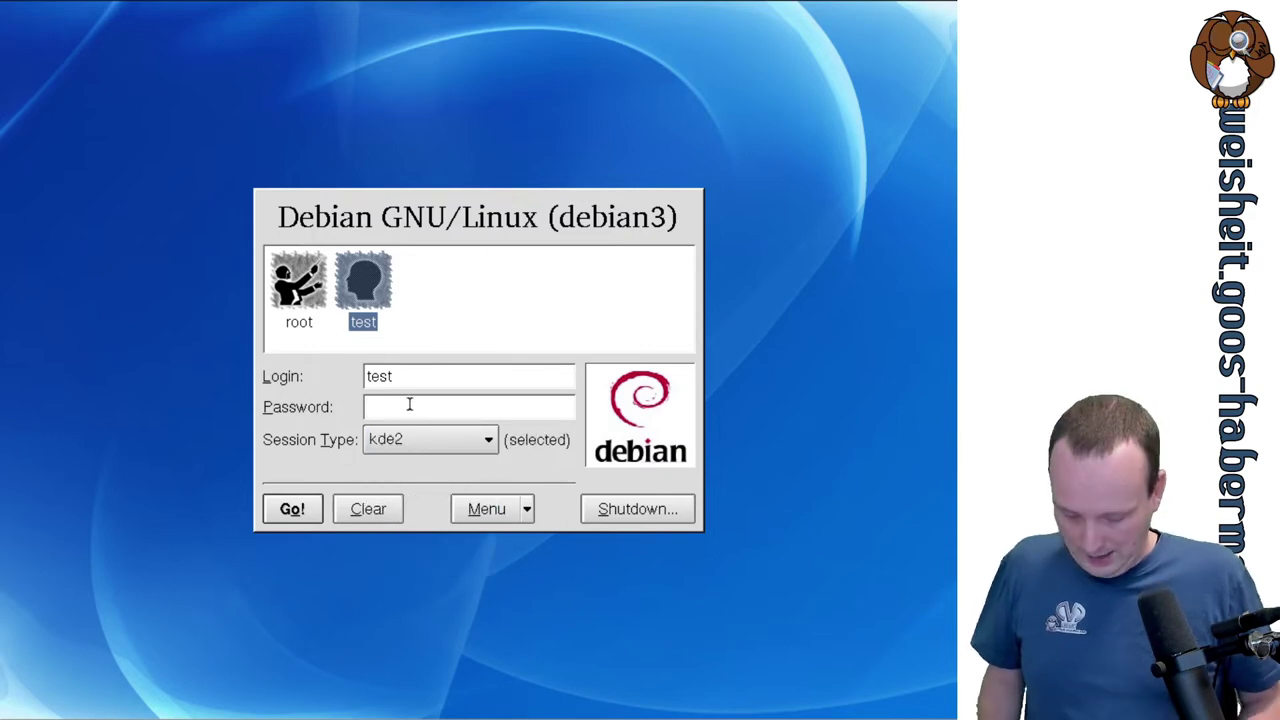
type("test")
key("Return")
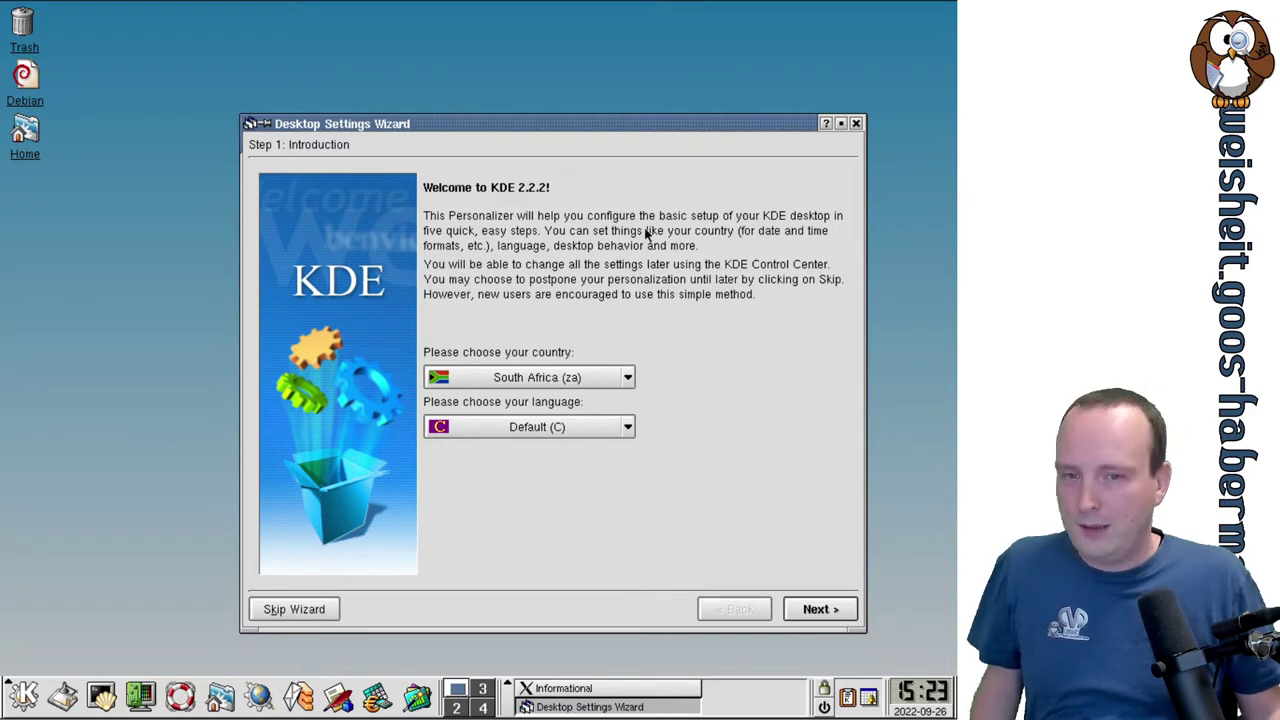
Choose Germany (de) under Europe, Central as the country and continue to System Behavior.
left_click(628, 378)
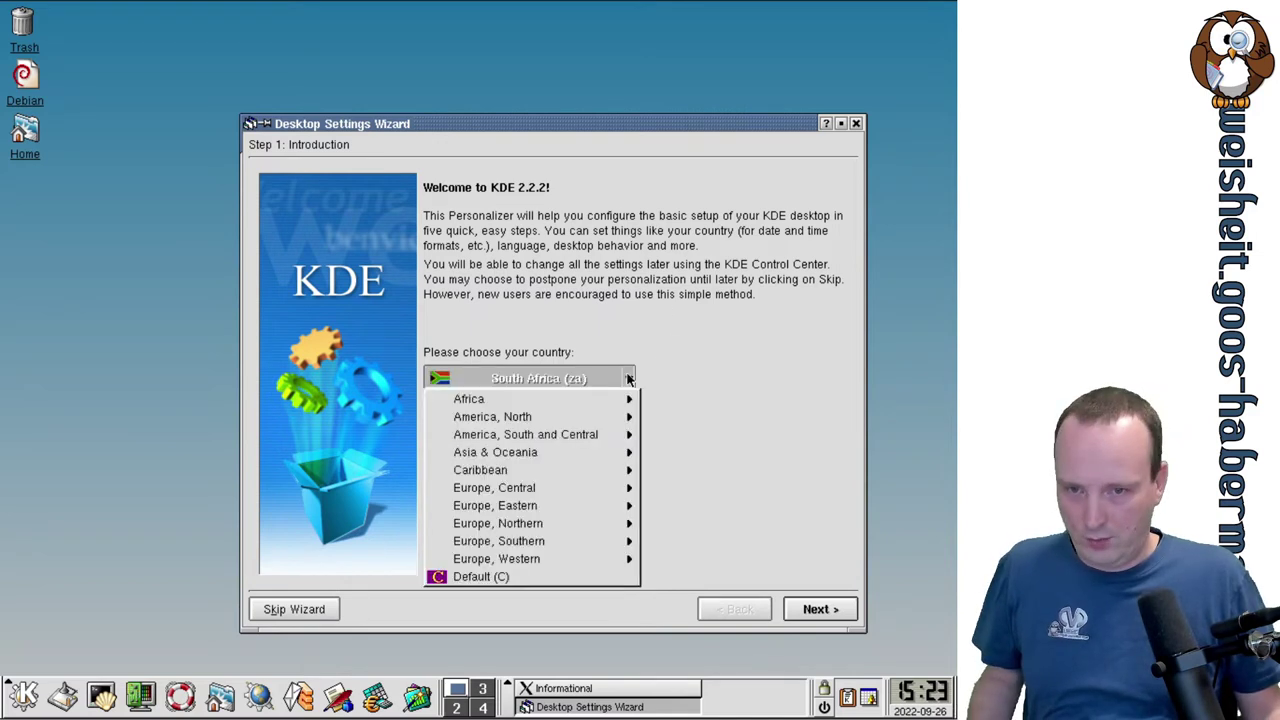
mouse_move(608, 490)
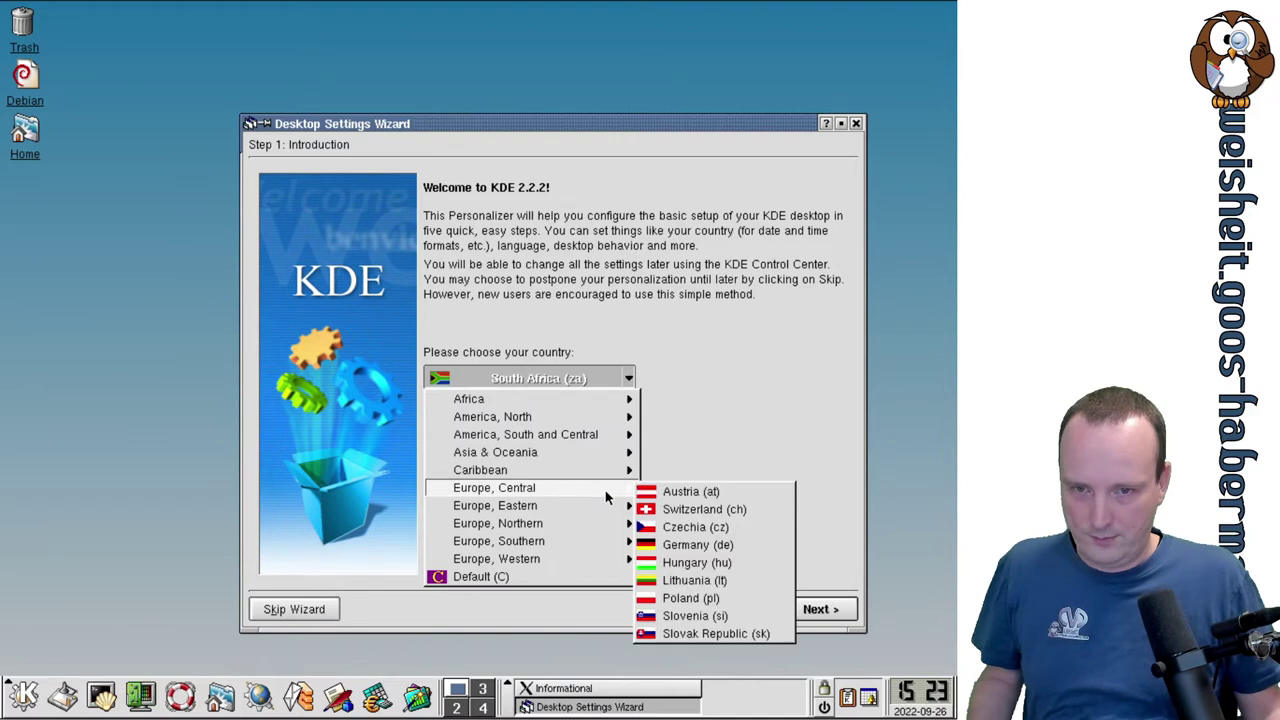
left_click(729, 547)
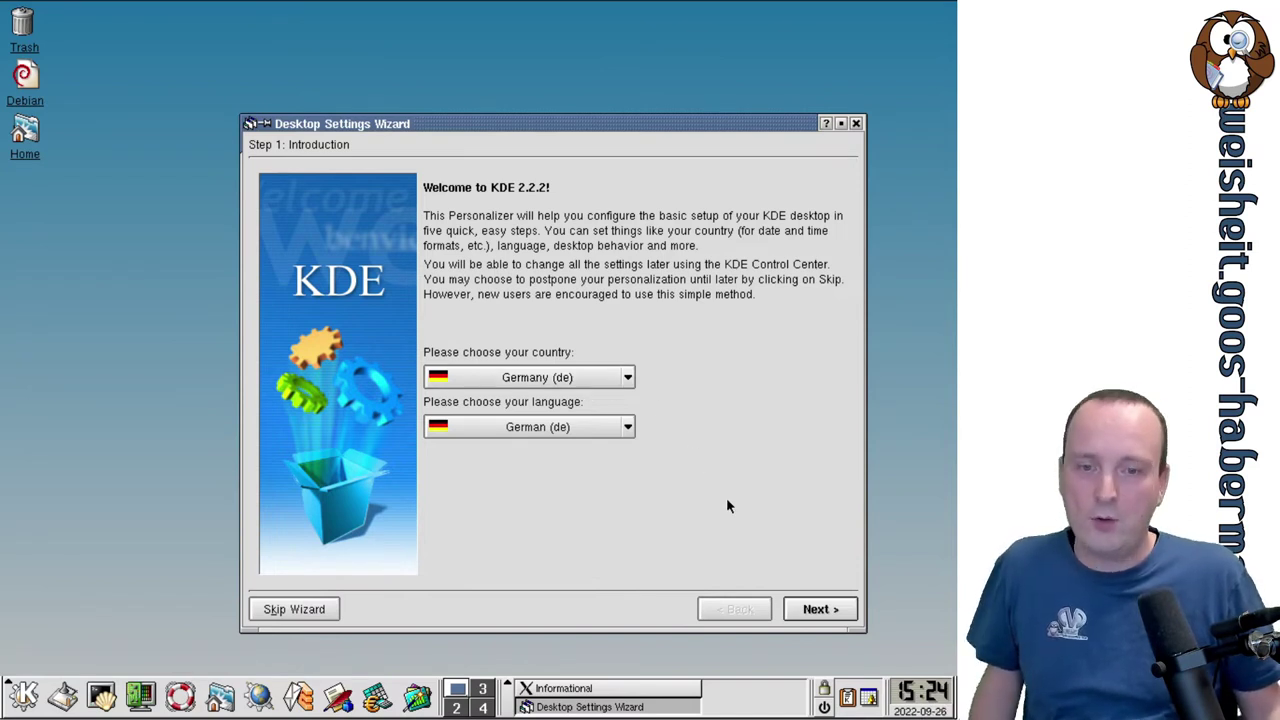
left_click(806, 611)
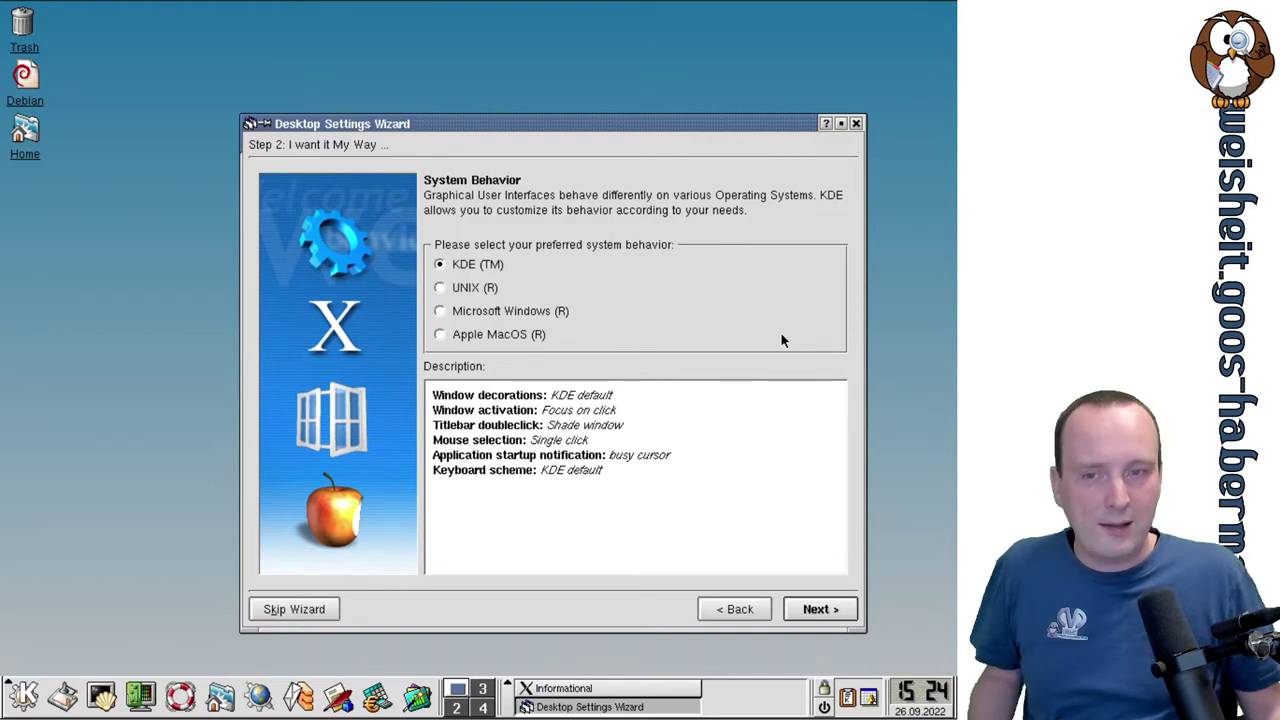
Compare UNIX, Windows and MacOS behaviours, then keep KDE (TM) and continue to Eyecandy-O-Meter.
left_click(441, 288)
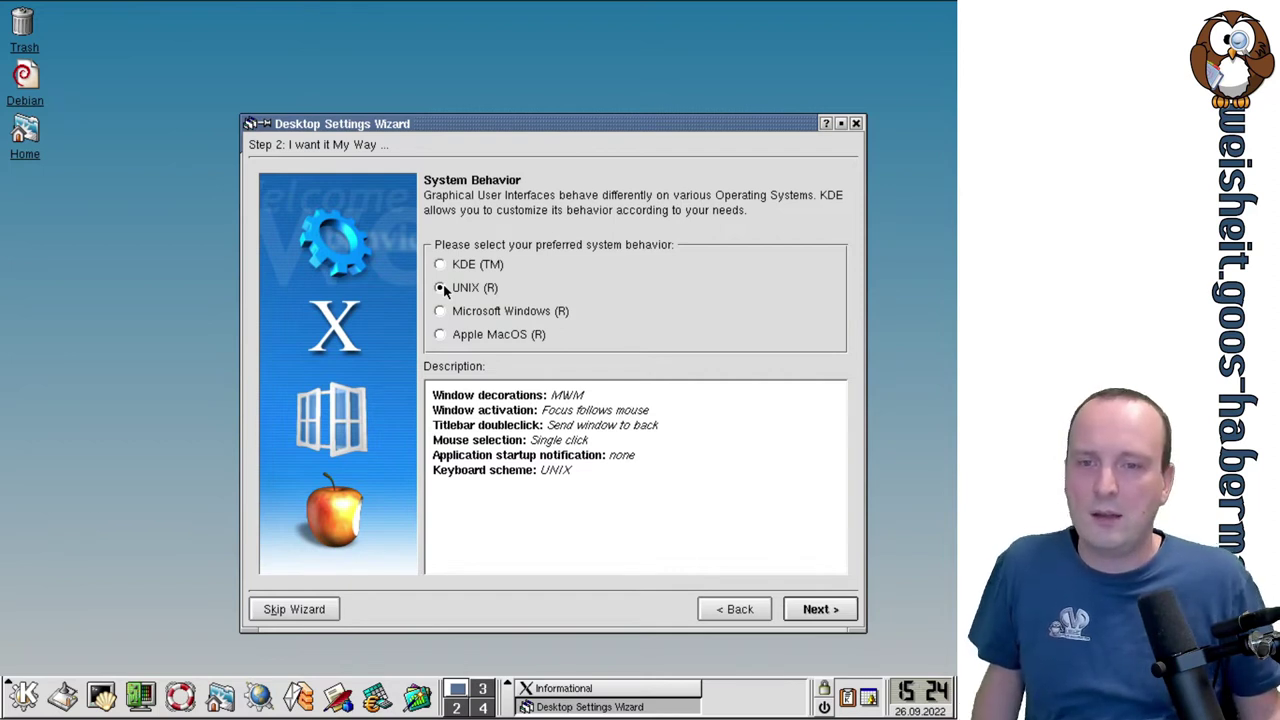
left_click(488, 312)
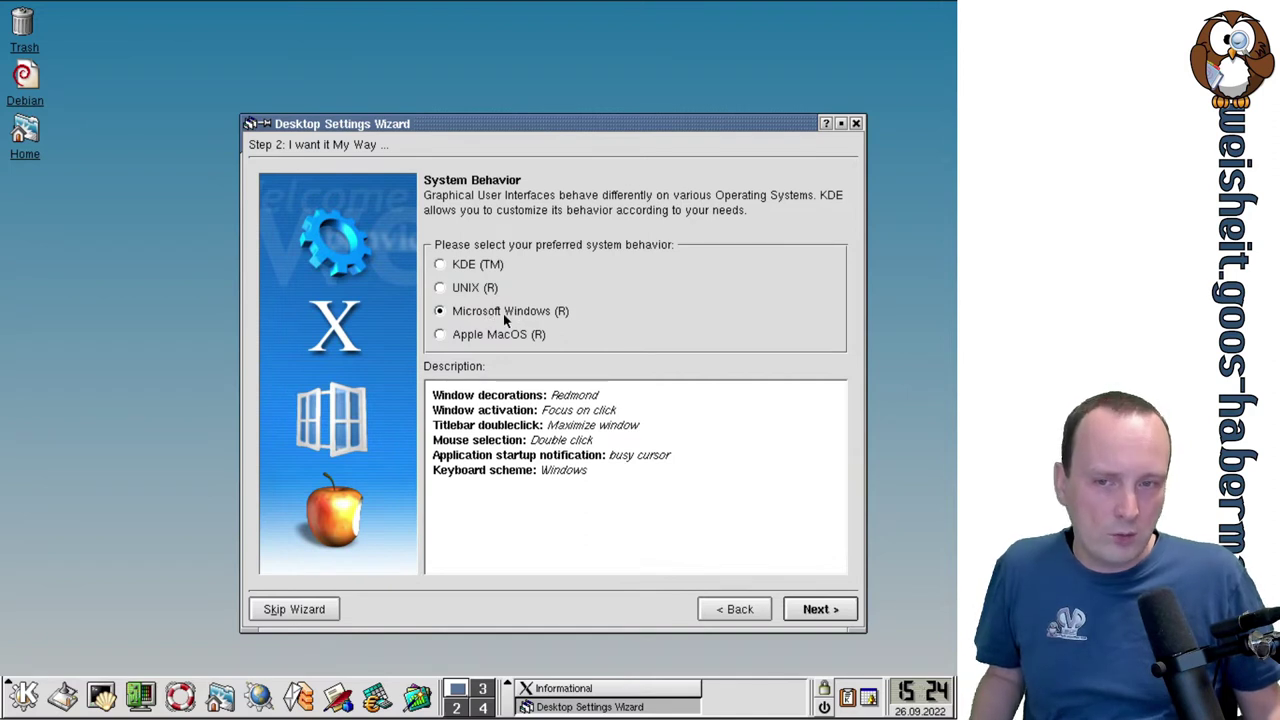
left_click(505, 333)
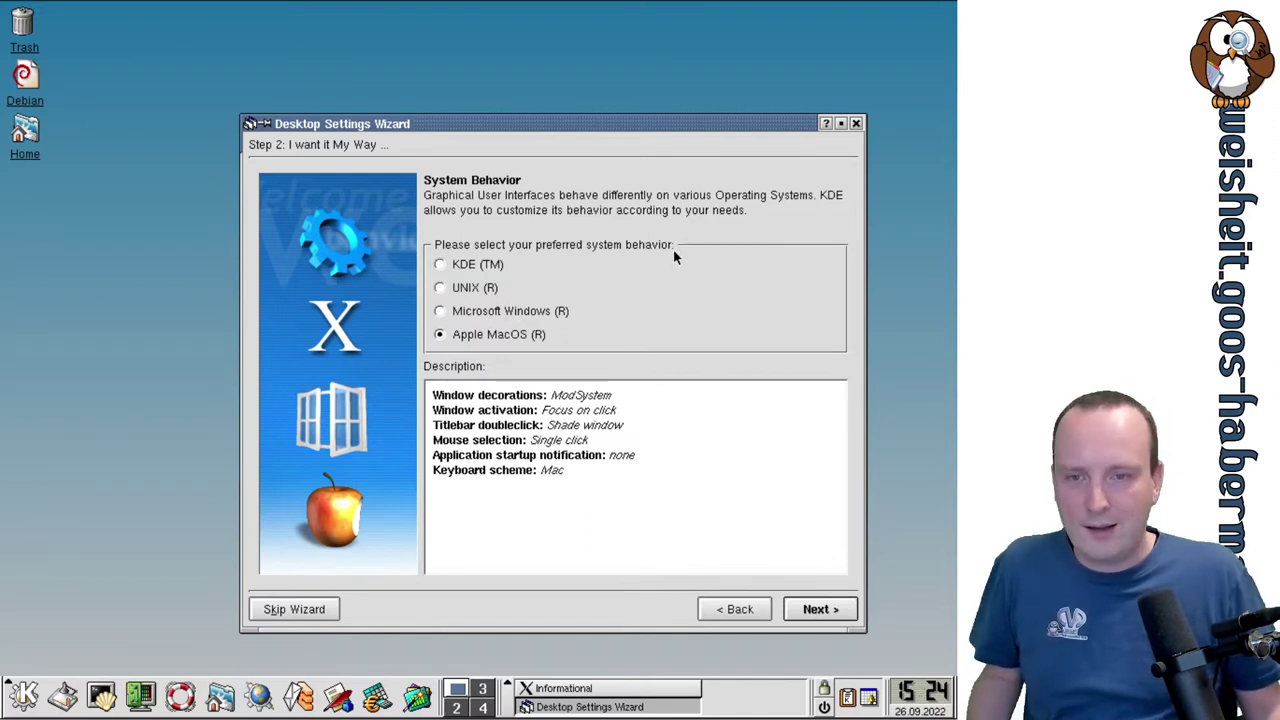
left_click(468, 265)
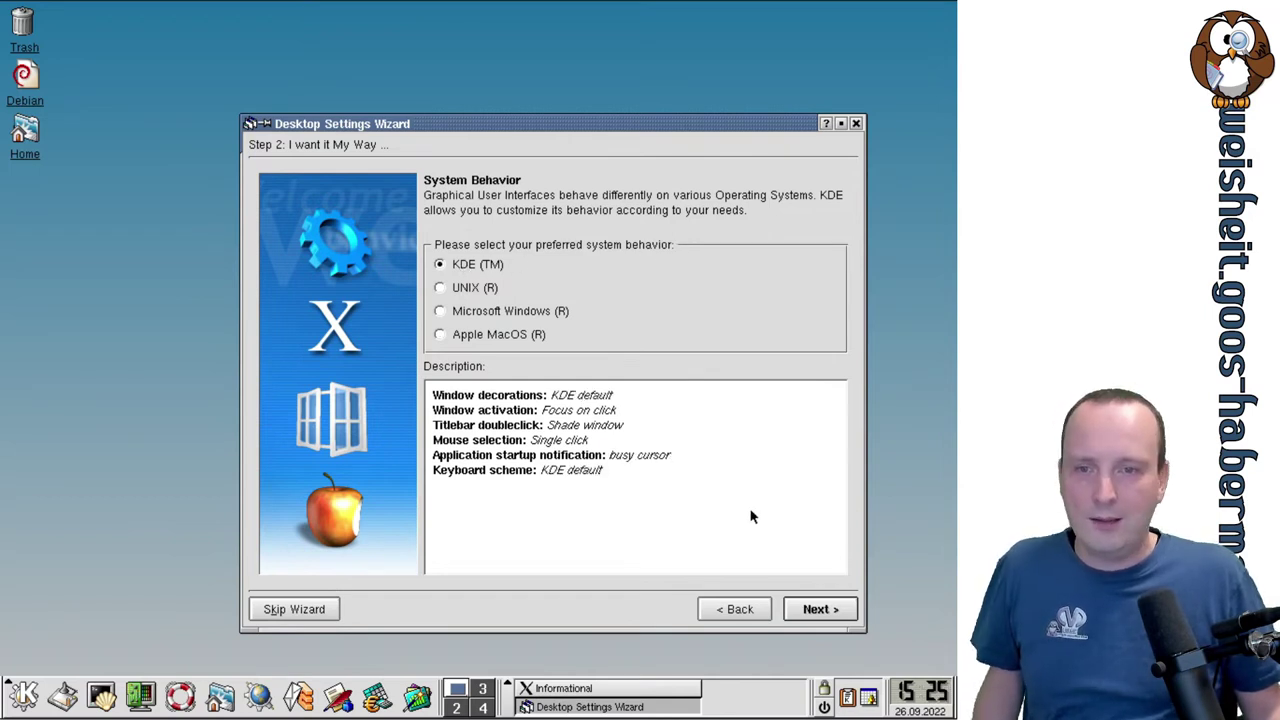
left_click(829, 612)
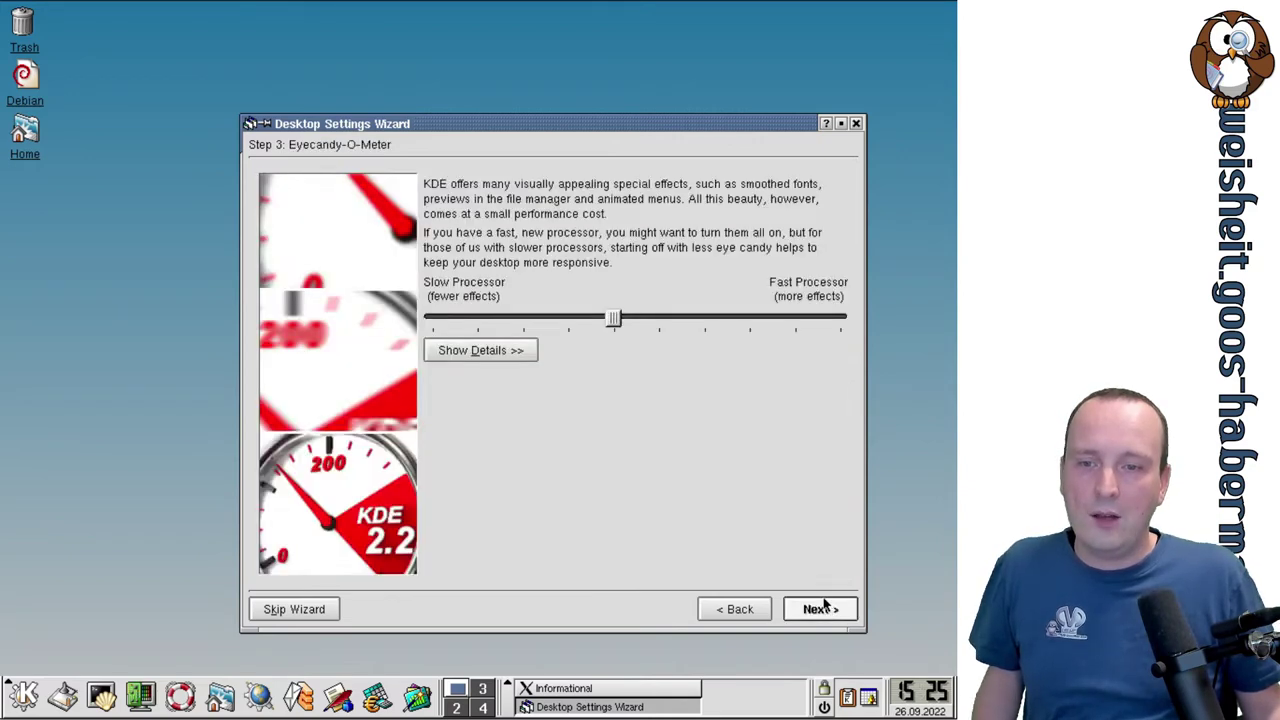
Show the effect details, set the Eyecandy slider to maximum, review Features, and continue to themes.
left_click_drag(549, 123, 505, 99)
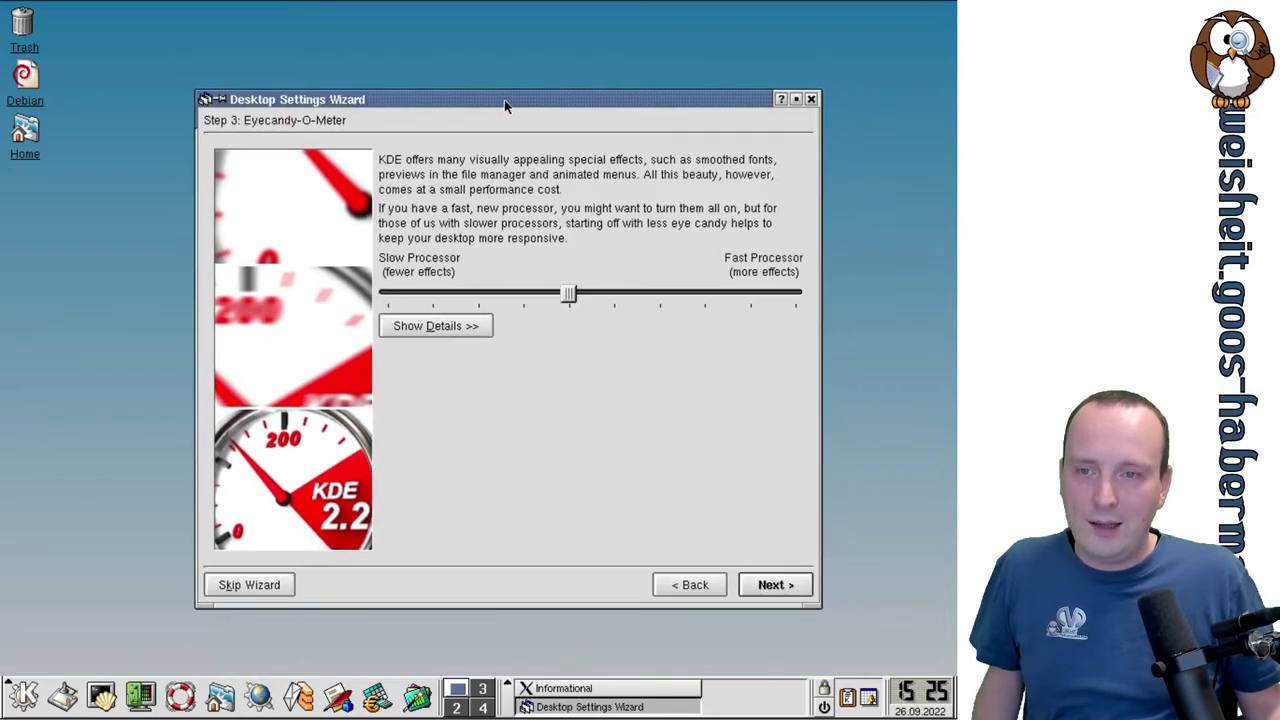
left_click(474, 328)
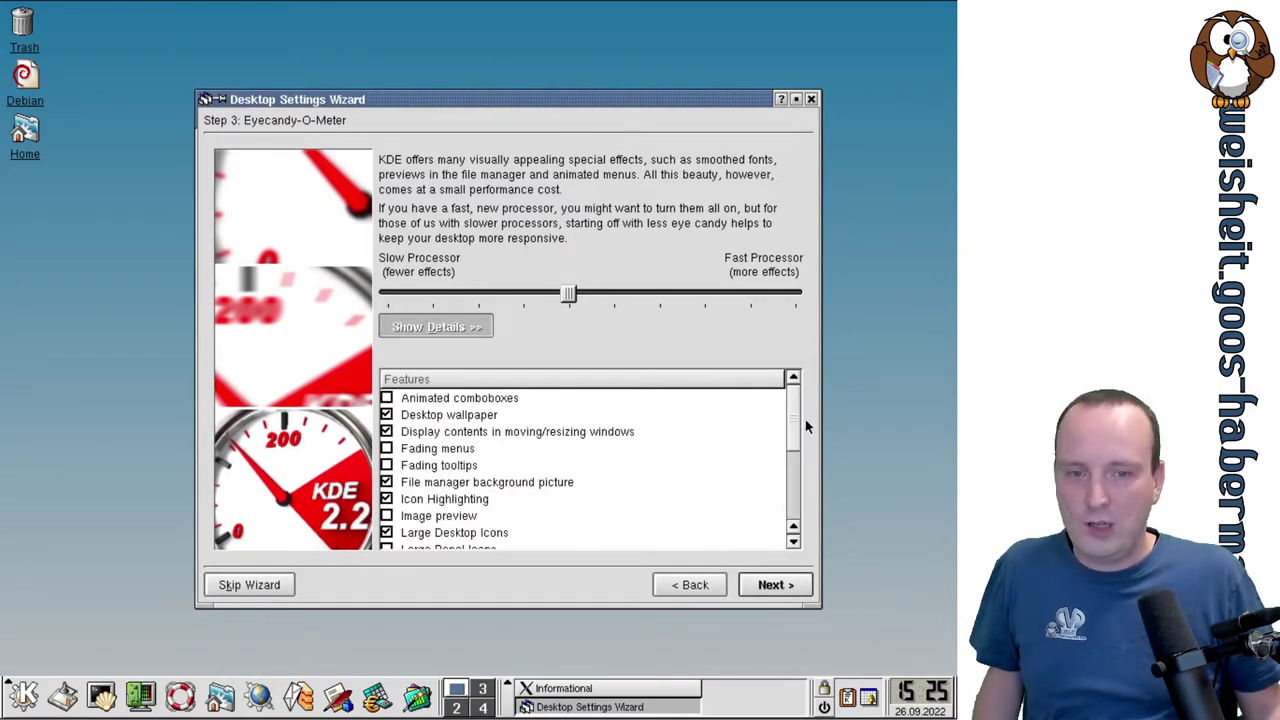
mouse_move(797, 419)
left_mouse_down()
mouse_move(800, 498)
mouse_move(797, 400)
left_mouse_up()
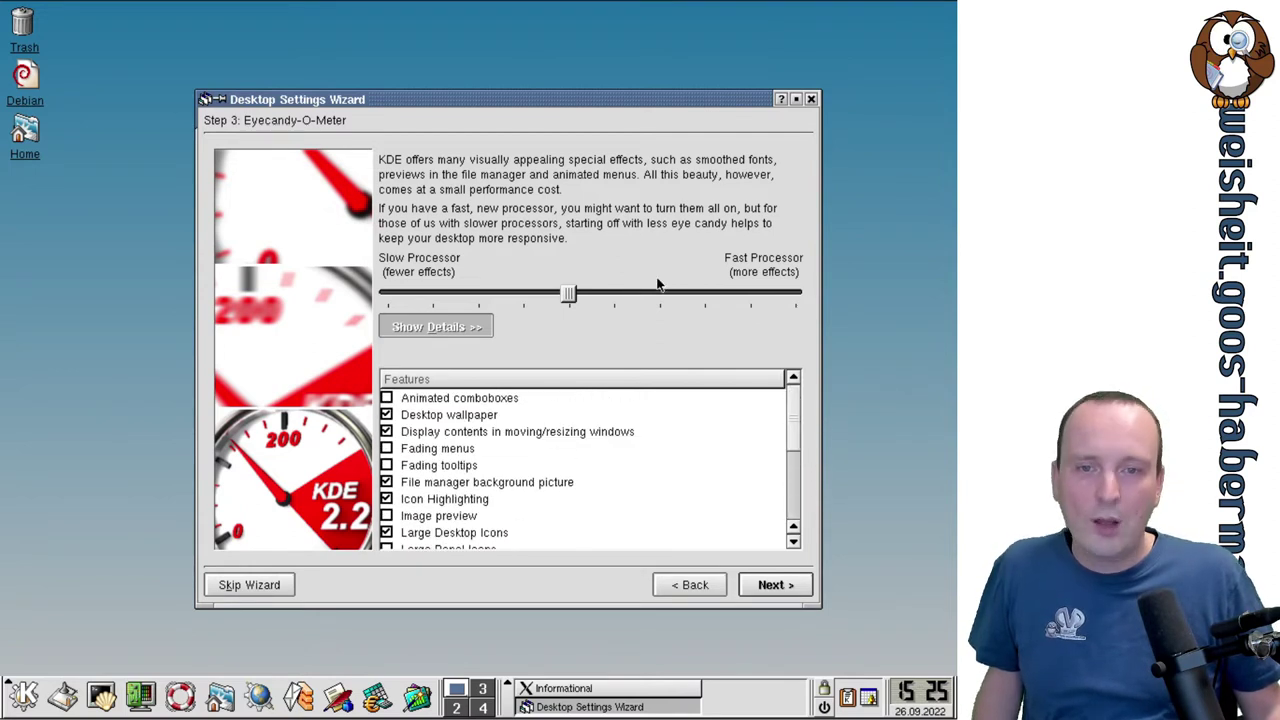
left_click_drag(565, 302, 797, 301)
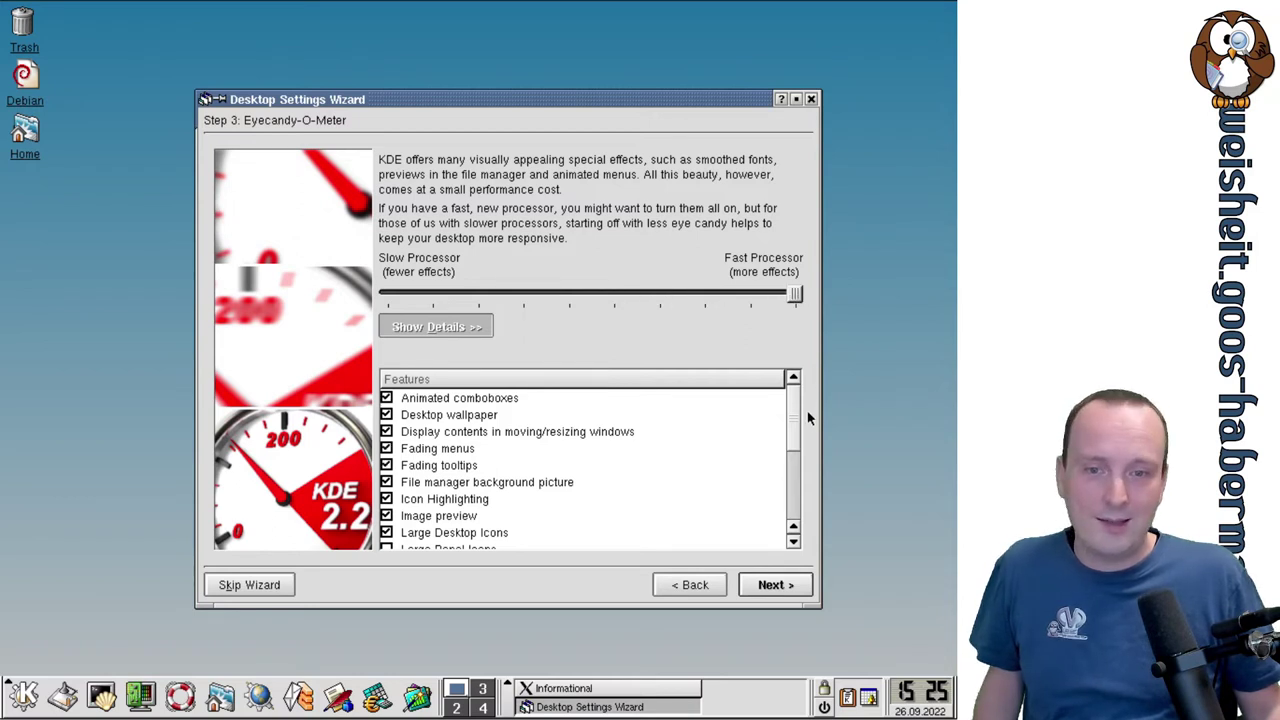
left_click_drag(797, 409, 800, 508)
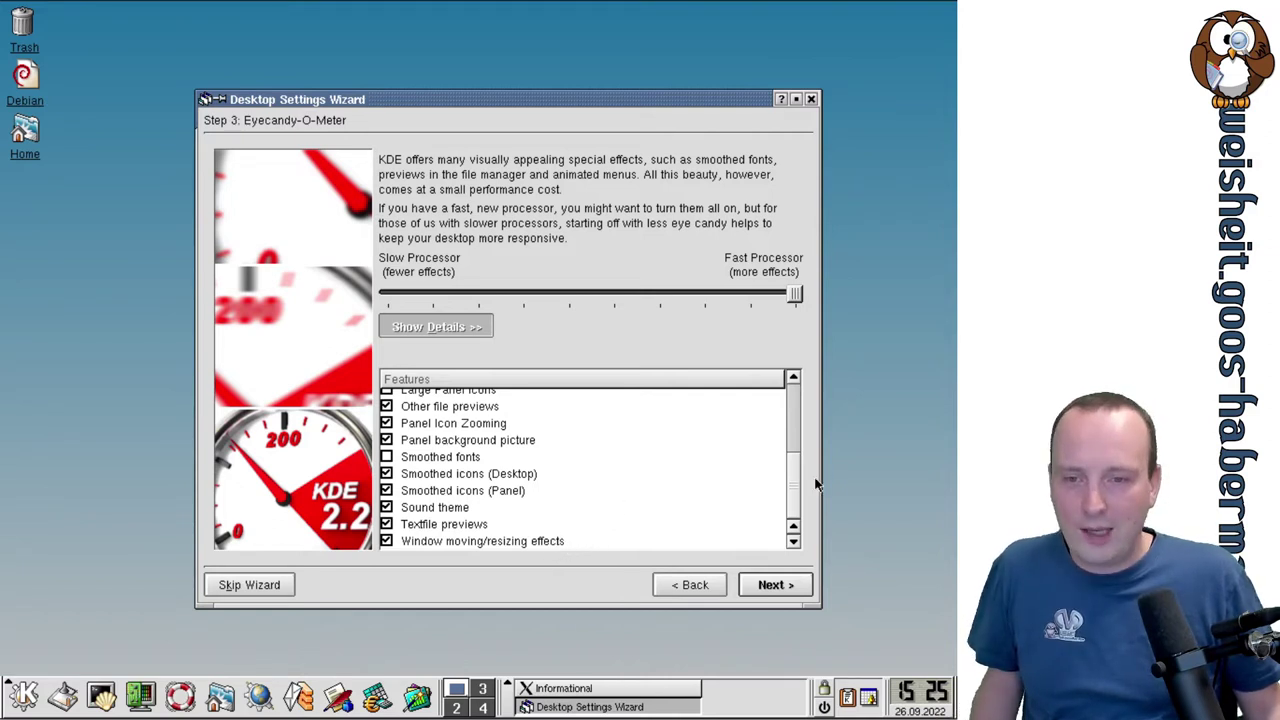
left_click_drag(785, 471, 790, 378)
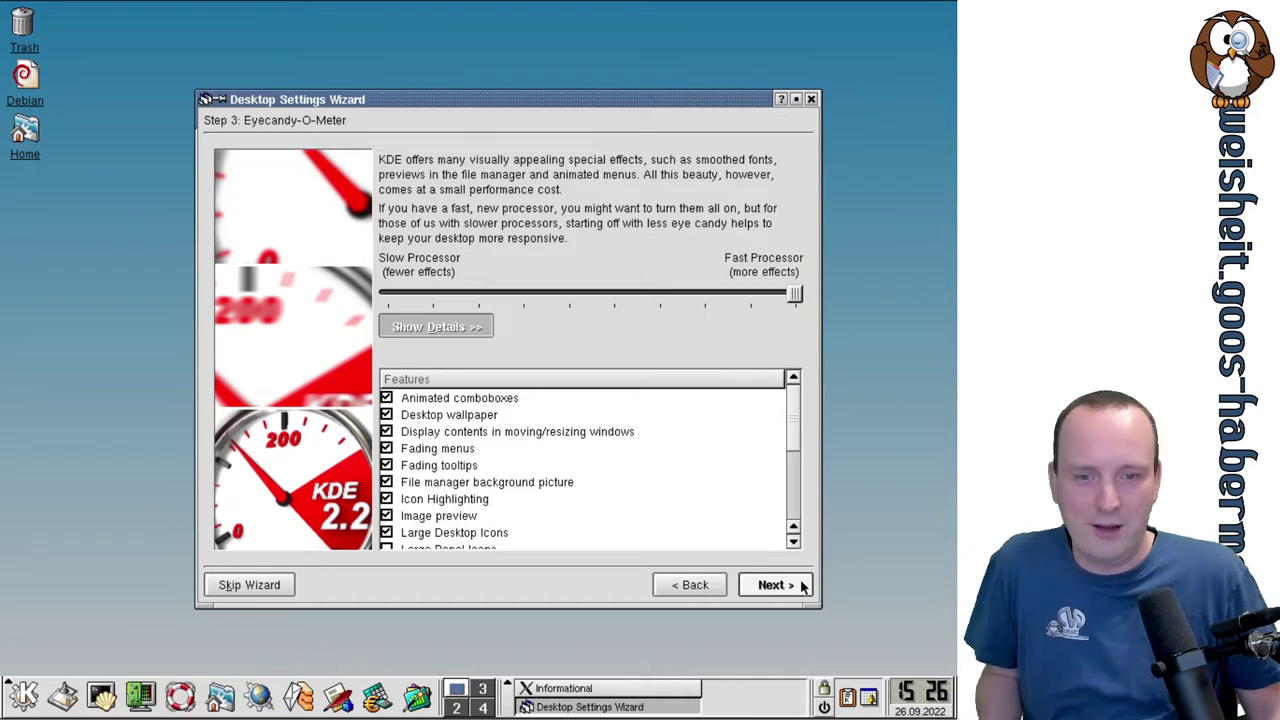
left_click(803, 587)
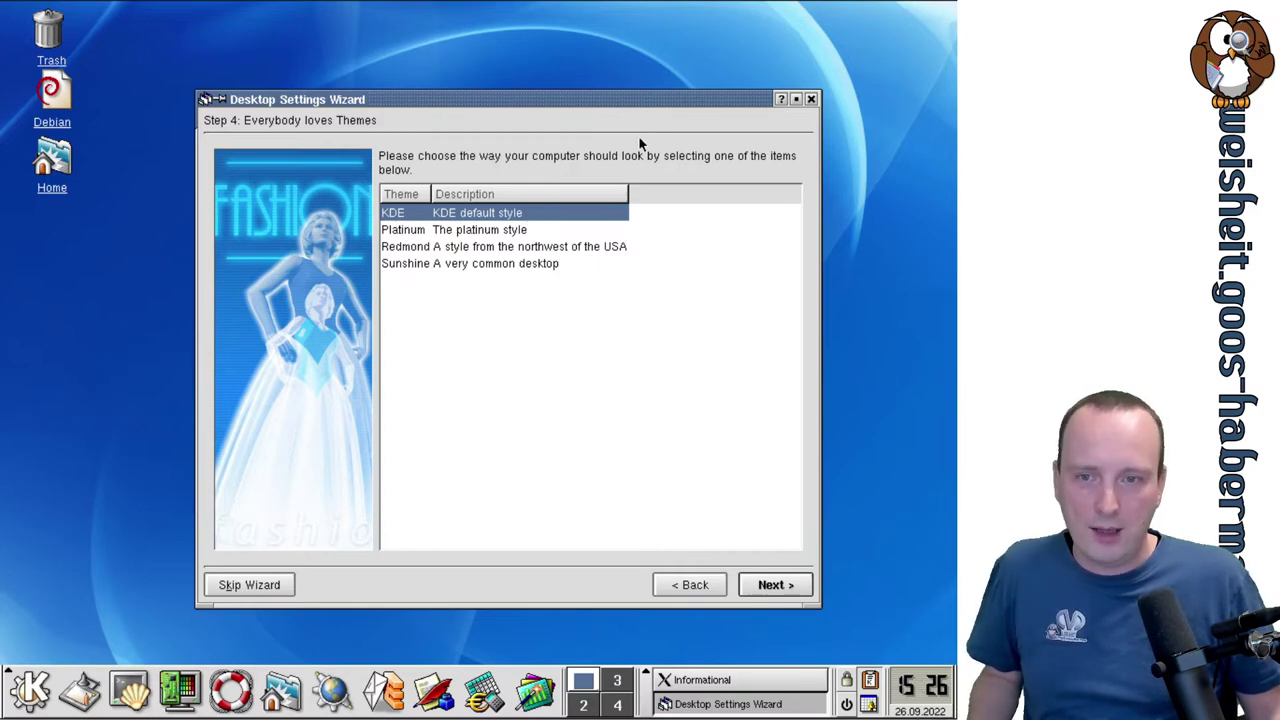
Preview the Platinum, Redmond and Sunshine themes, then keep KDE and continue to Time to Refine.
left_click(459, 231)
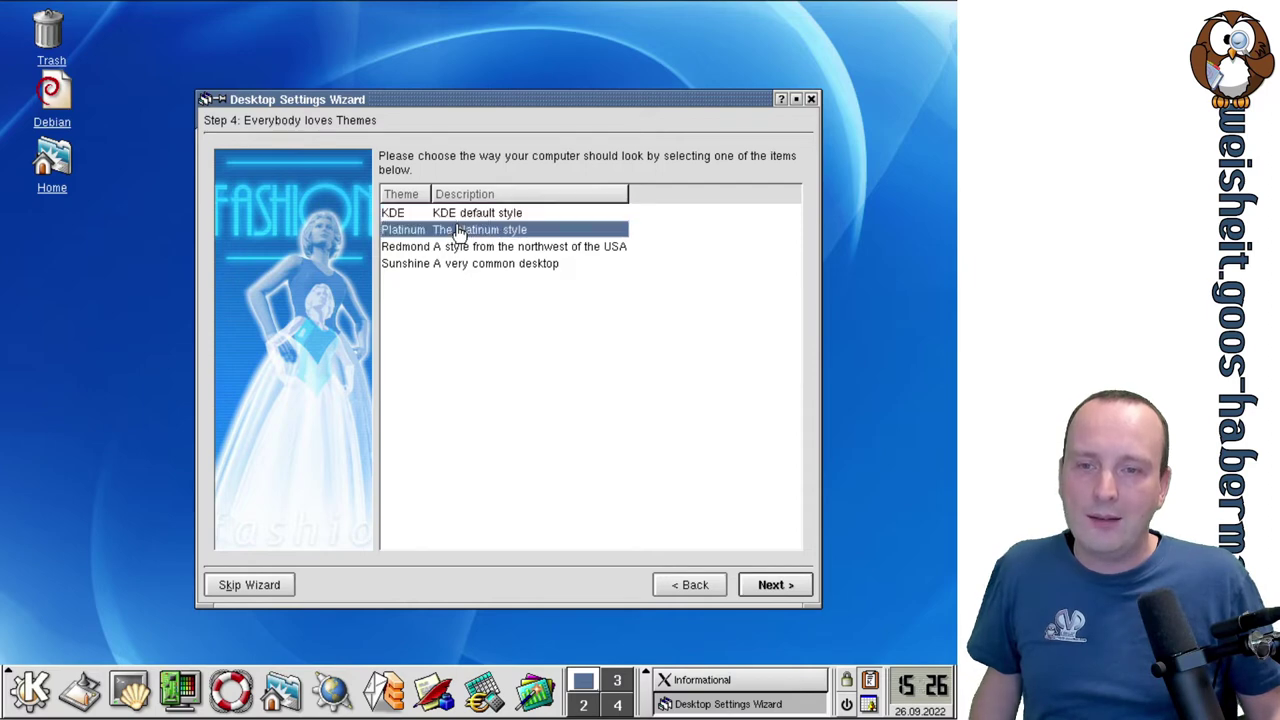
key("Up")
left_click(463, 230)
left_click(476, 247)
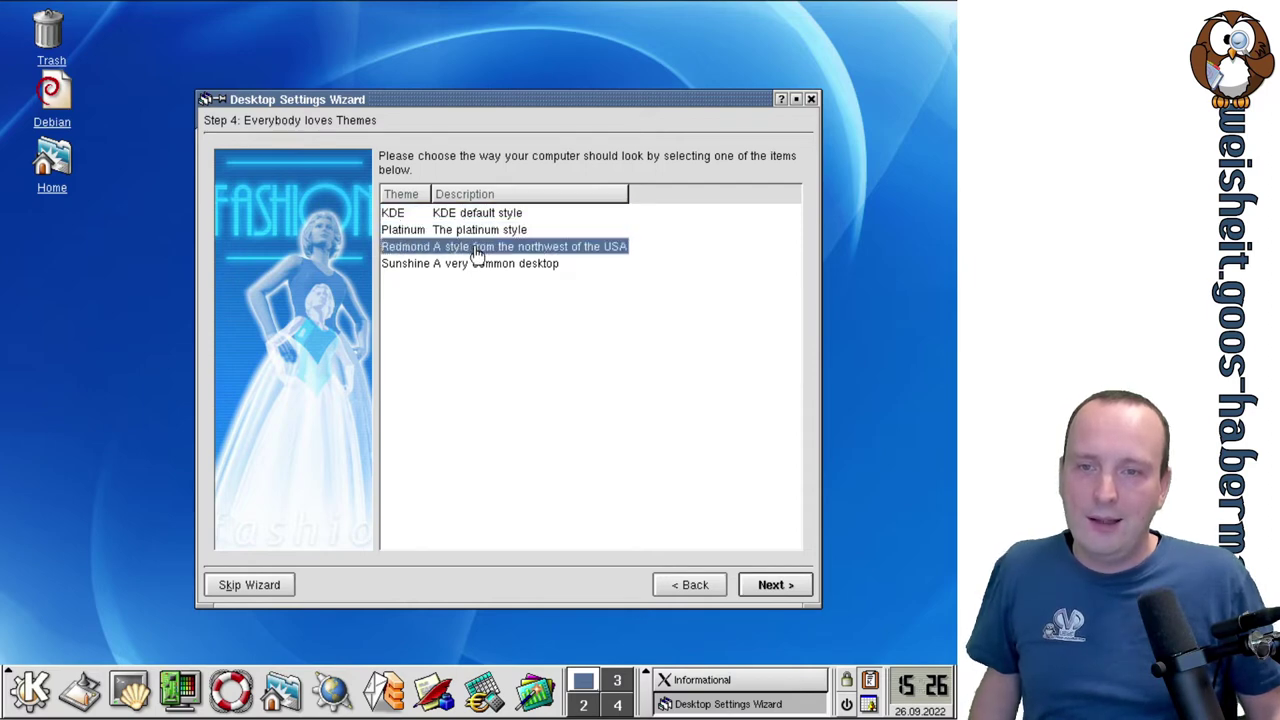
left_click(481, 266)
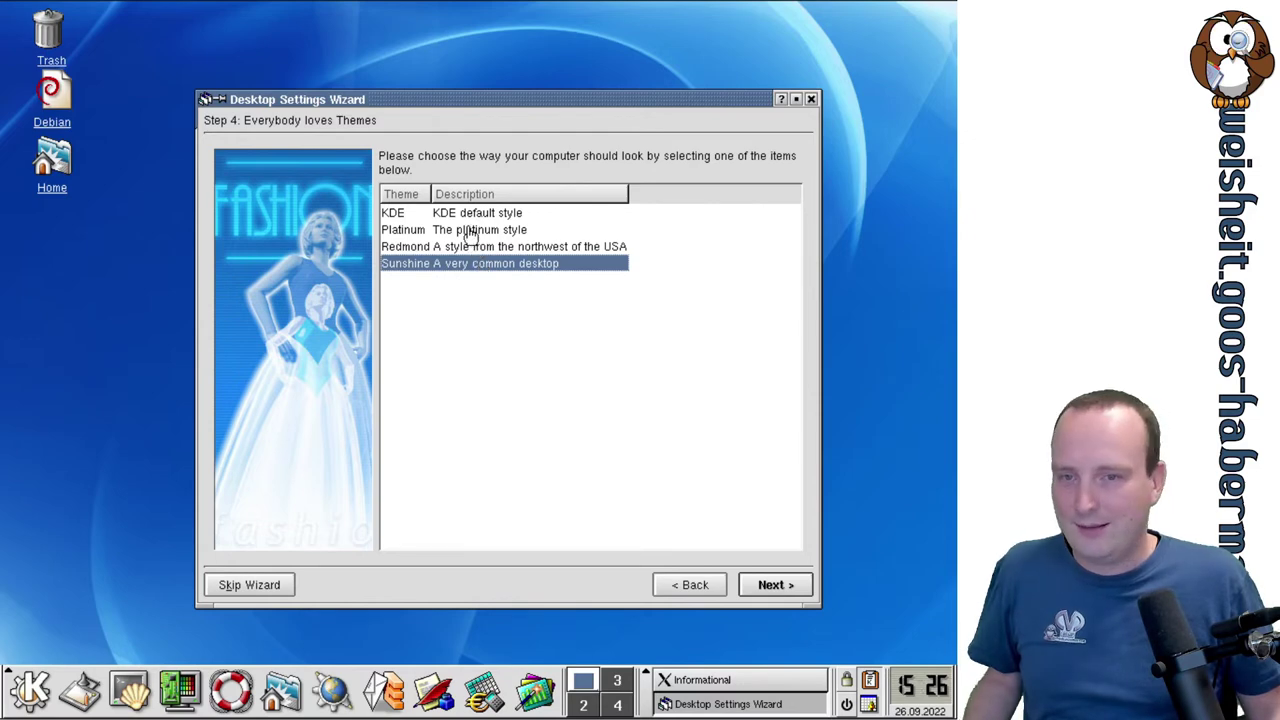
left_click(468, 231)
left_click(475, 248)
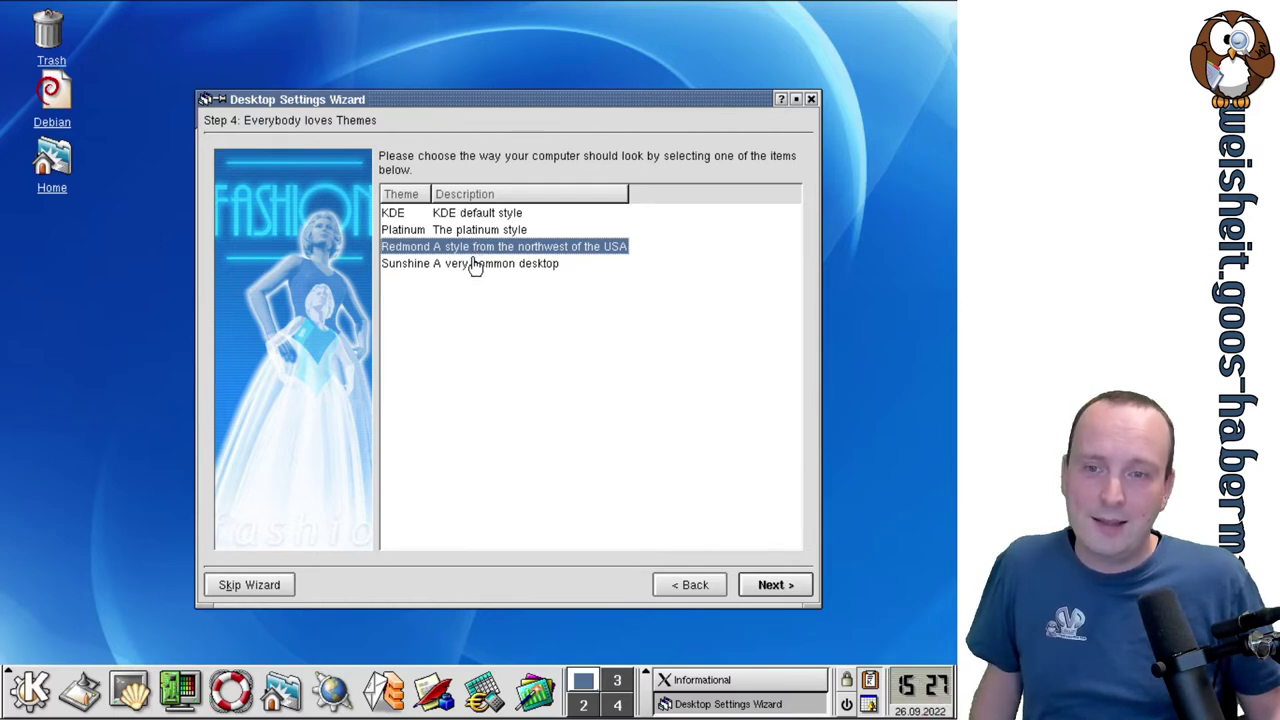
left_click(477, 264)
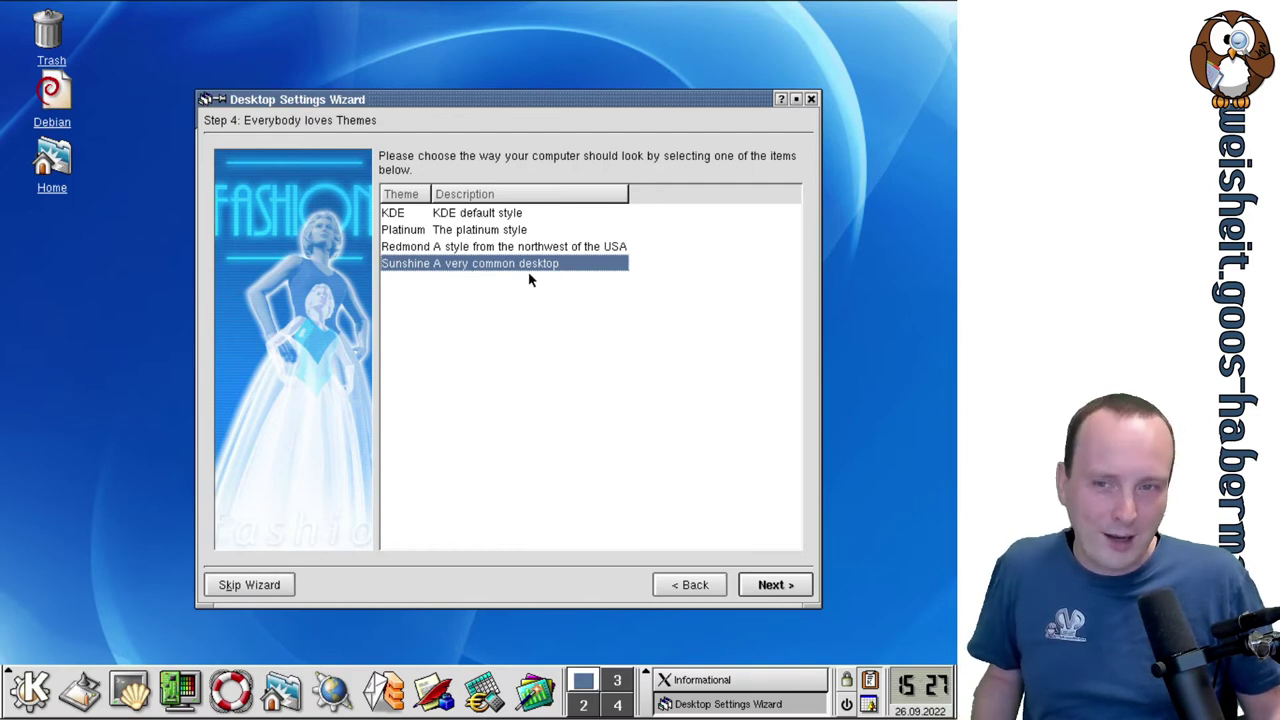
left_click(474, 215)
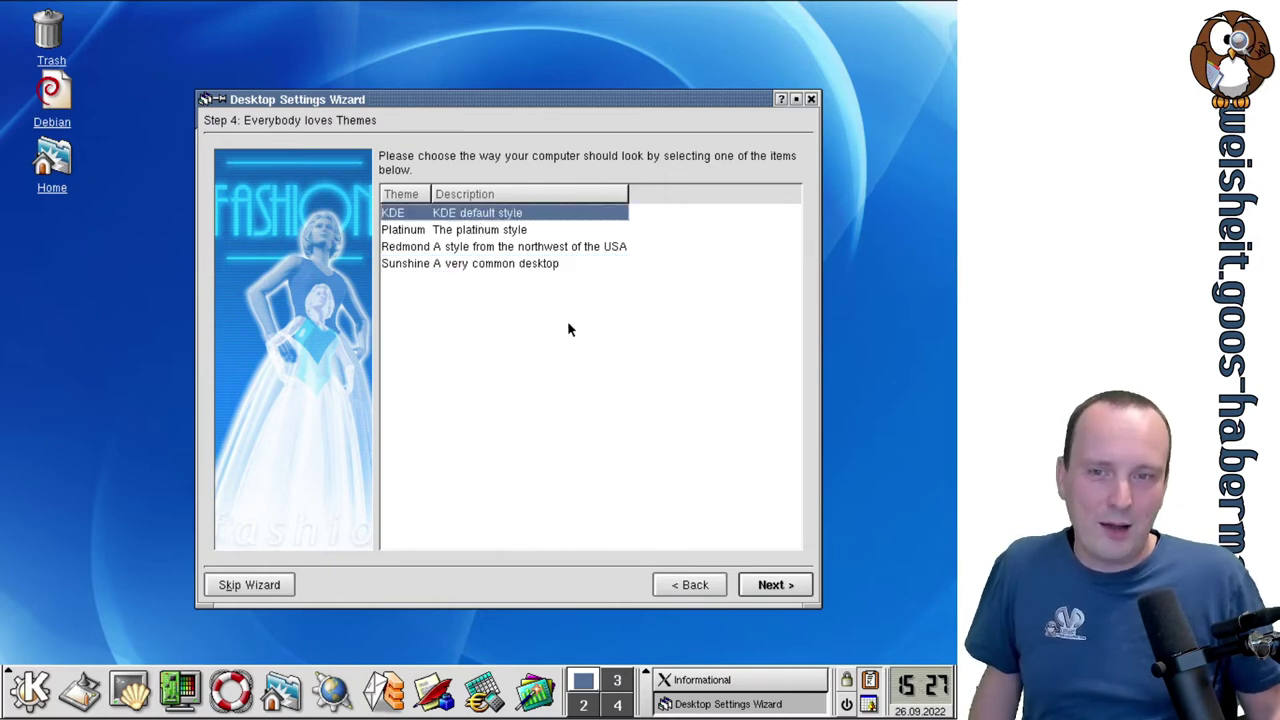
left_click(767, 585)
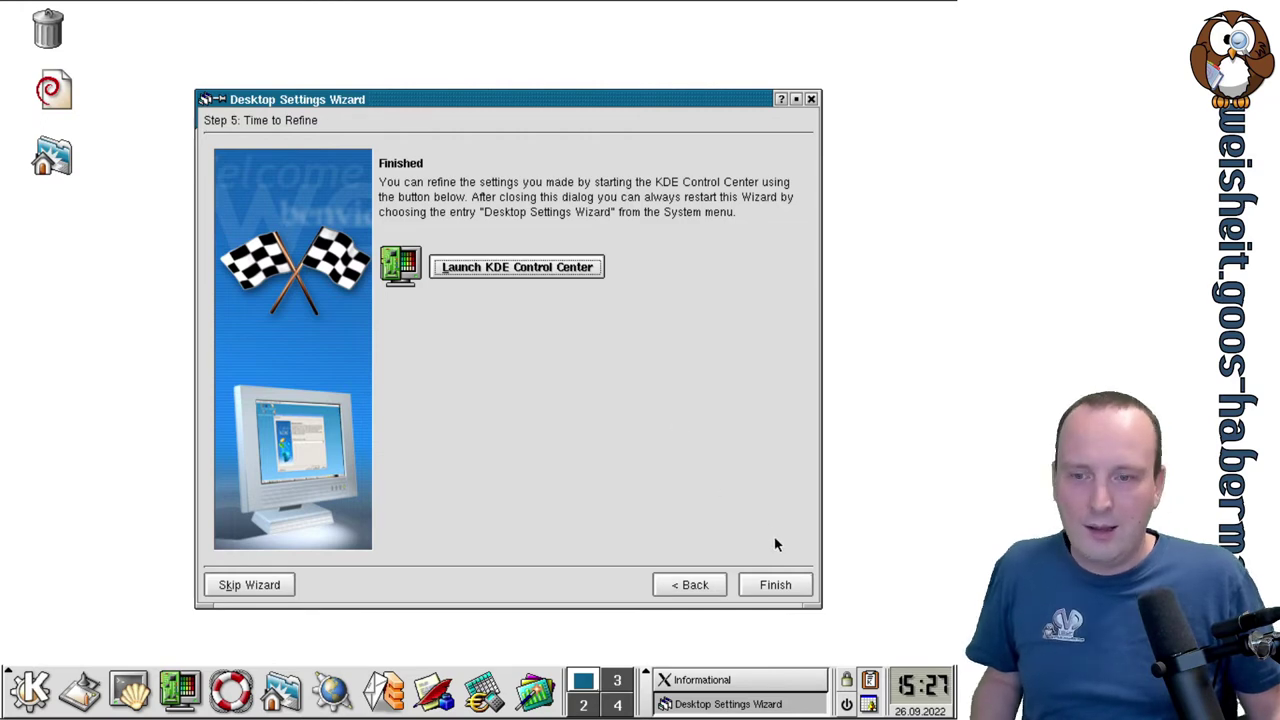
Finish the settings wizard, move Kandalf's tips window up, and start paging through the tips.
left_click(780, 585)
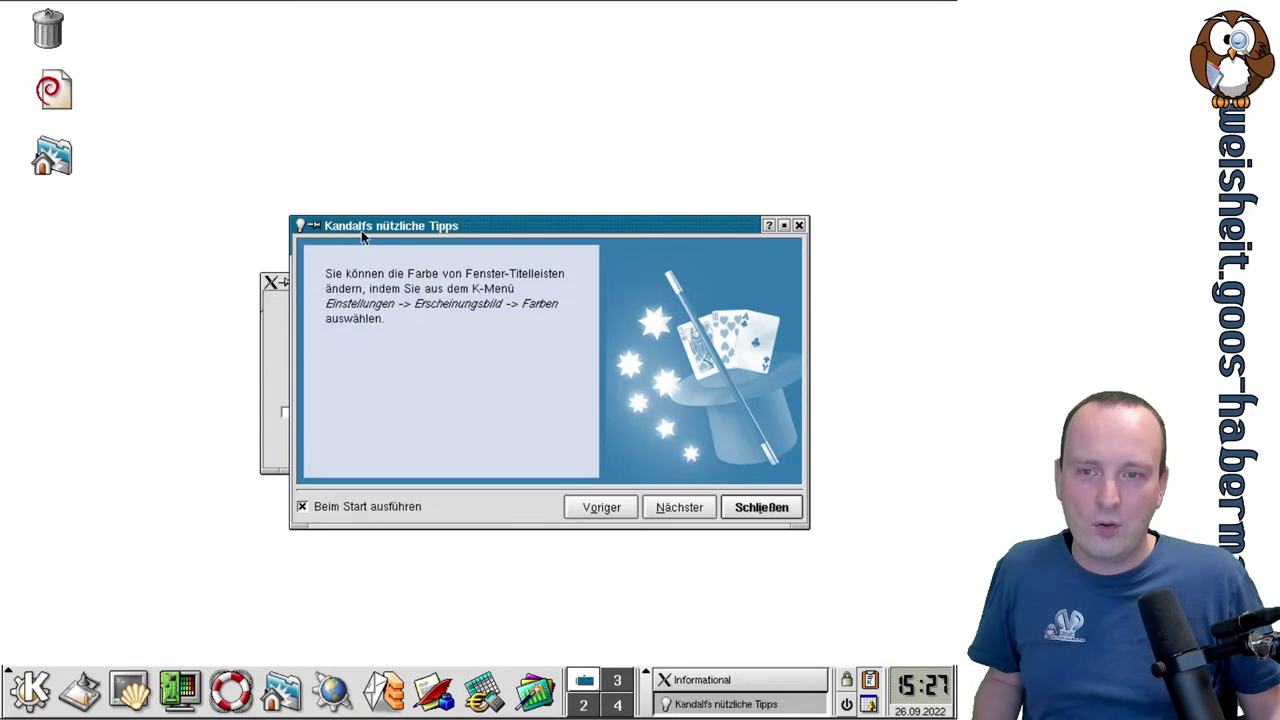
left_click_drag(361, 230, 314, 31)
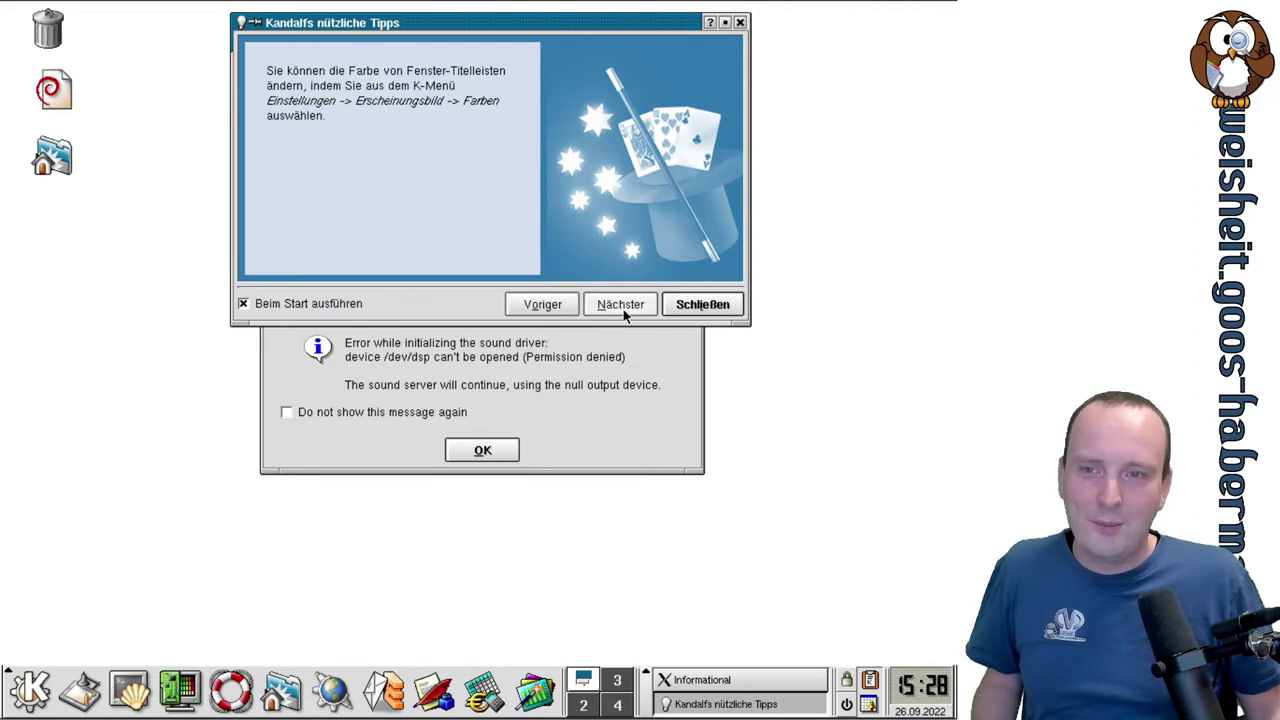
left_click(623, 310)
left_click(623, 312)
left_click(624, 312)
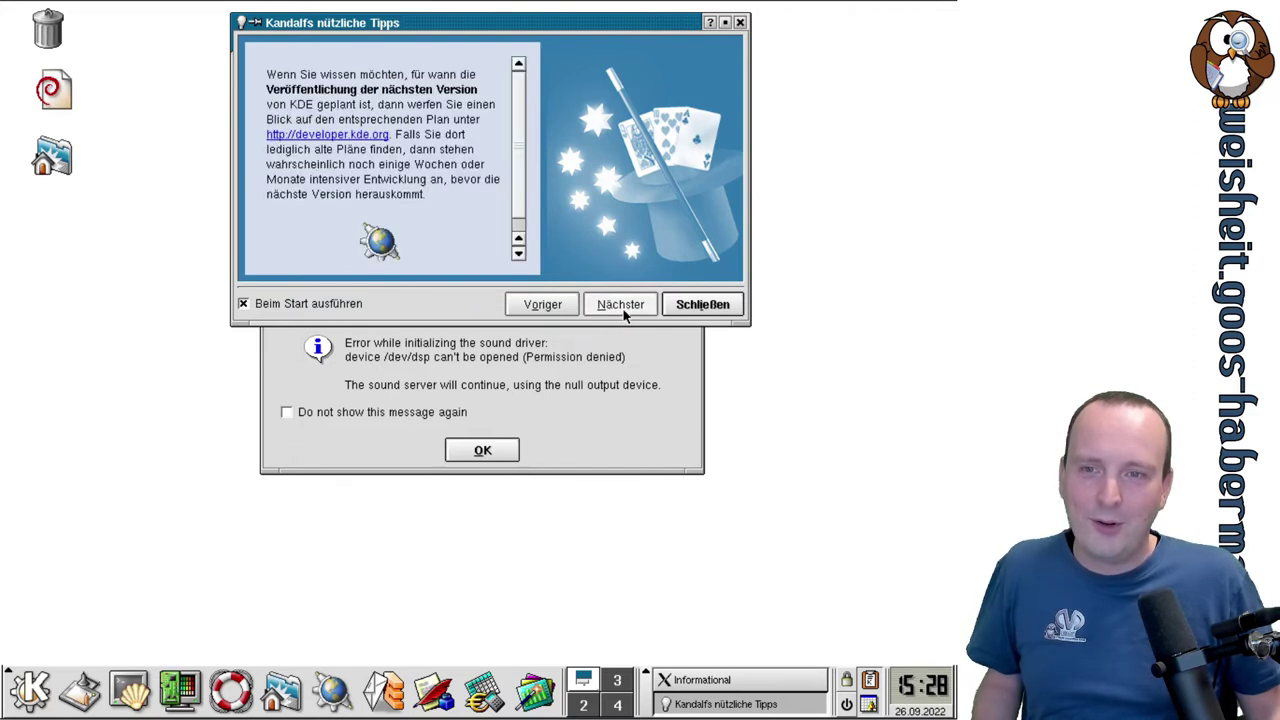
left_click(624, 312)
left_click(623, 310)
Page through the remaining tips, close Kandalf's tips window, and dismiss the sound server error.
left_click(623, 310)
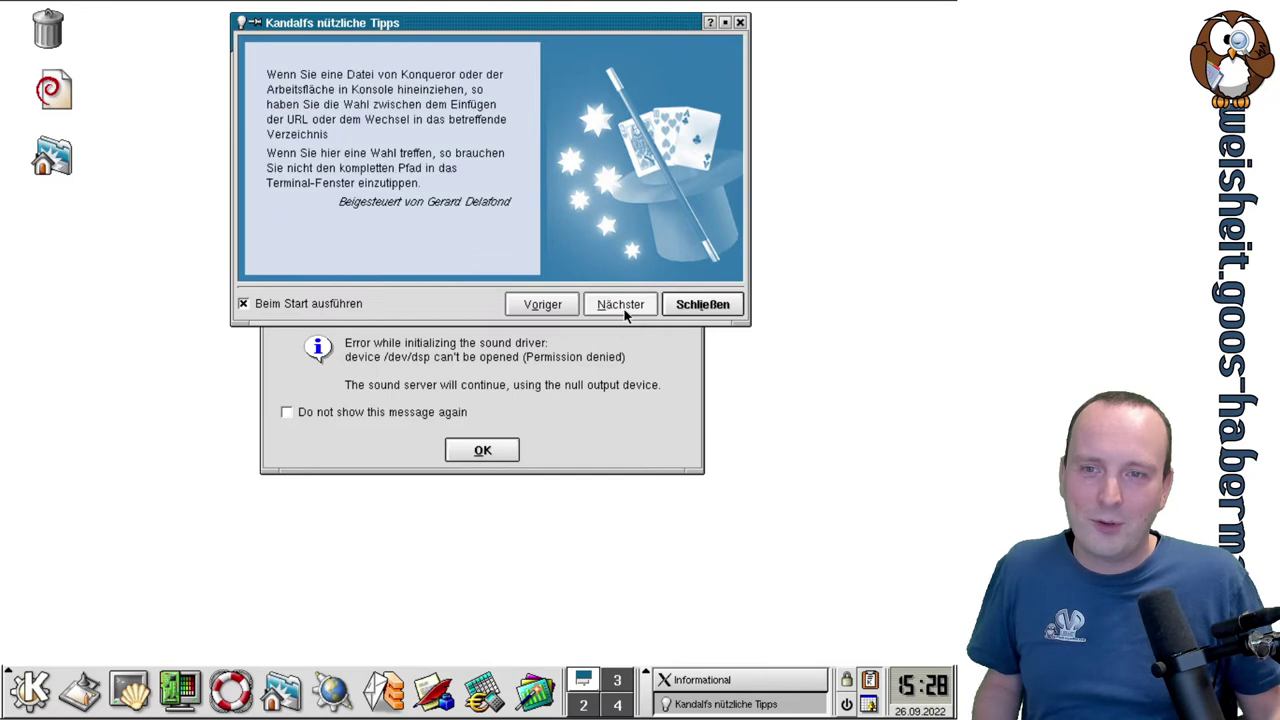
left_click(623, 310)
left_click(623, 310)
left_click(624, 312)
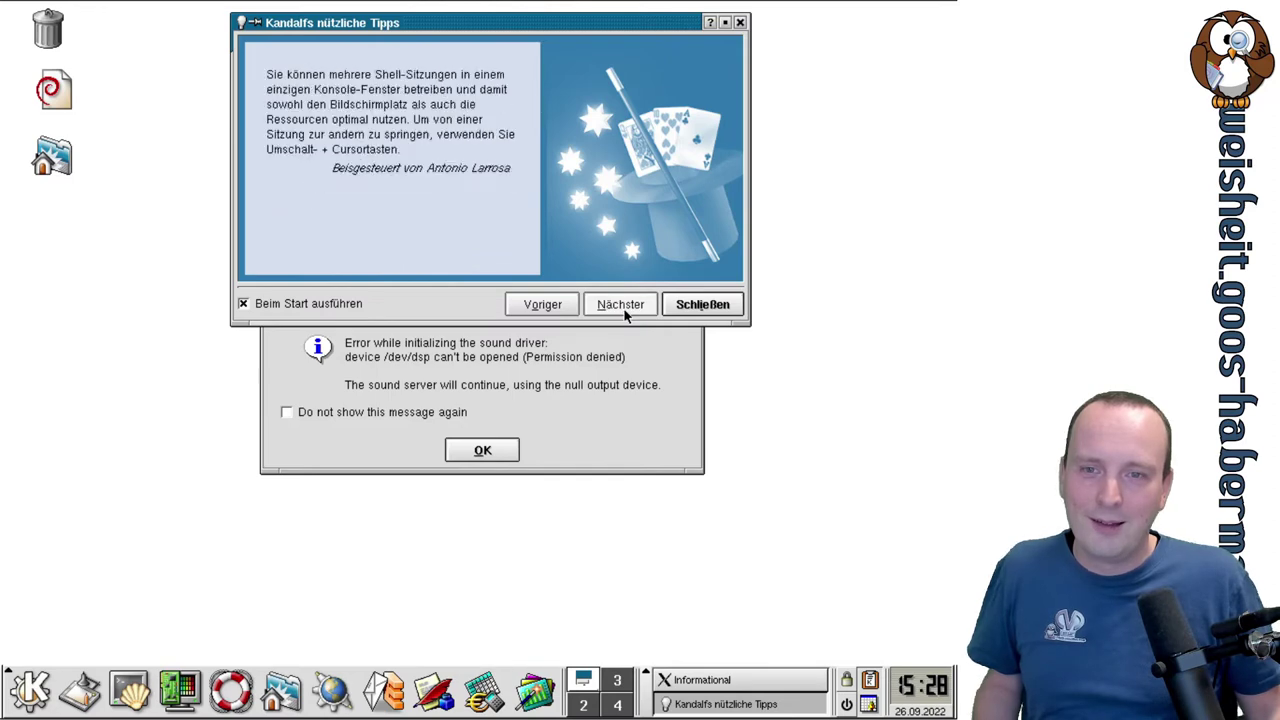
left_click(624, 312)
left_click(624, 312)
left_click(624, 312)
left_click(624, 312)
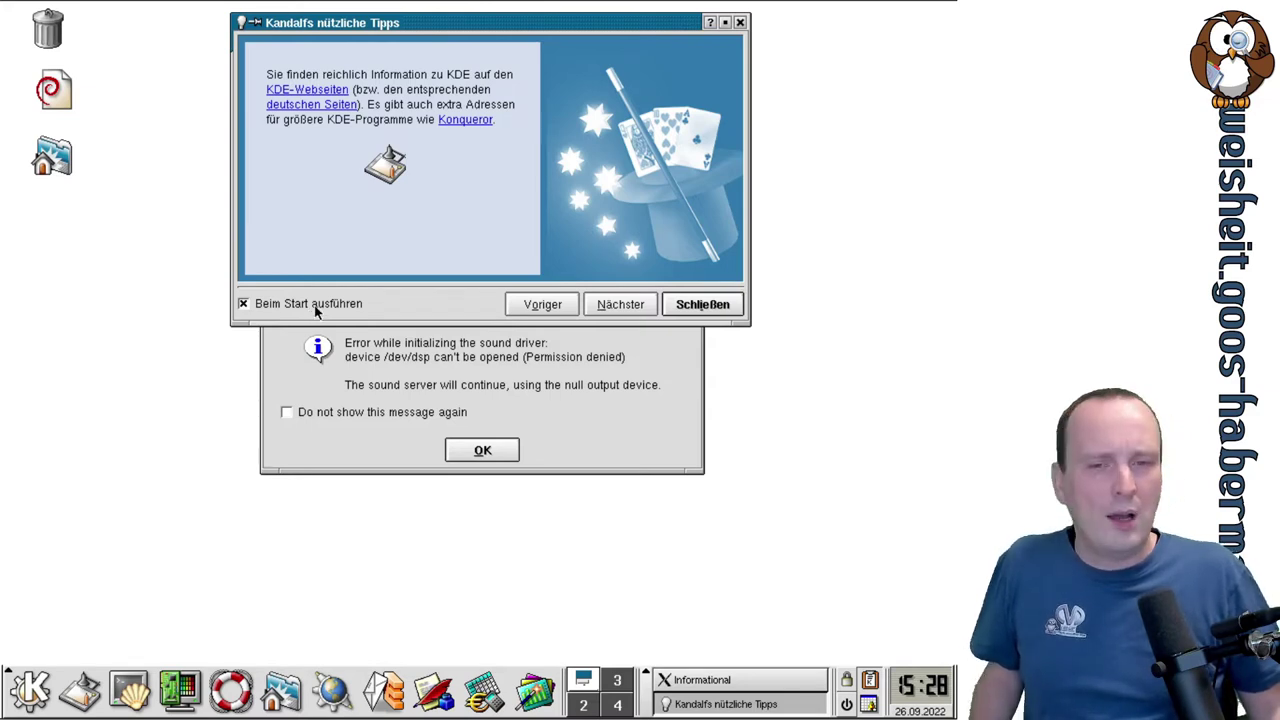
left_click(703, 304)
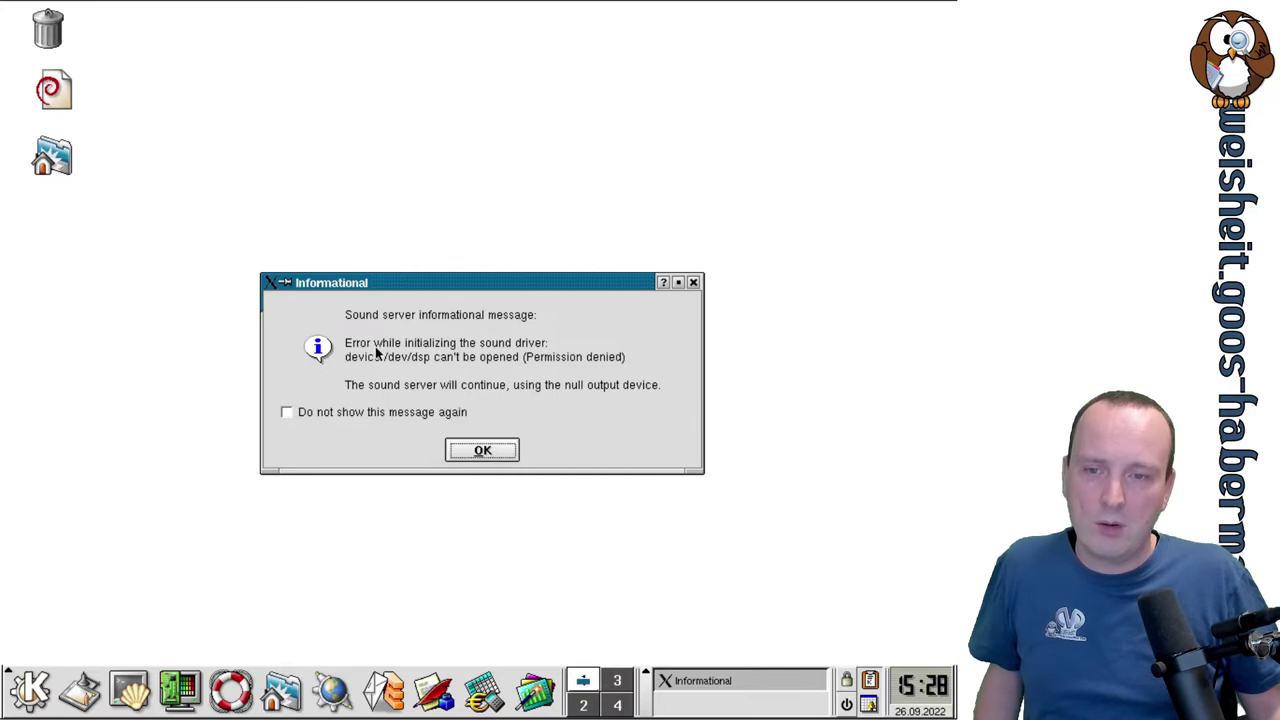
left_click(482, 451)
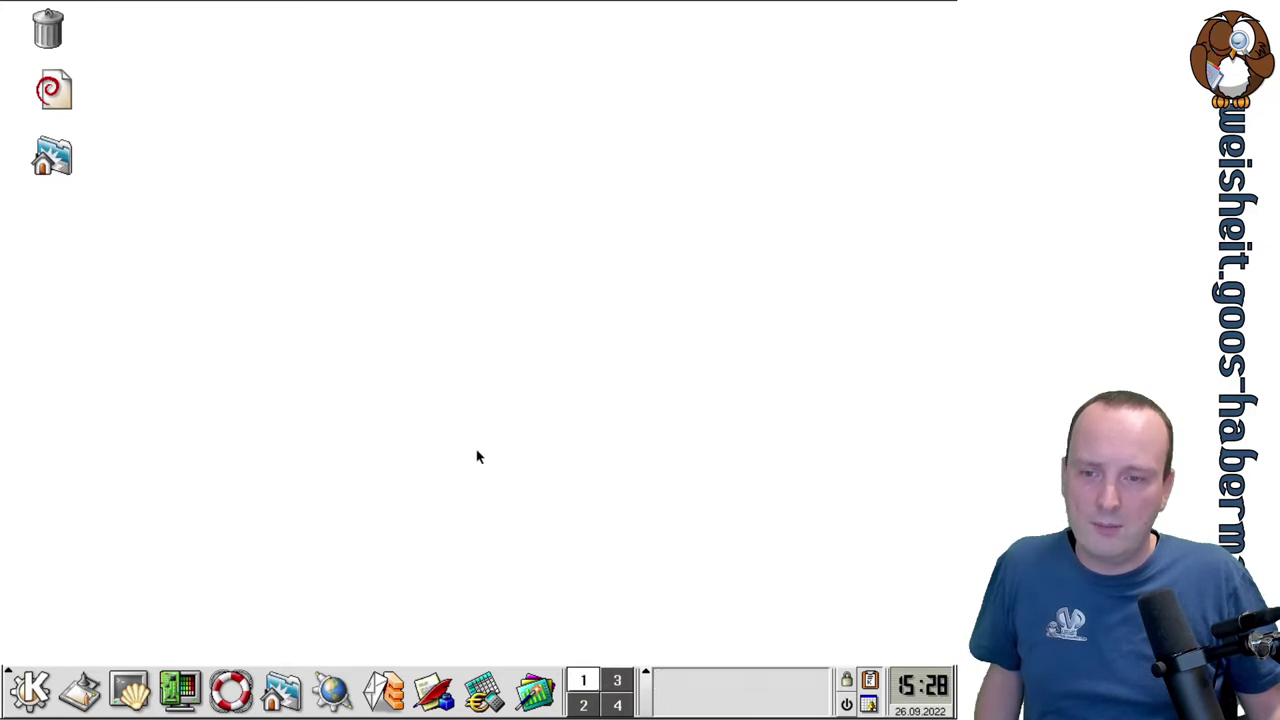
In a new Konsole, list /dev/dsp permissions with ls -l and note owner root, group audio.
left_click(112, 693)
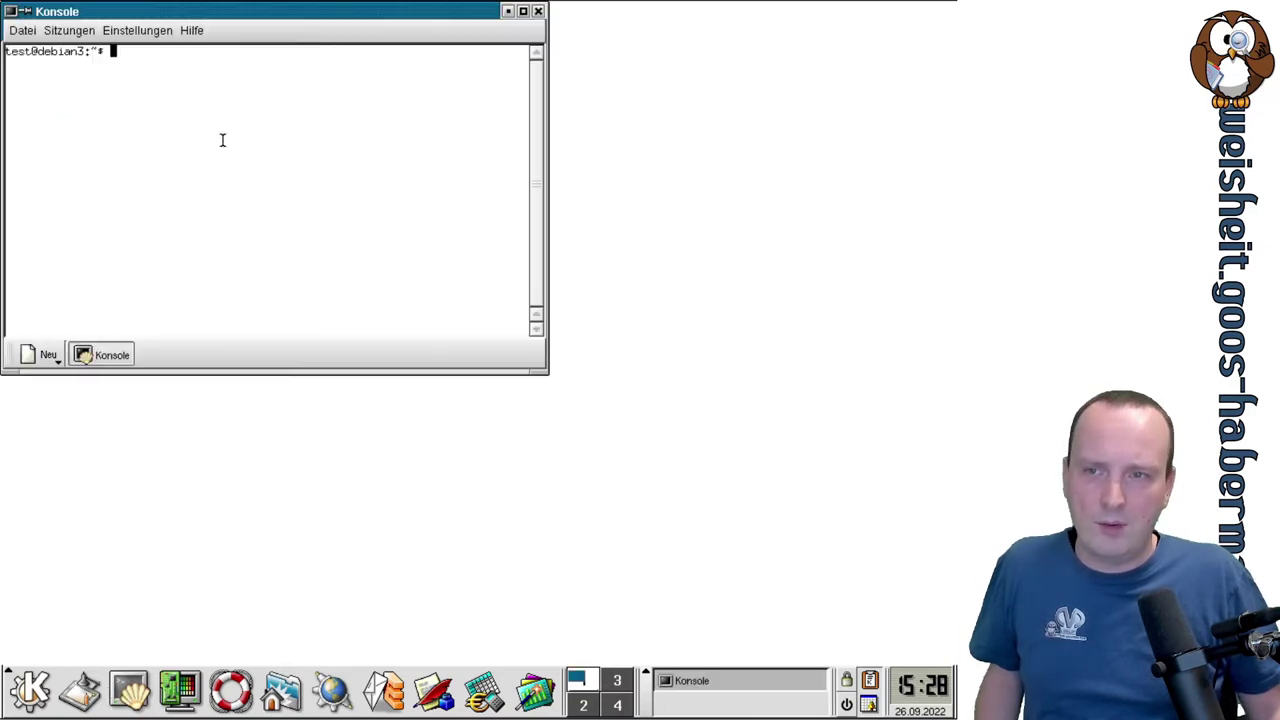
type("ls -l /")
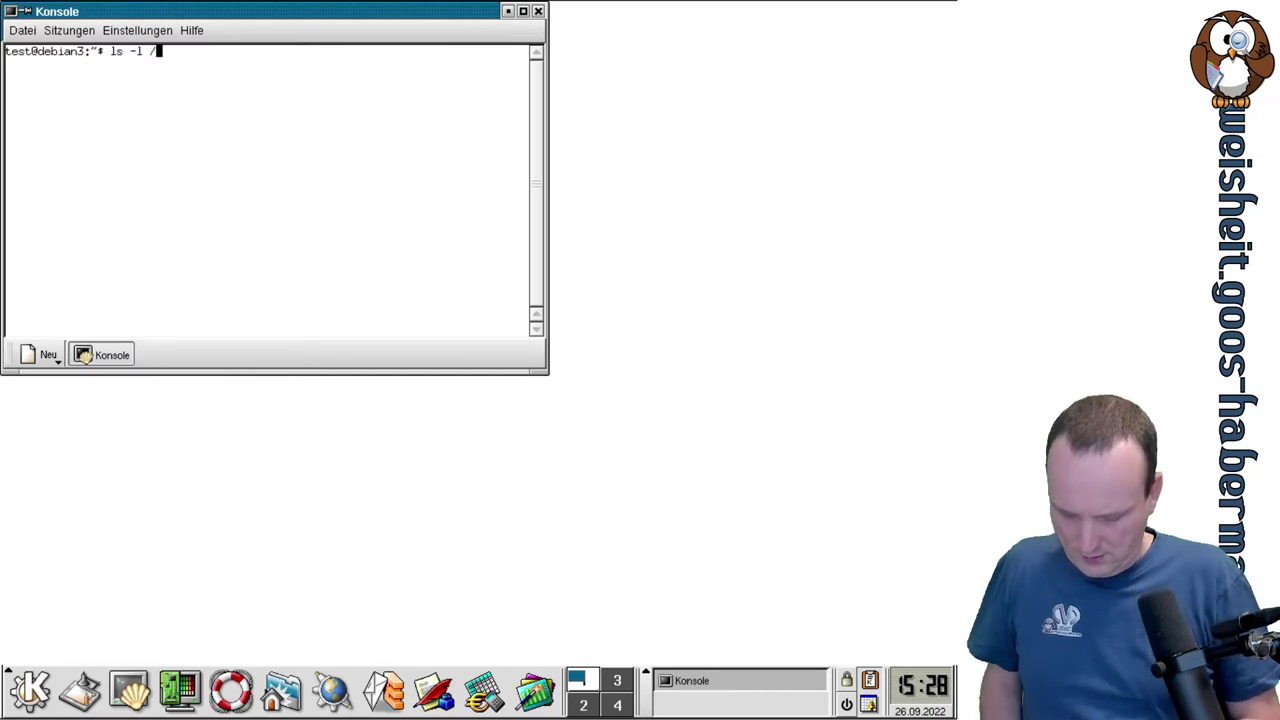
type("dev/dsp")
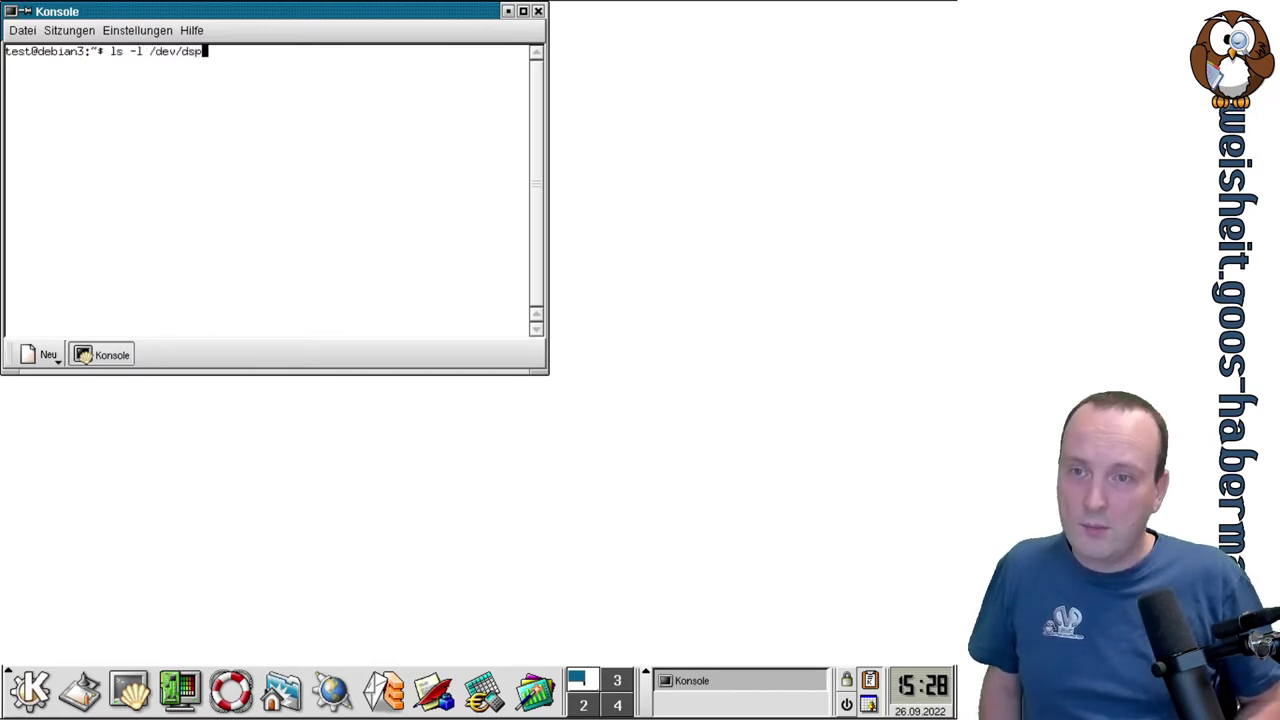
key("Return")
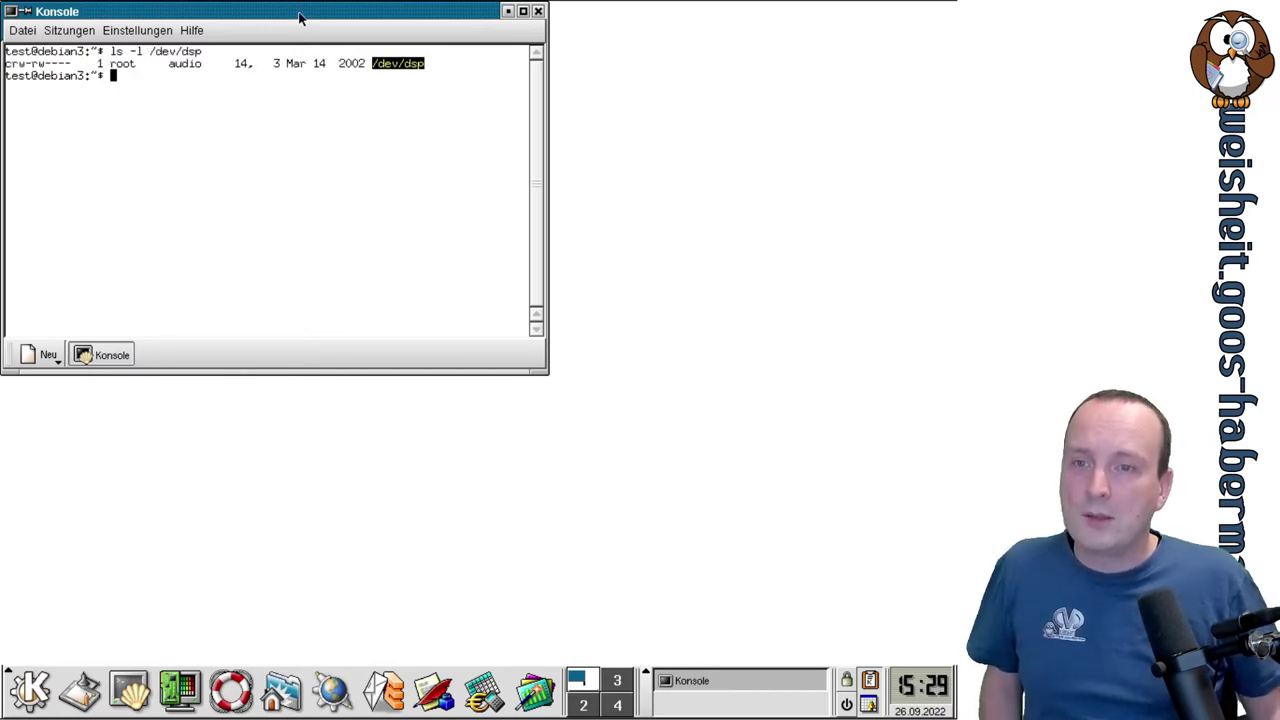
left_click_drag(300, 17, 485, 165)
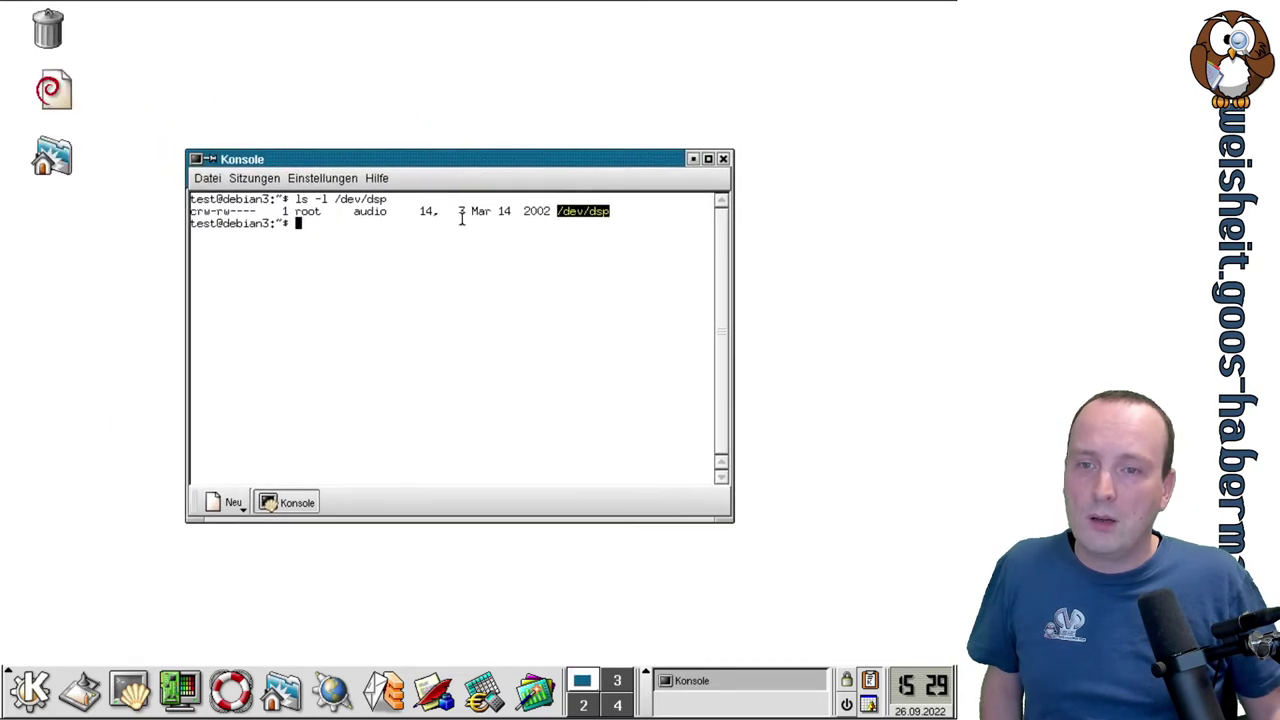
double_click(370, 211)
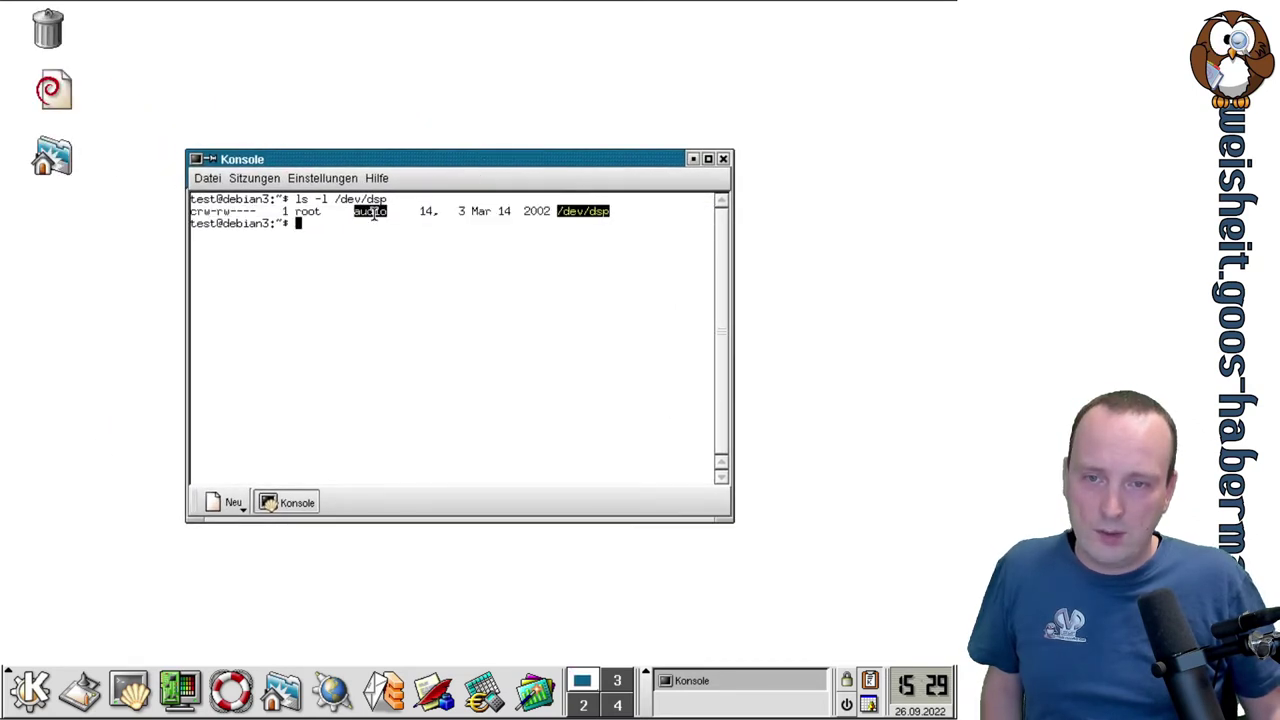
double_click(307, 211)
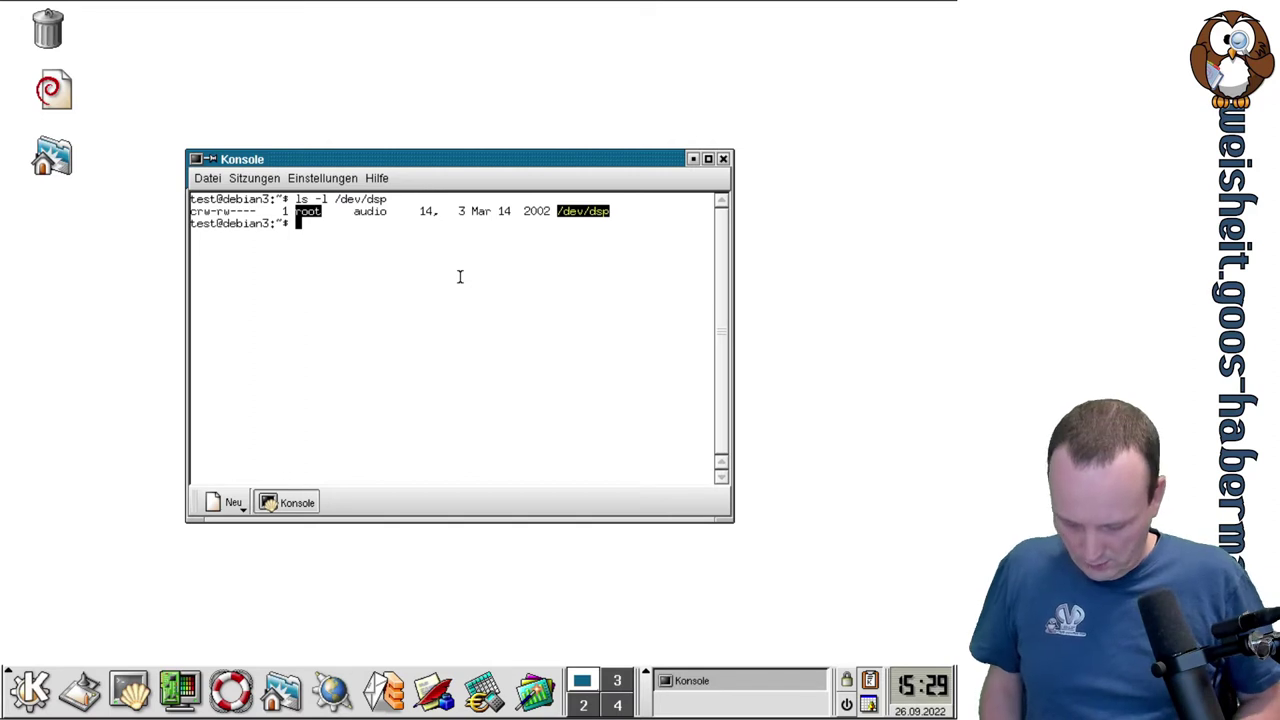
Run groups to show which groups the current user belongs to.
type("gru")
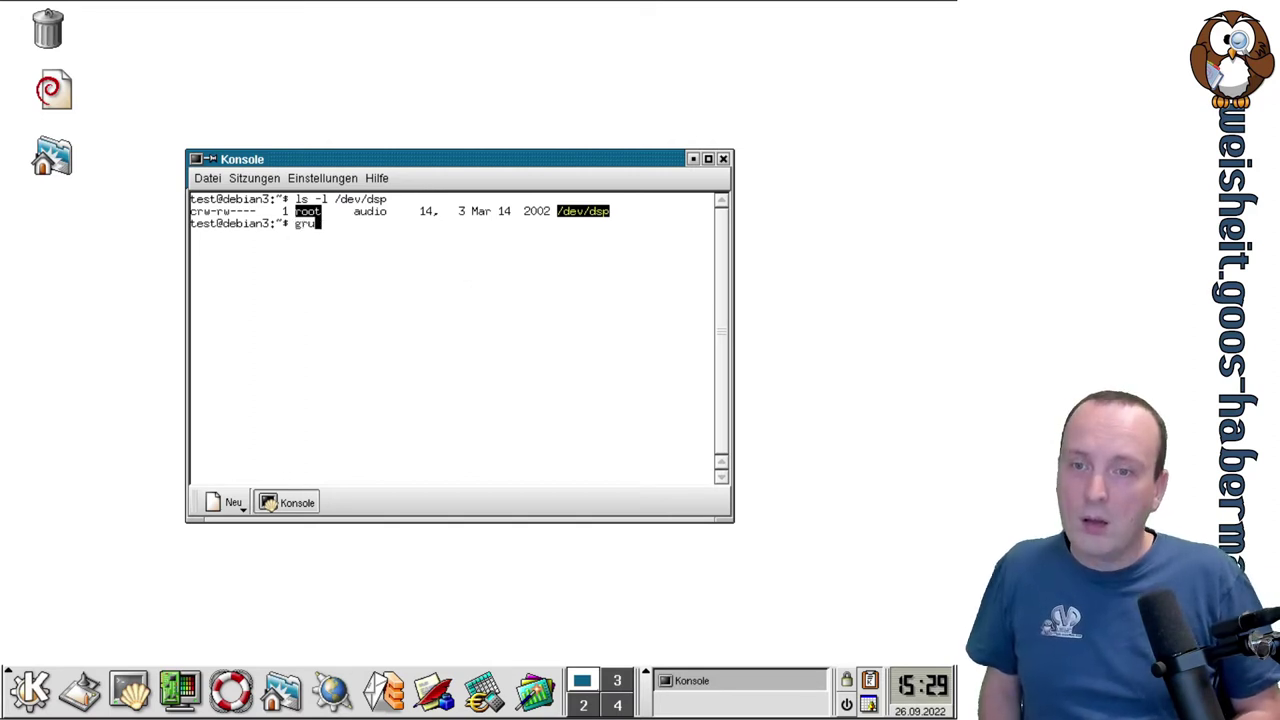
key("BackSpace")
type("oups")
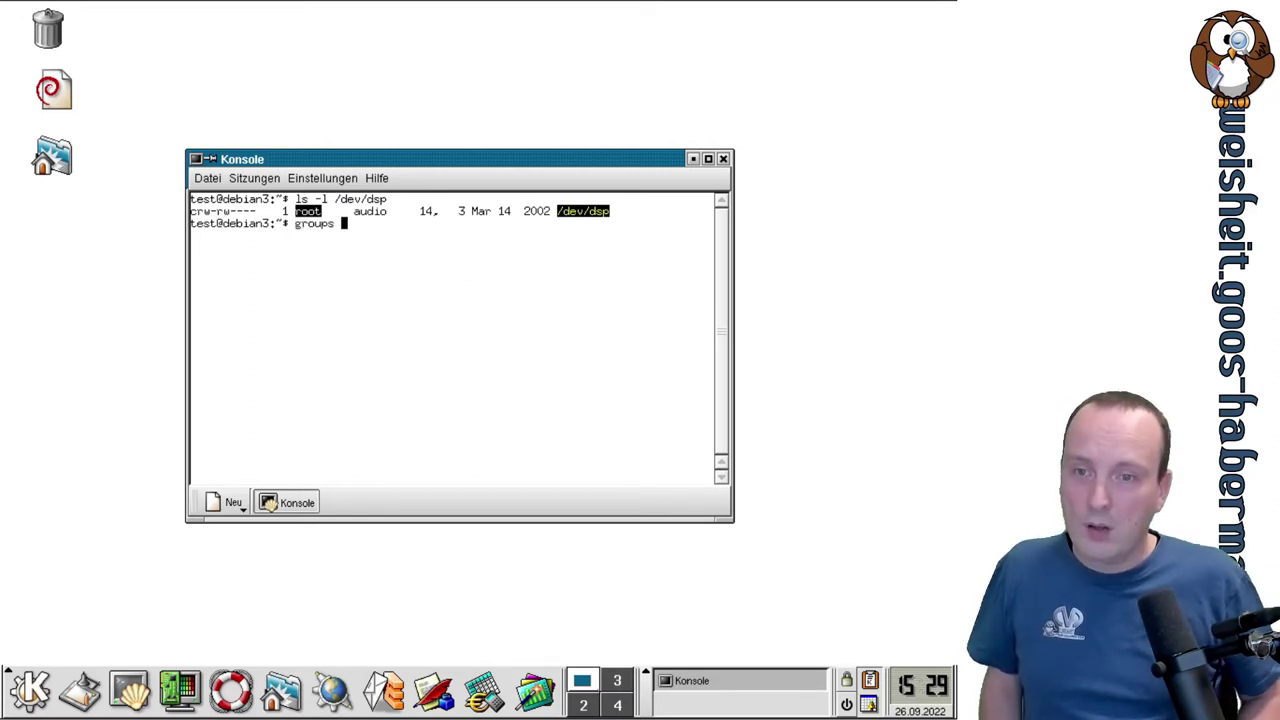
key("Return")
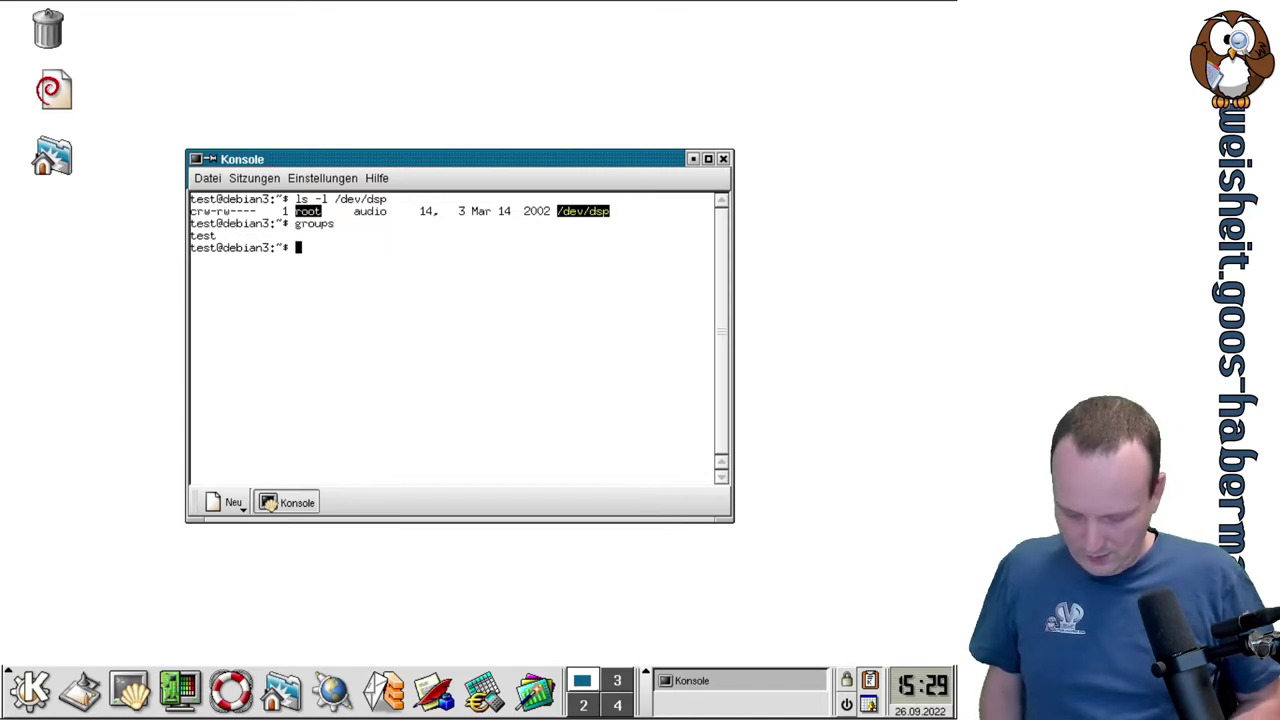
Become root with su - and run adduser test audio, checking the group read-write bits.
type("su ")
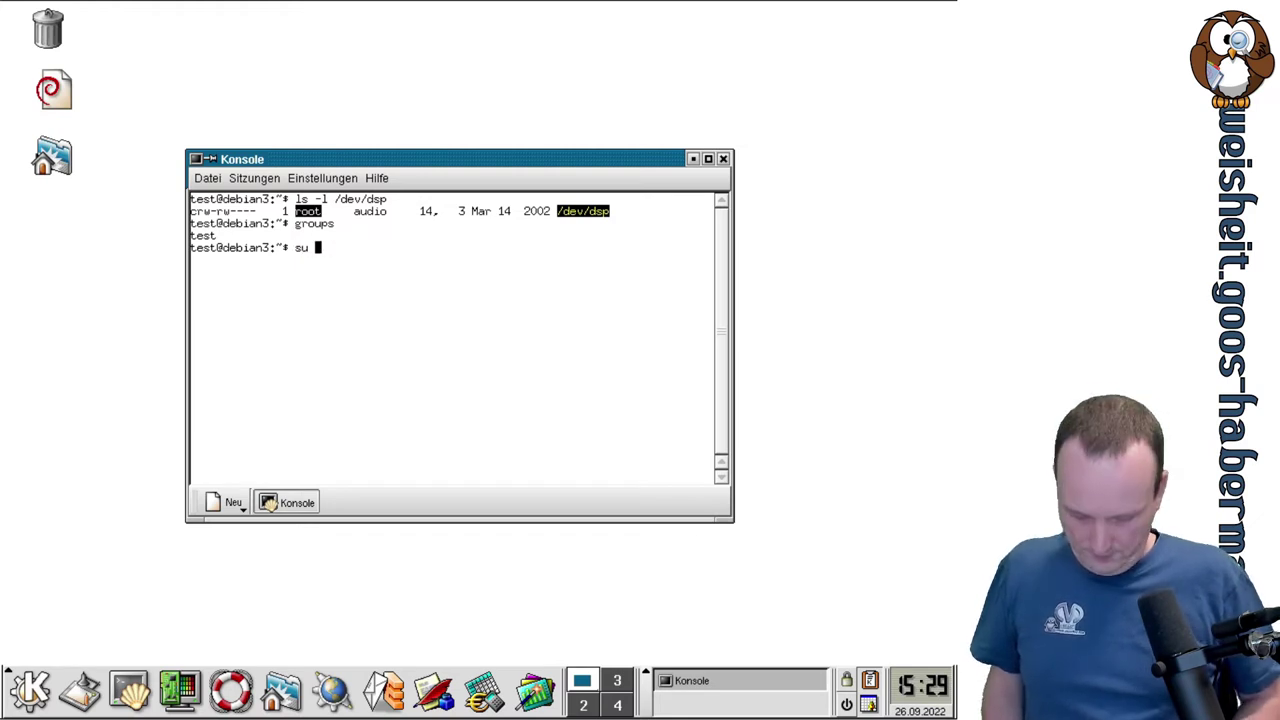
type("-")
key("Return")
key("Return")
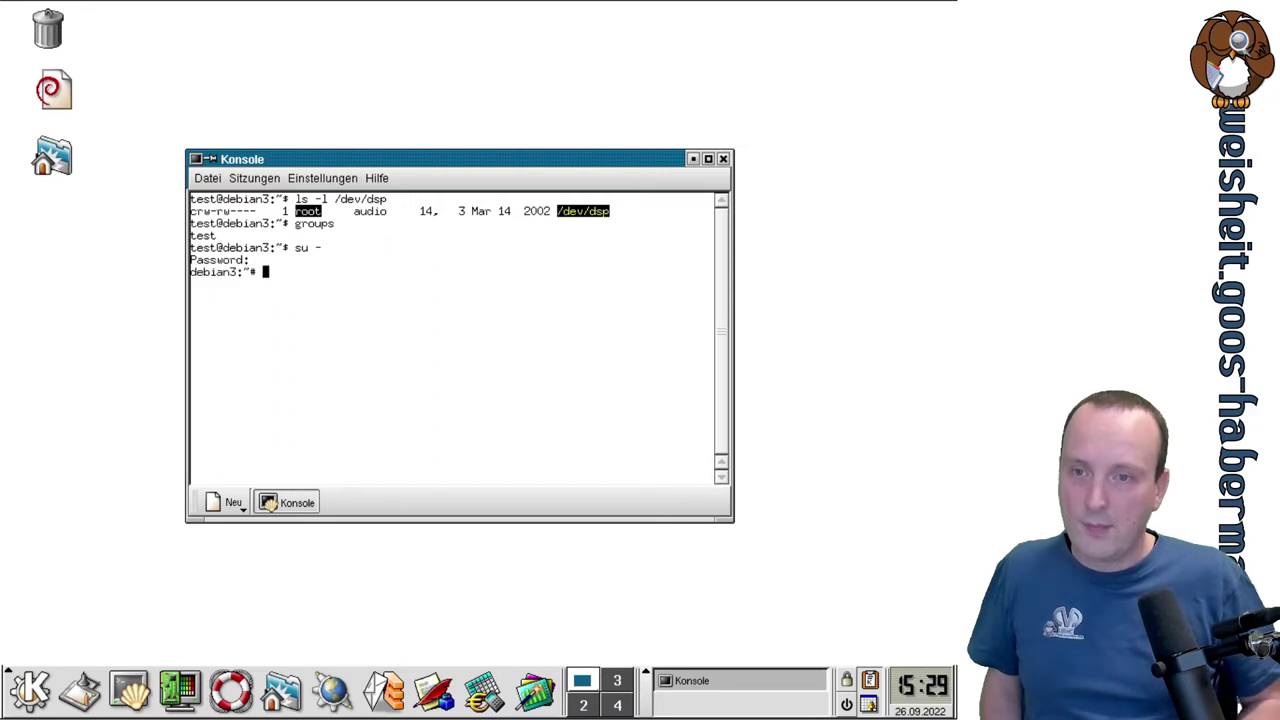
type("adduser ")
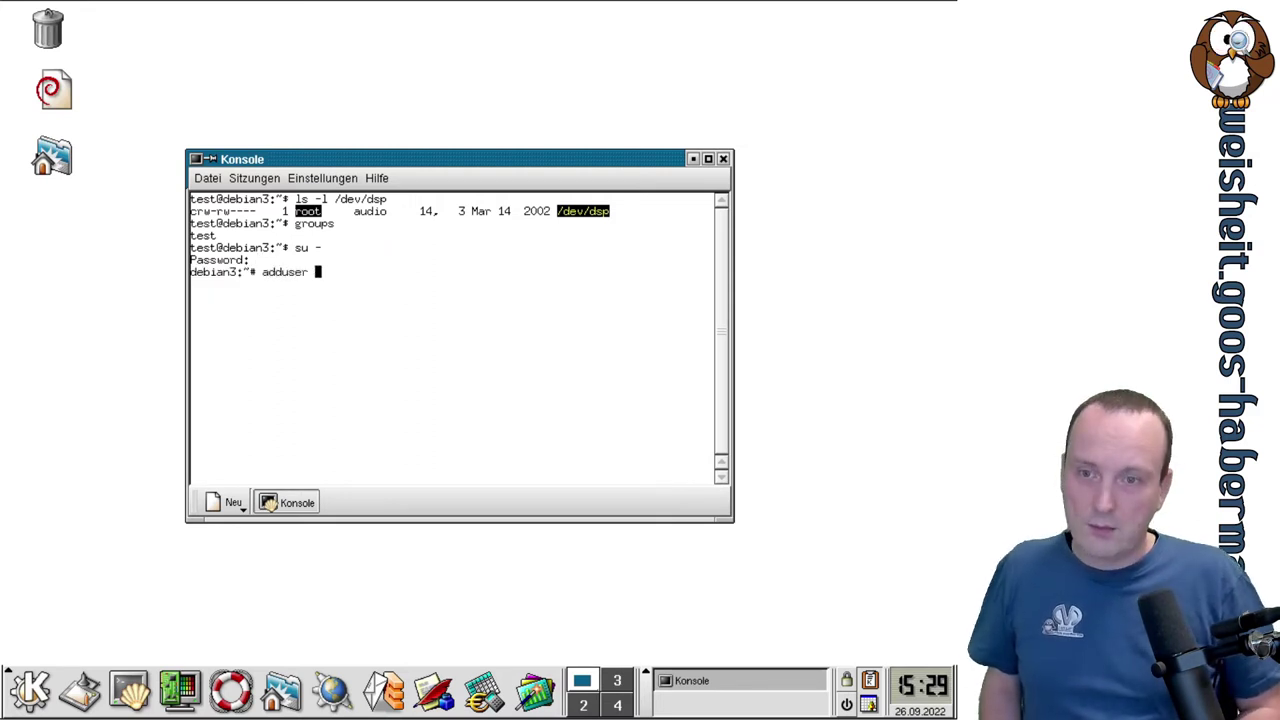
type("test")
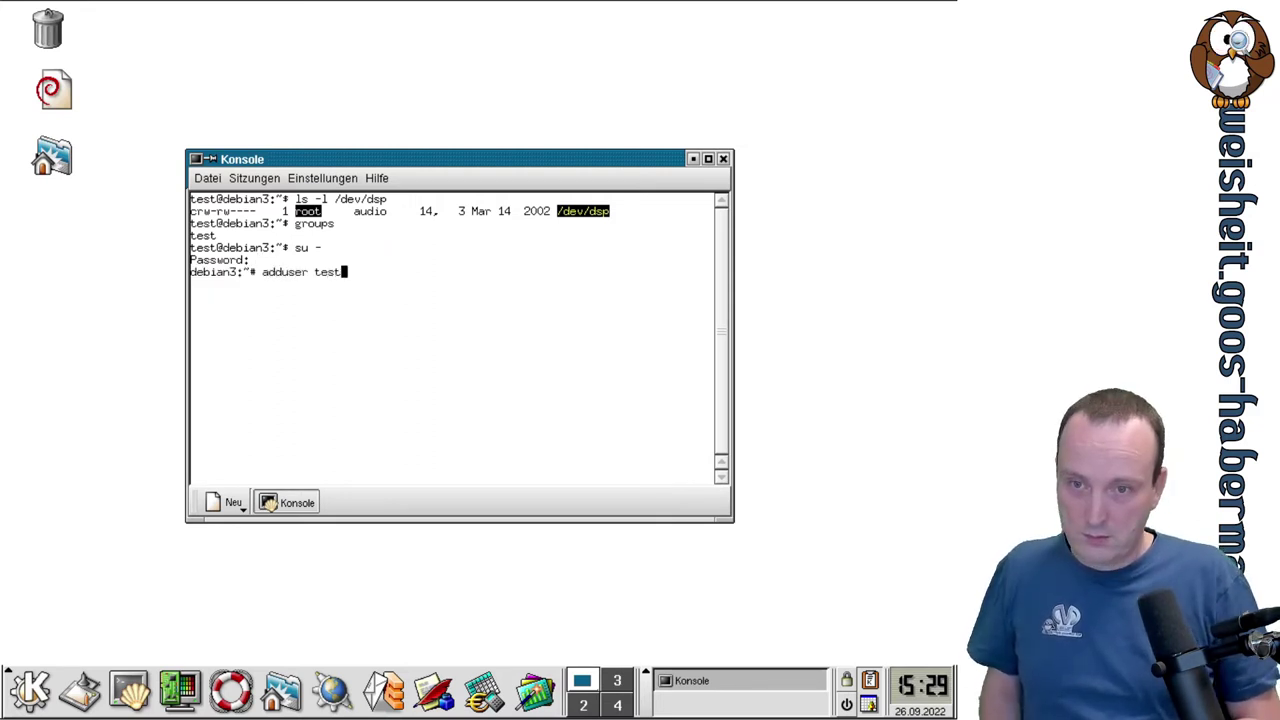
type(" audio")
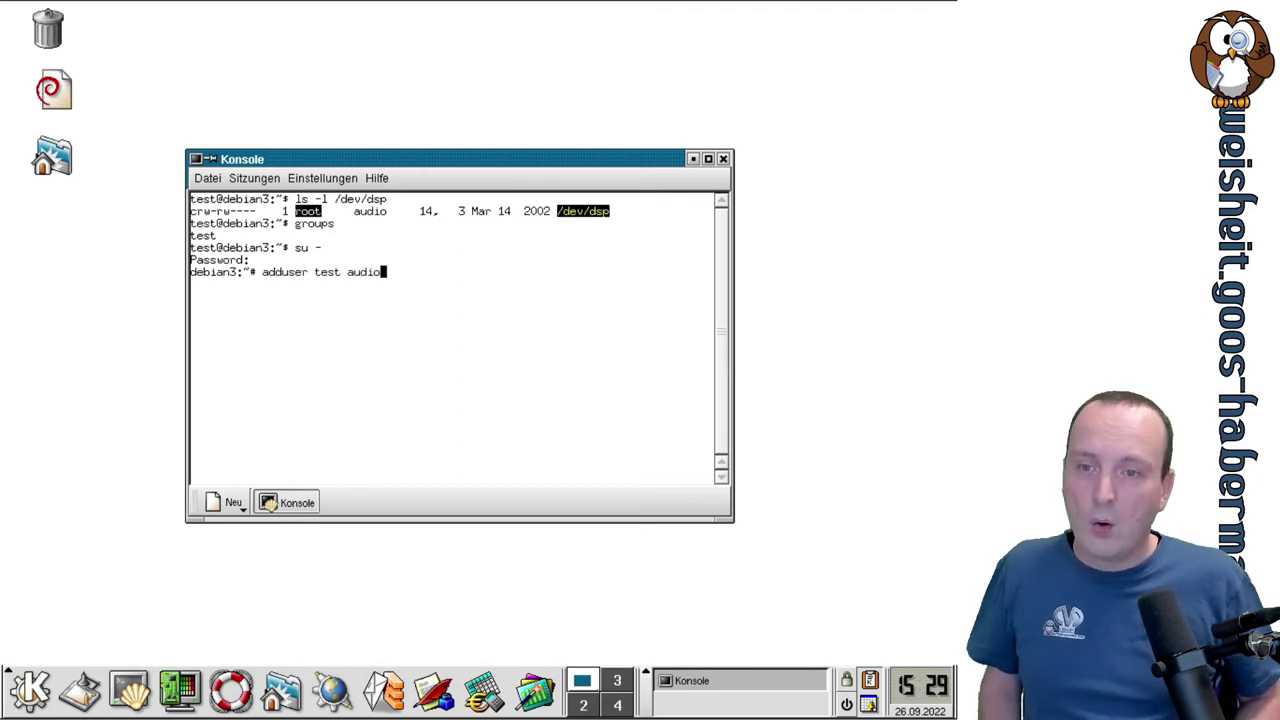
key("Return")
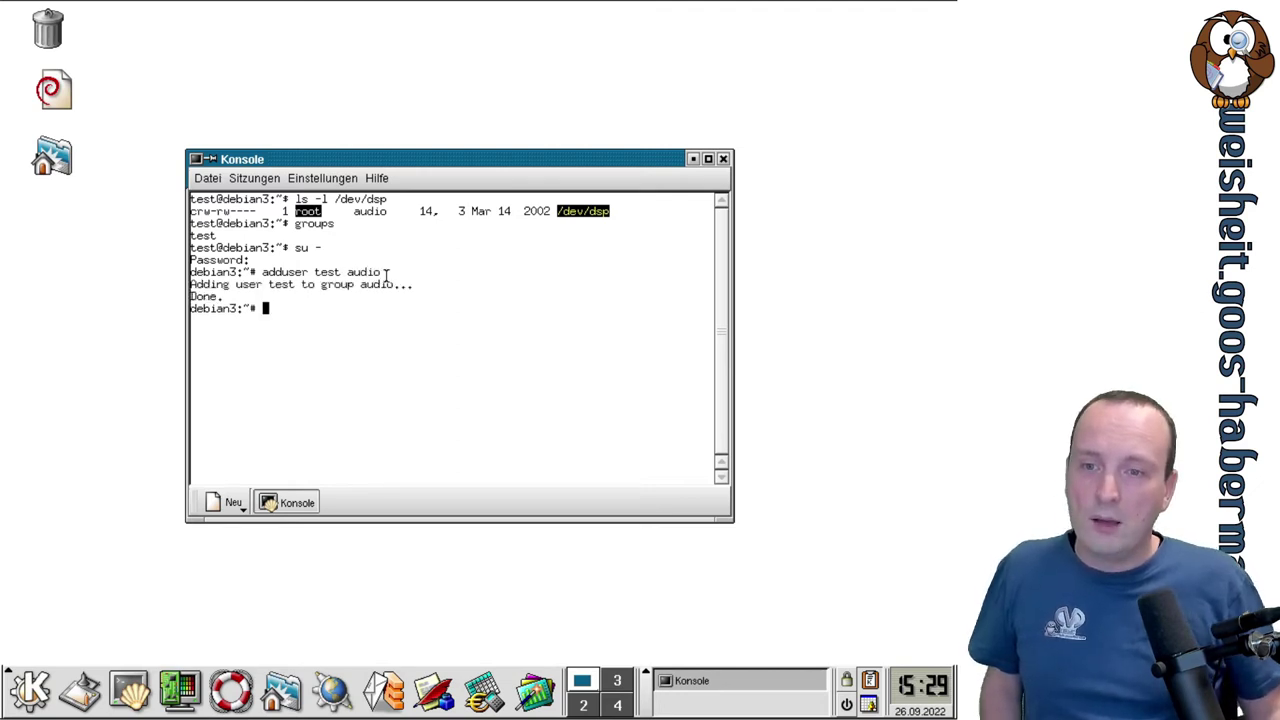
left_click(329, 272)
double_click(329, 272)
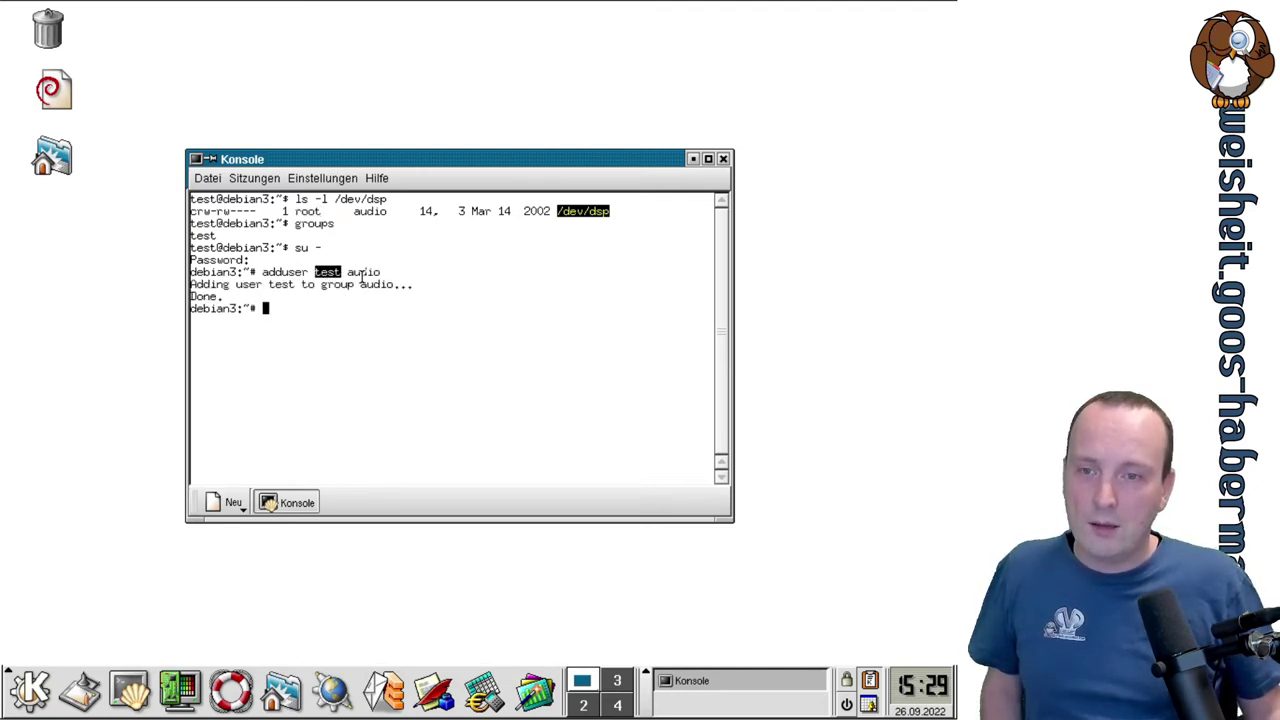
double_click(361, 274)
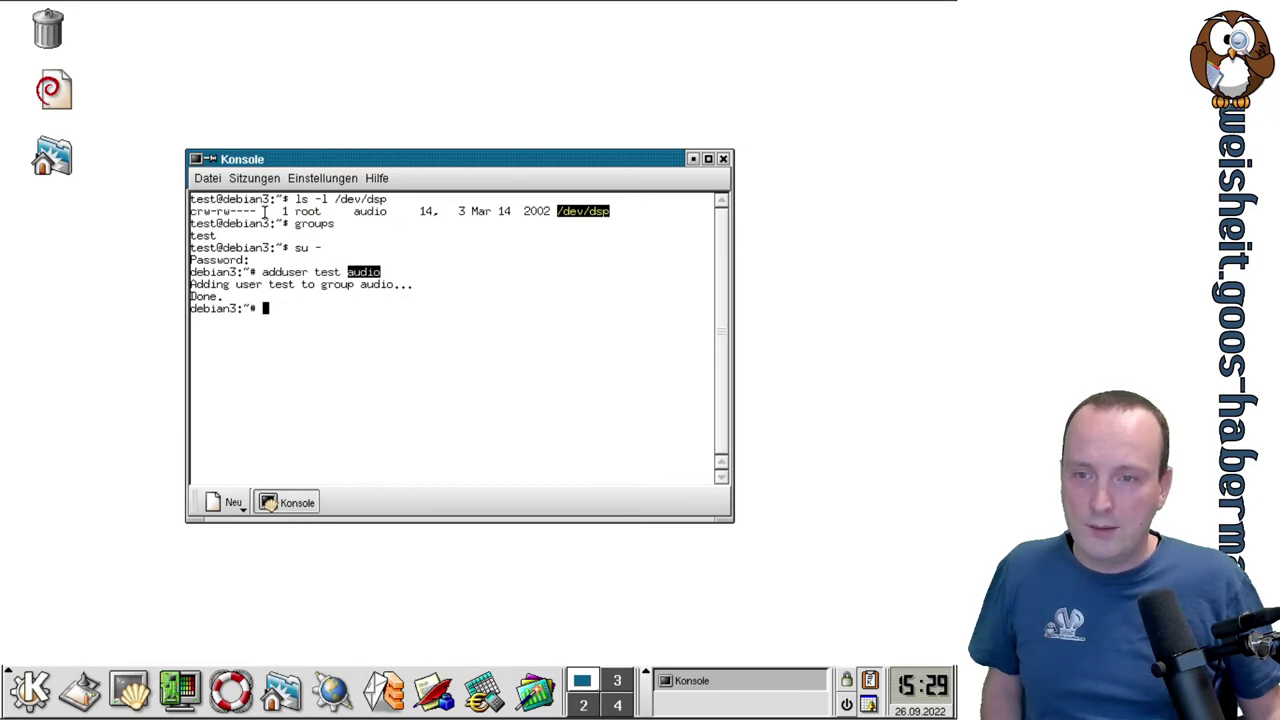
left_click(215, 215)
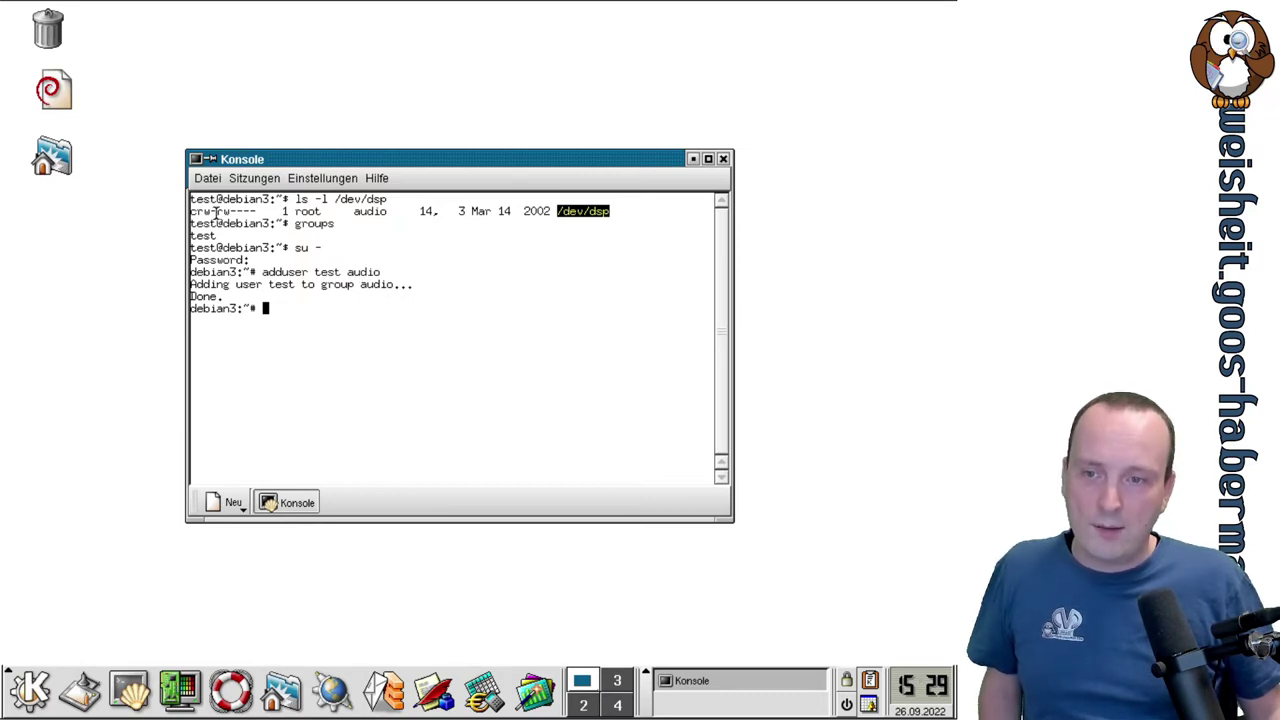
left_click_drag(212, 213, 228, 213)
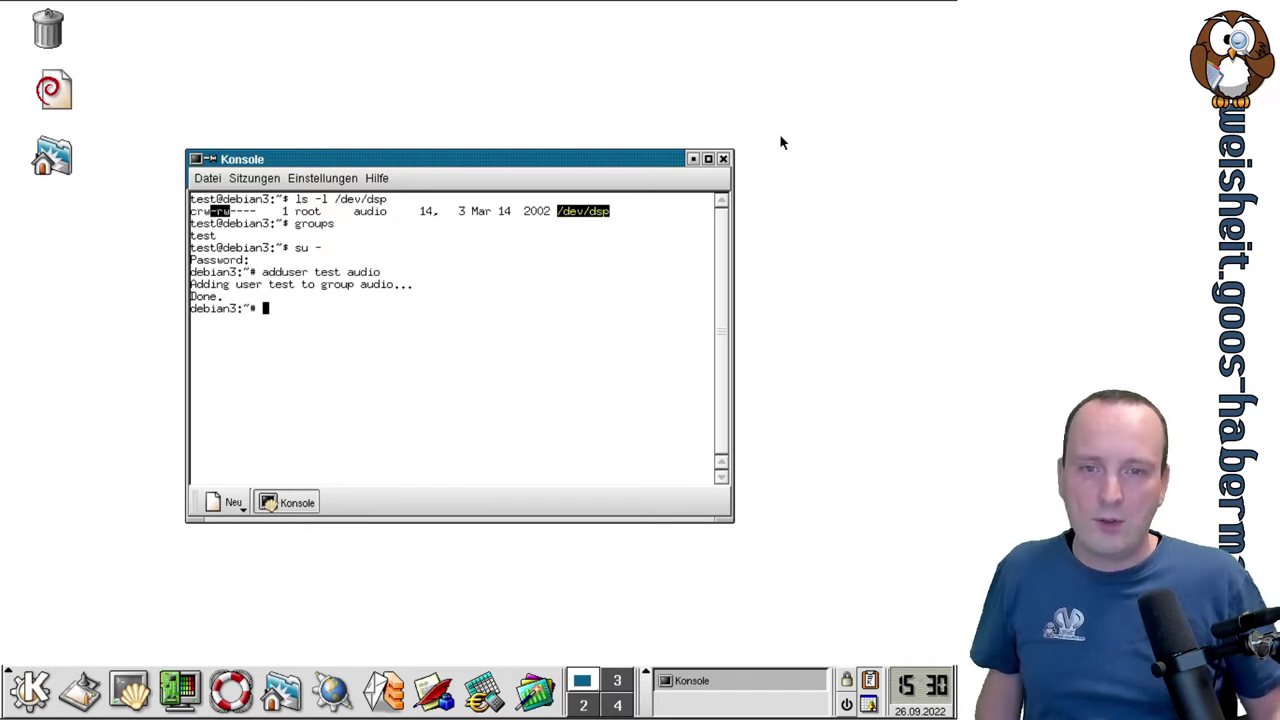
Close Konsole and log out of the KDE session via K menu > Abmelden.
left_click(723, 159)
left_click(25, 690)
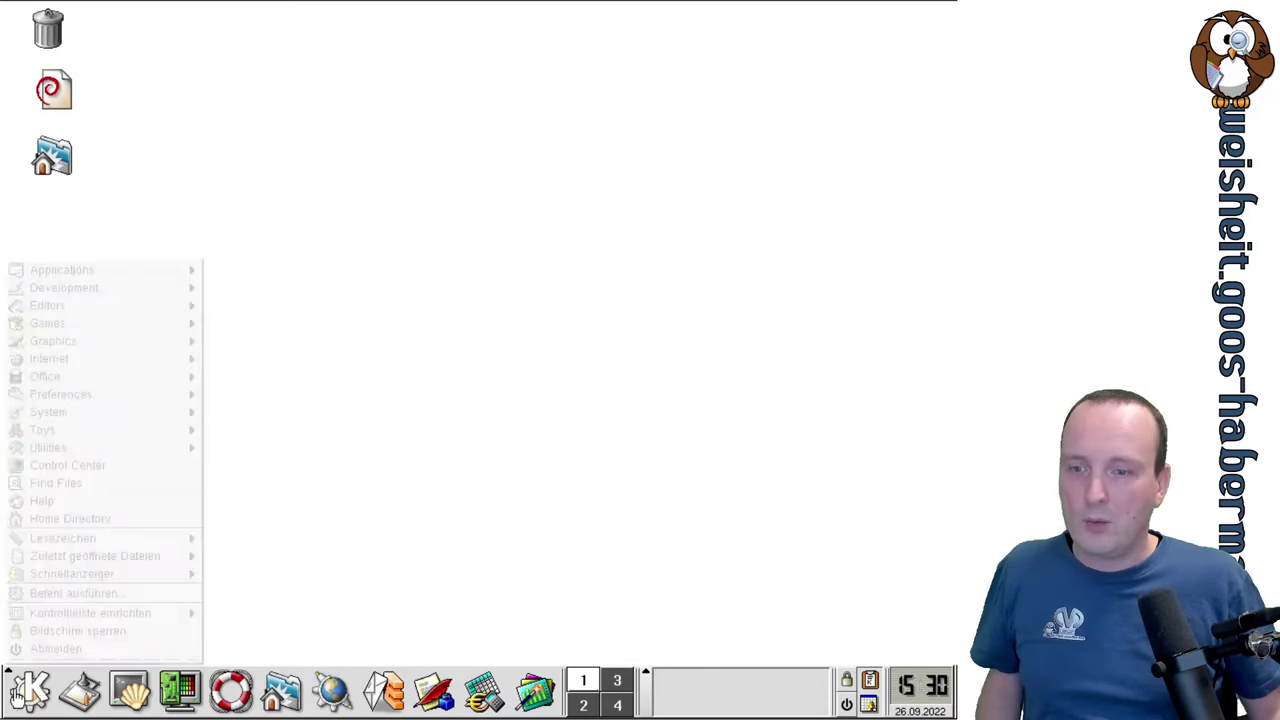
left_click(55, 650)
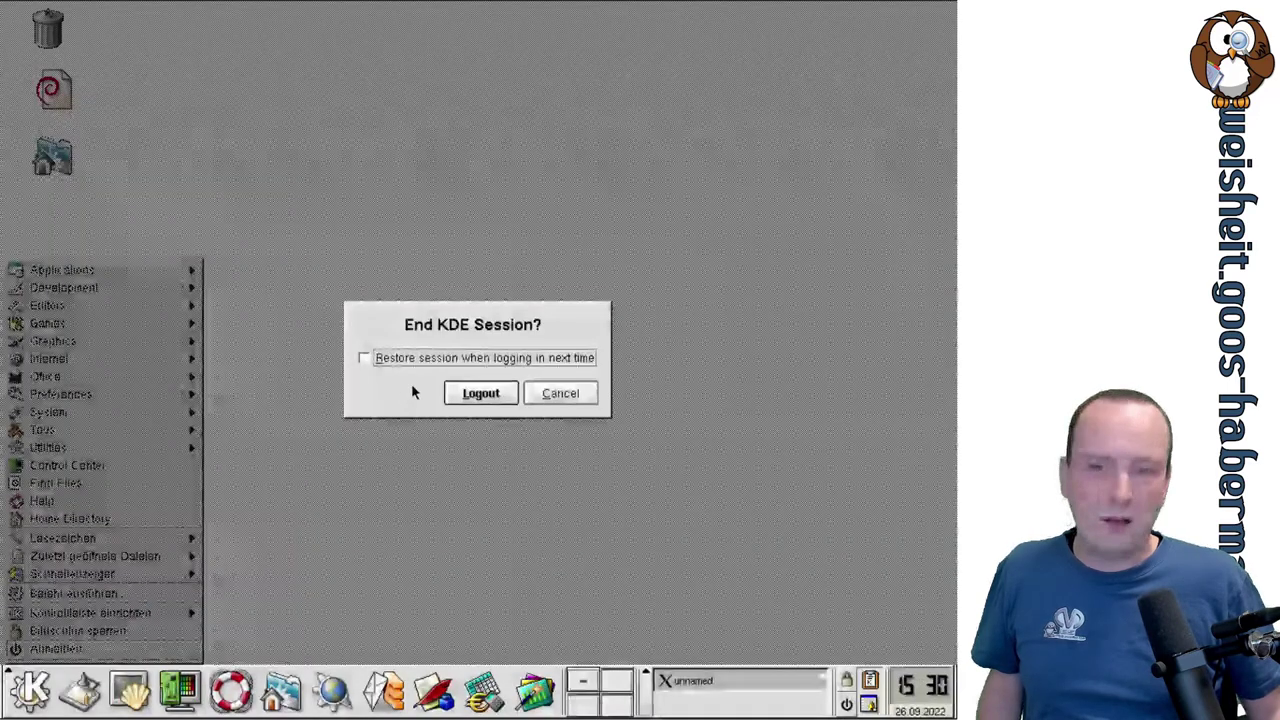
left_click(464, 397)
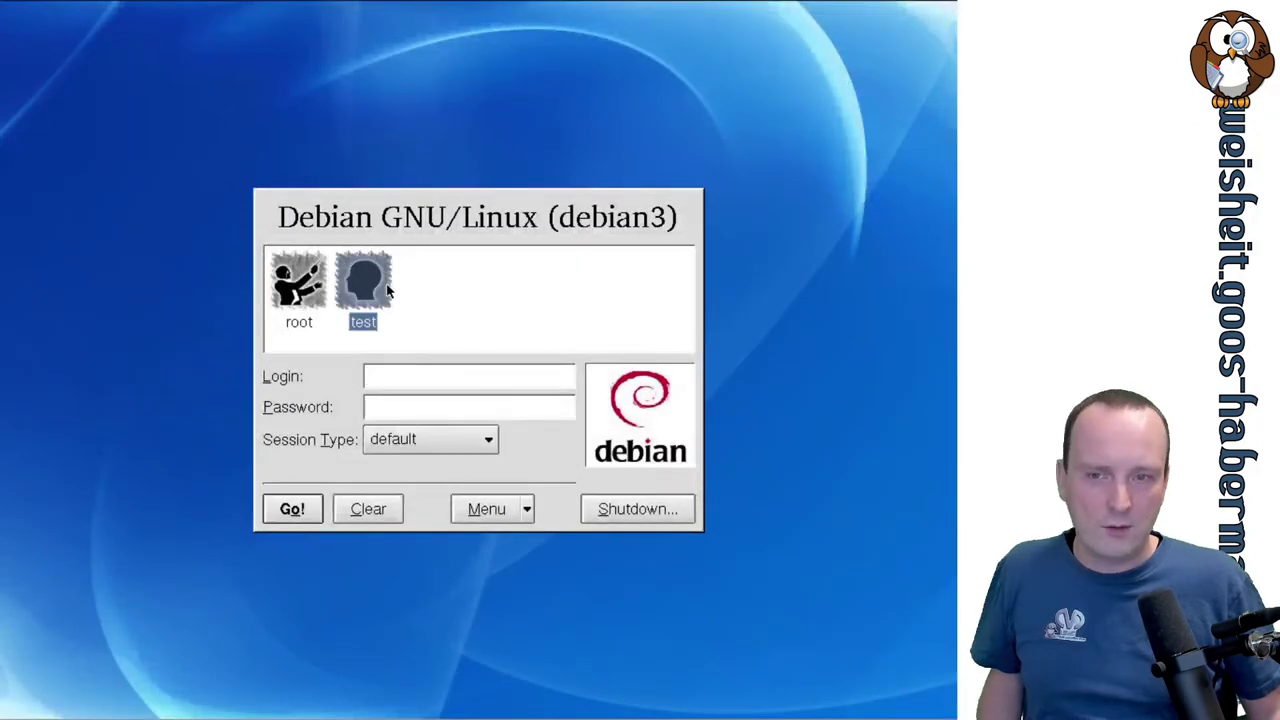
Log back in as test with the account password and dismiss the sound server error.
left_click(388, 290)
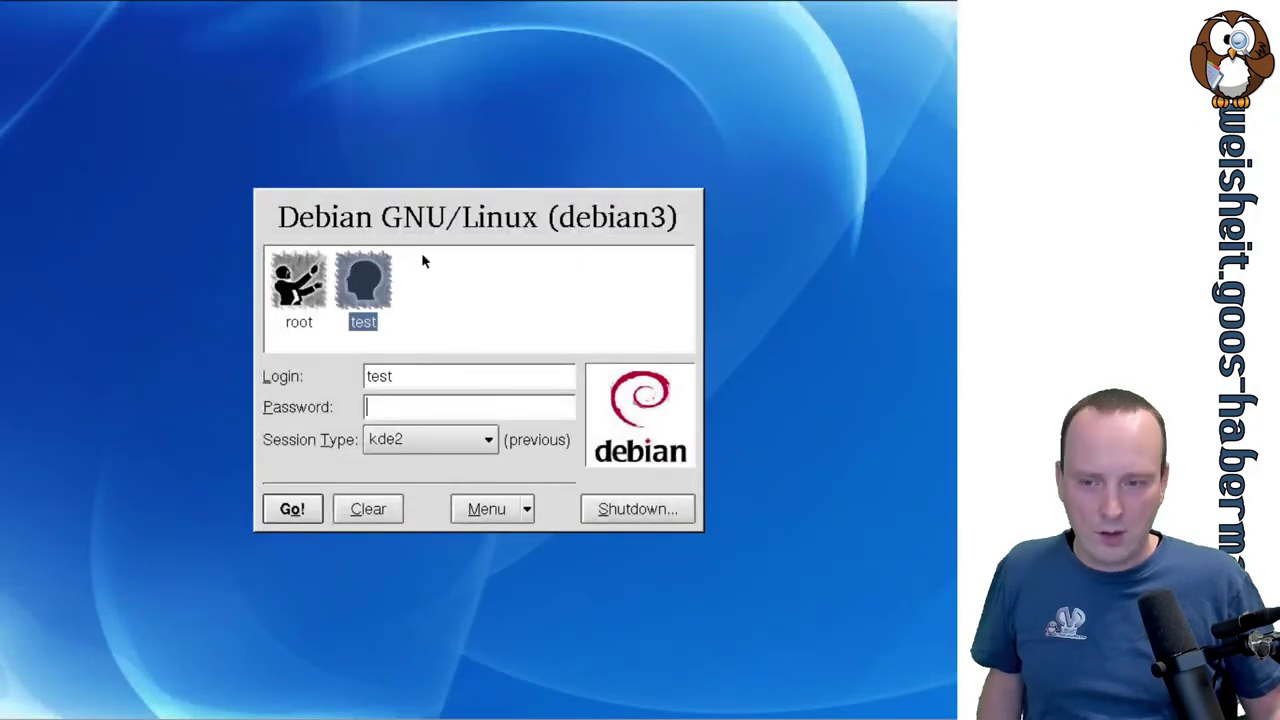
type("test")
key("Return")
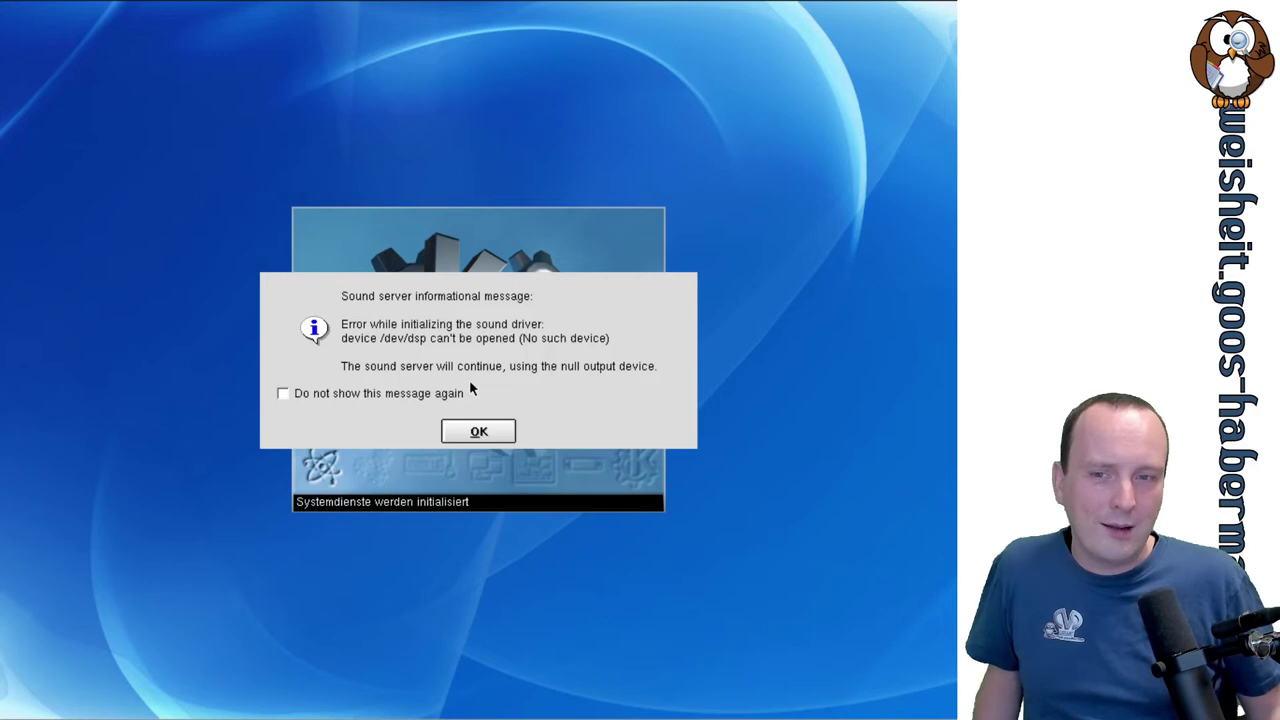
left_click(477, 431)
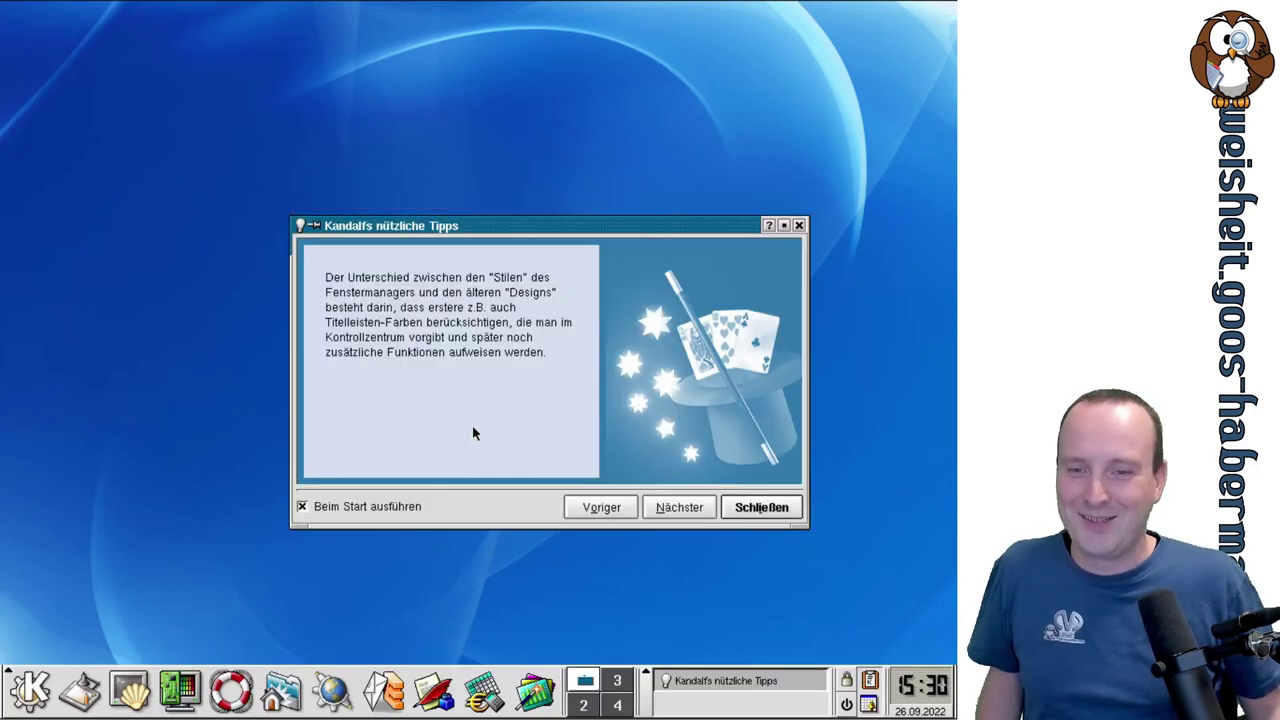
Dismiss the tip, run groups in a new Konsole showing test and audio, and move the window aside.
left_click(765, 505)
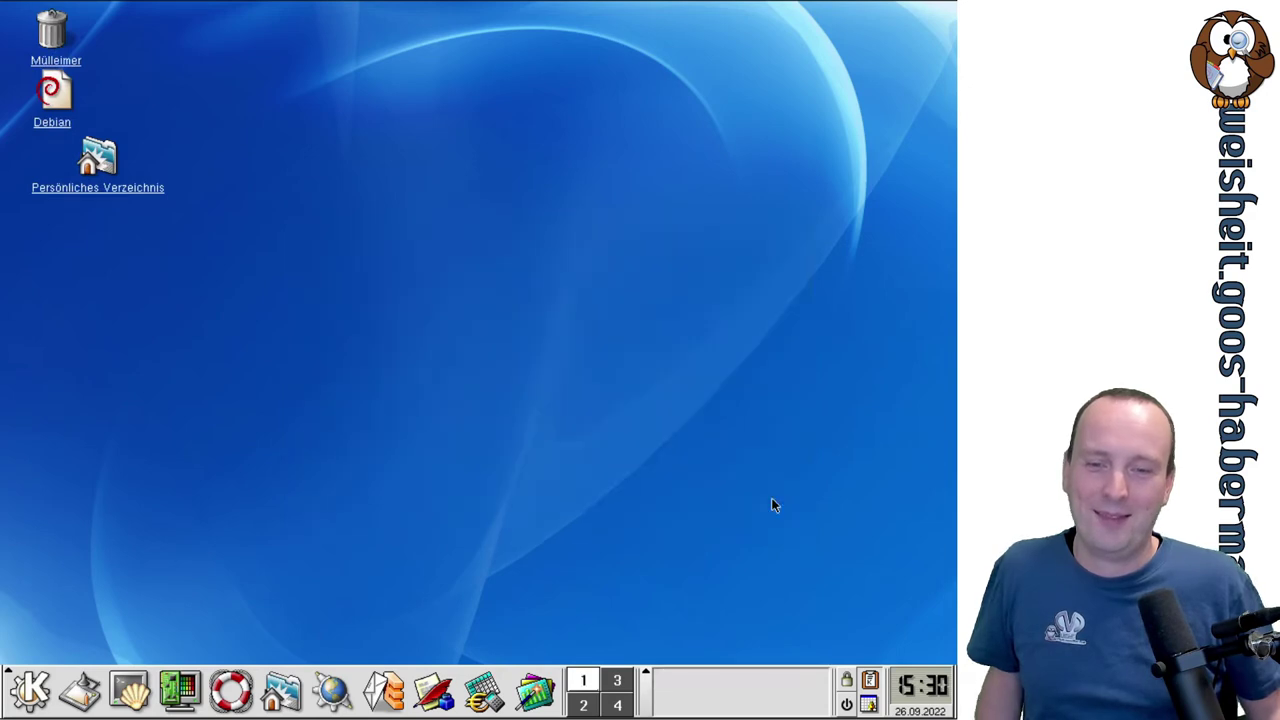
left_click(129, 690)
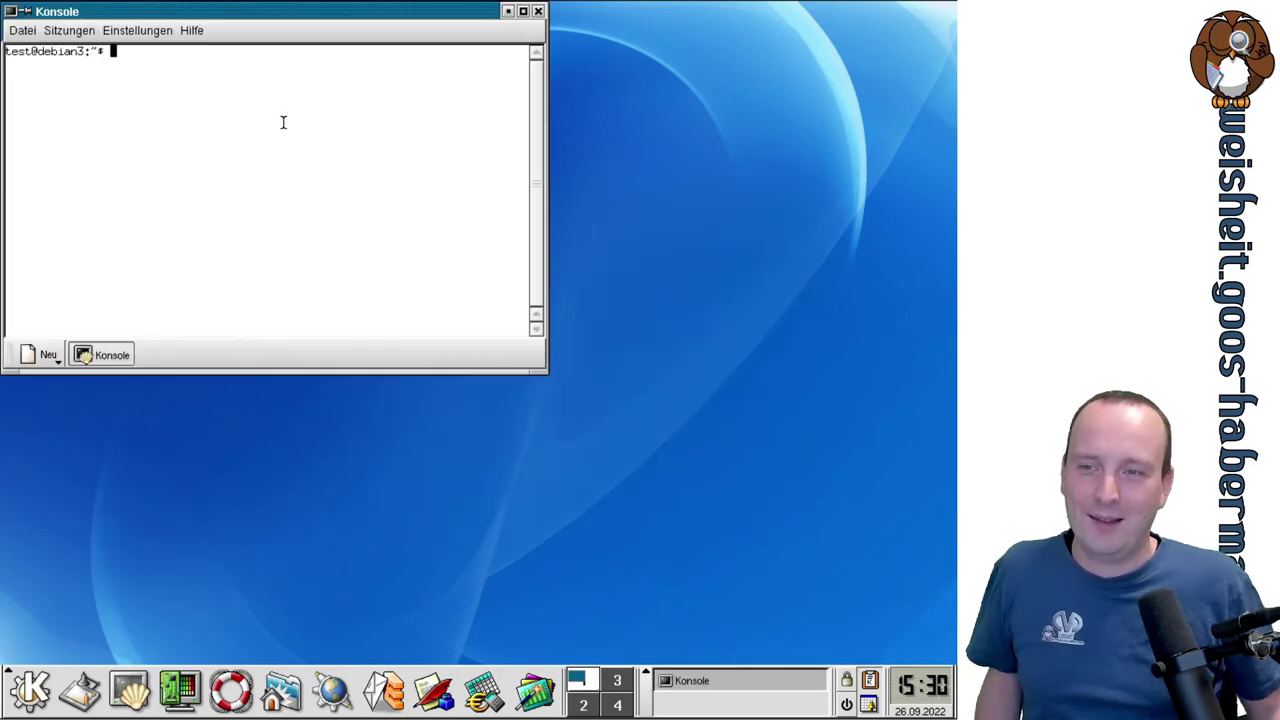
type("groups")
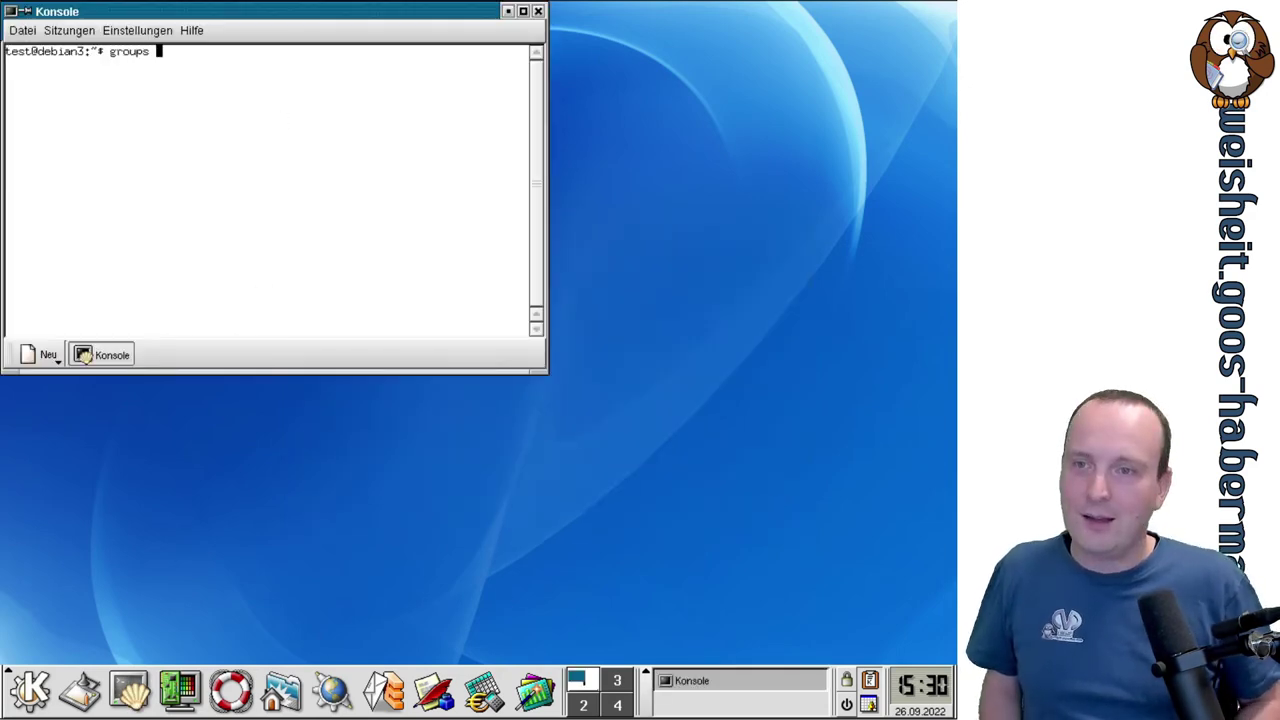
key("Return")
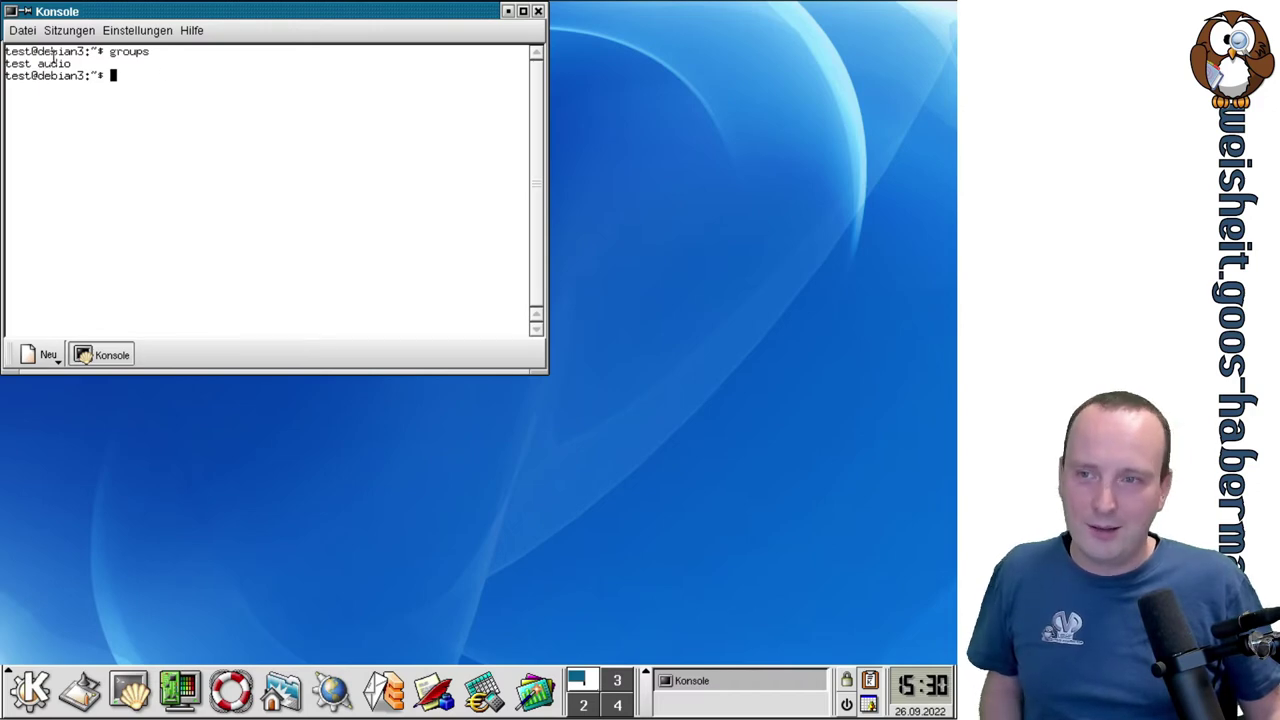
left_click_drag(292, 11, 429, 162)
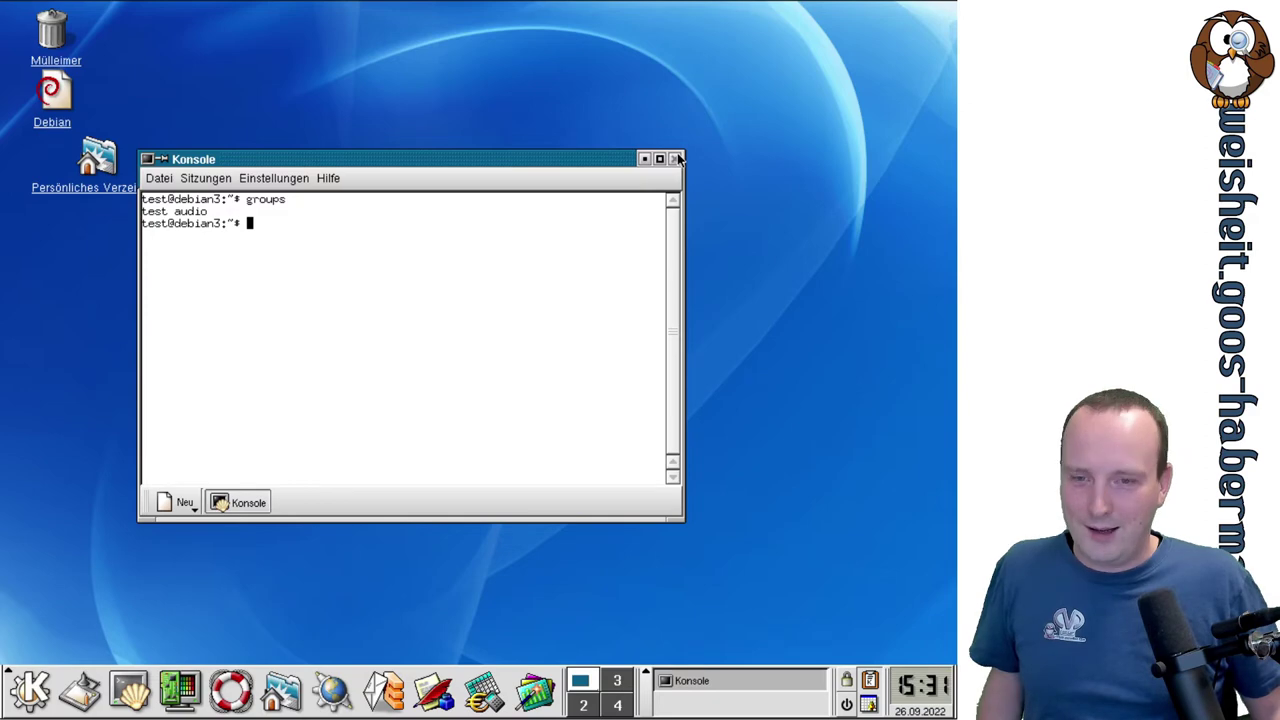
Close Konsole and browse the K menu submenus, ending on Applications > Organizer.
left_click(676, 159)
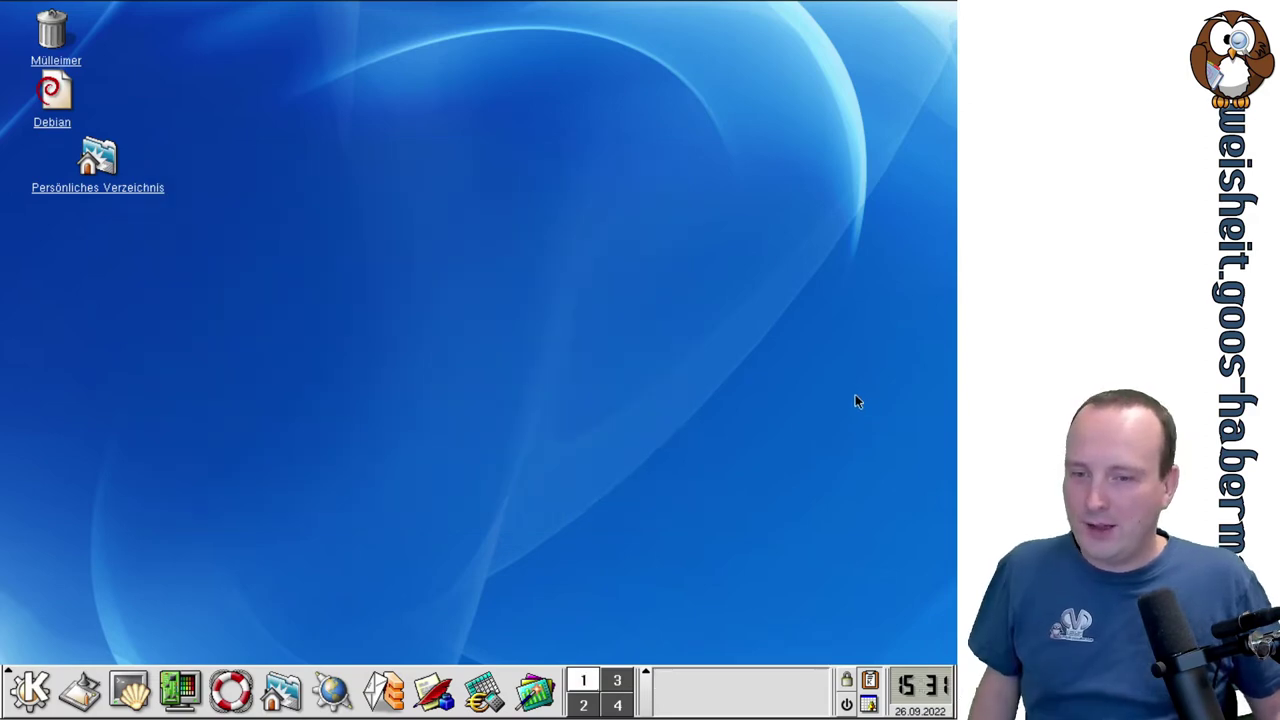
left_click(30, 690)
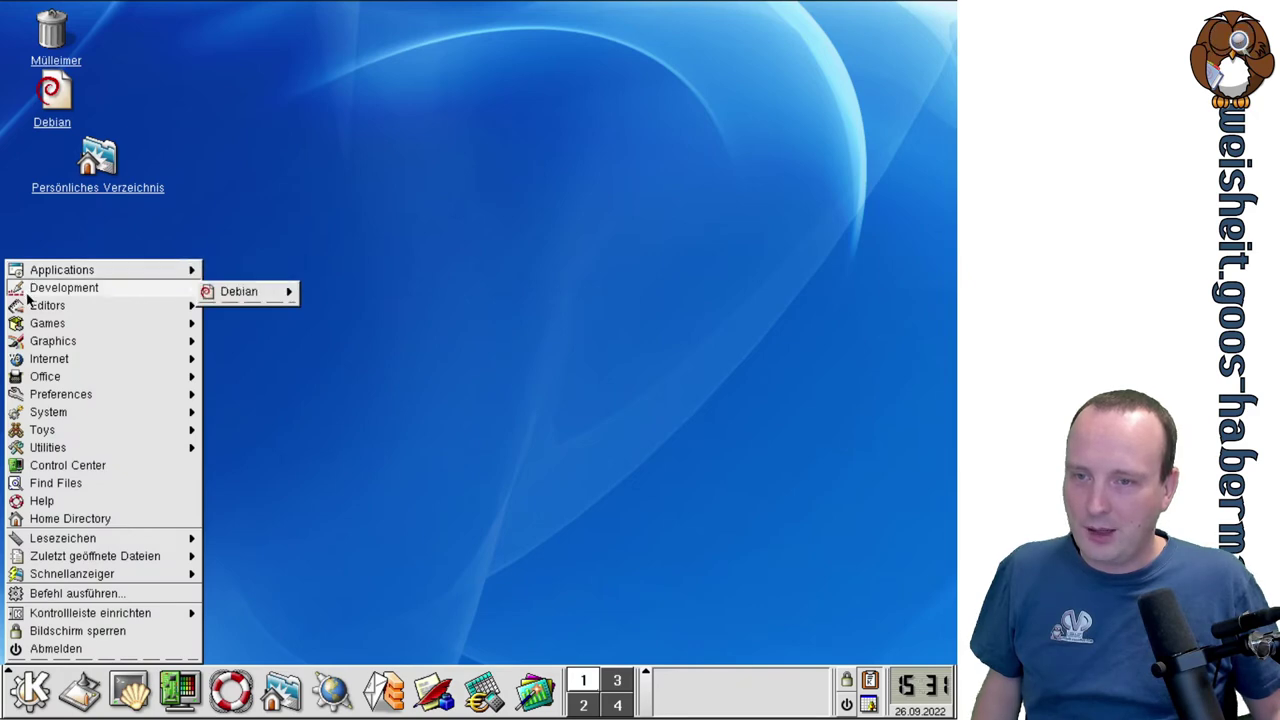
mouse_move(28, 299)
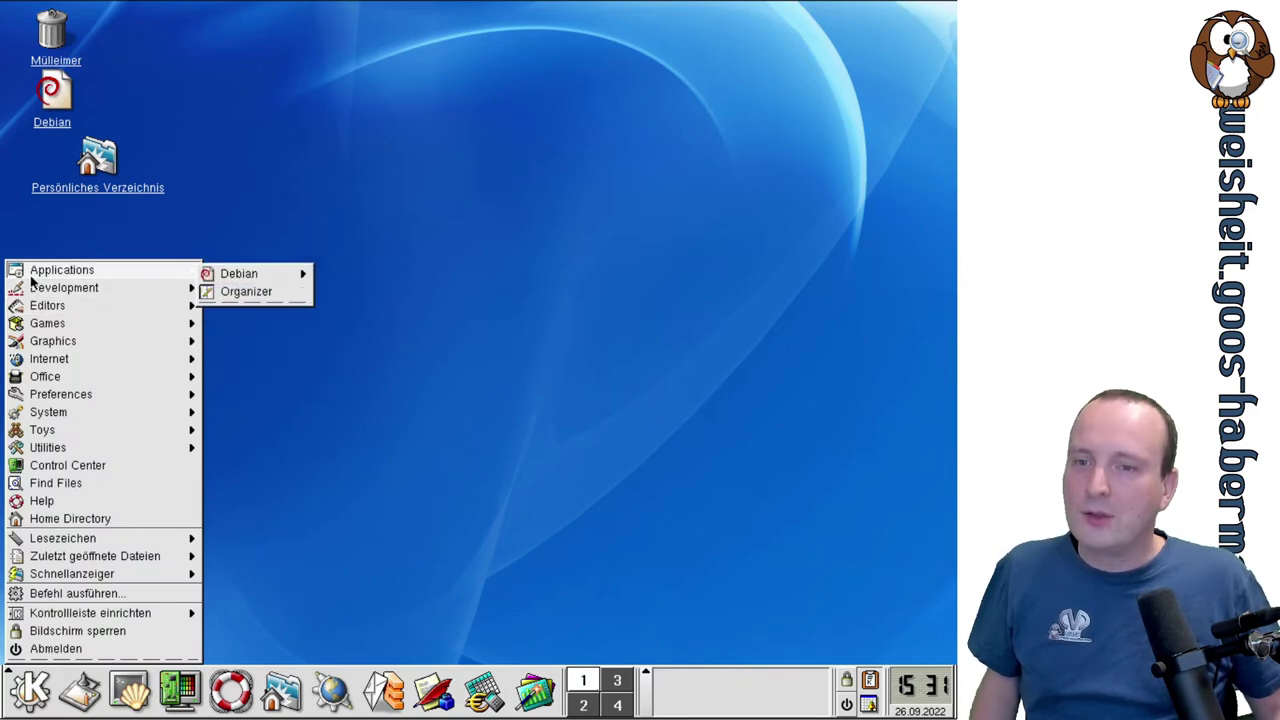
mouse_move(72, 358)
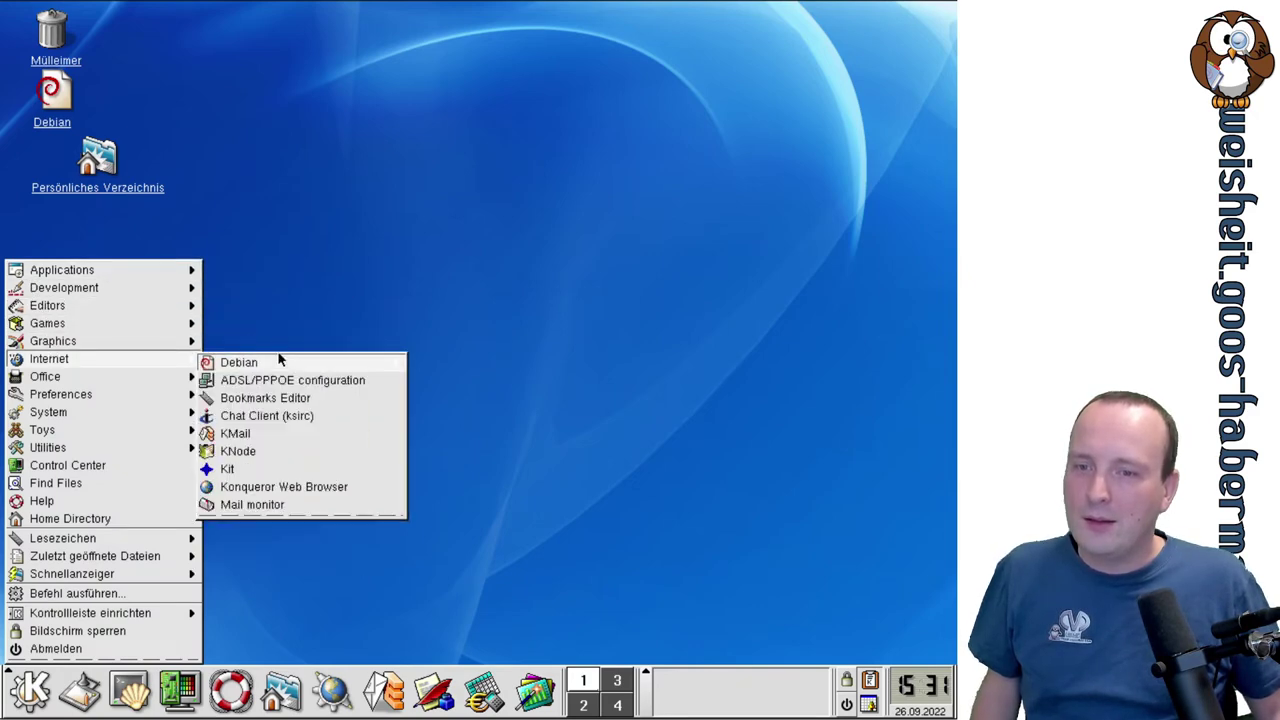
mouse_move(280, 360)
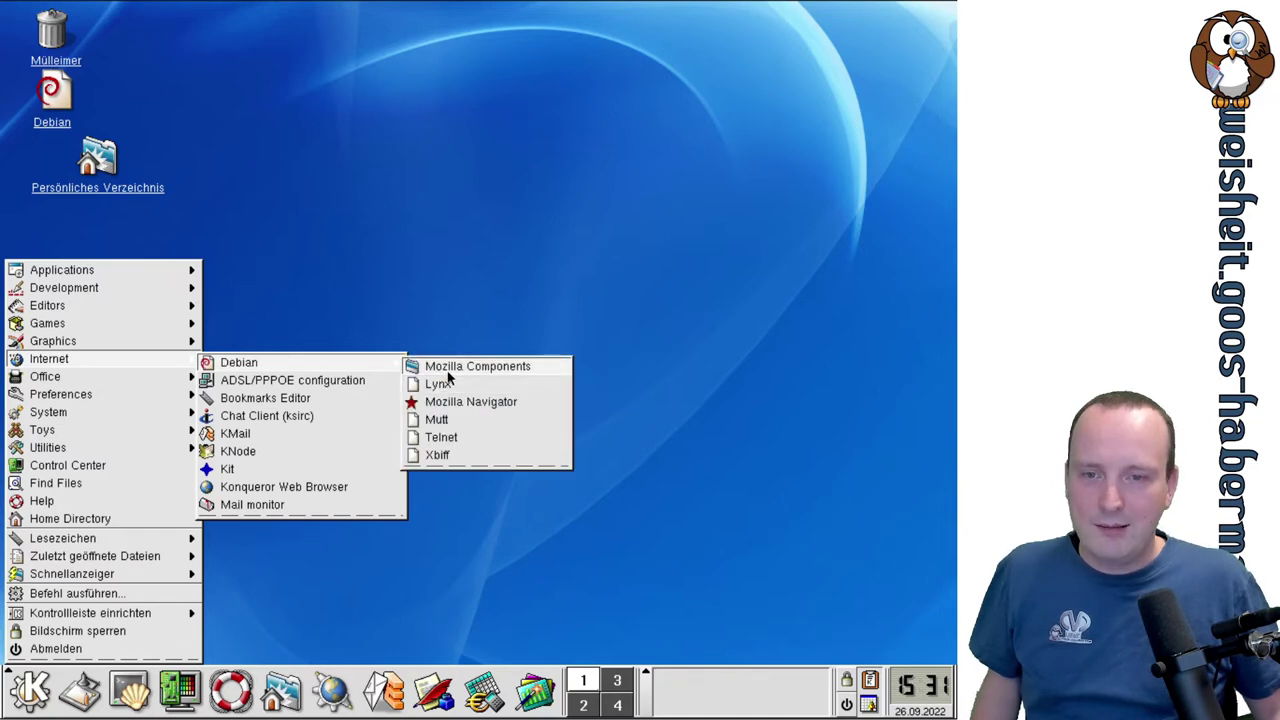
mouse_move(546, 377)
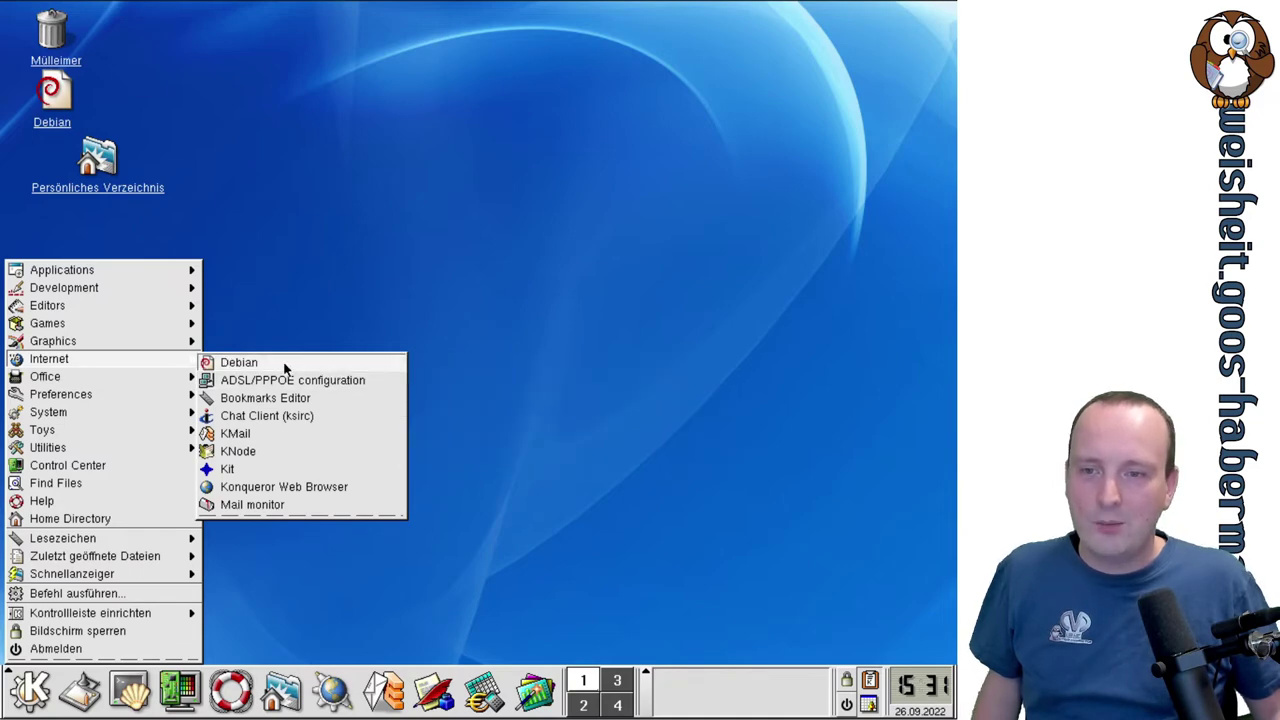
mouse_move(100, 343)
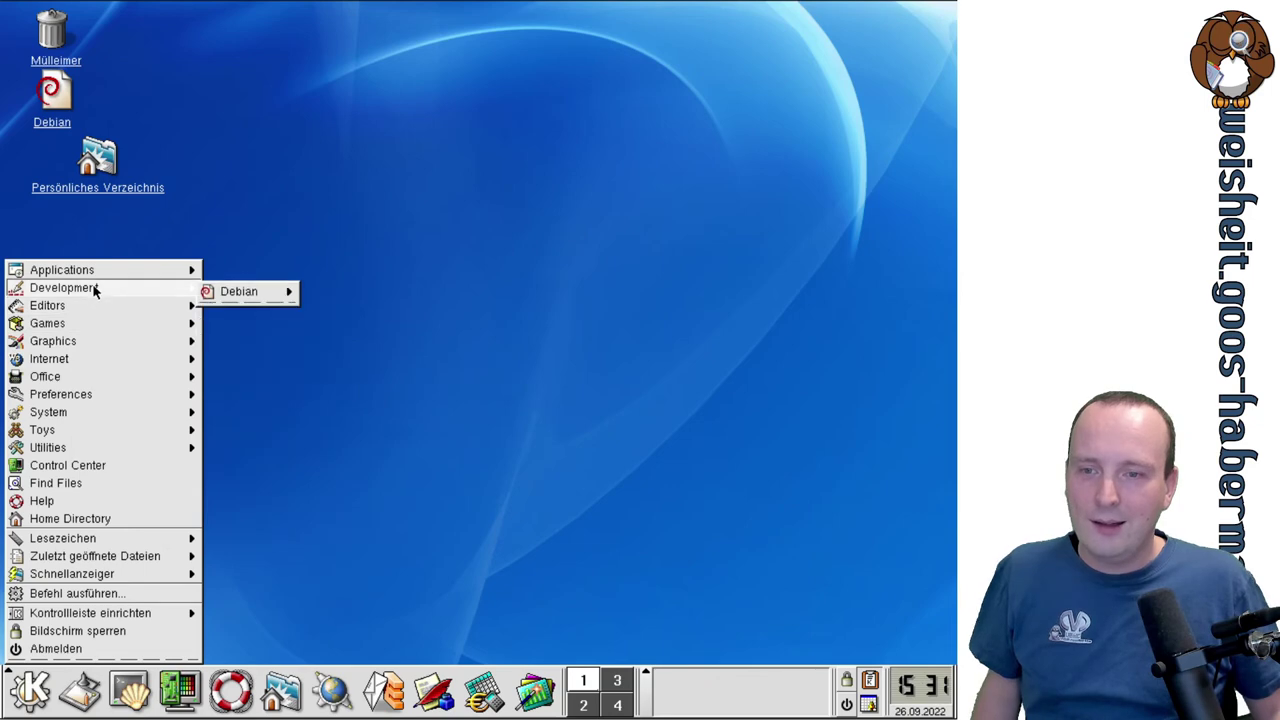
mouse_move(120, 306)
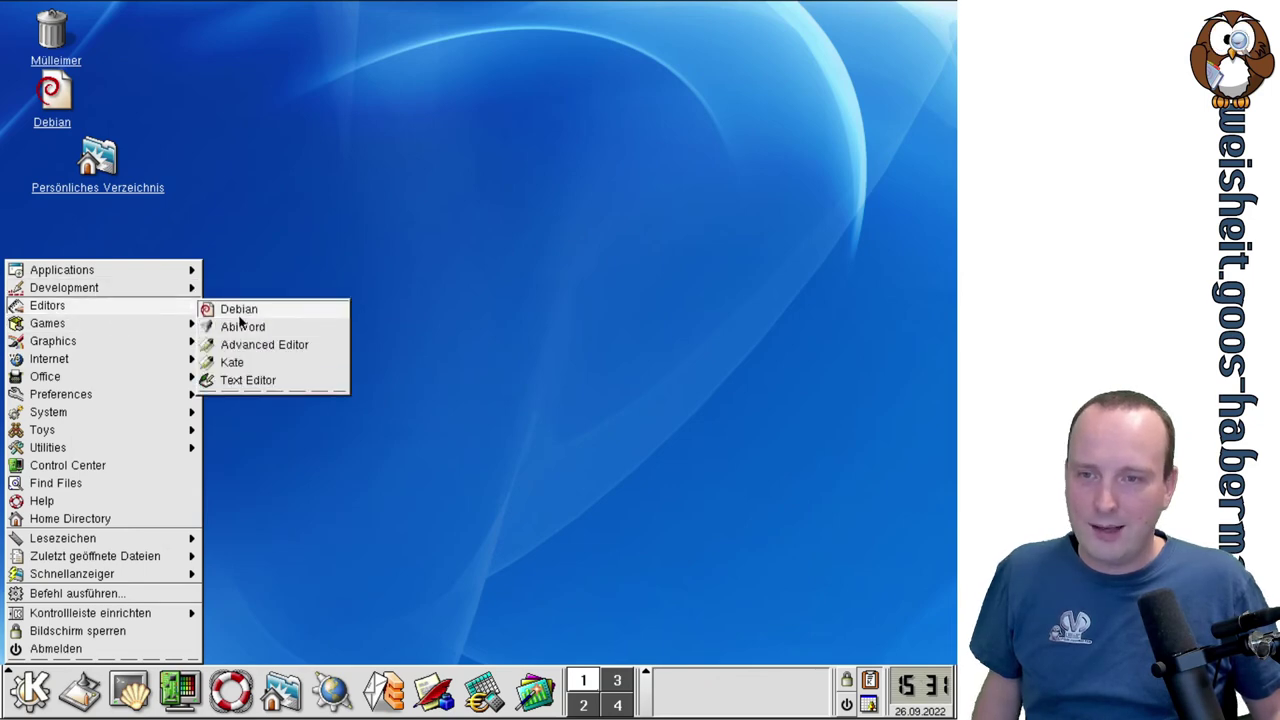
mouse_move(250, 317)
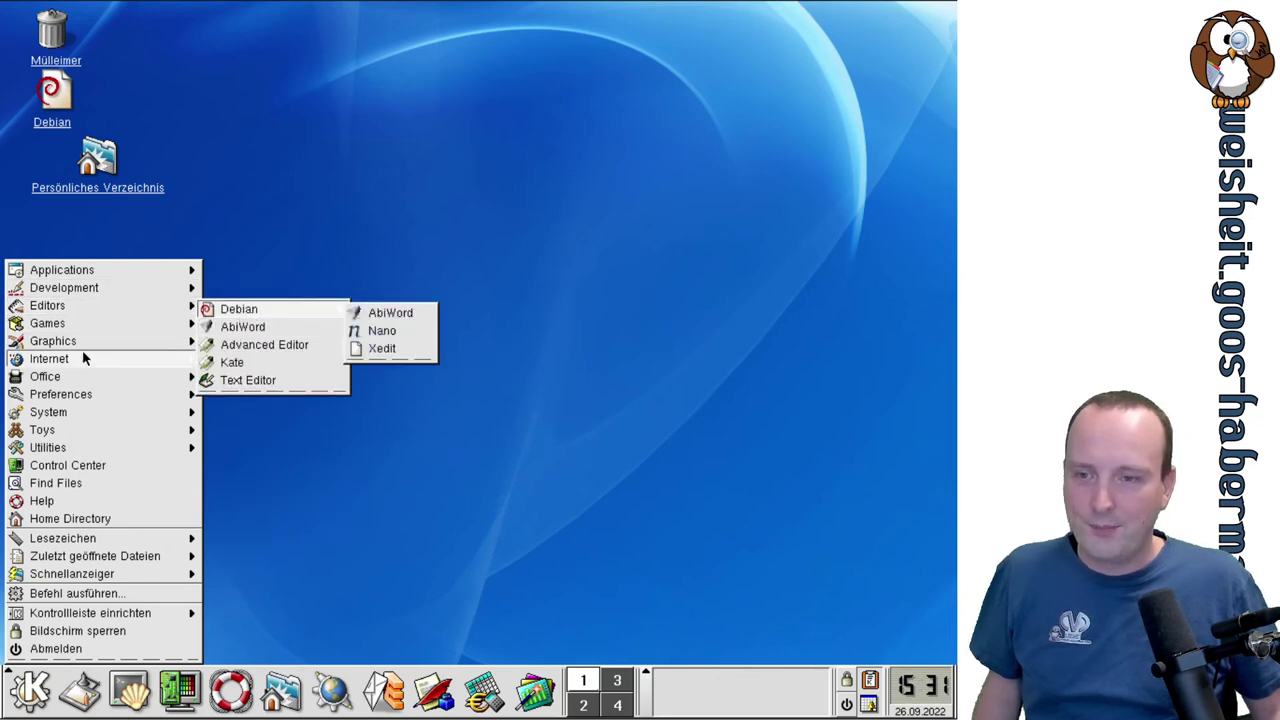
mouse_move(58, 285)
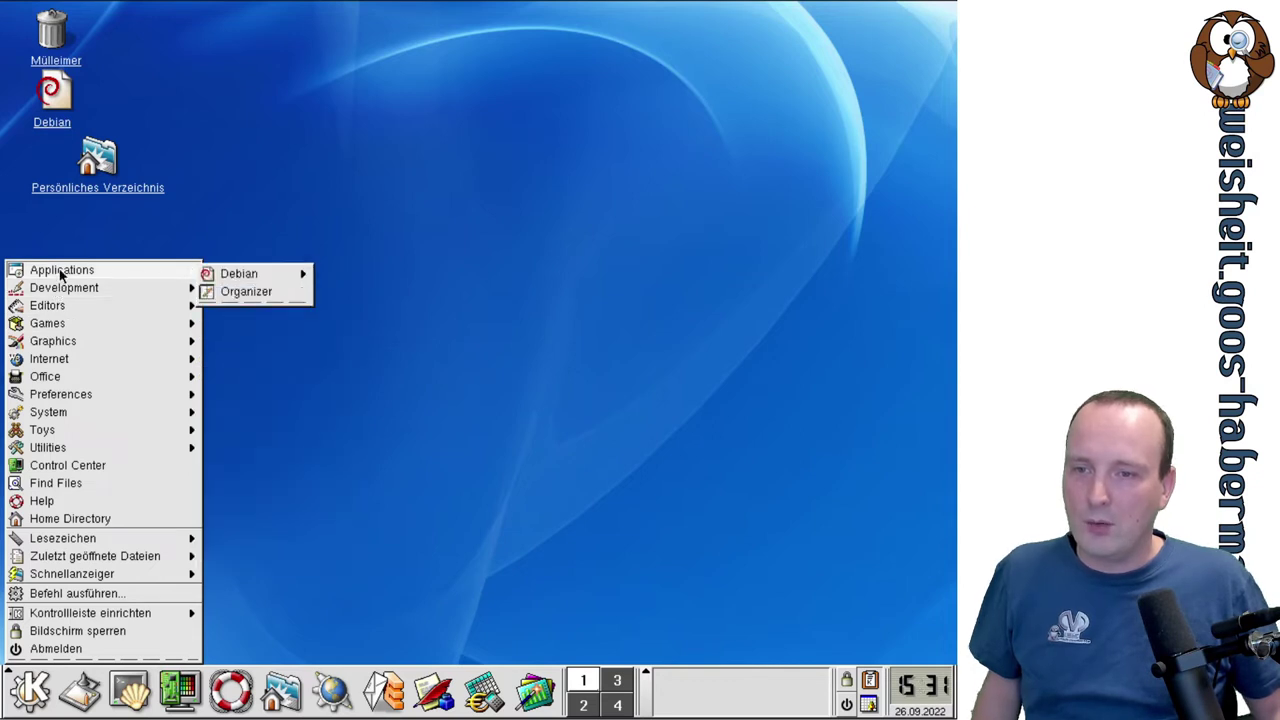
mouse_move(247, 272)
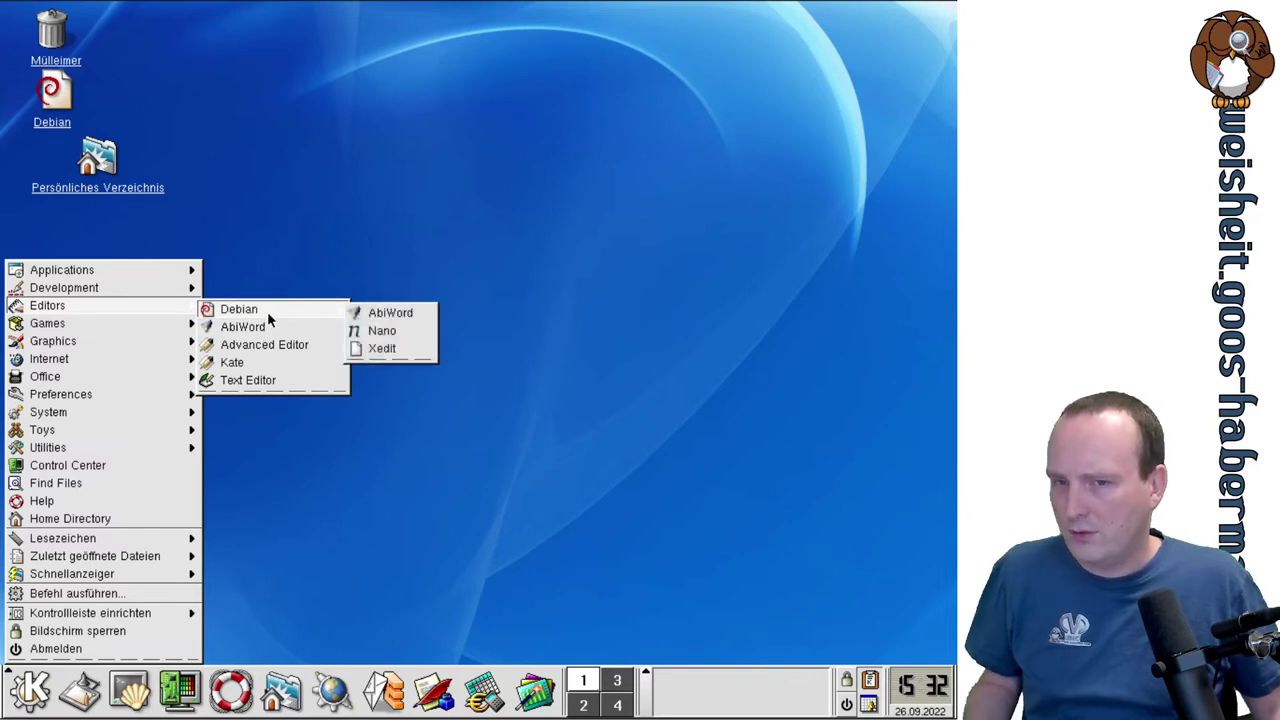
mouse_move(338, 310)
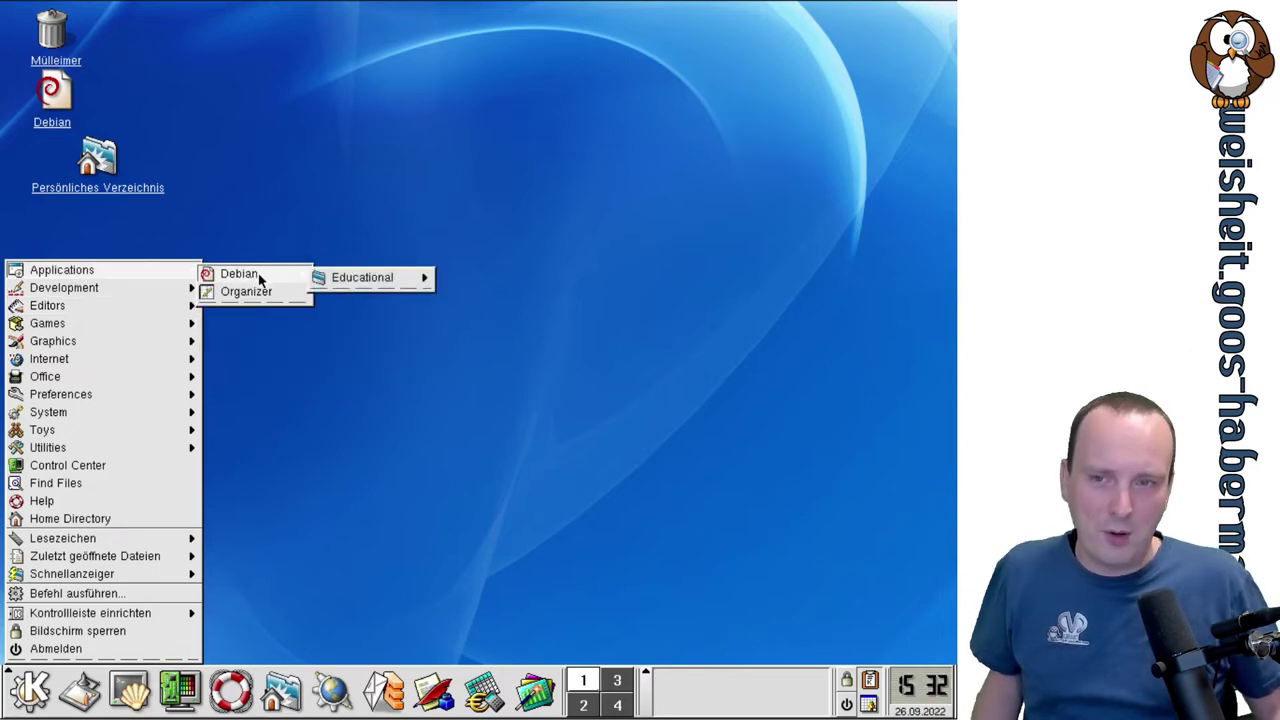
mouse_move(418, 279)
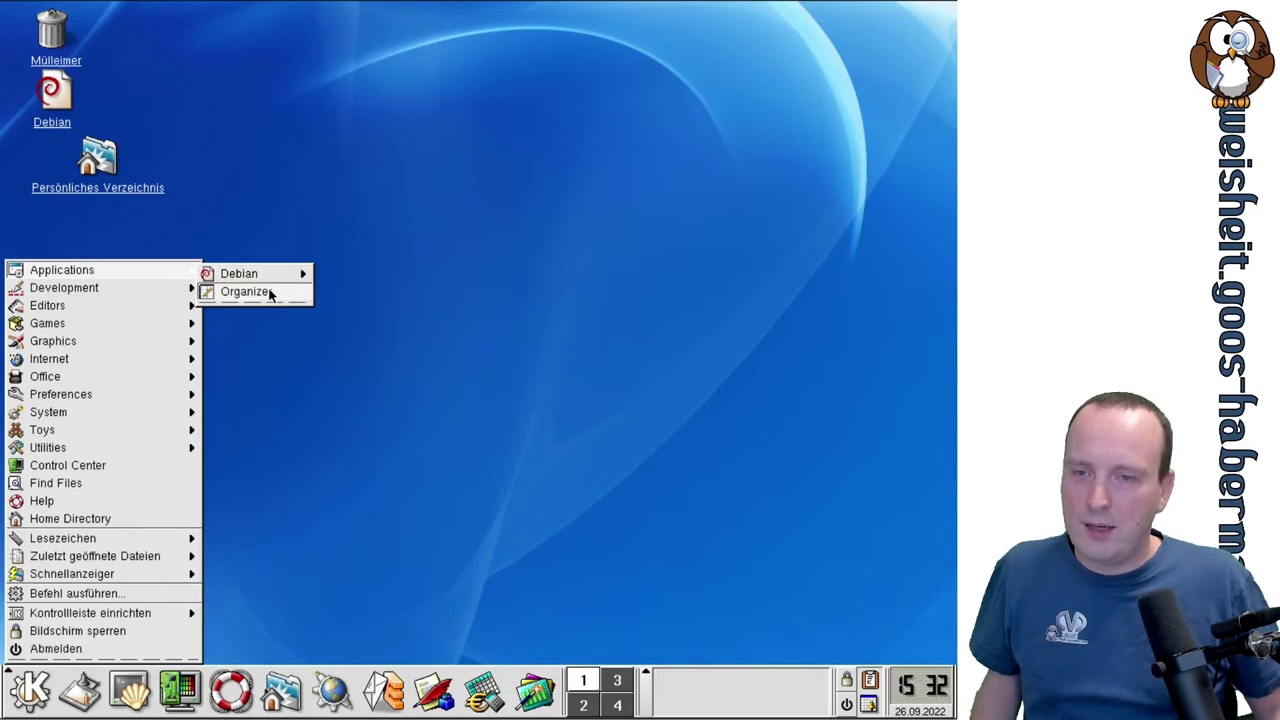
Launch KOrganizer, dismiss the tip of the day, maximize it and widen the date navigator panel.
left_click(247, 292)
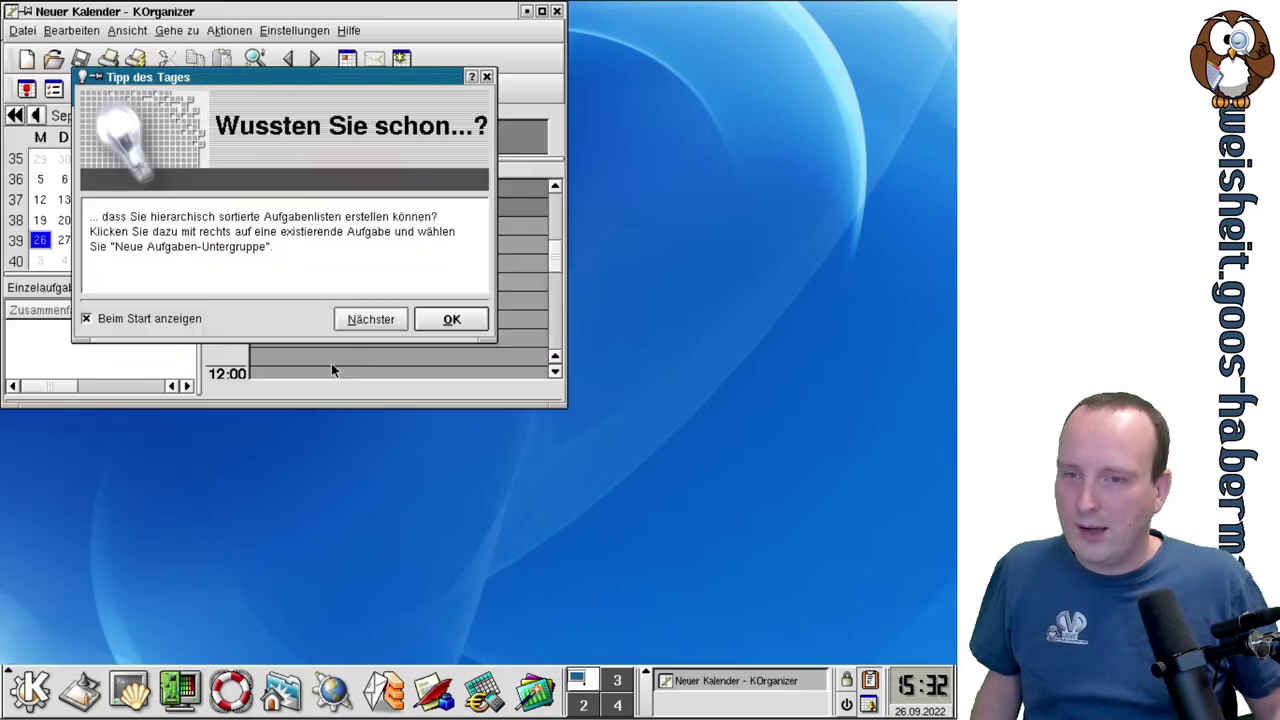
left_click(451, 320)
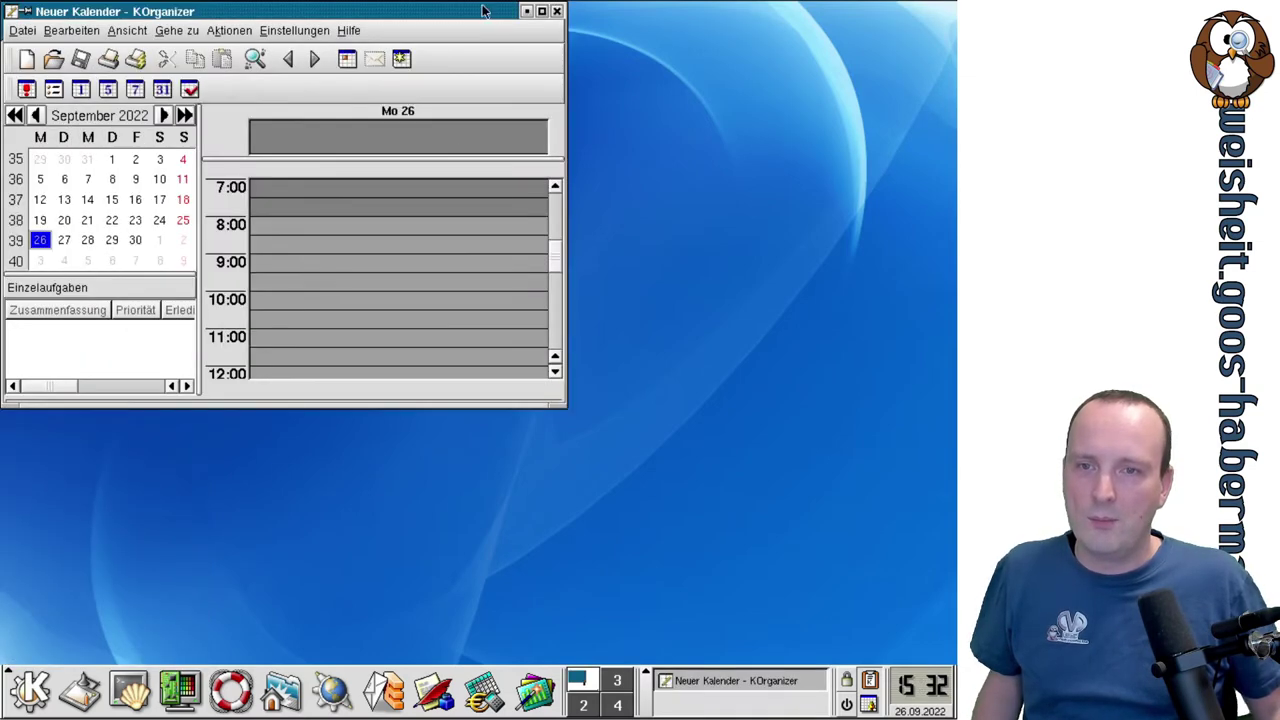
left_click(541, 11)
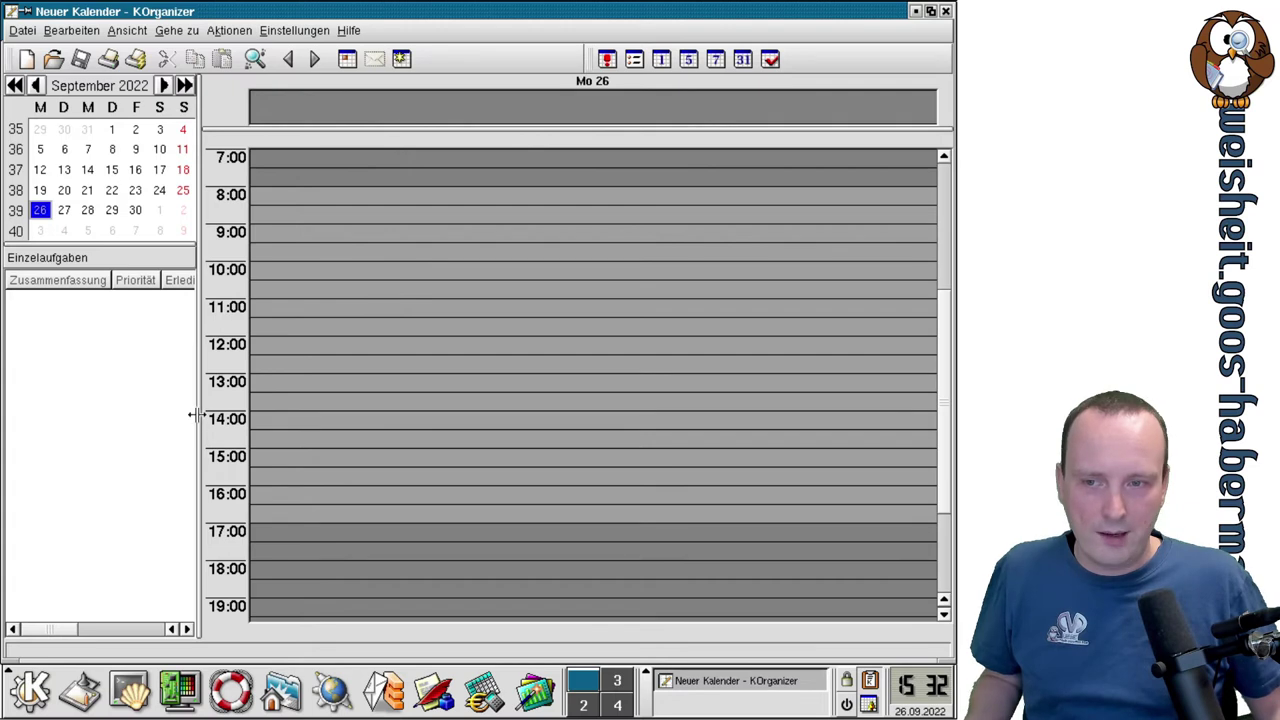
left_click_drag(196, 414, 224, 416)
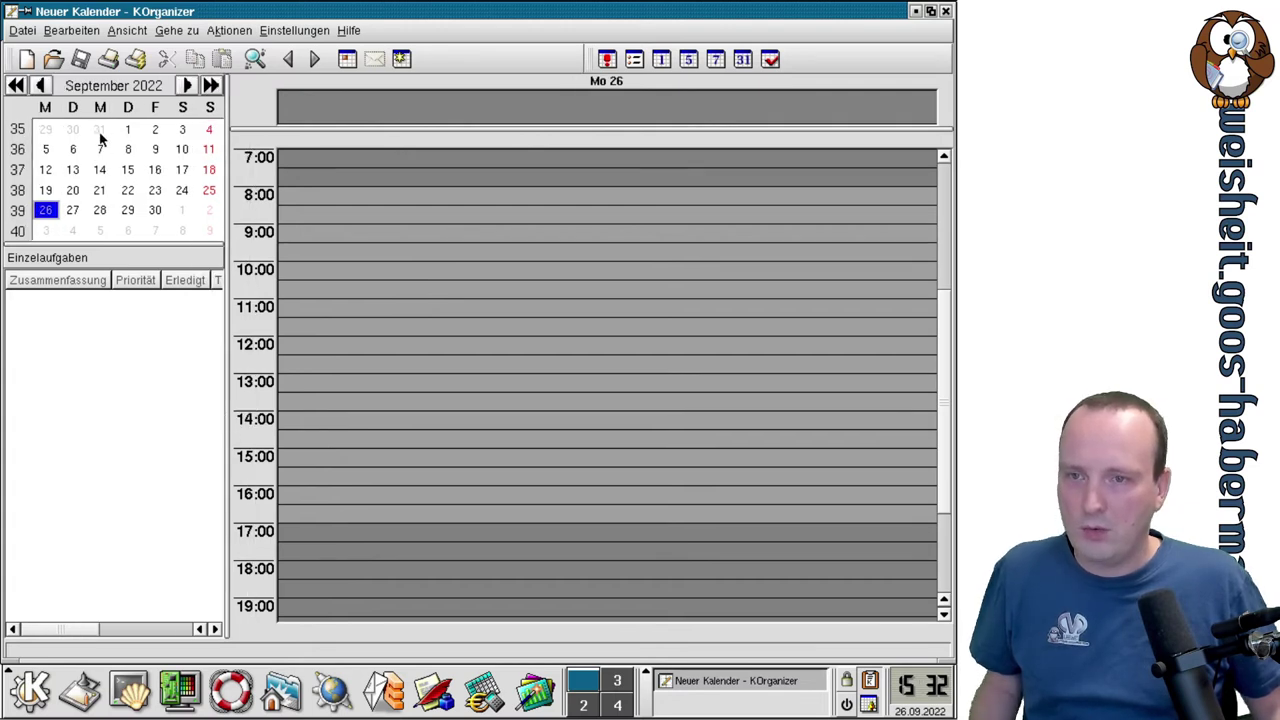
Open a new appointment entry form for 28 September 2022, 08:00–10:00, positioned slightly lower.
left_click(102, 209)
double_click(341, 191)
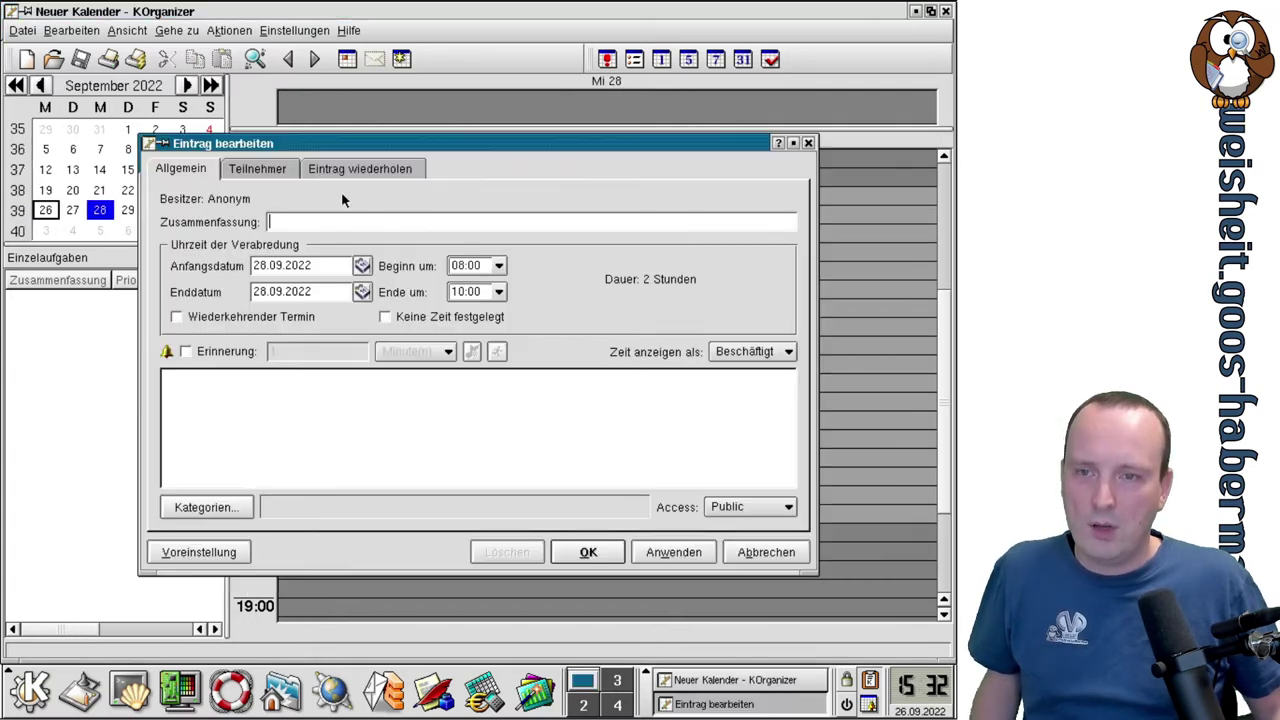
key("Escape")
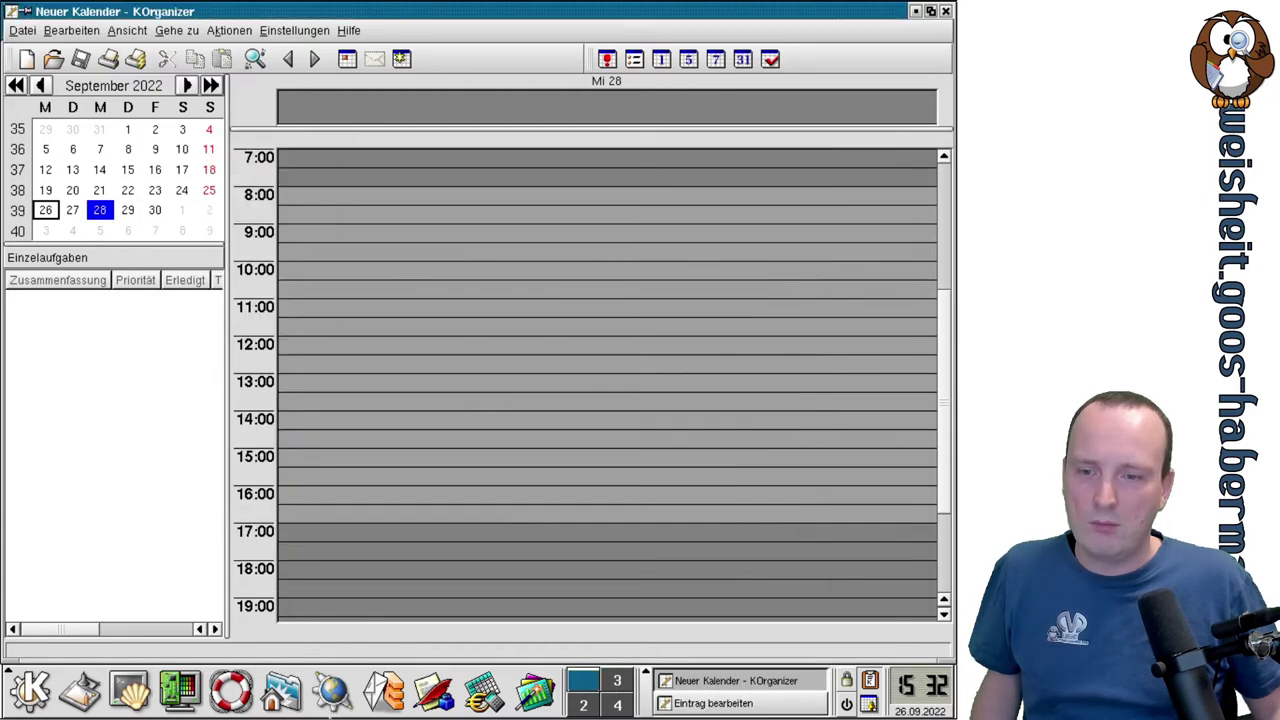
left_click(798, 710)
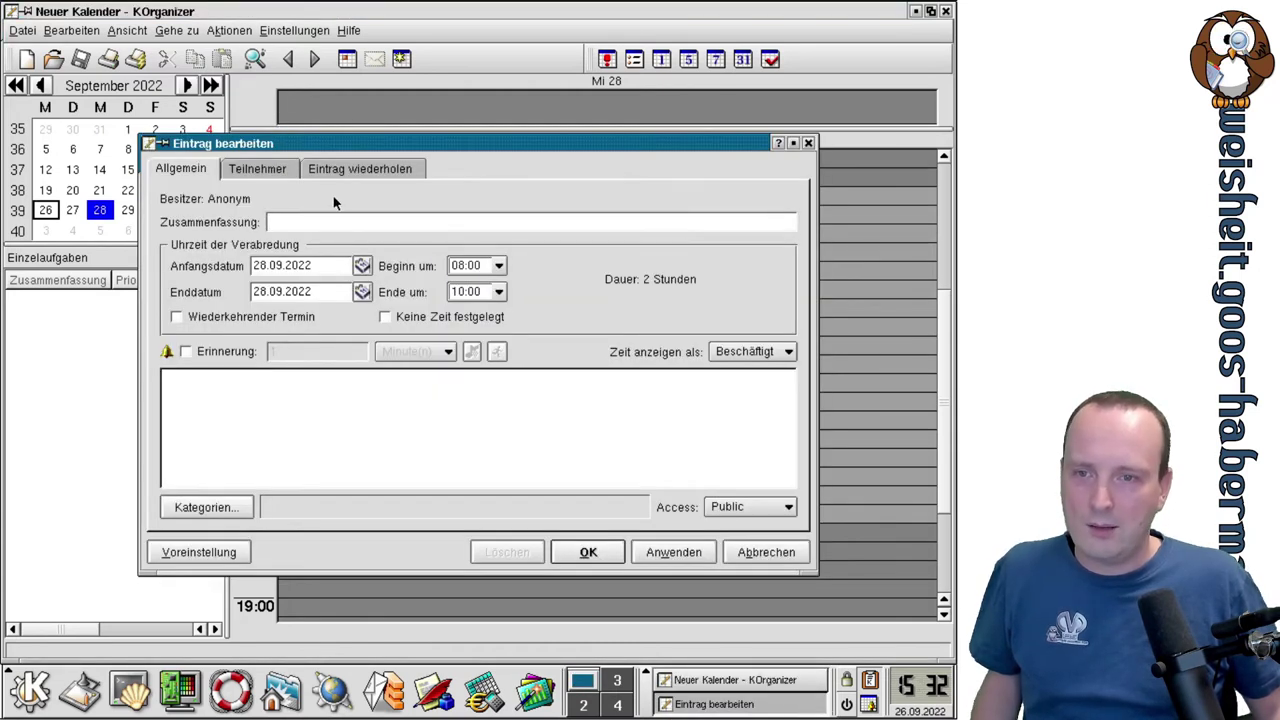
left_click_drag(314, 146, 302, 193)
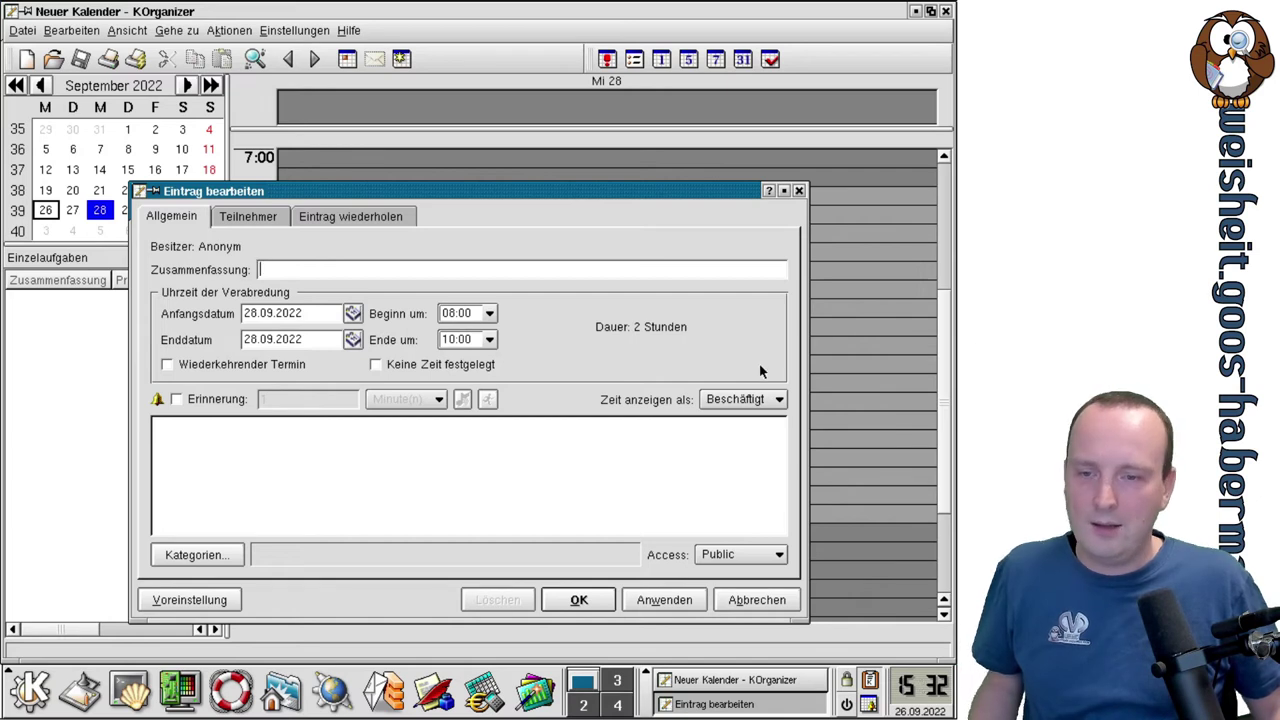
left_click(289, 364)
left_click(289, 364)
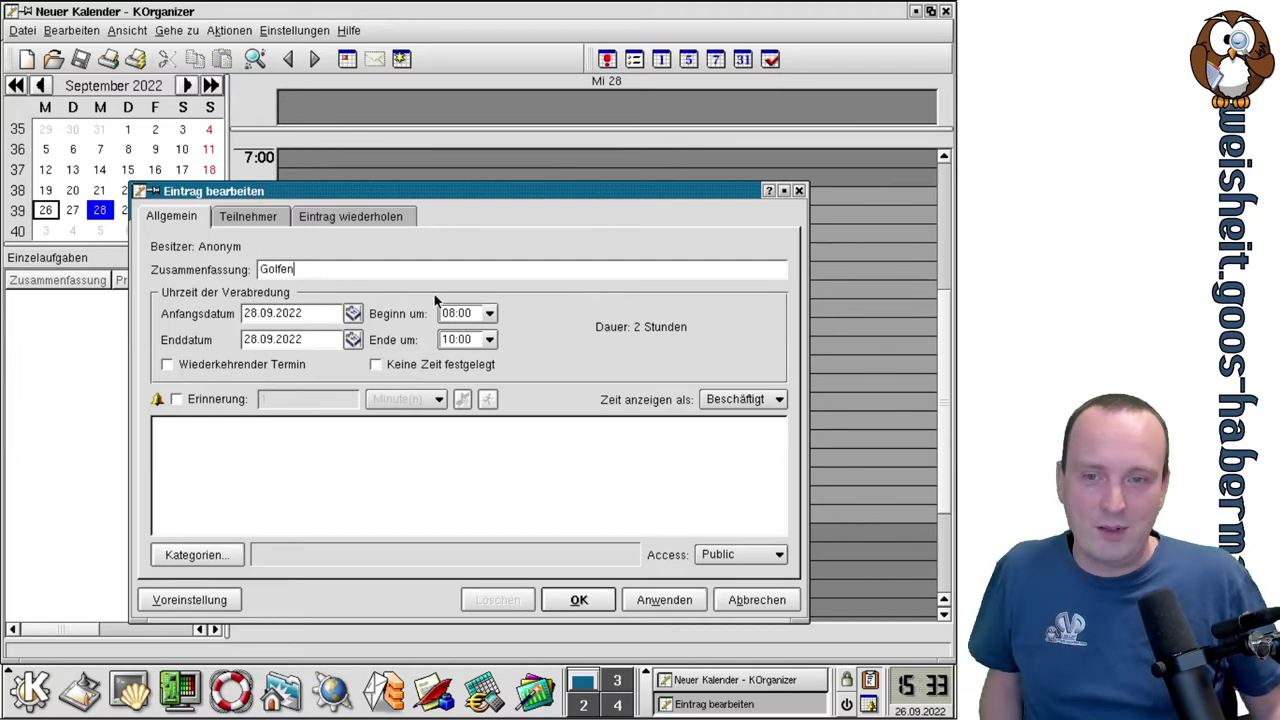
Set the Golfen appointment's start time to 14:00.
left_click(490, 316)
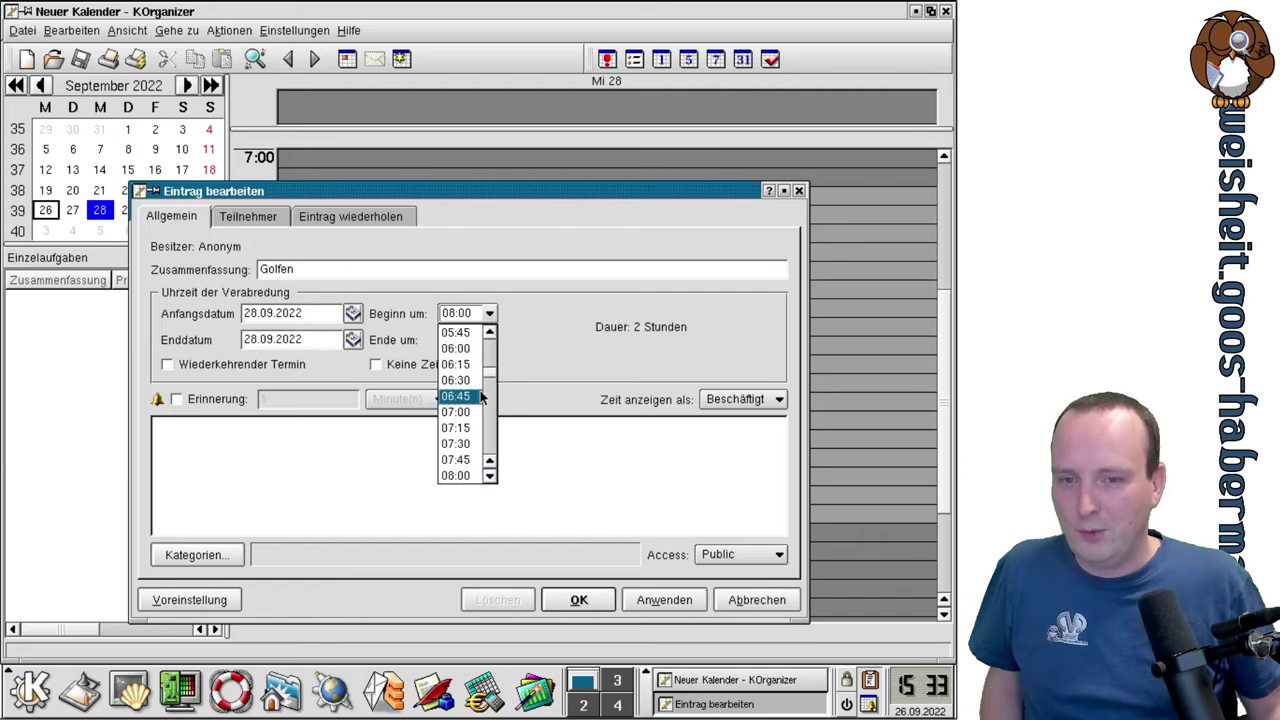
scroll(492, 480, "down", 5)
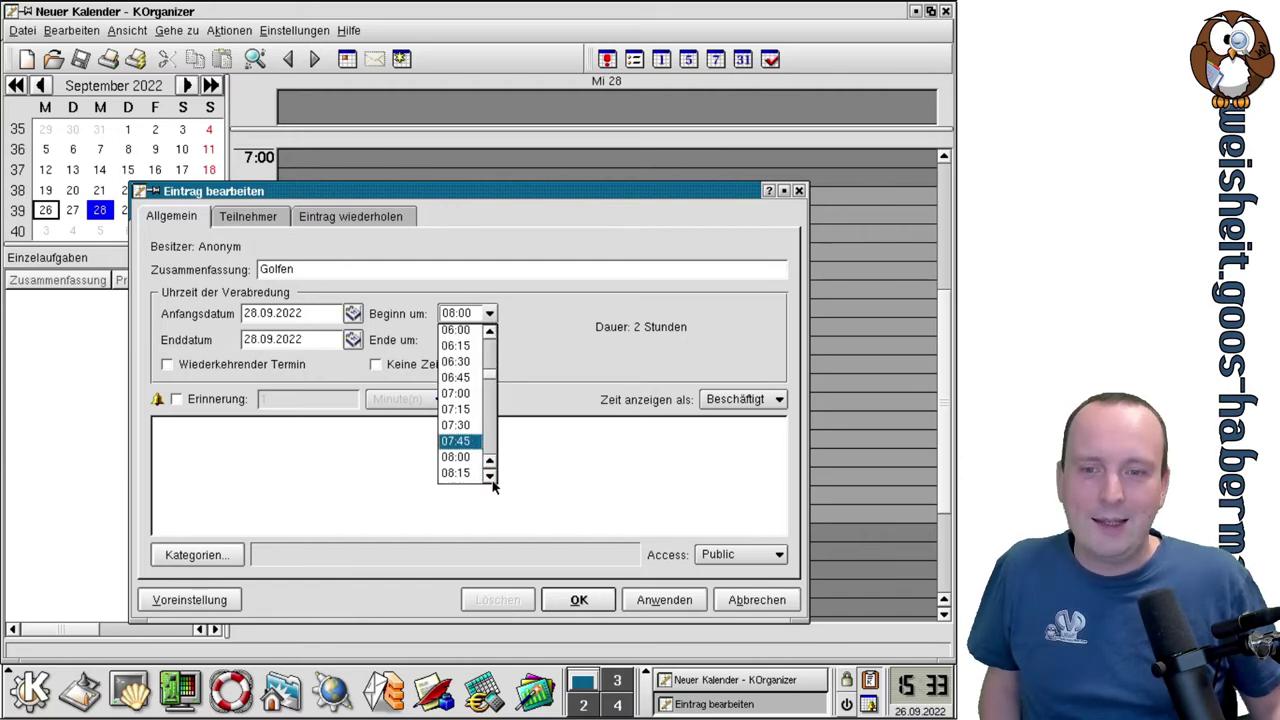
scroll(492, 485, "down", 6)
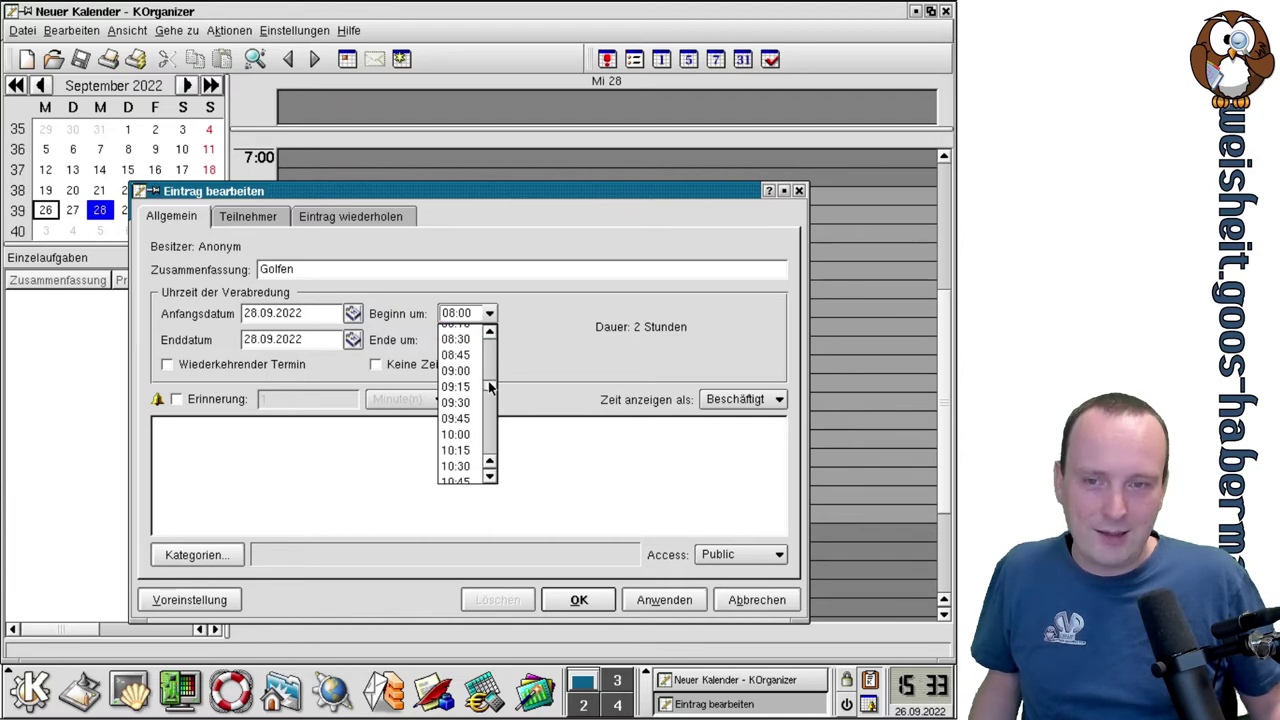
scroll(489, 388, "down", 5)
left_click_drag(491, 393, 492, 407)
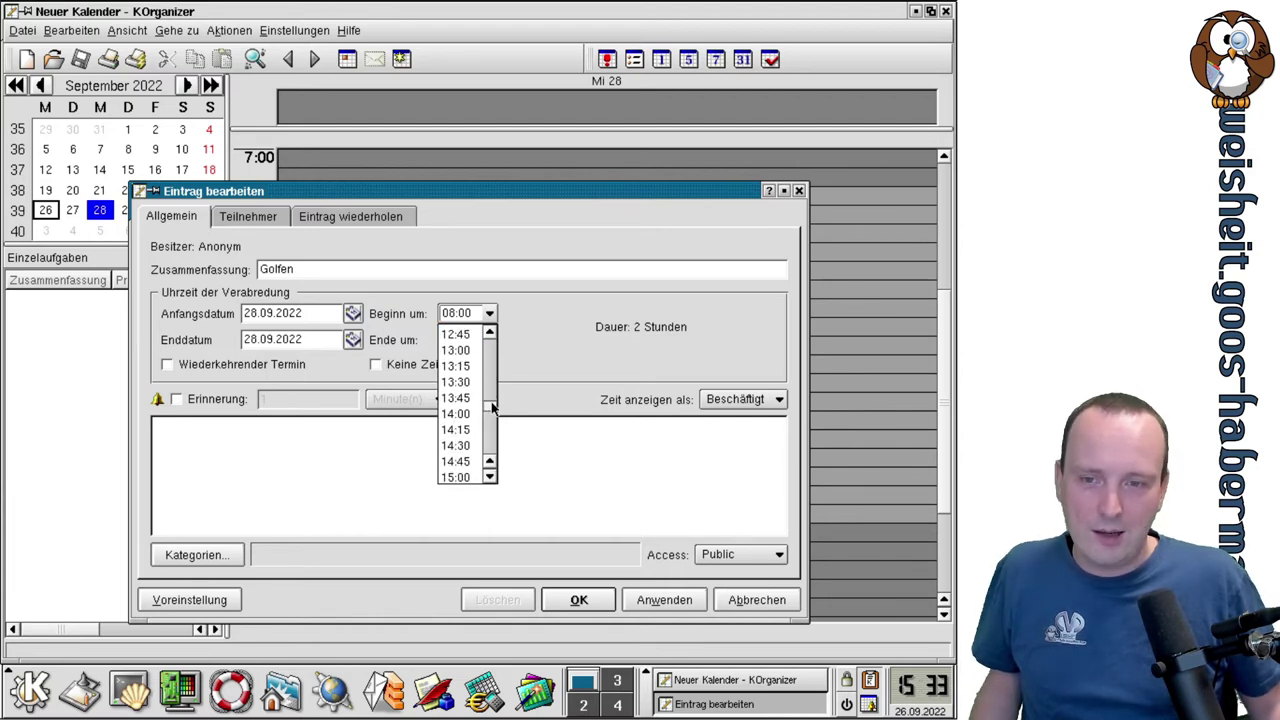
left_click(476, 413)
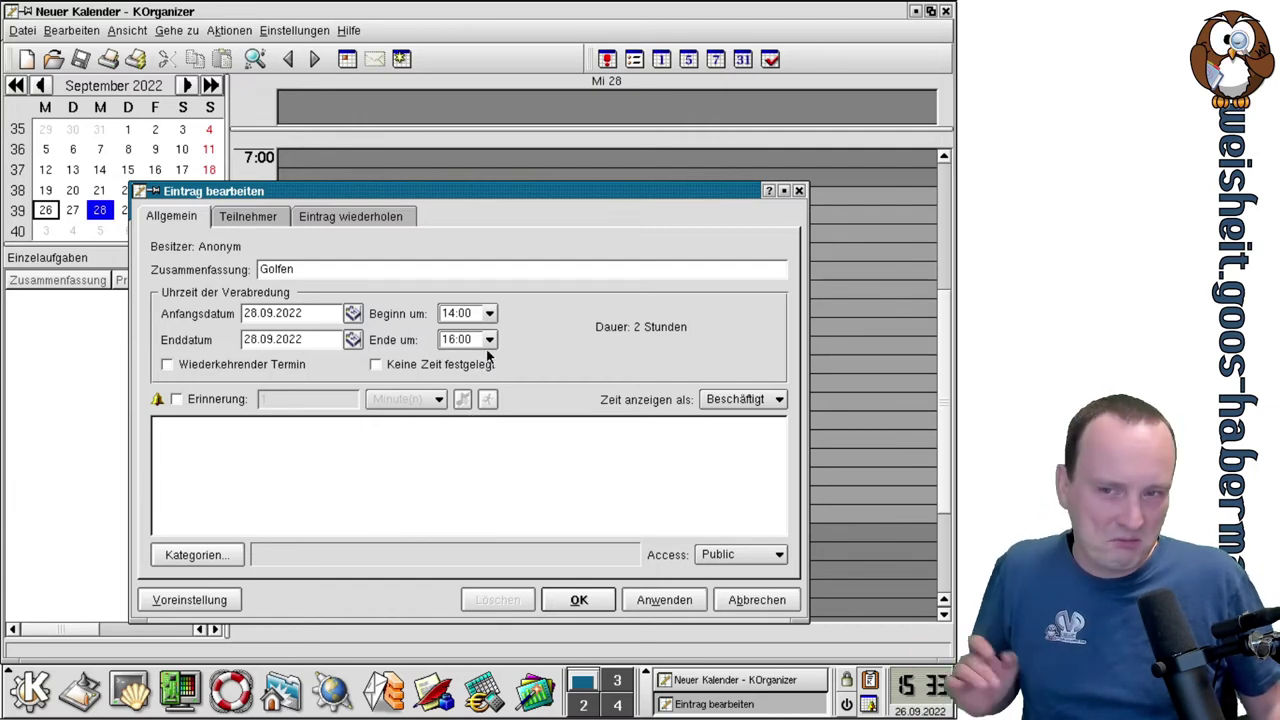
Make the appointment repeat weekly every Wednesday, then apply and save it.
left_click(228, 367)
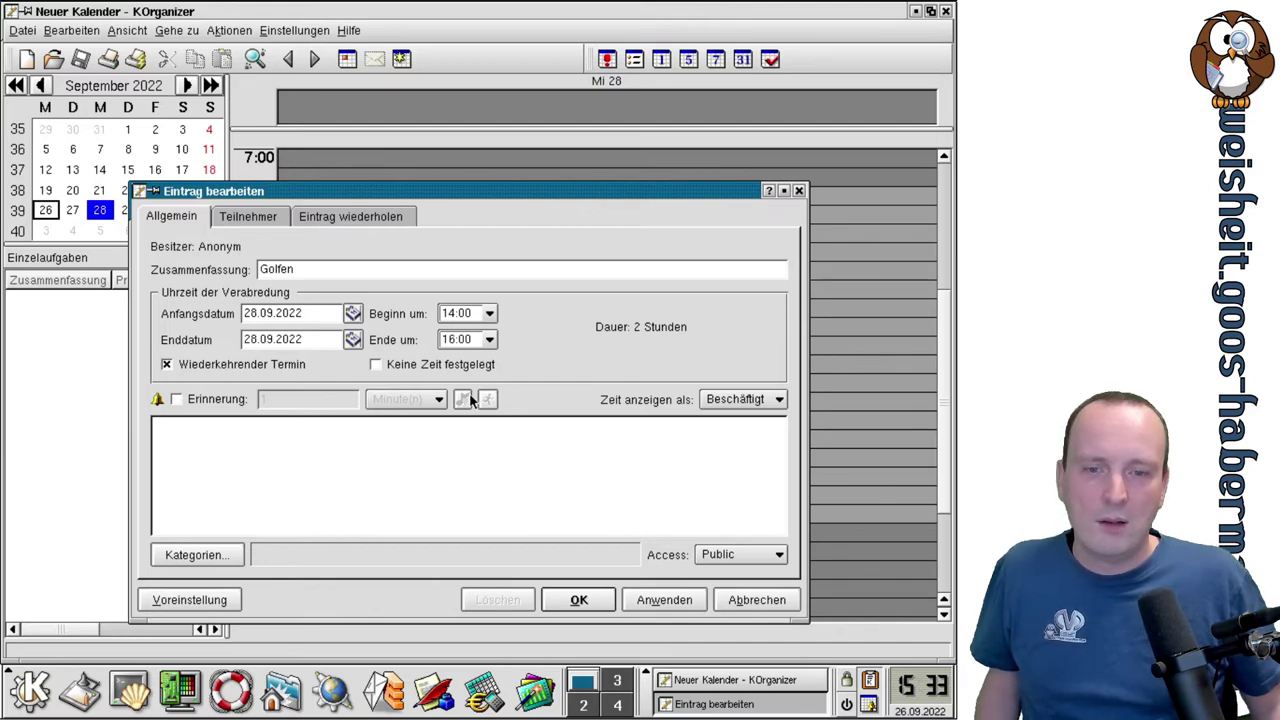
scroll(262, 220, "down", 2)
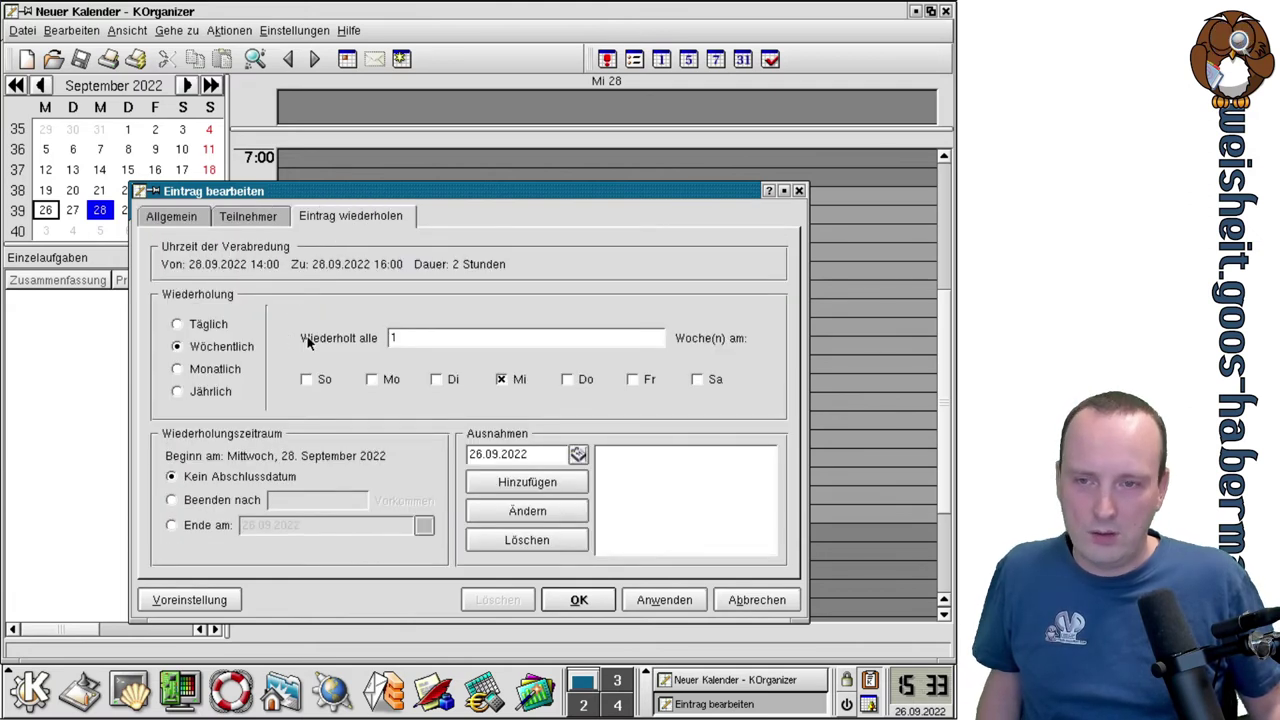
left_click(664, 600)
left_click(598, 601)
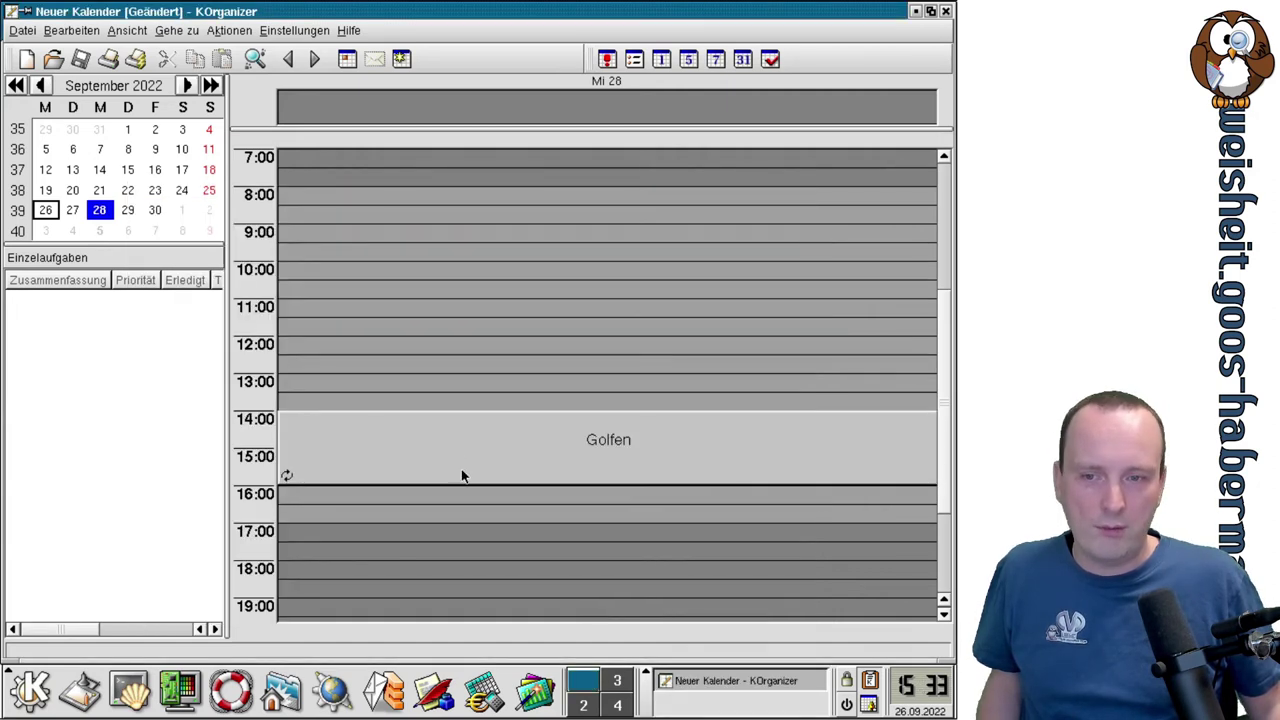
Open the Golfen appointment and add a reminder set to 2 days beforehand.
left_click(546, 445)
double_click(537, 445)
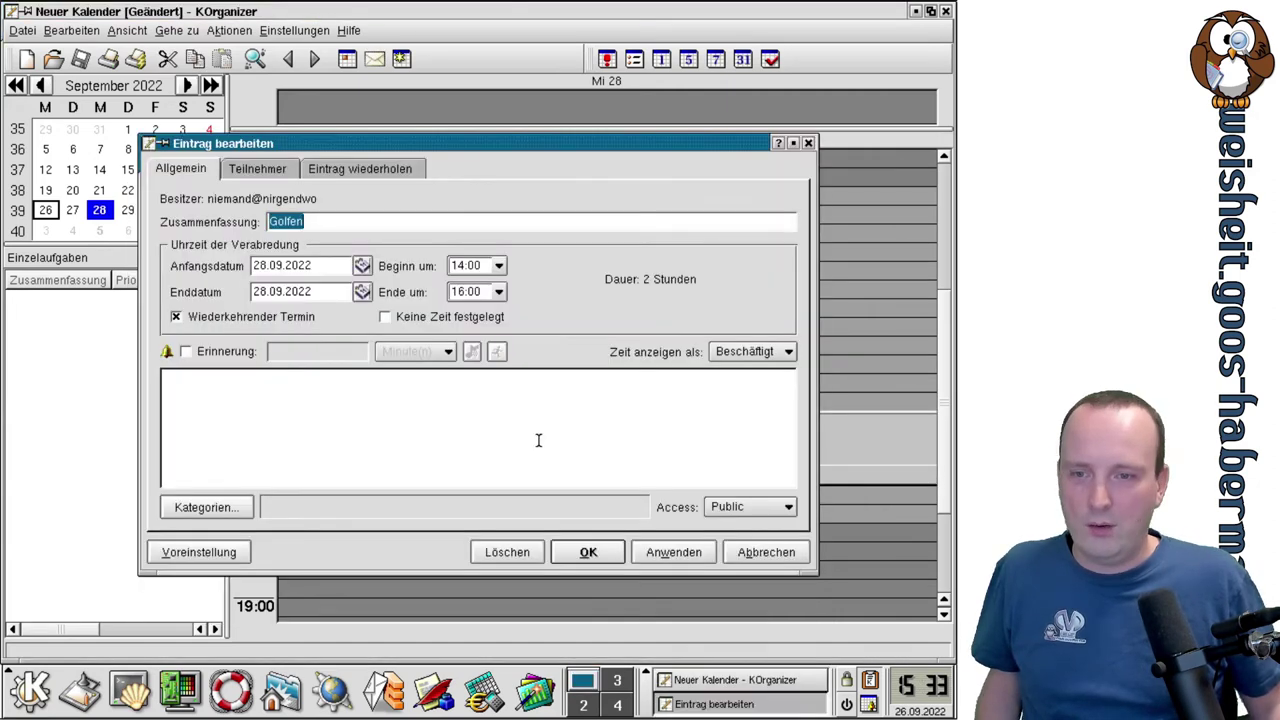
left_click(186, 354)
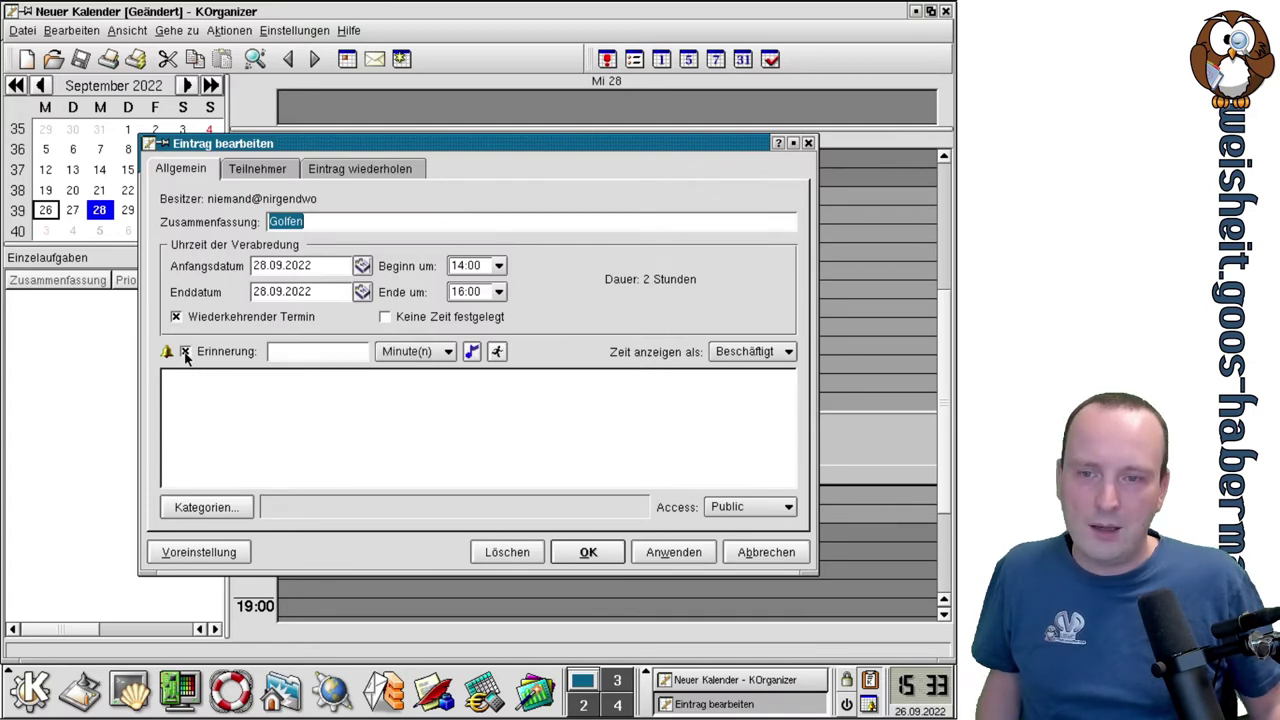
left_click(390, 350)
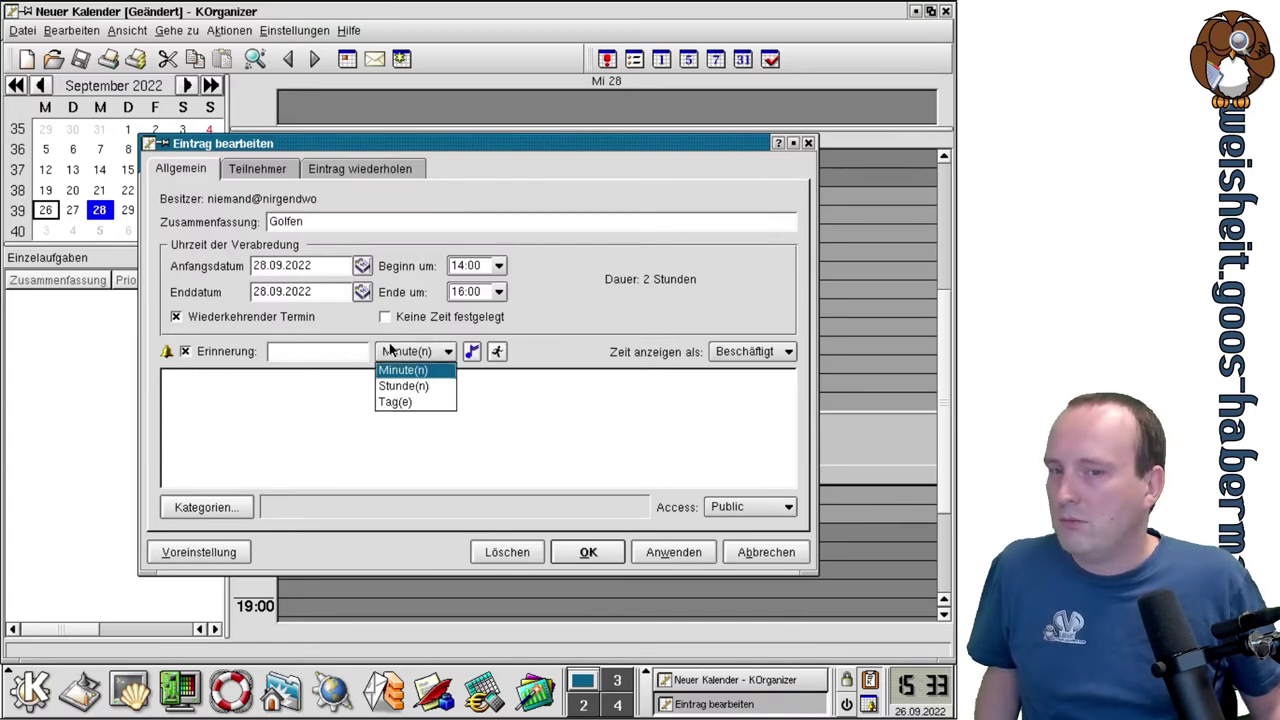
left_click(424, 402)
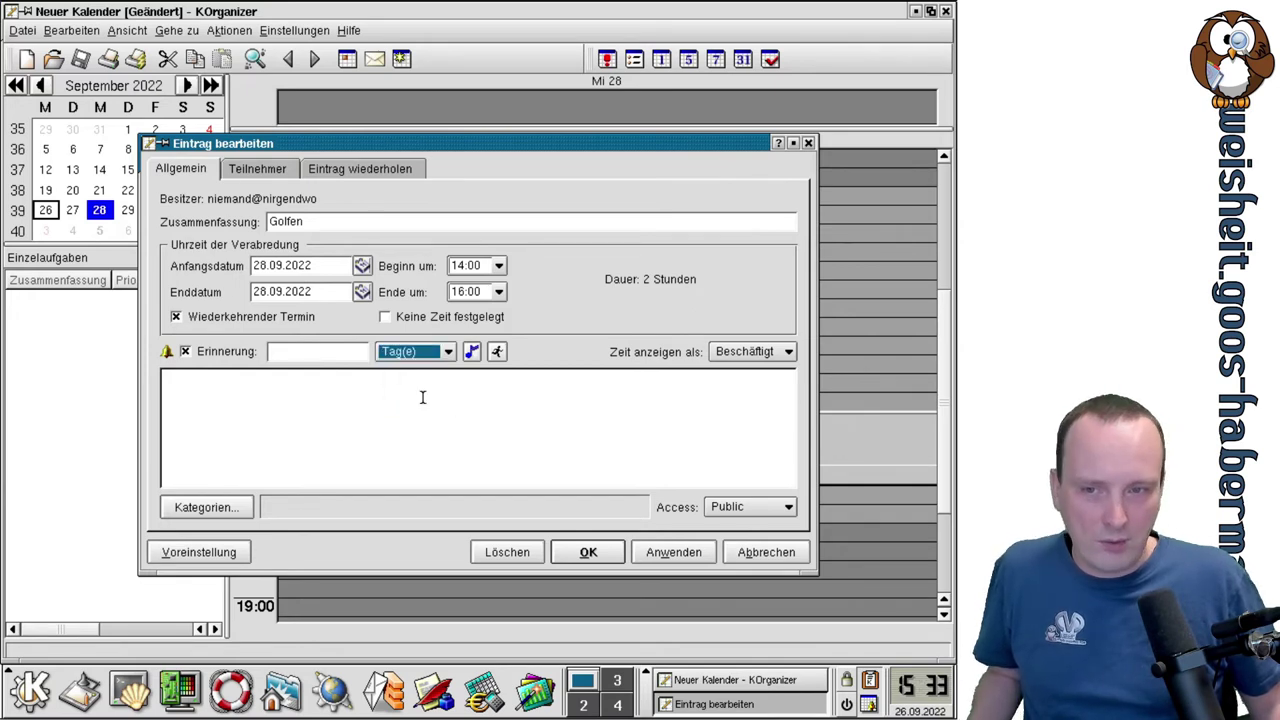
left_click(300, 353)
type("2")
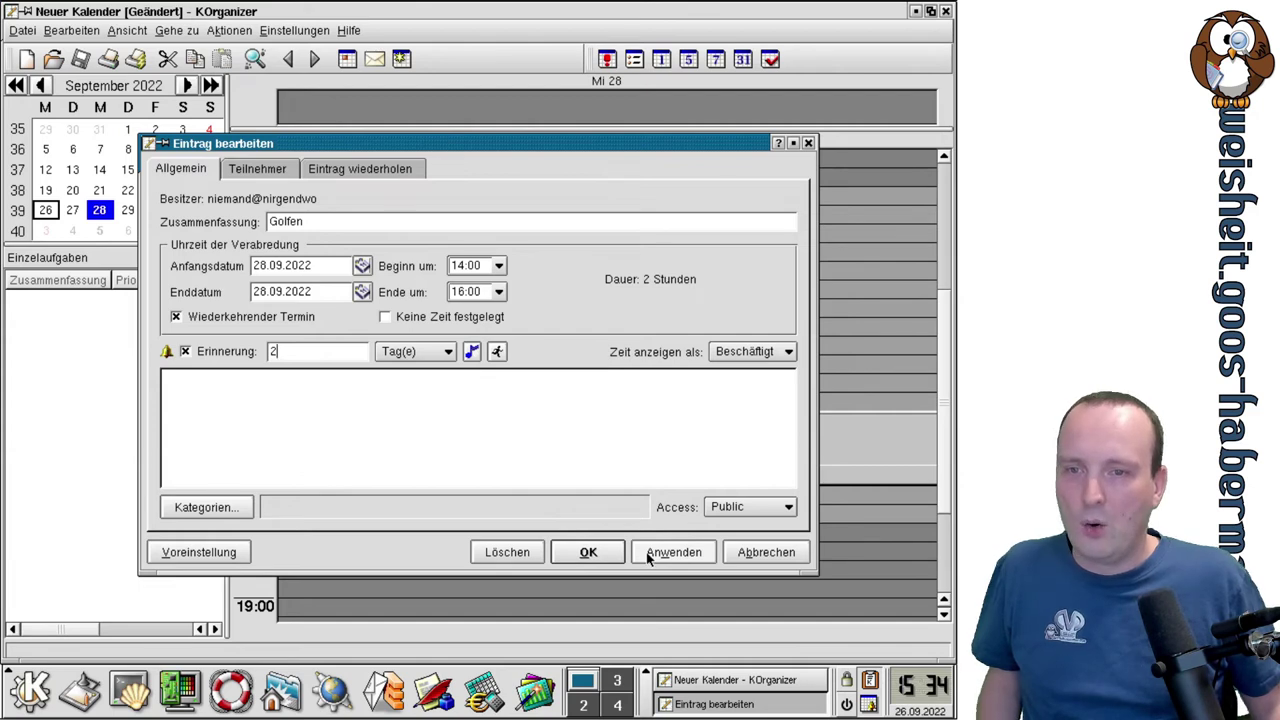
left_click(247, 169)
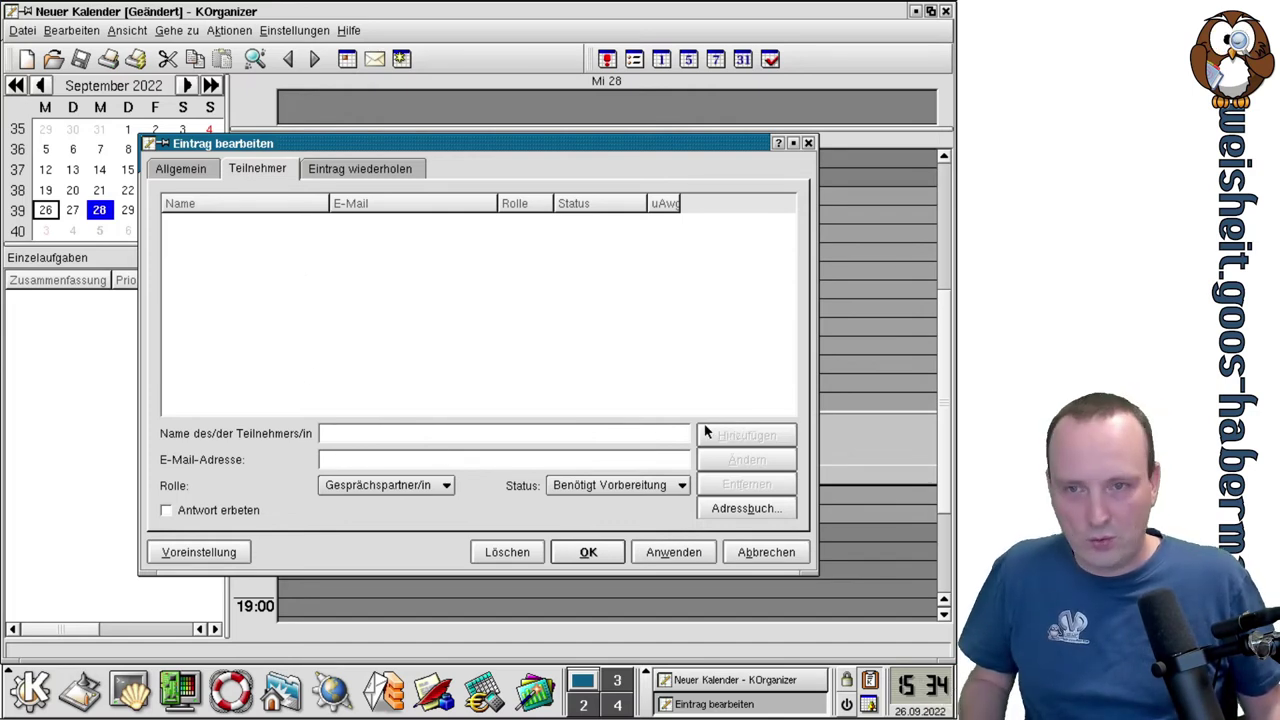
left_click(179, 170)
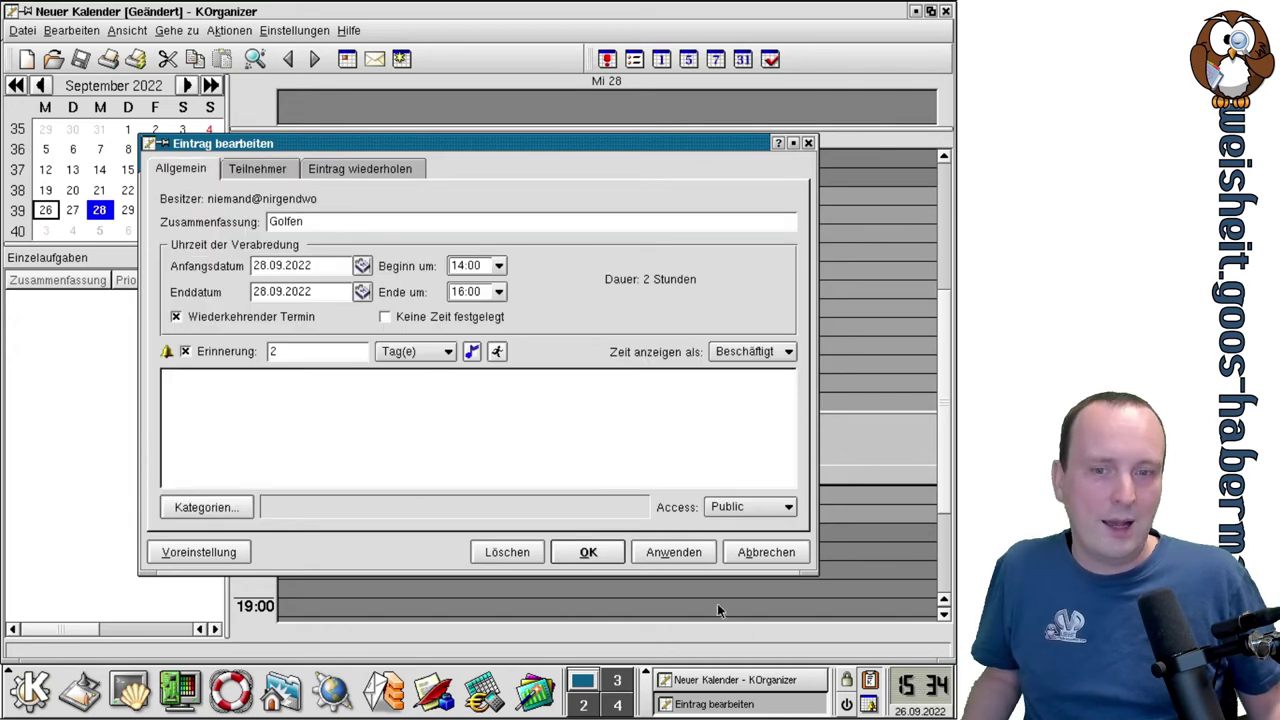
left_click(612, 554)
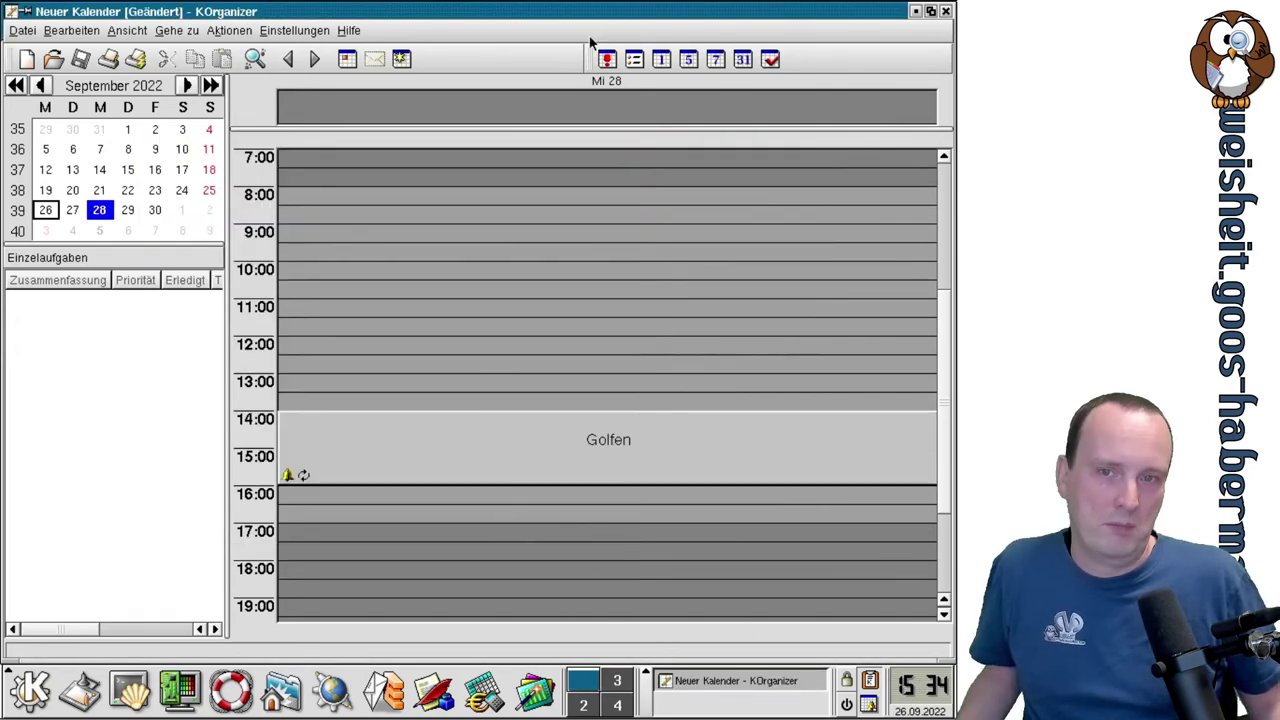
View the 5-day, 7-day and month layouts, select 3 and 30 October, then show About KDE.
left_click(688, 58)
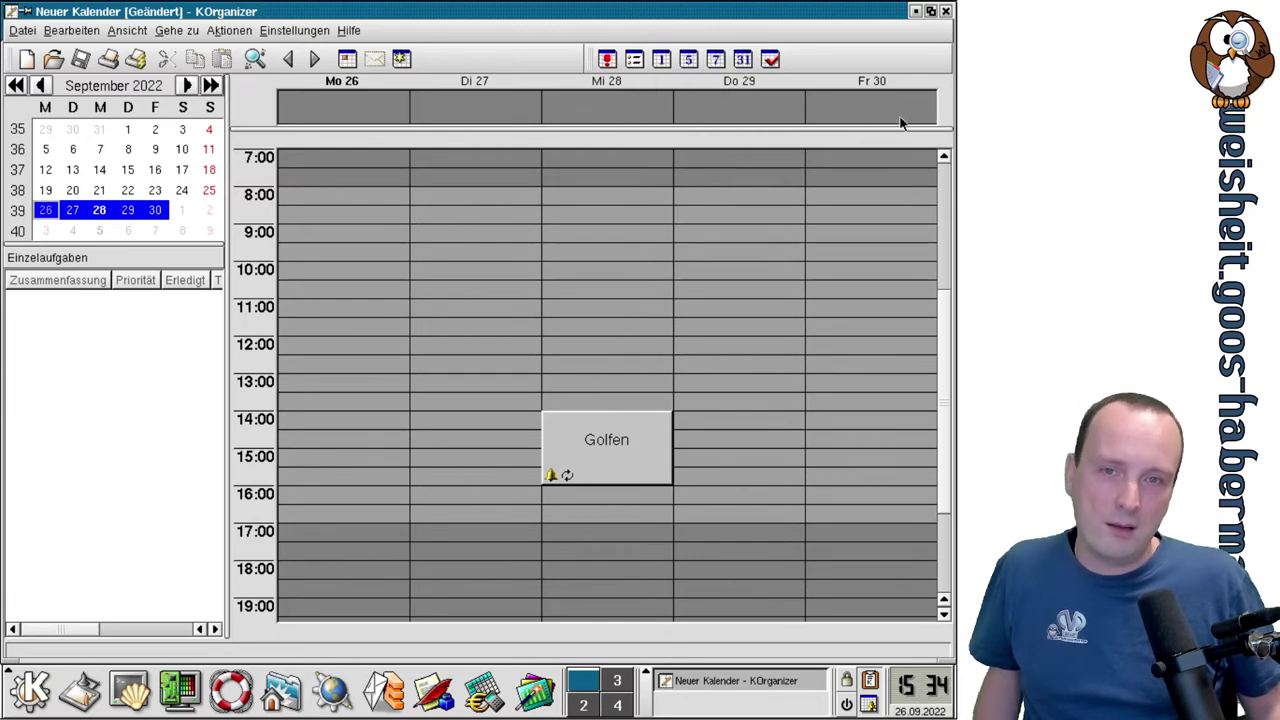
left_click(715, 59)
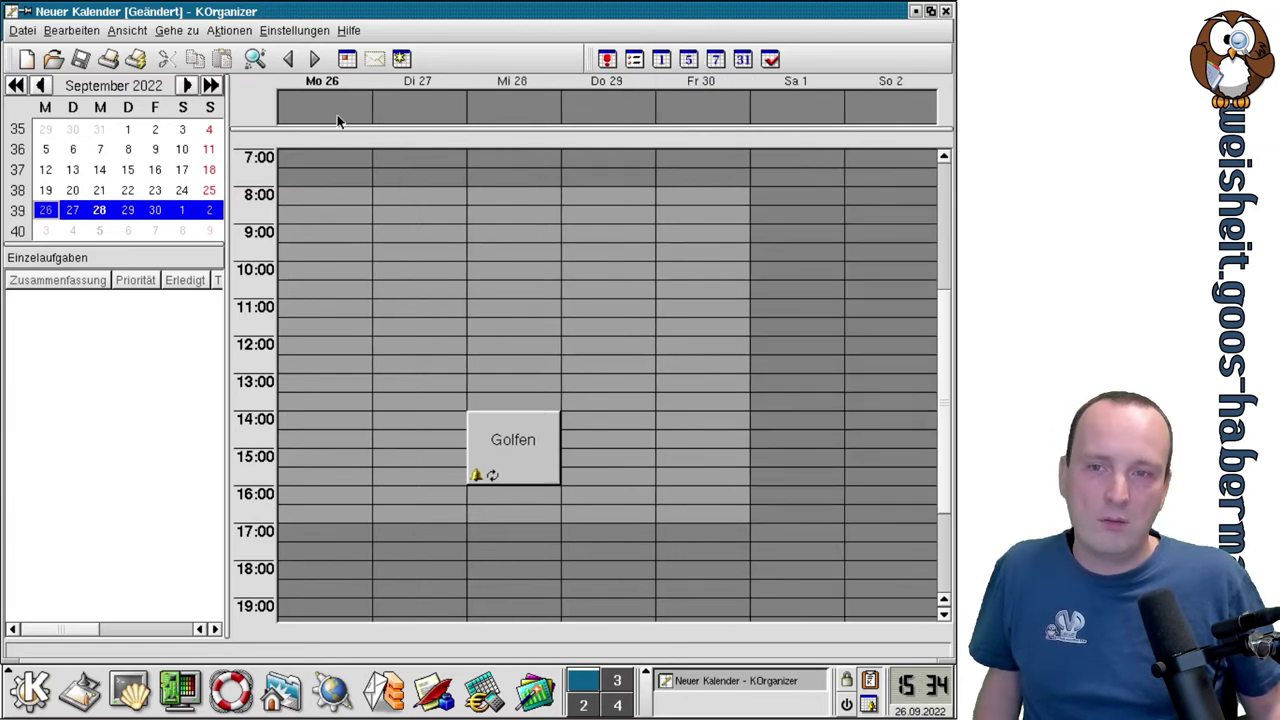
left_click(743, 60)
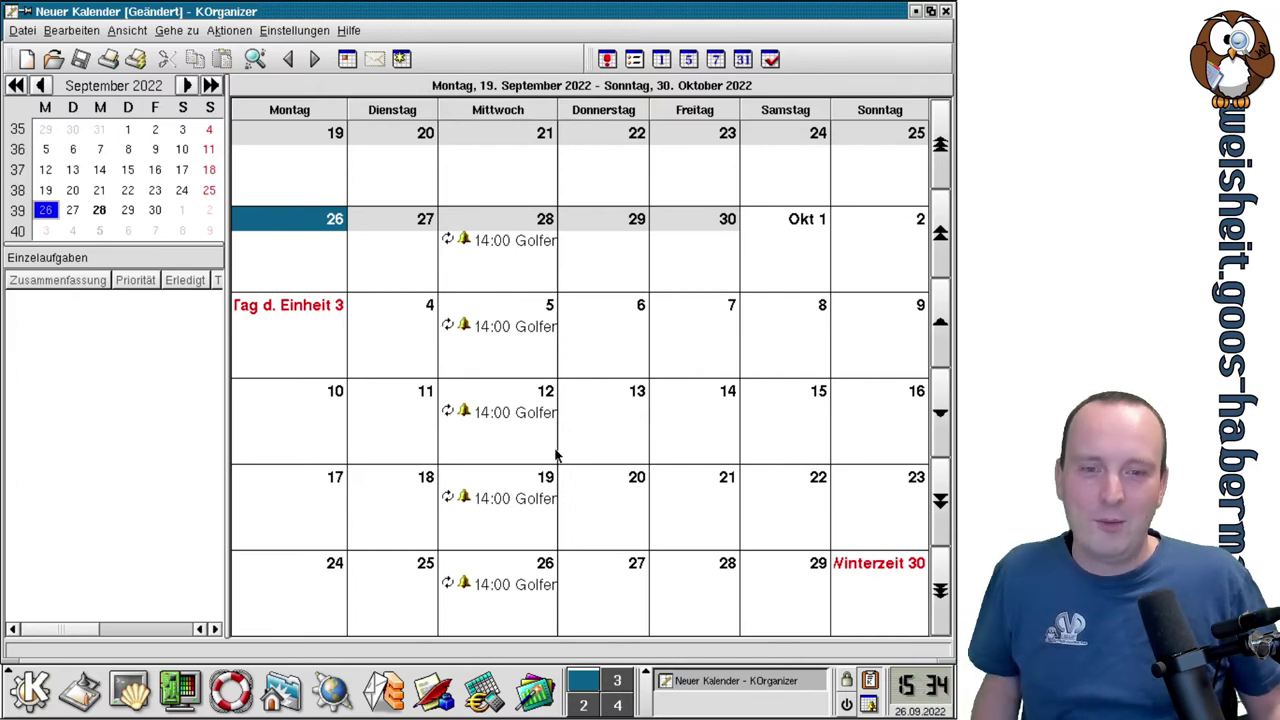
left_click(241, 303)
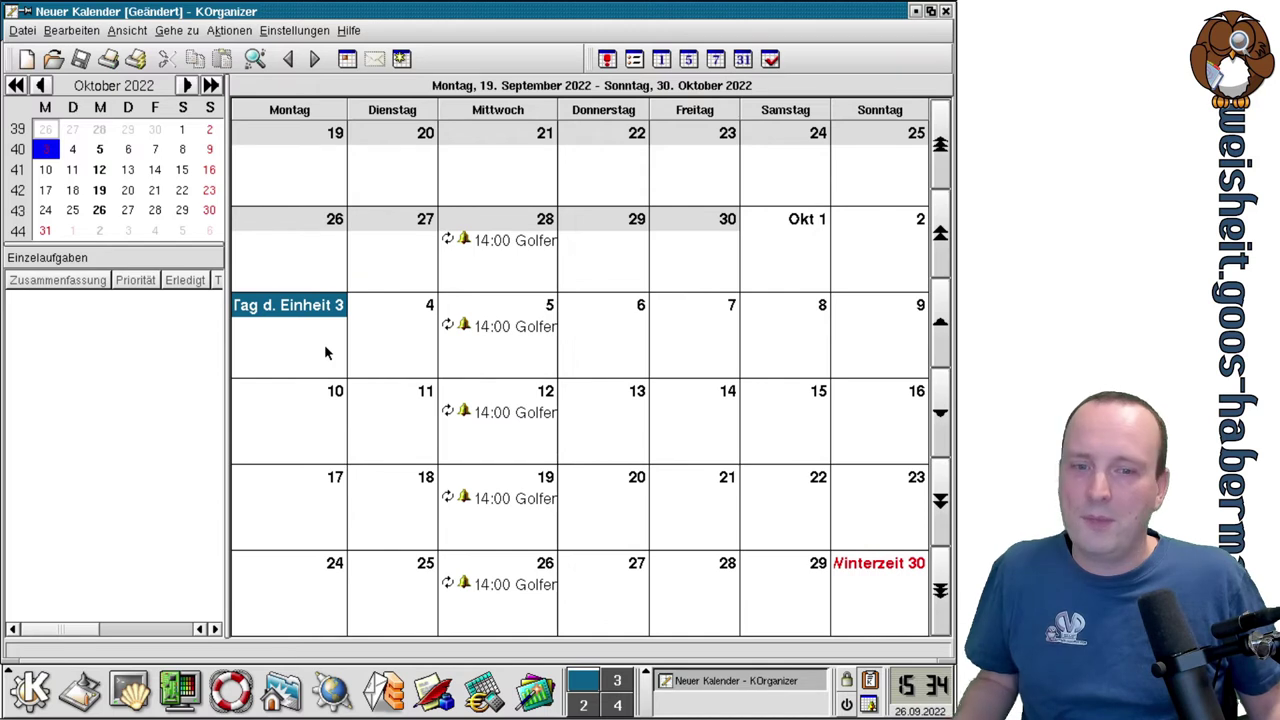
left_click(889, 572)
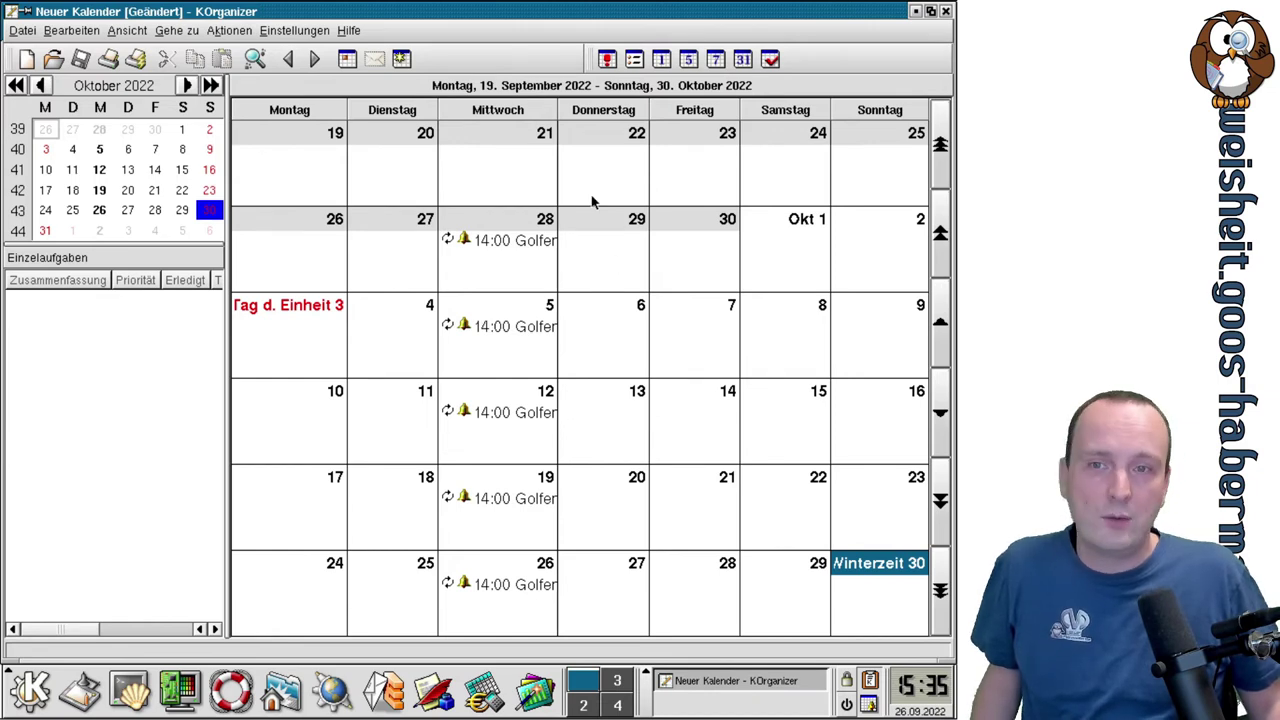
left_click(349, 30)
left_click(385, 150)
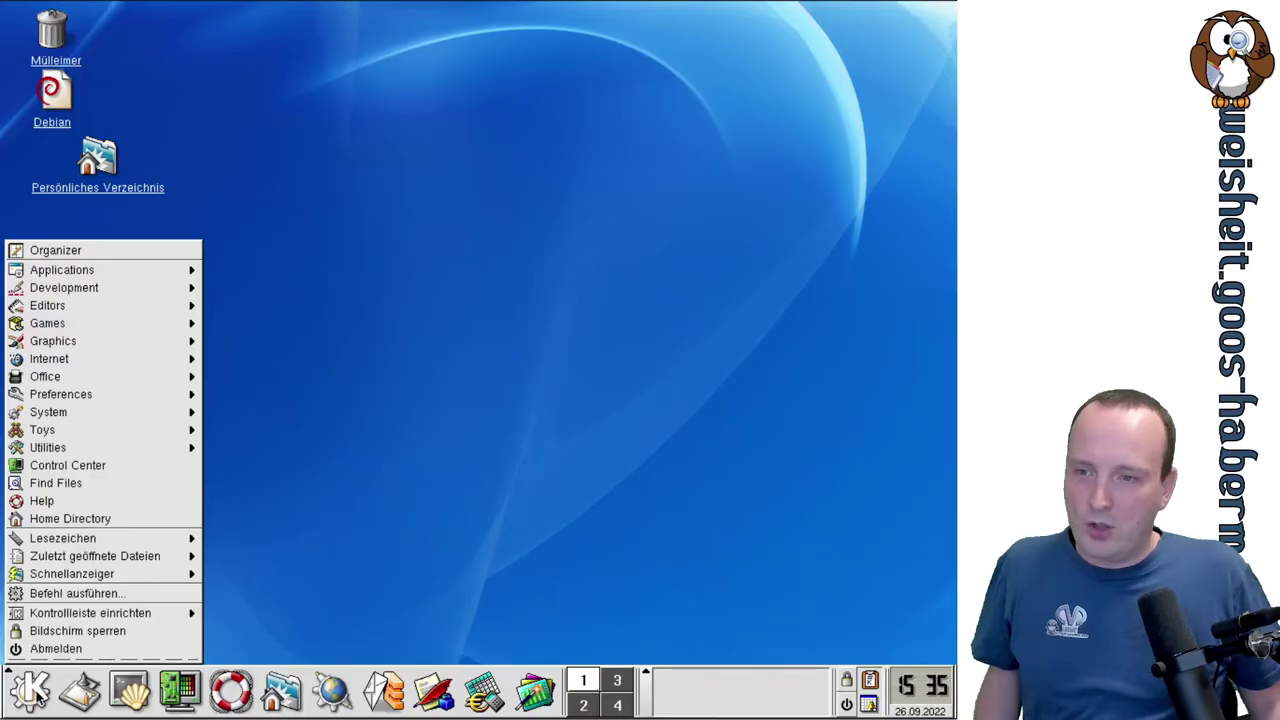
Start the Kate text editor from the K menu's Editors submenu.
mouse_move(137, 313)
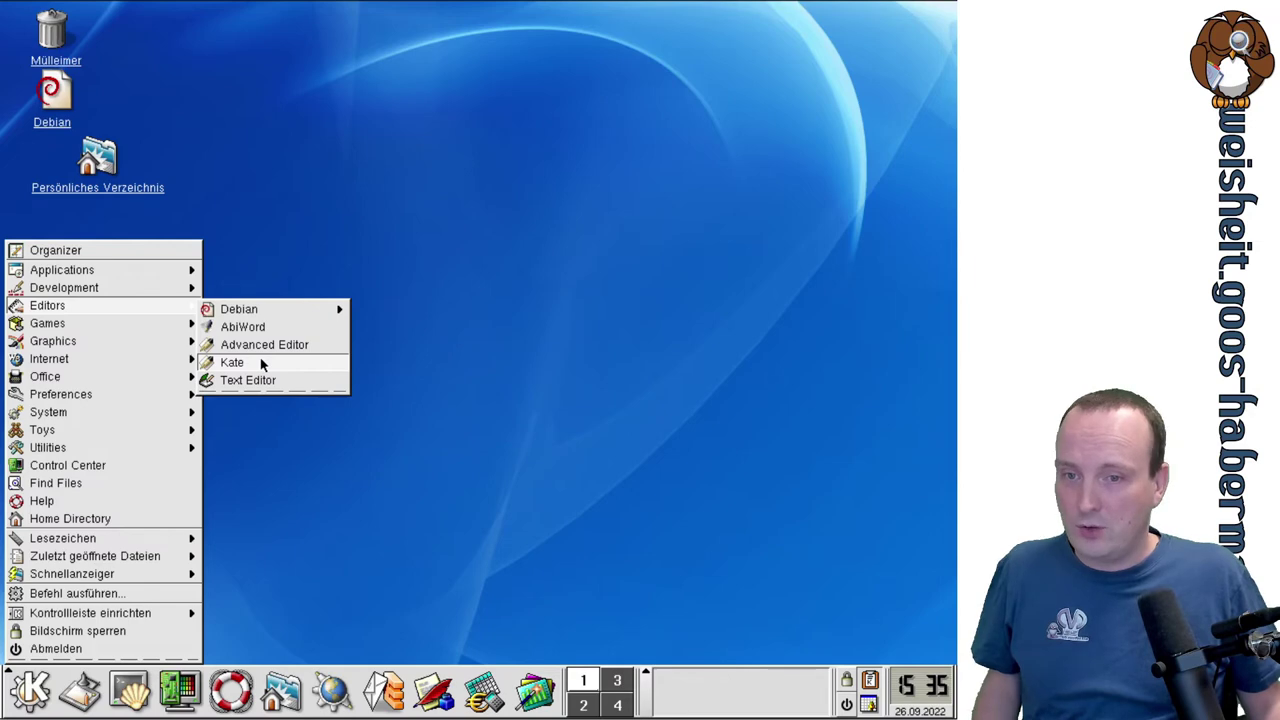
left_click(261, 364)
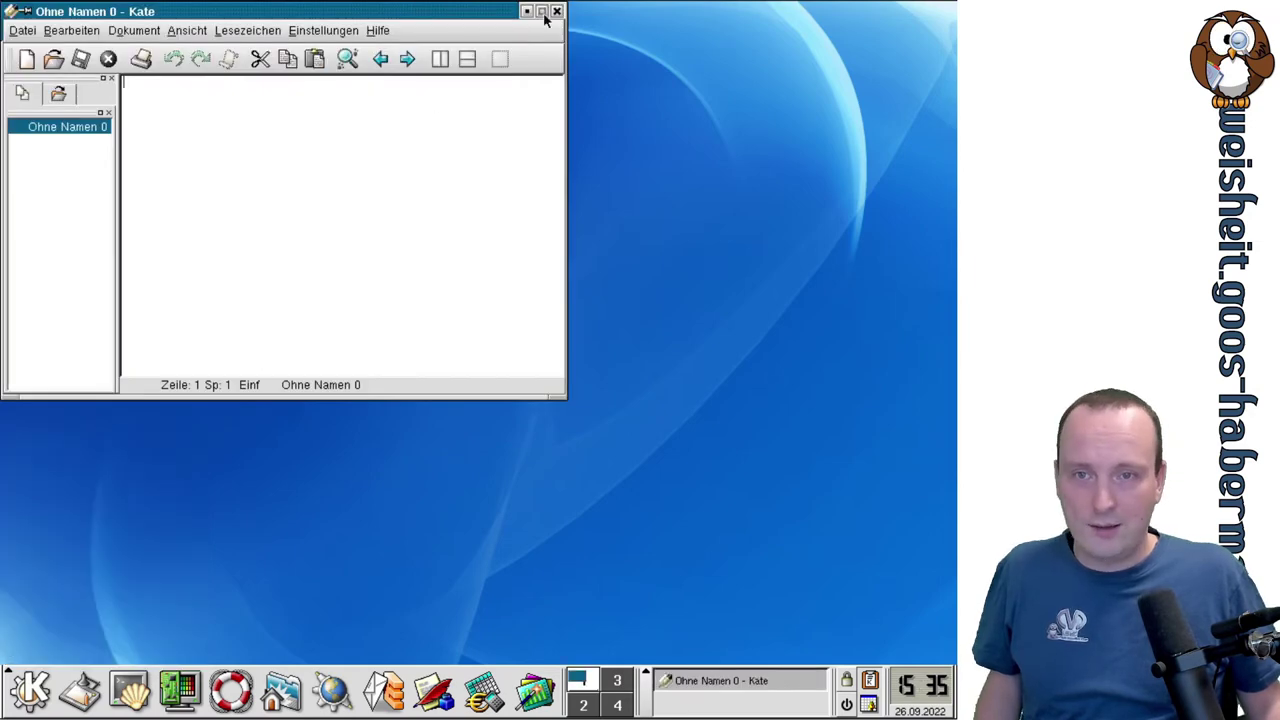
Maximize Kate and open Debian.desktop from the Desktop folder in the file browser.
left_click(541, 11)
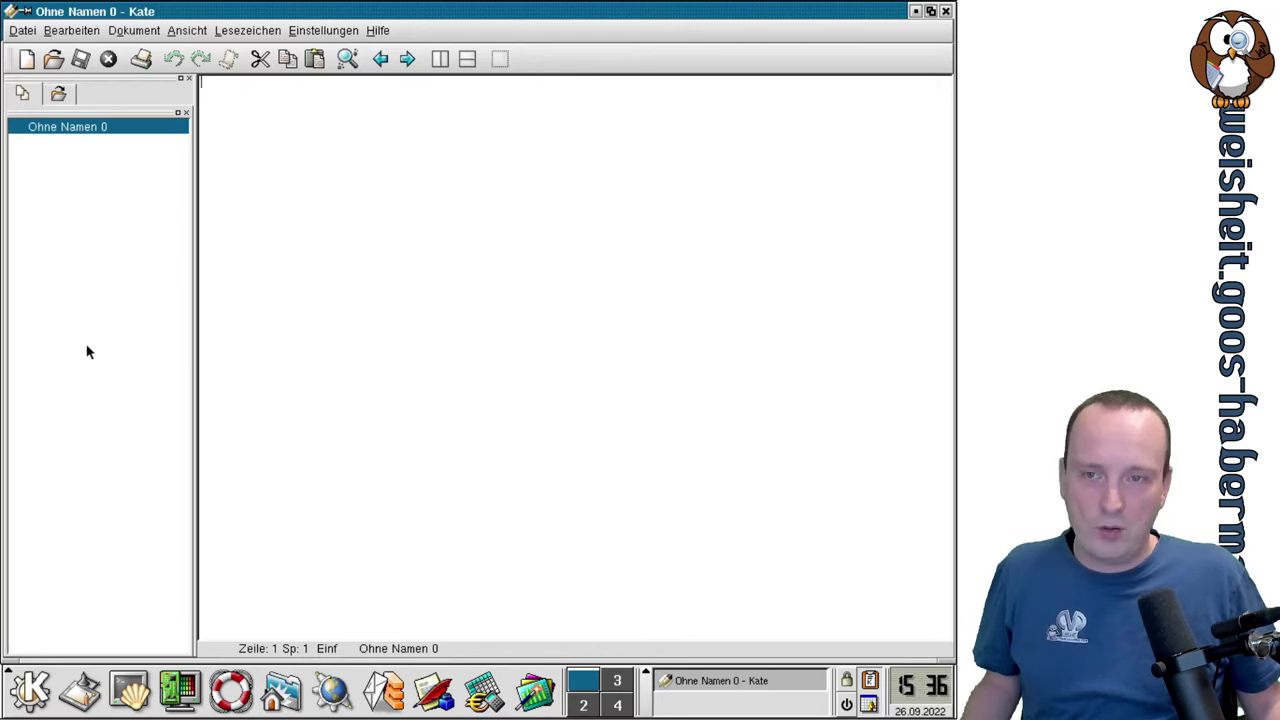
left_click(58, 94)
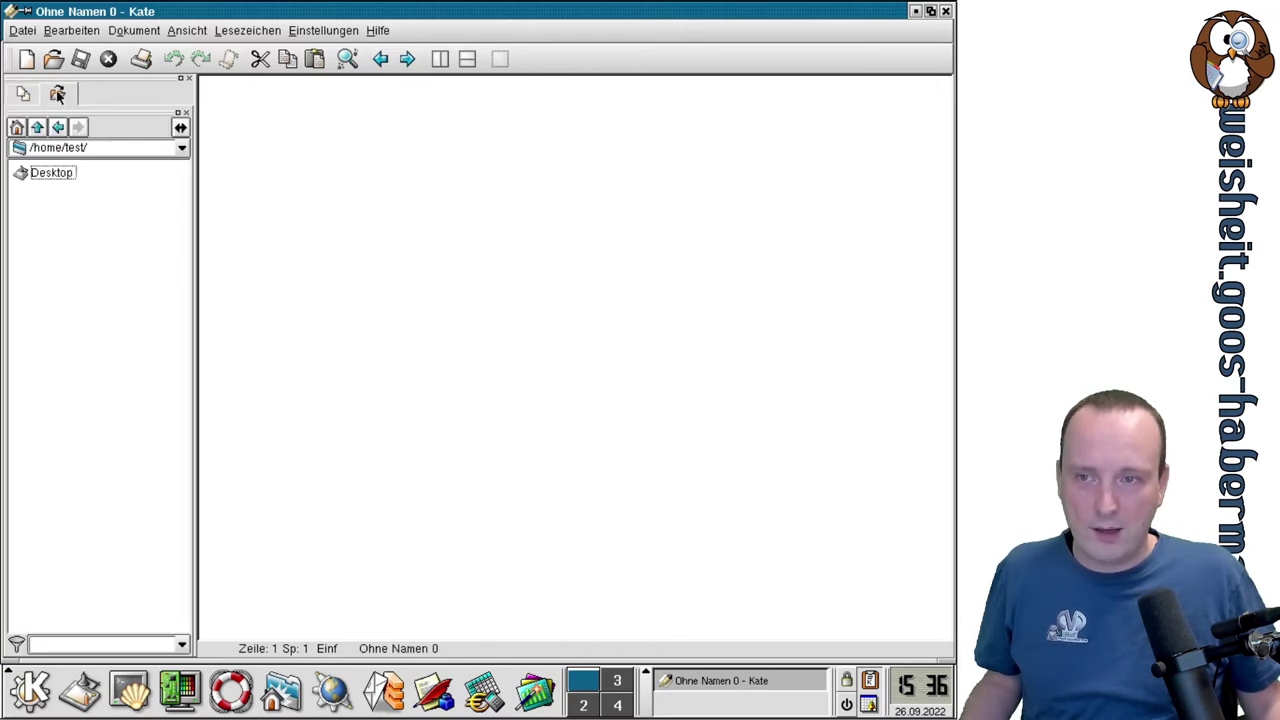
left_click(44, 174)
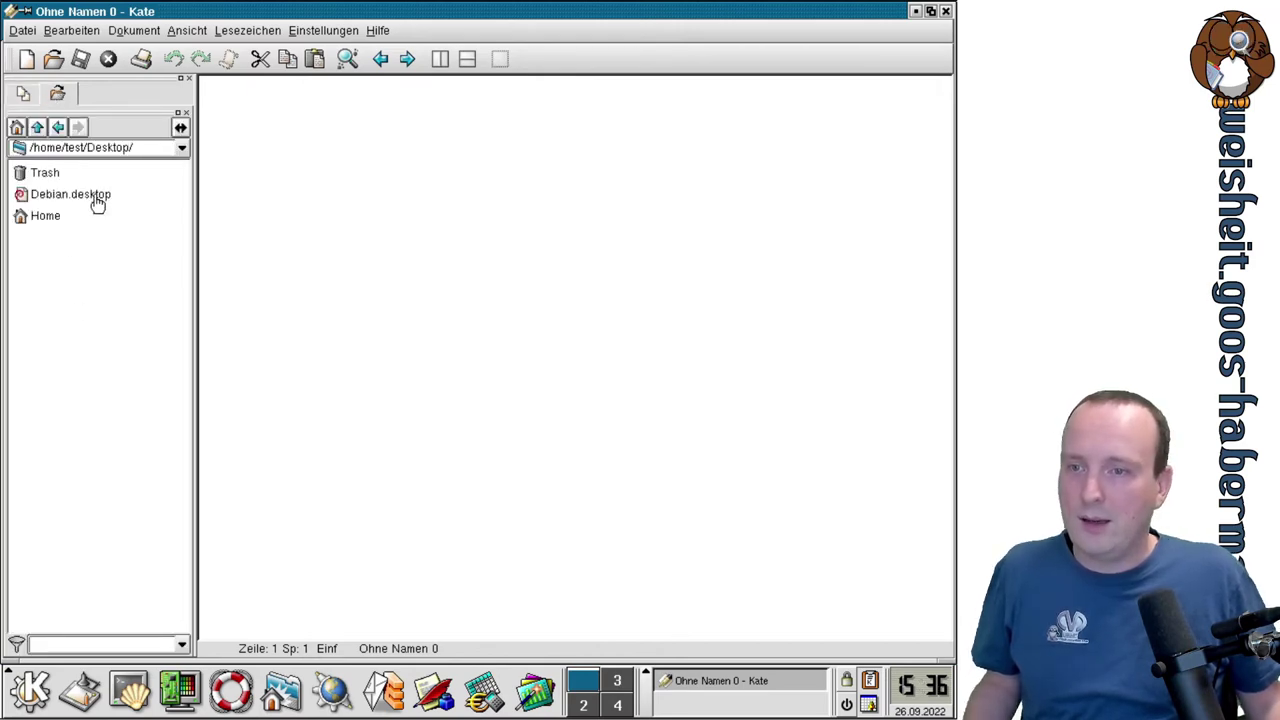
left_click(96, 204)
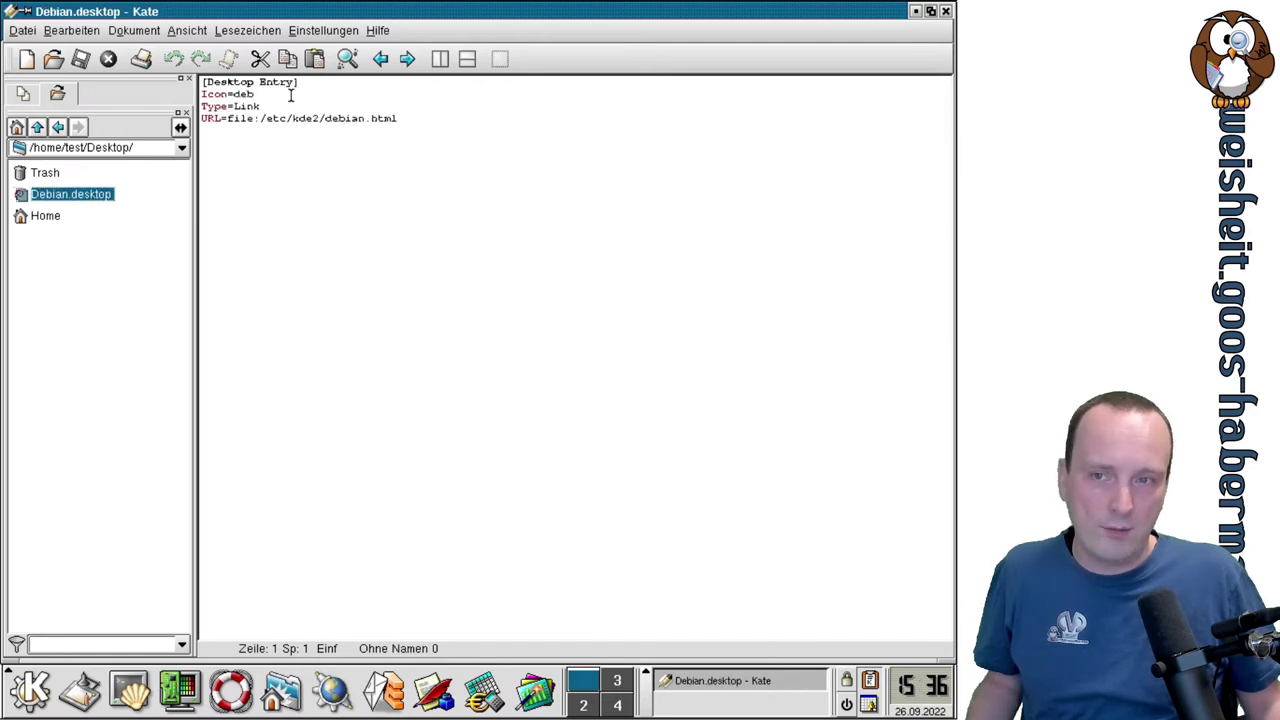
Append 's' to the URL line, add a line 'asdasd', then open the Home desktop file.
left_click(446, 120)
type("s")
key("Return")
type("asdasd")
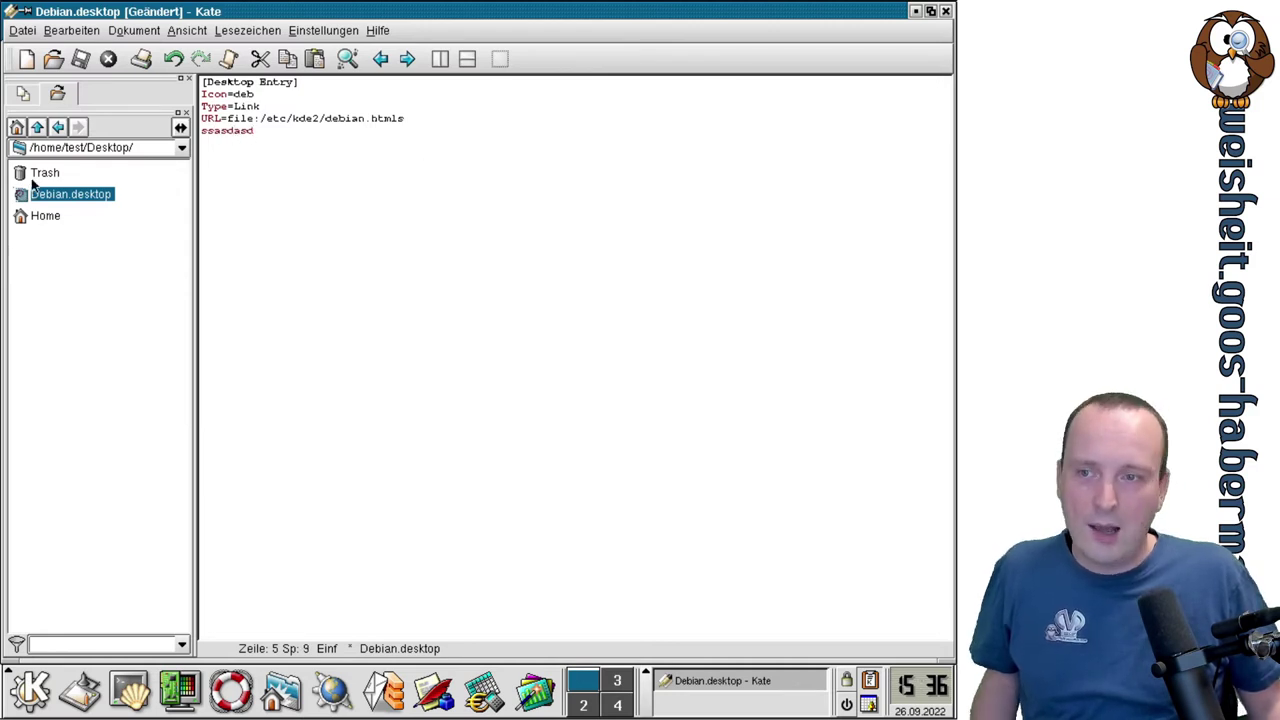
left_click(47, 215)
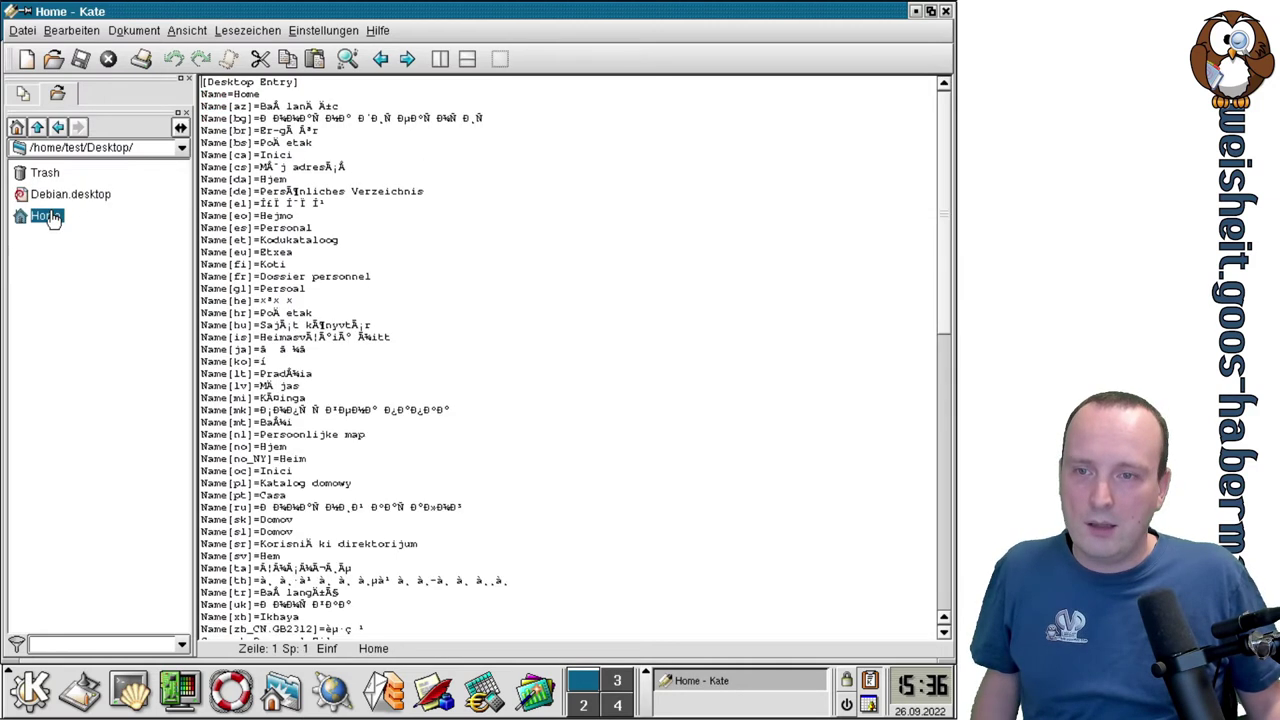
left_click(23, 94)
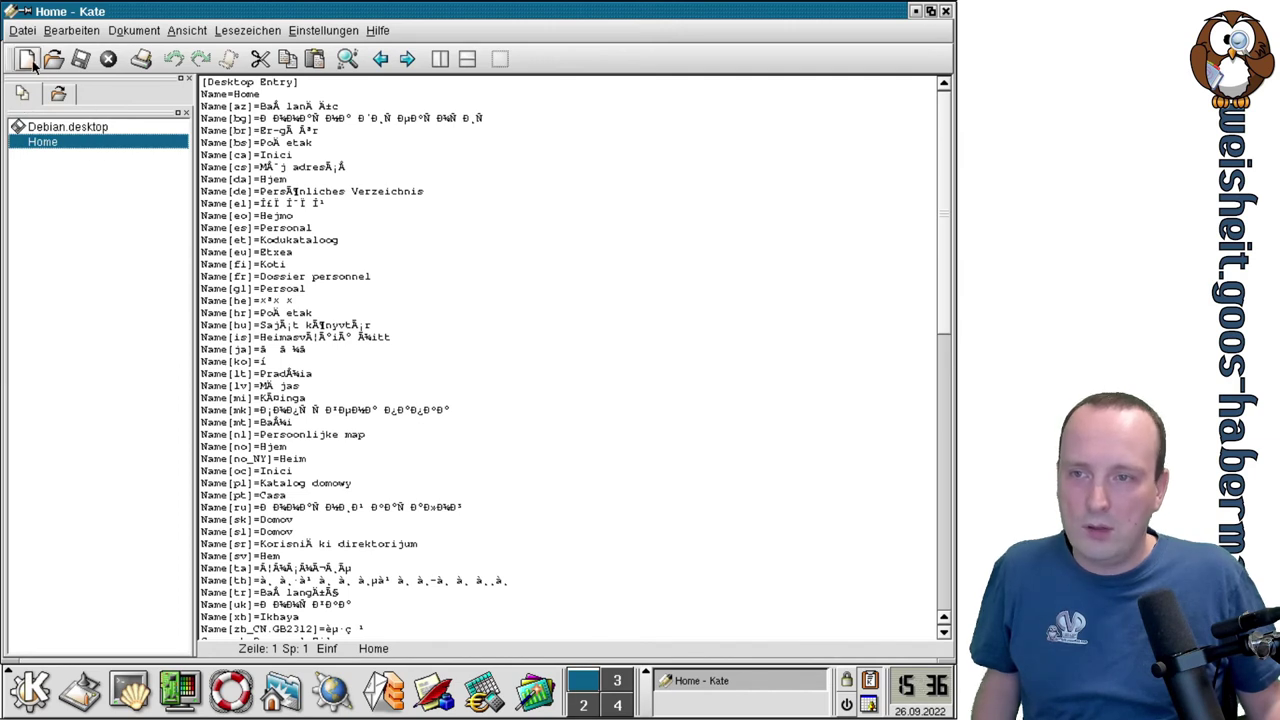
Create a new document containing three separate lines of random letters.
left_click(26, 59)
type("aasdgfaksjdfgaskdf")
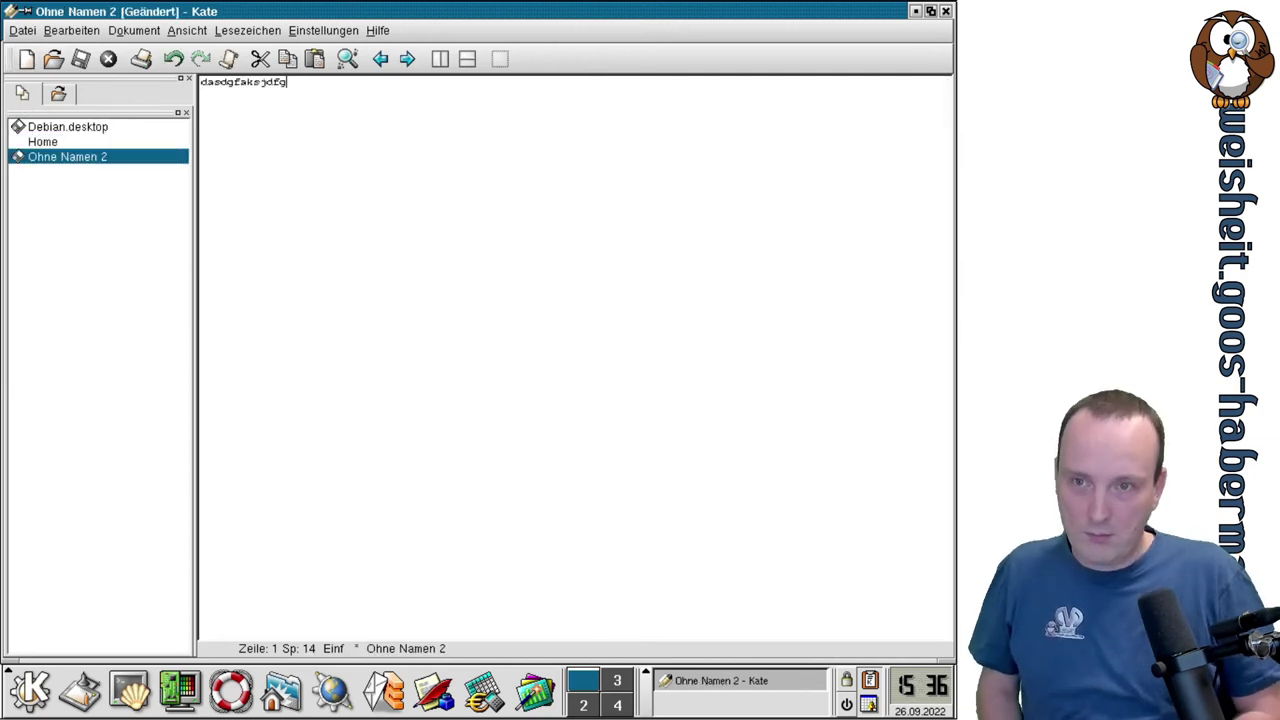
key("Return")
type("fasdfagsdkfjgasdjkf")
key("Return")
type("asdbfaksdbfasdjb")
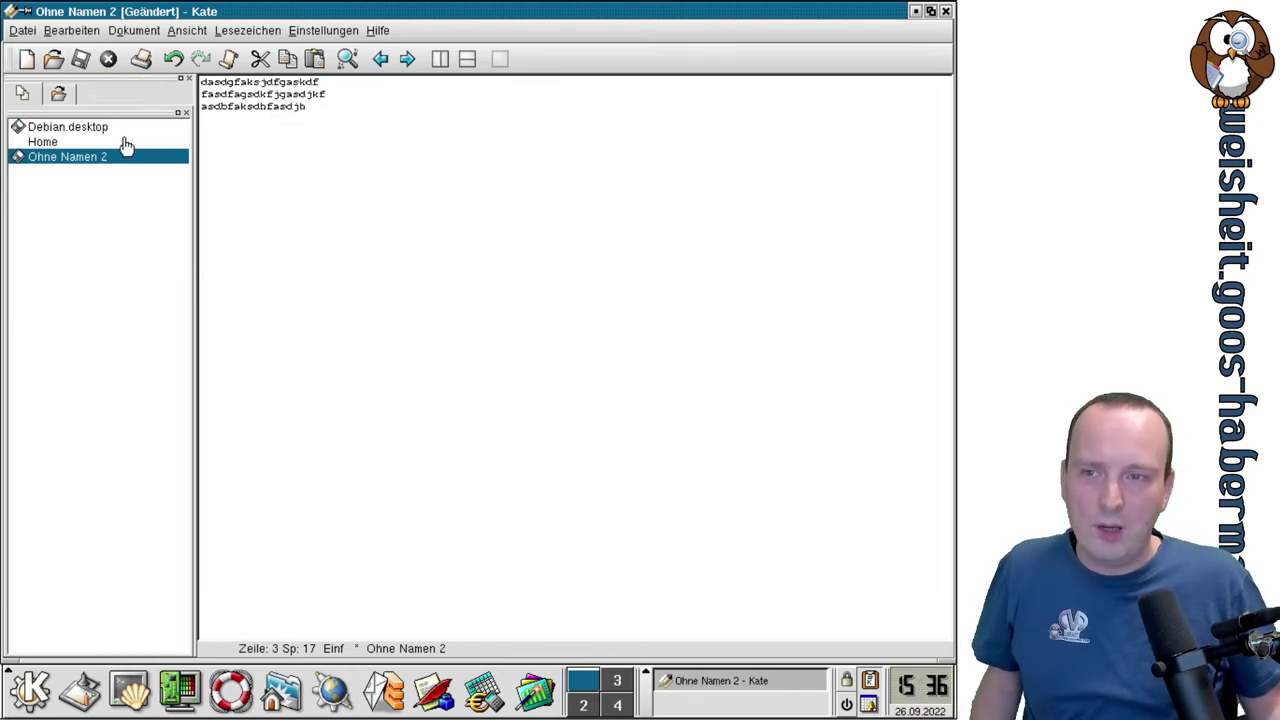
left_click(84, 62)
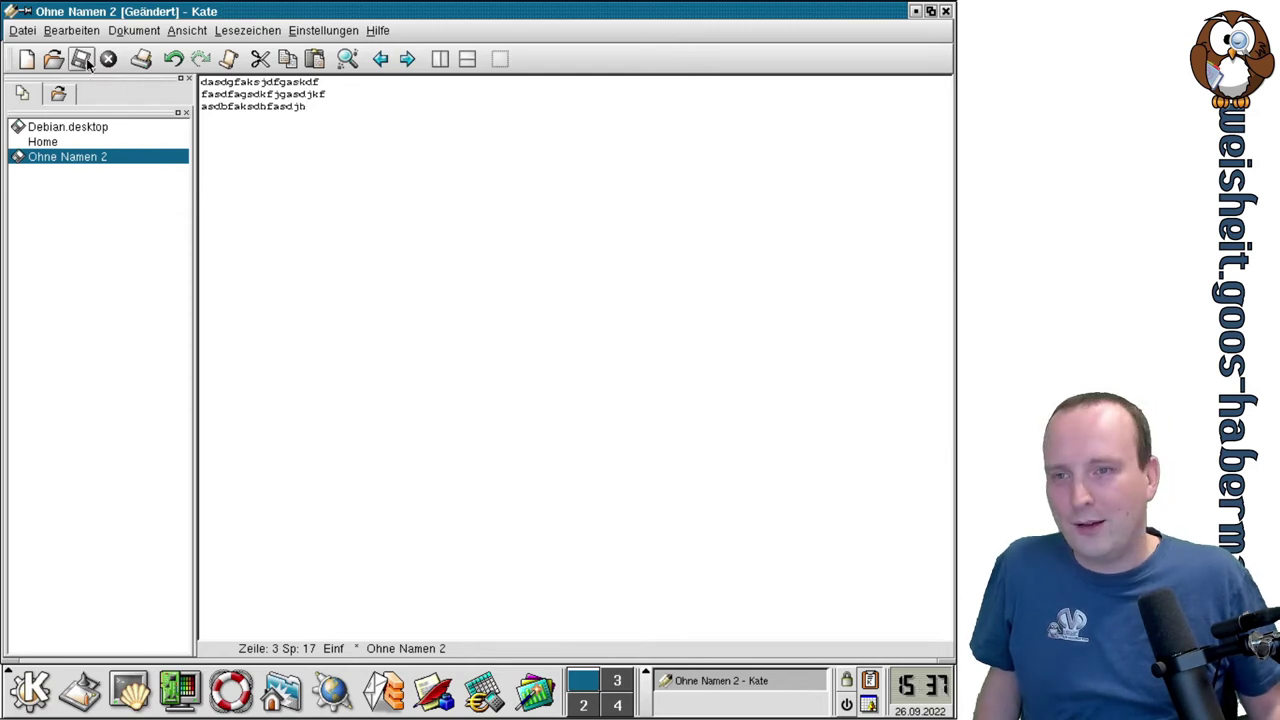
Save the new document as test.txt in the home folder.
left_click(87, 63)
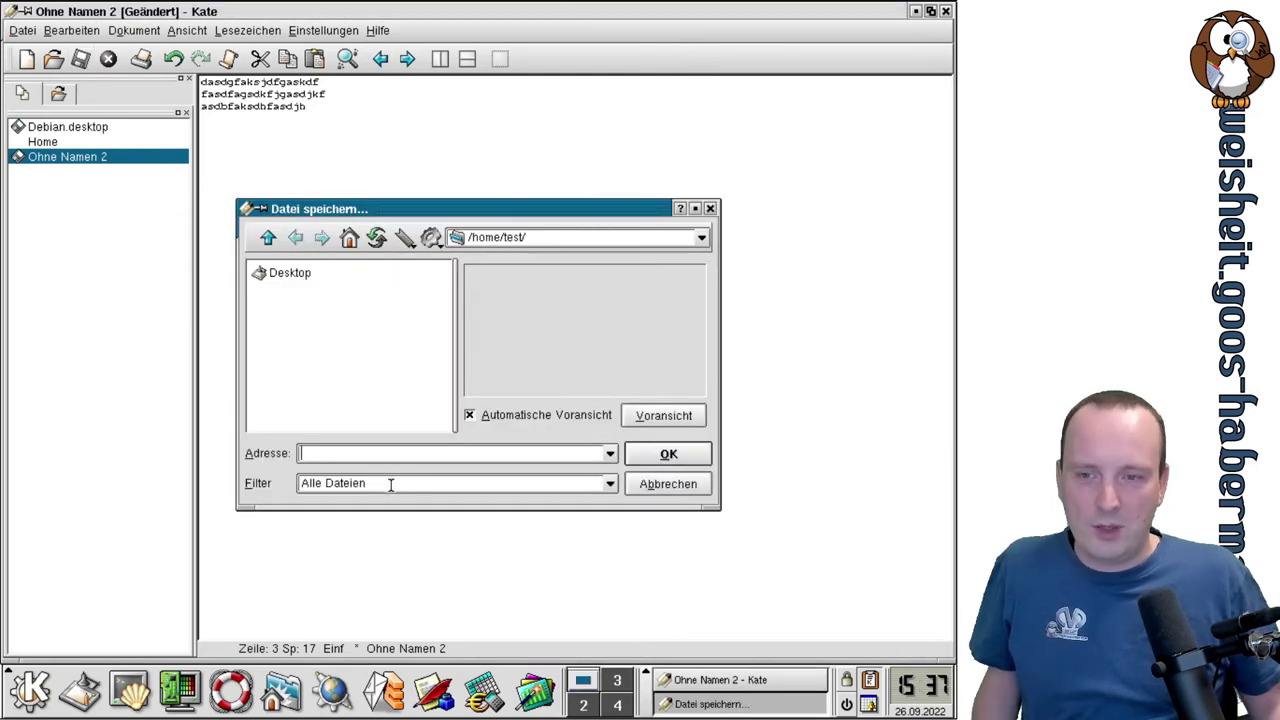
type("test.")
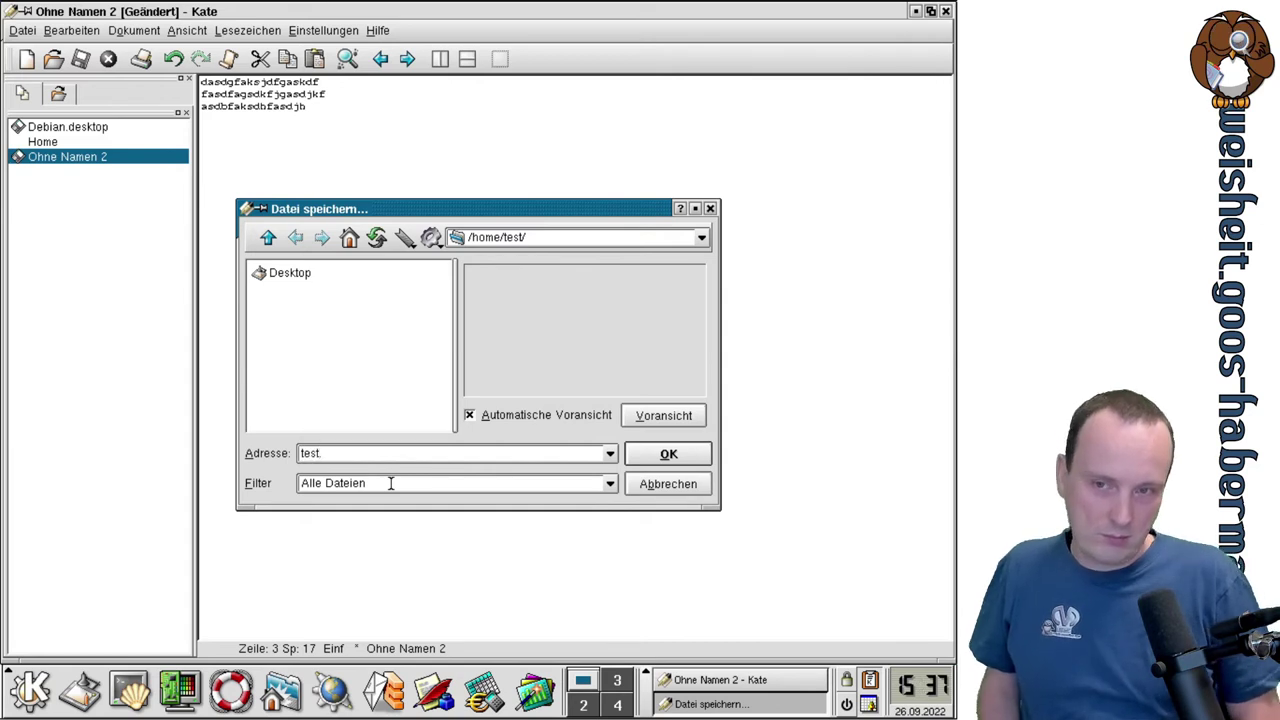
type("txt")
key("Return")
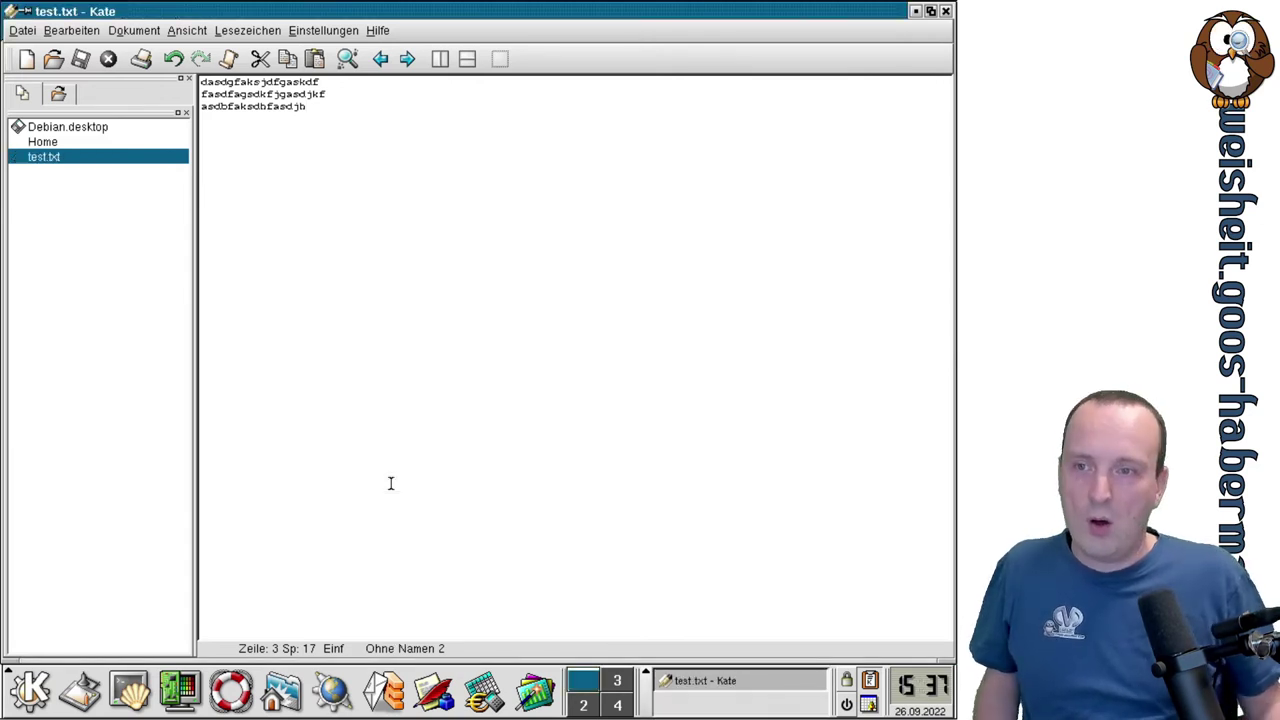
left_click(320, 30)
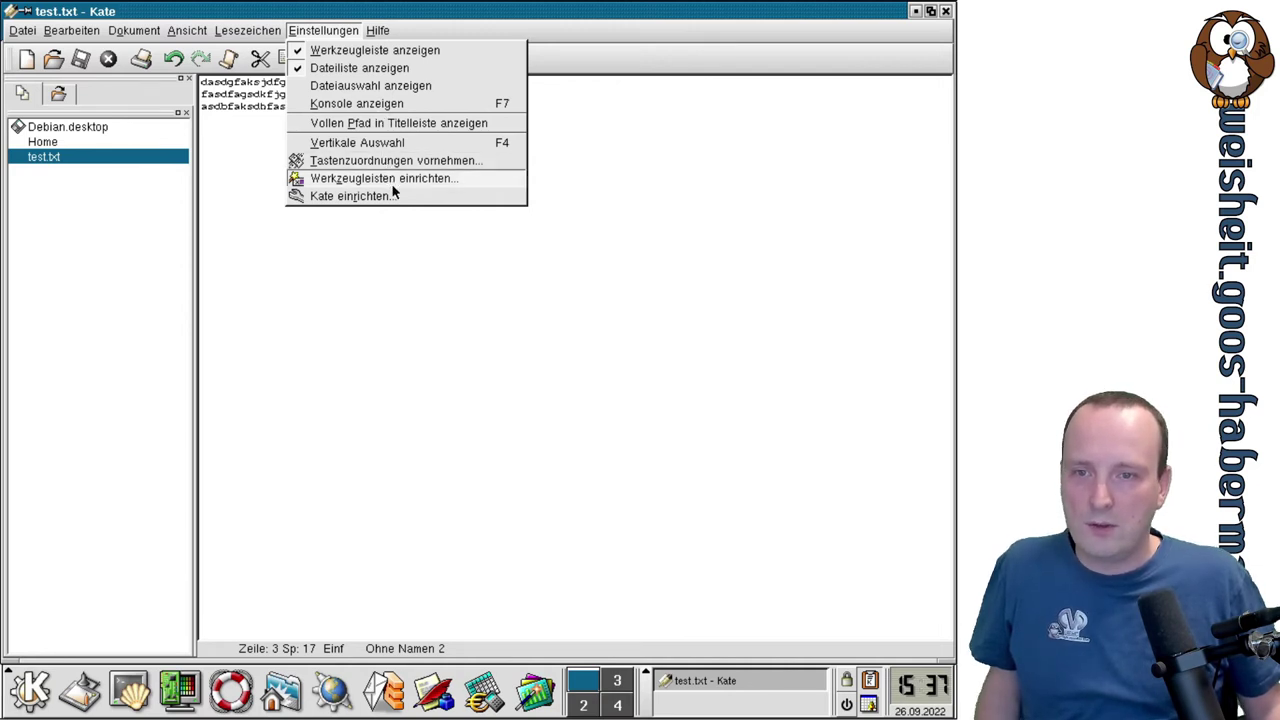
left_click(395, 196)
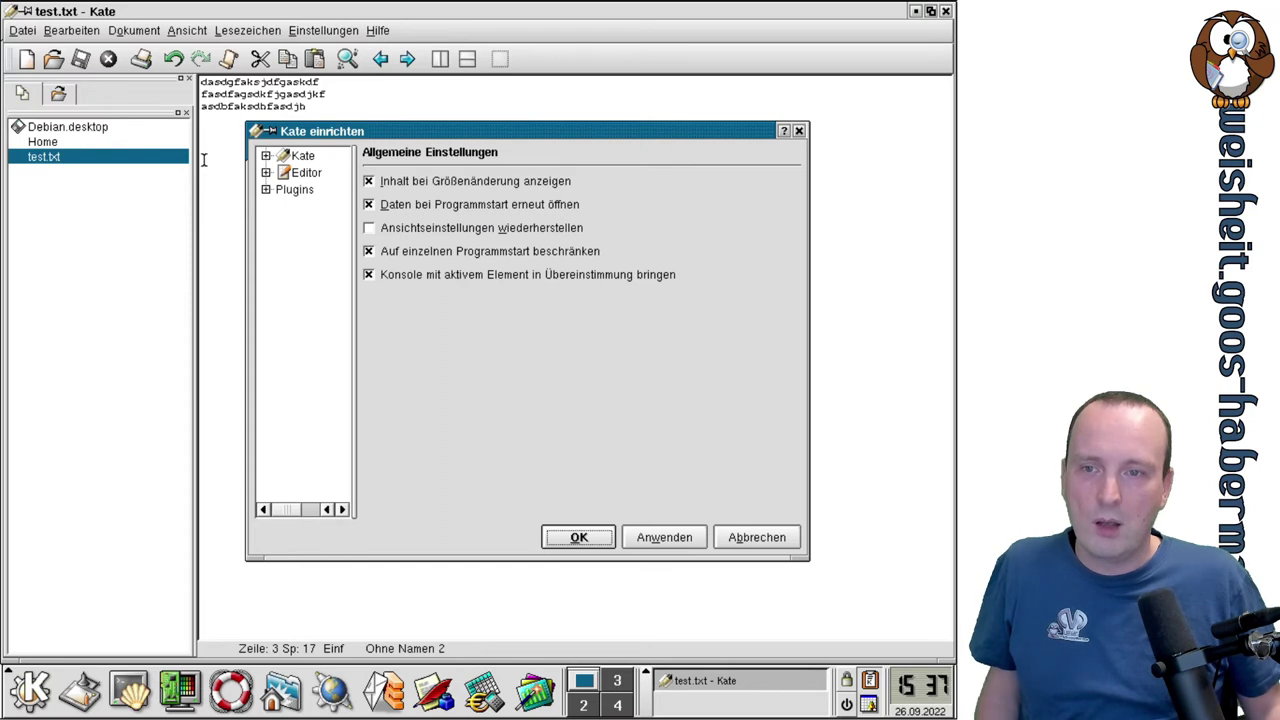
left_click(265, 156)
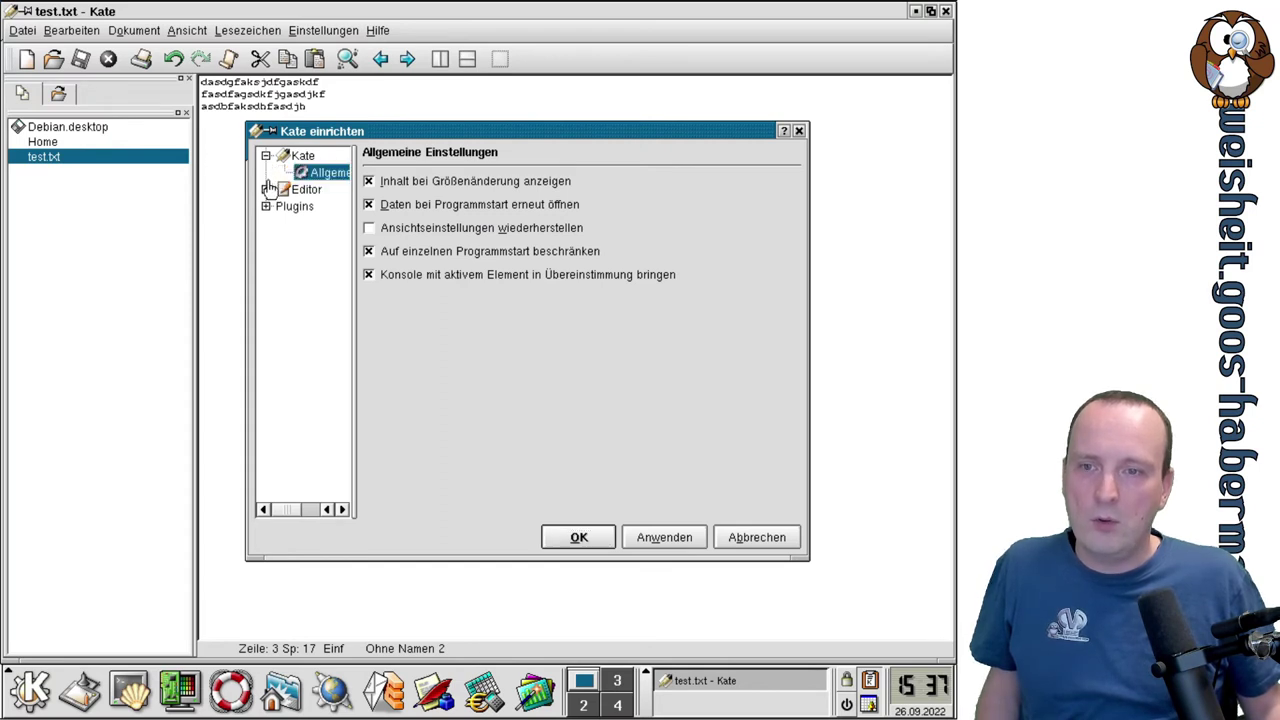
left_click(266, 189)
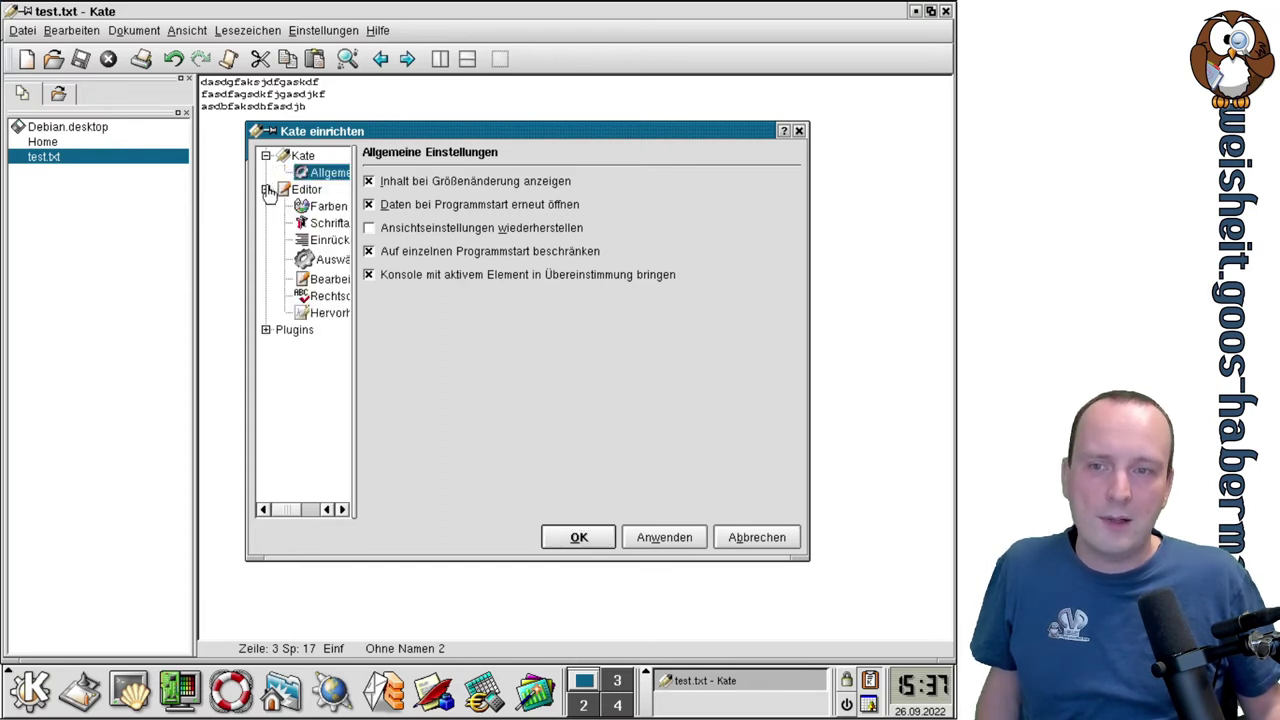
left_click(266, 331)
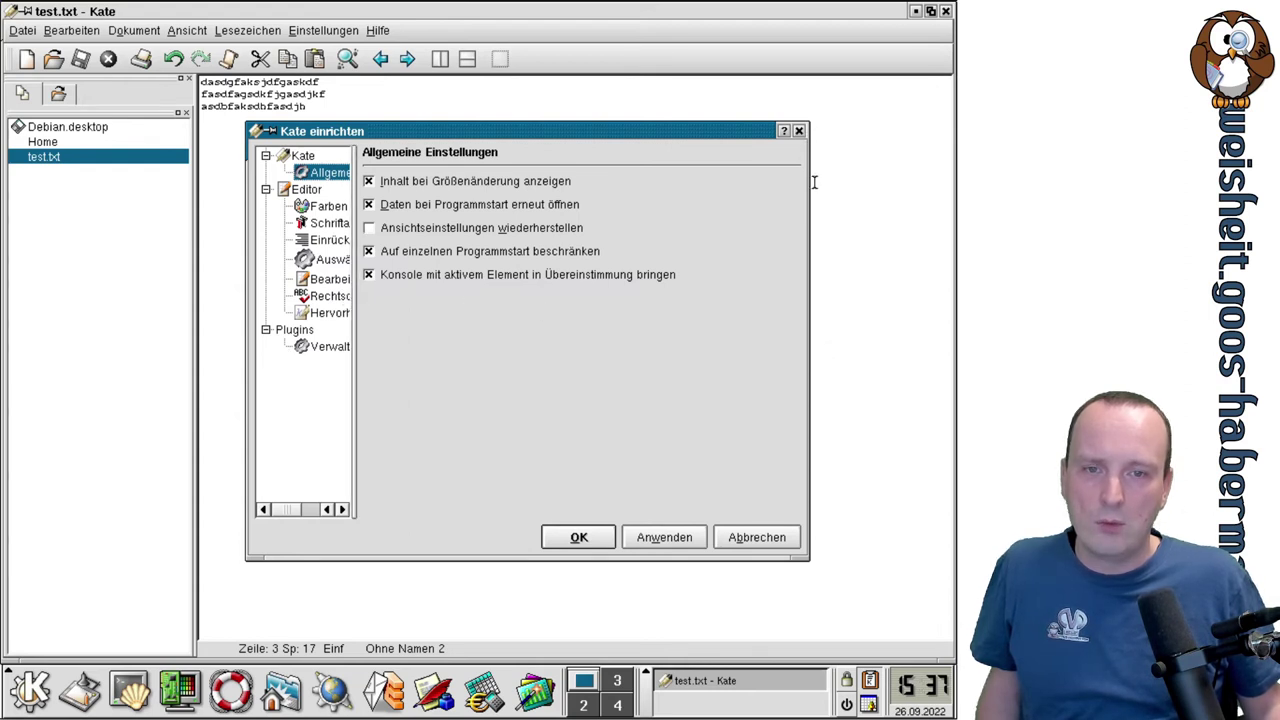
left_click_drag(806, 182, 955, 183)
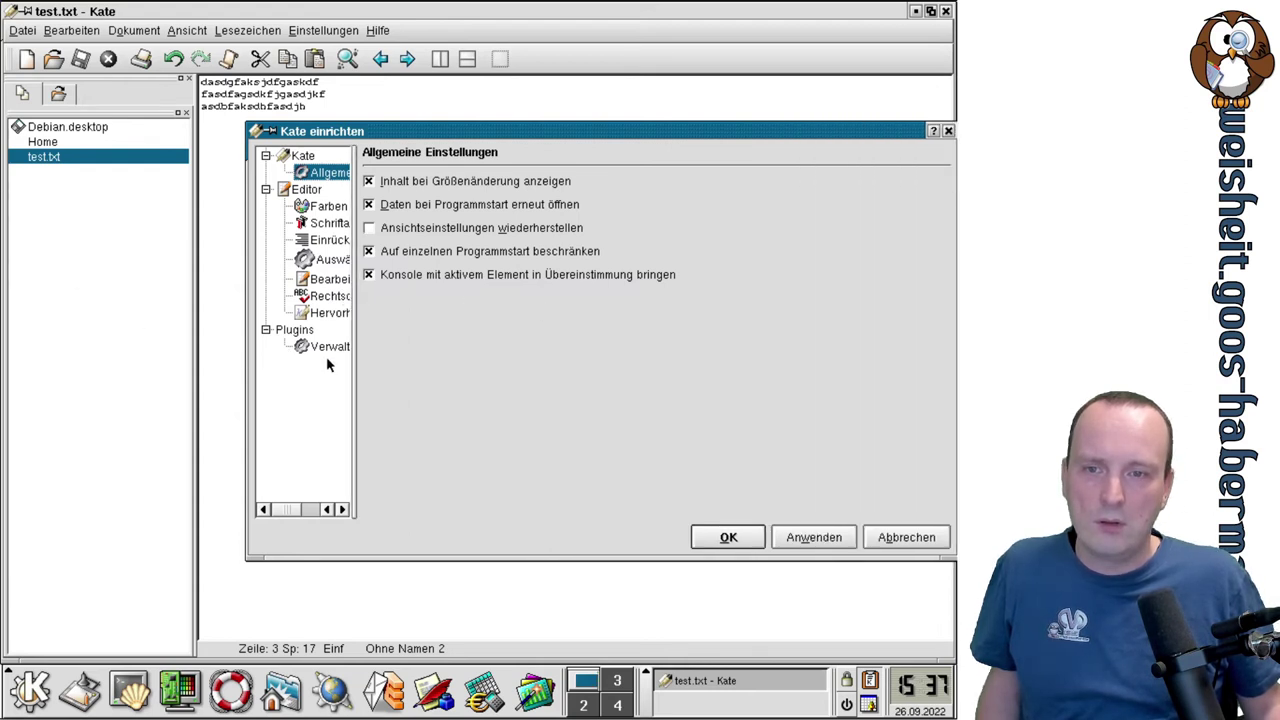
left_click_drag(351, 358, 673, 393)
left_click_drag(384, 132, 216, 132)
left_click(203, 316)
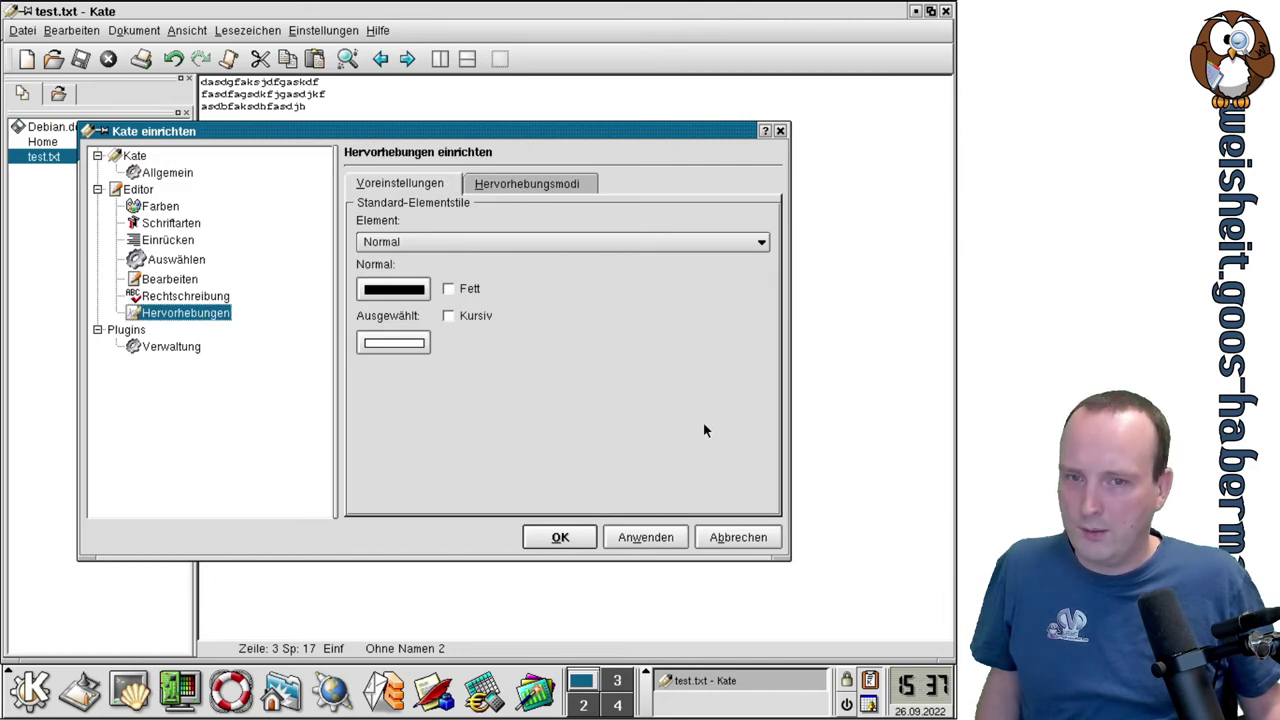
left_click(528, 184)
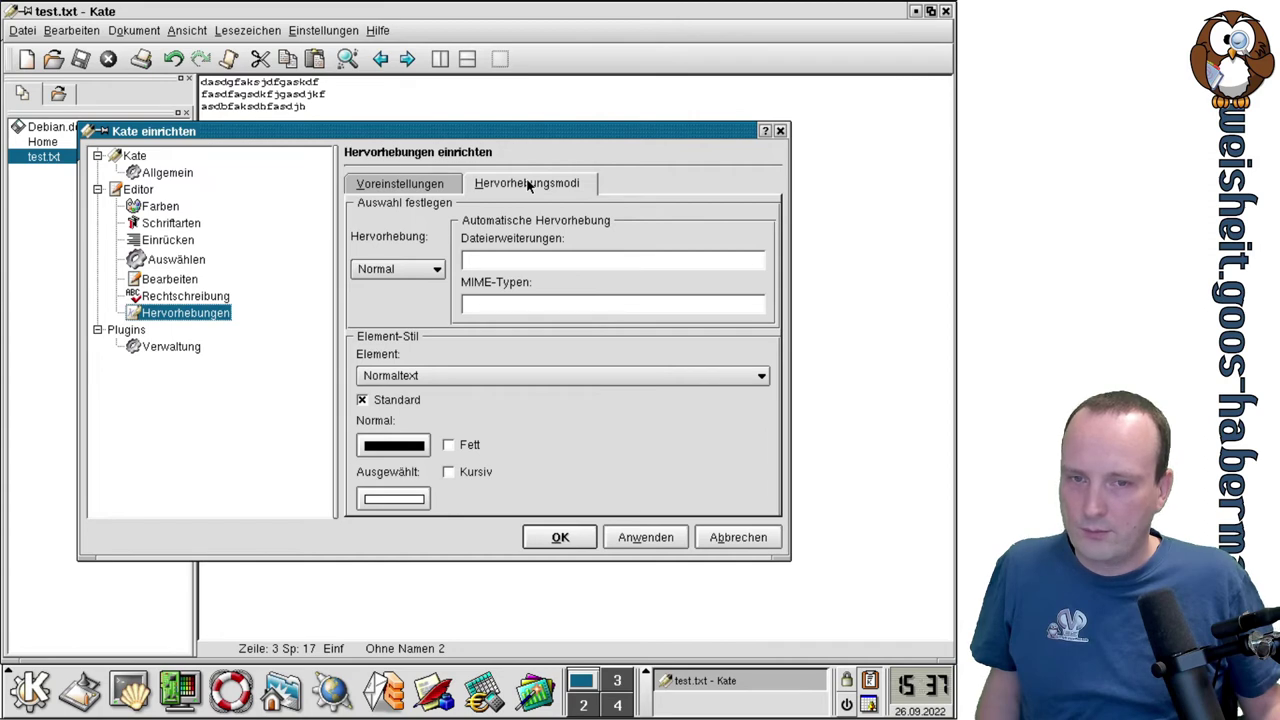
left_click(415, 268)
left_click(415, 268)
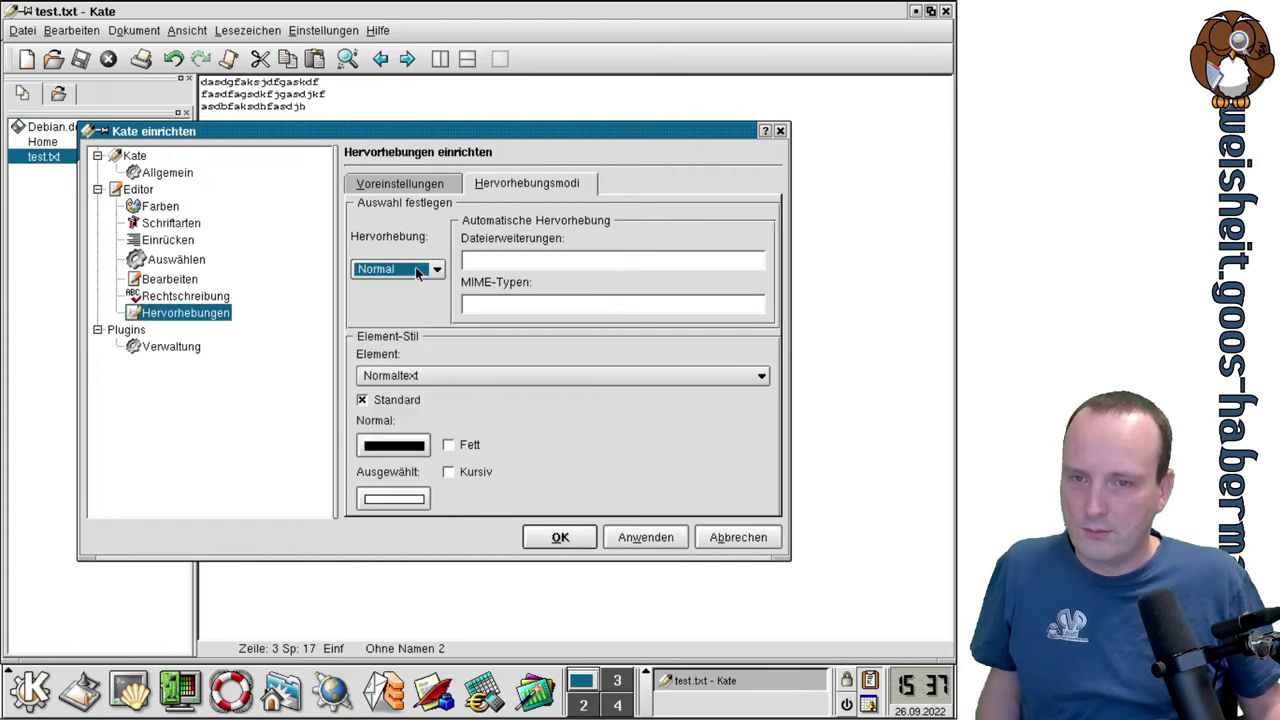
left_click(415, 268)
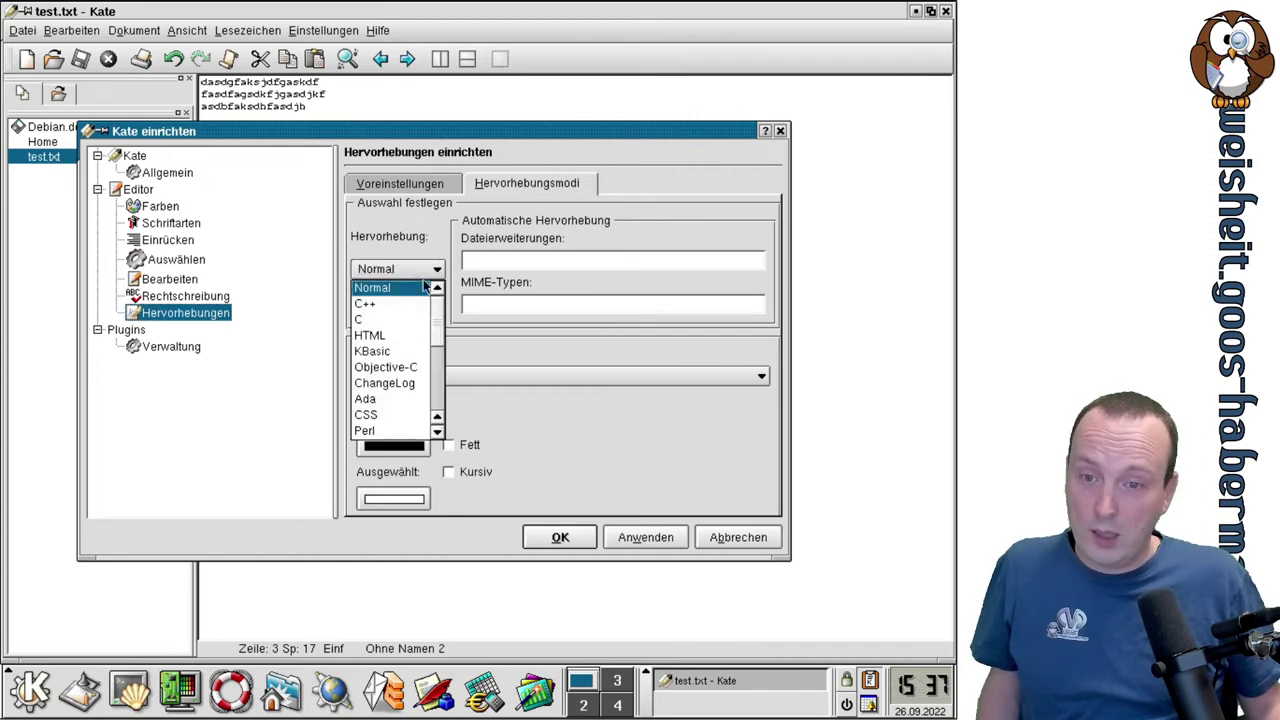
left_click(422, 335)
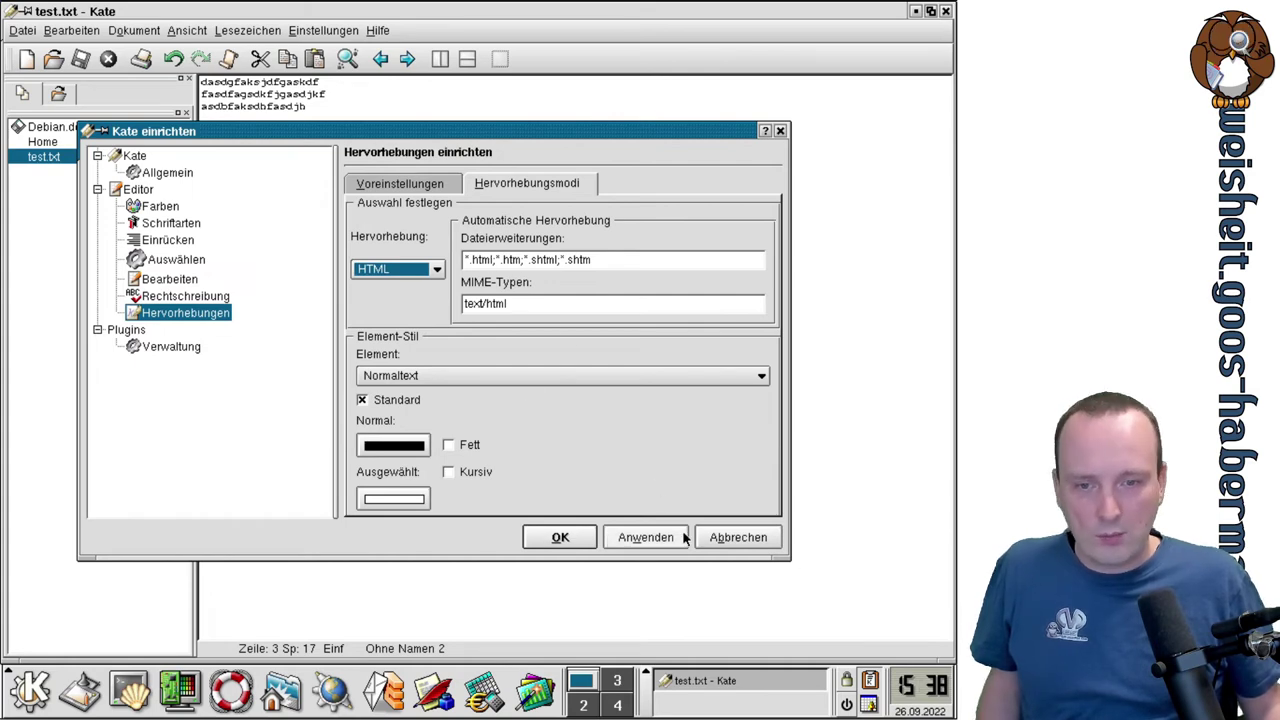
left_click(713, 540)
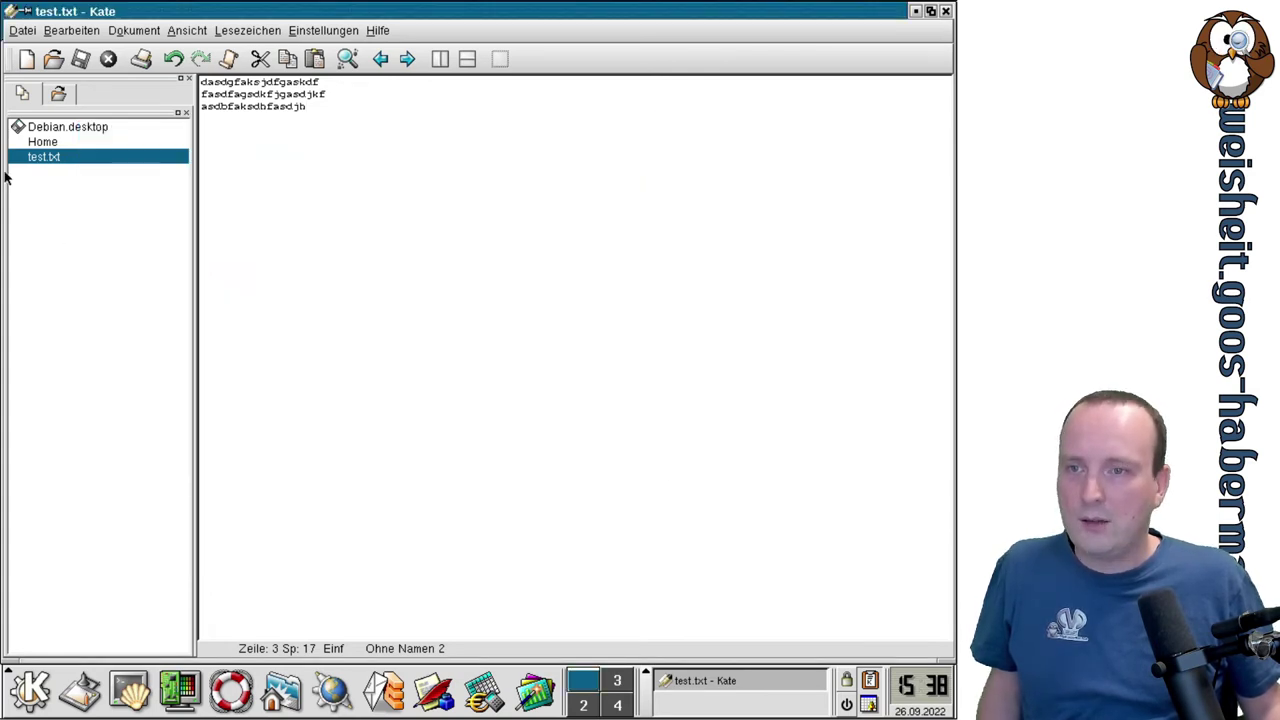
Create a new document with <html> and </html> lines separated by a blank line.
left_click(26, 59)
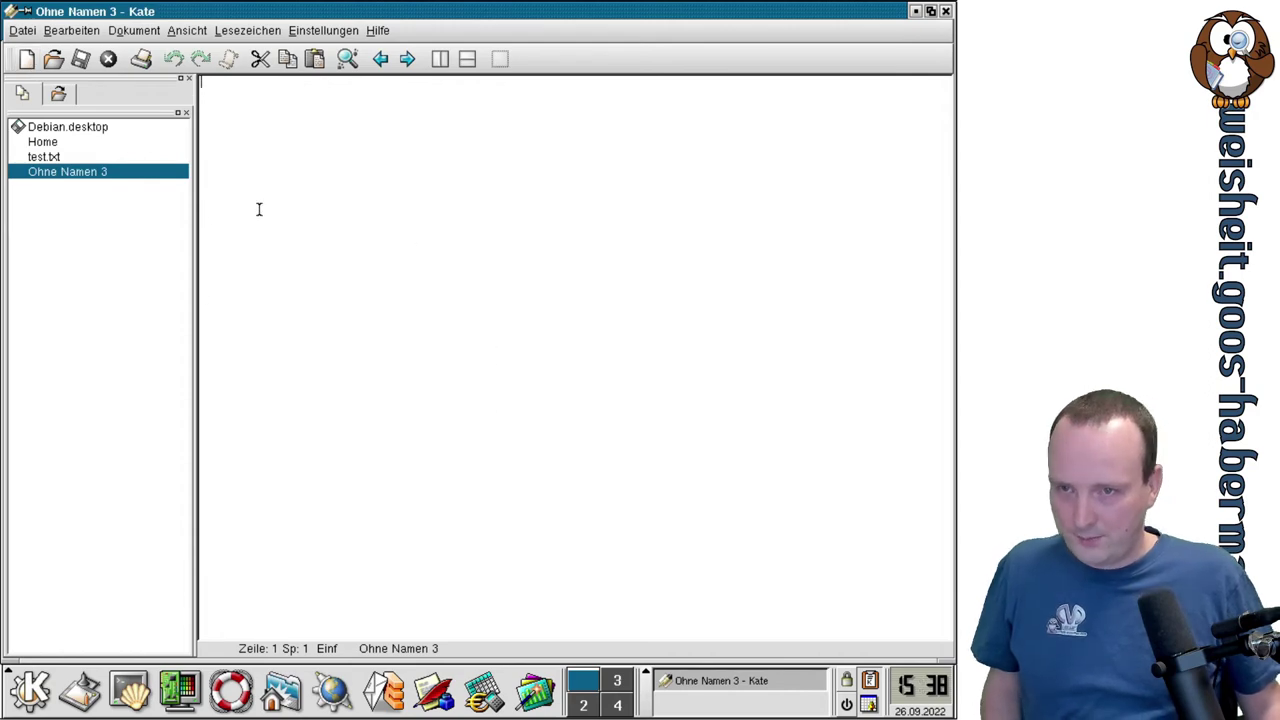
type("<")
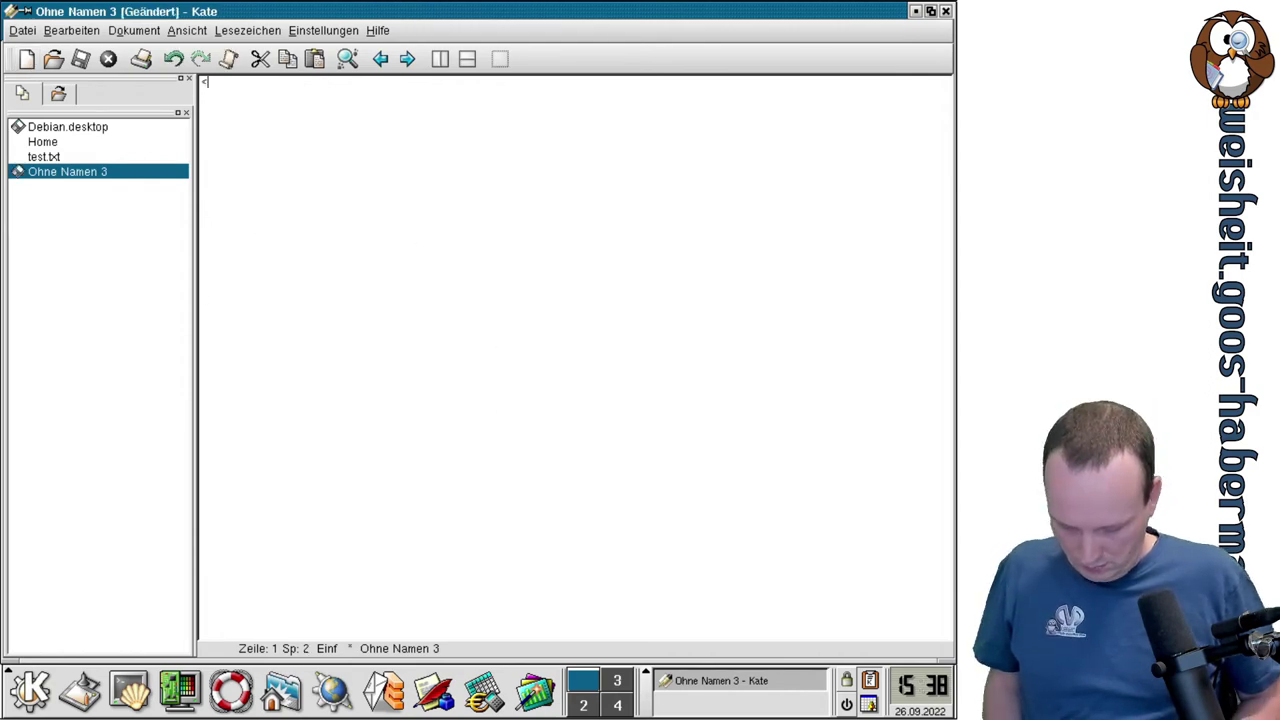
type("btml>")
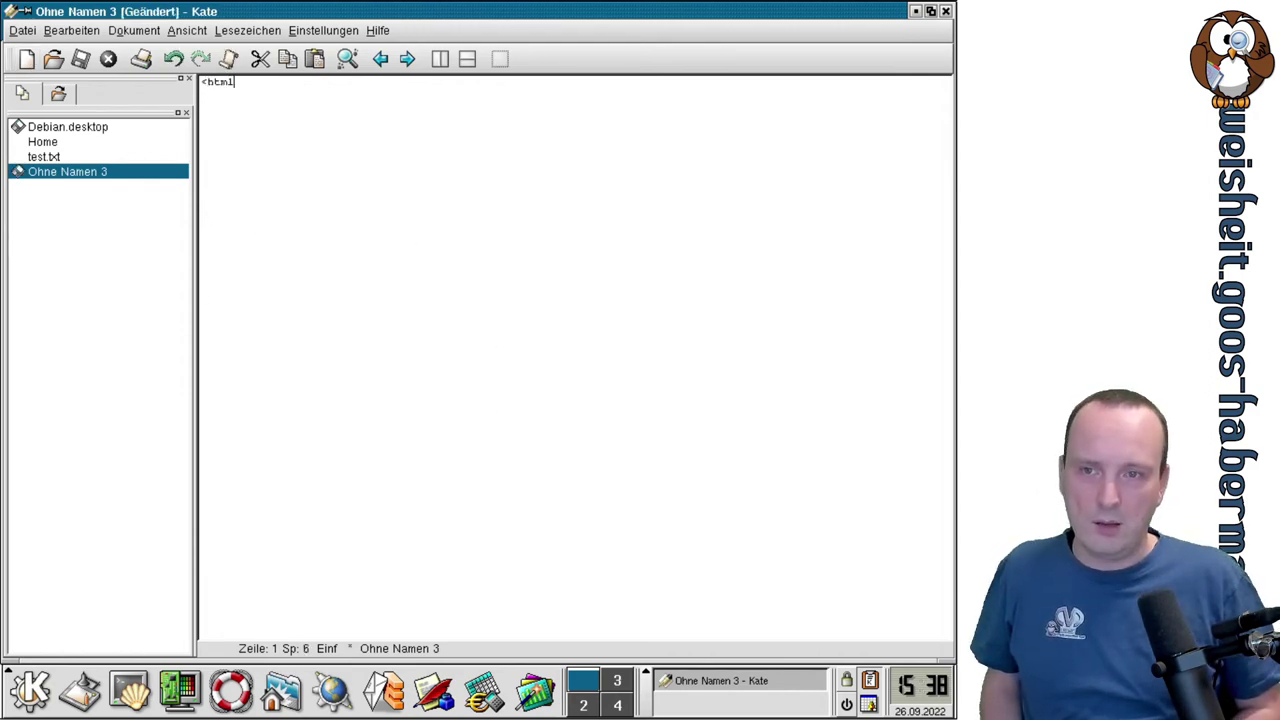
key("Return")
type("</html>")
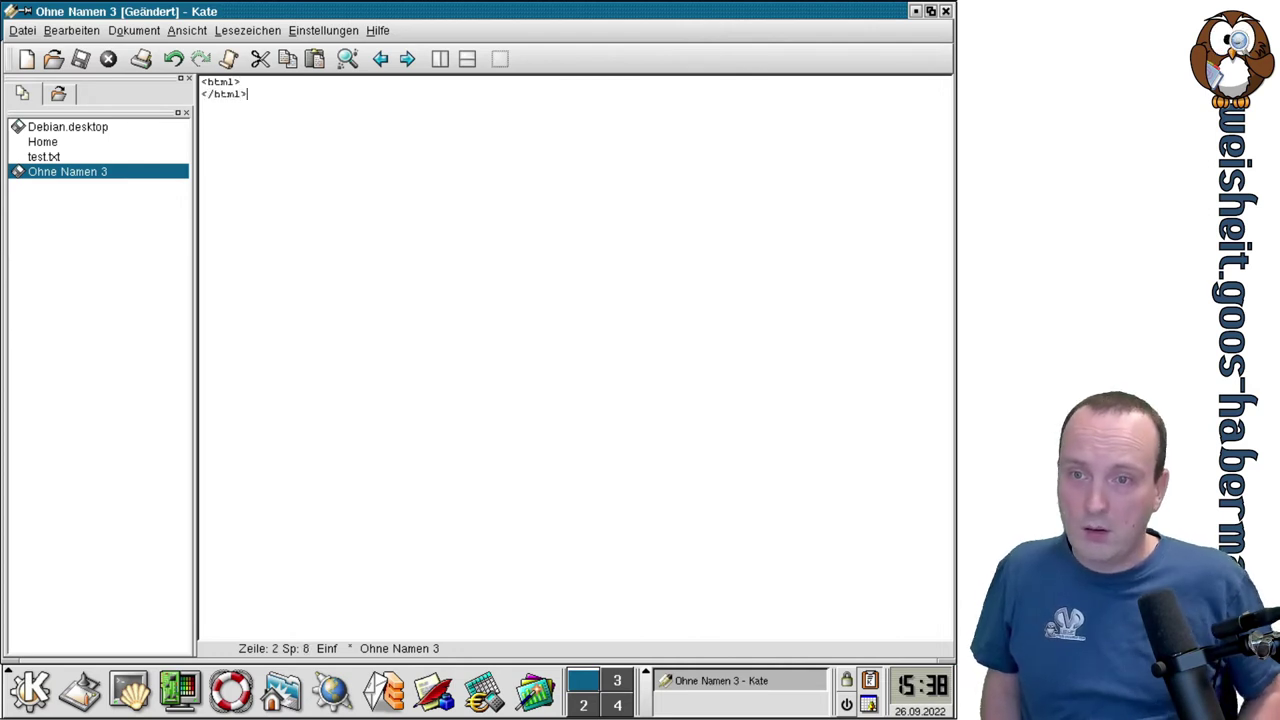
key("Up")
key("End")
key("Return")
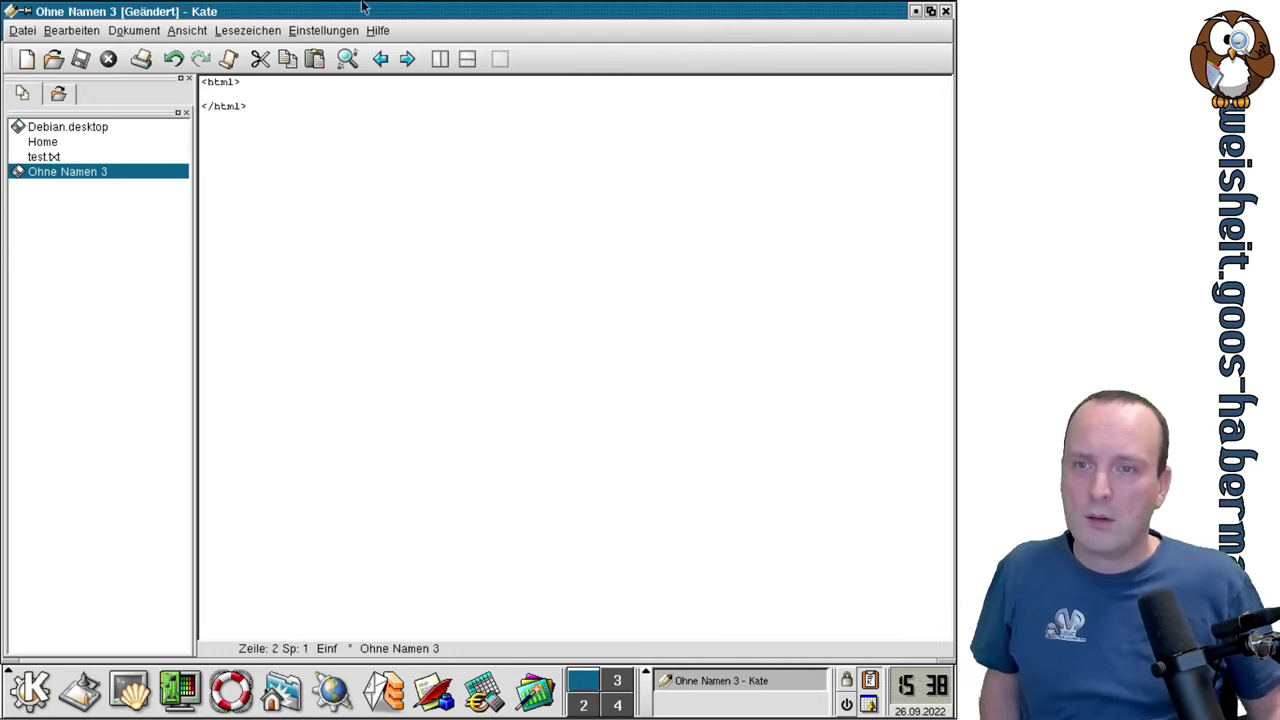
left_click(325, 31)
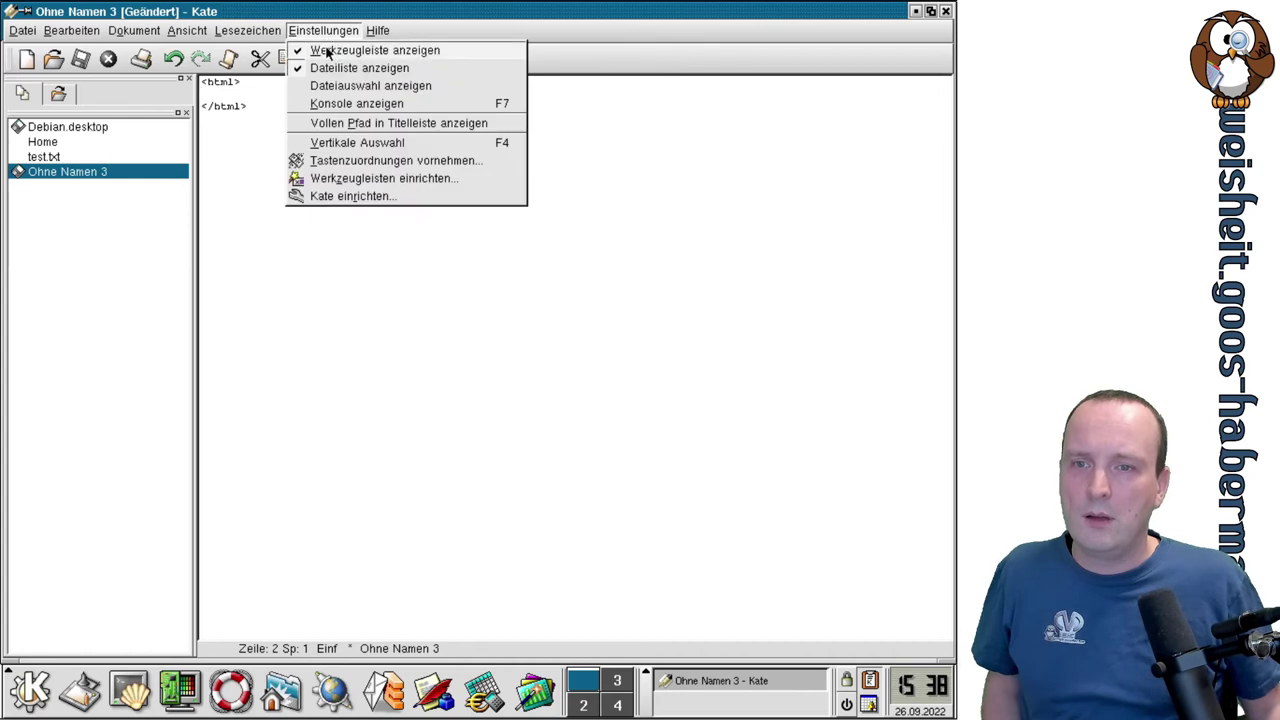
Change Kate's editor font size from 8 to 12 under Editor > Schriftarten.
left_click(418, 196)
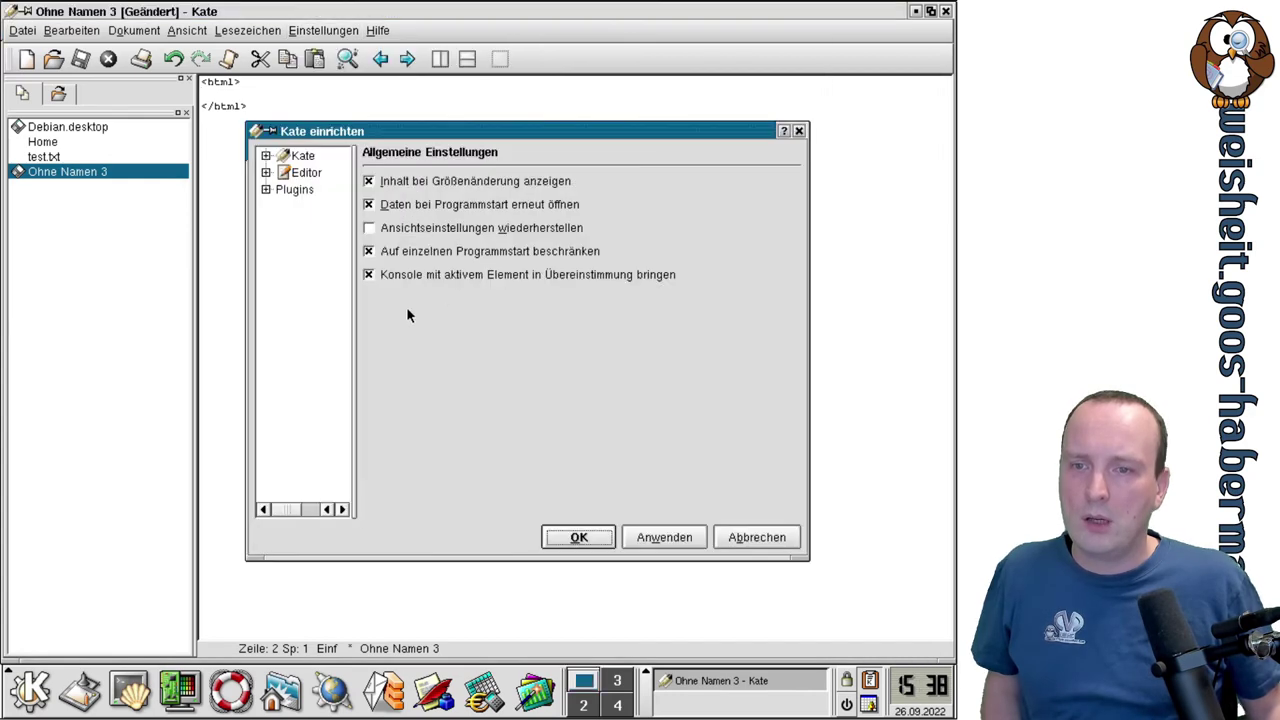
left_click(265, 173)
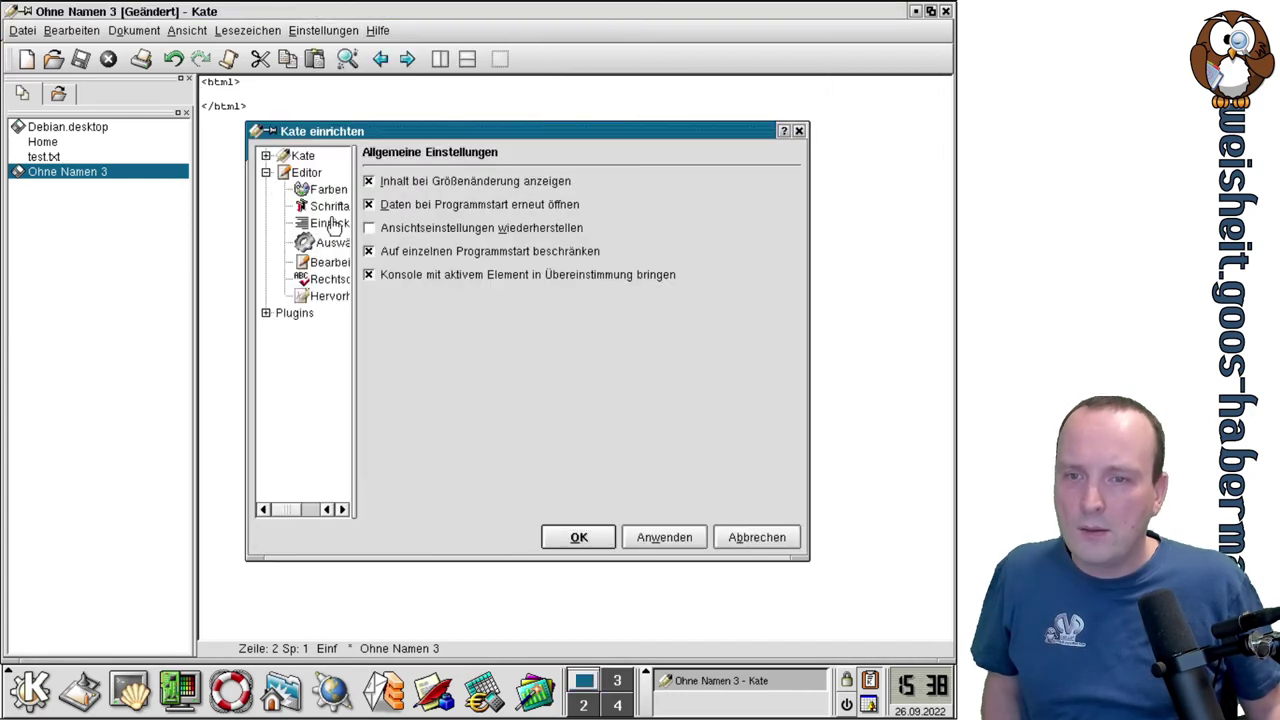
left_click(330, 206)
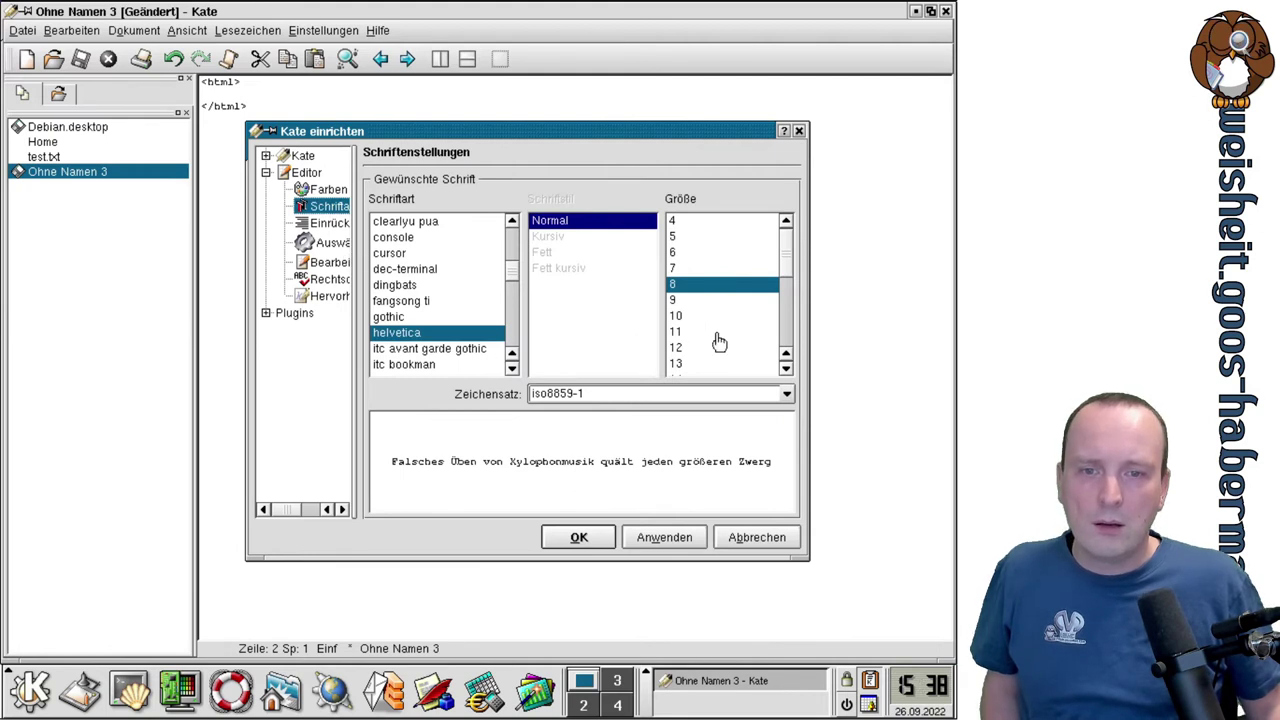
left_click(695, 349)
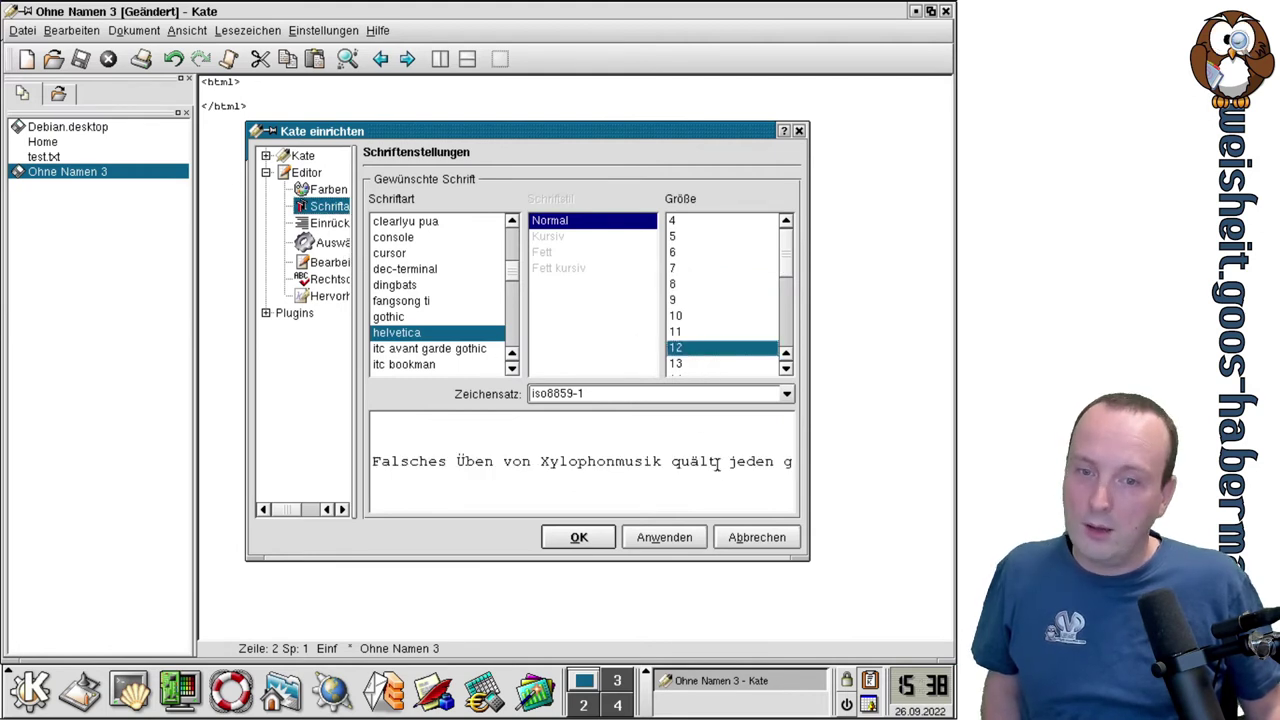
left_click(661, 545)
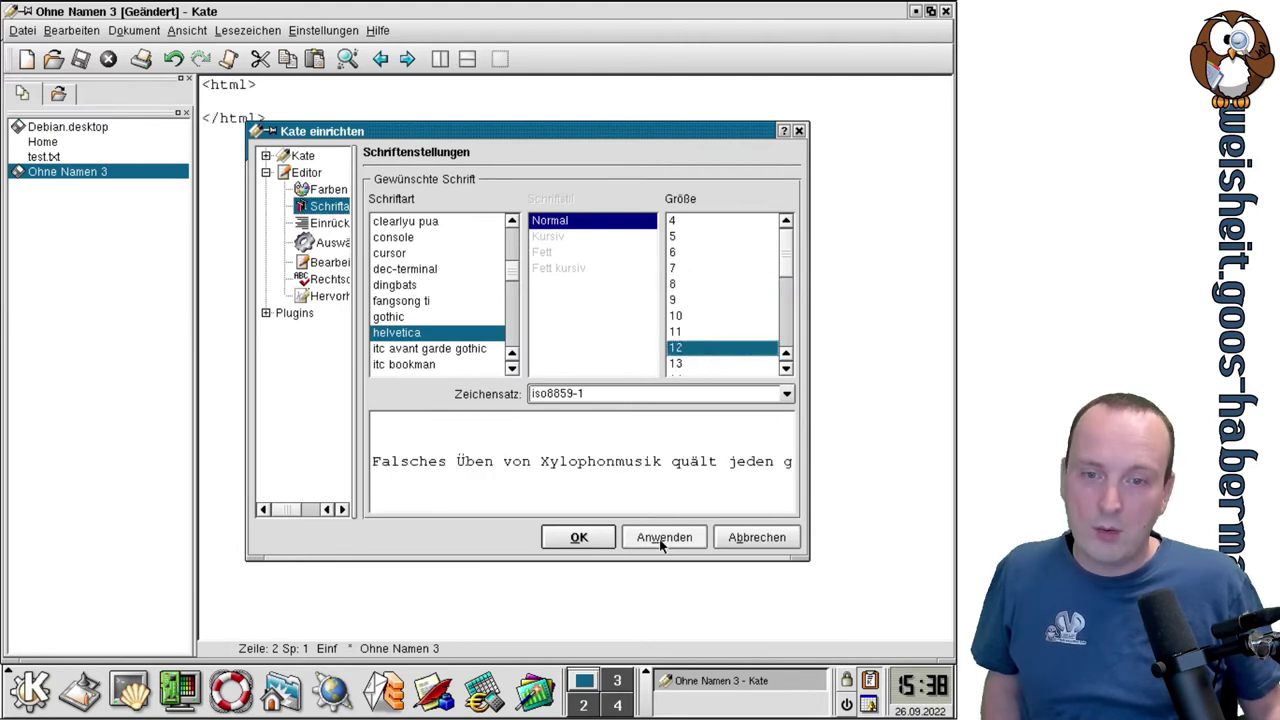
left_click(580, 540)
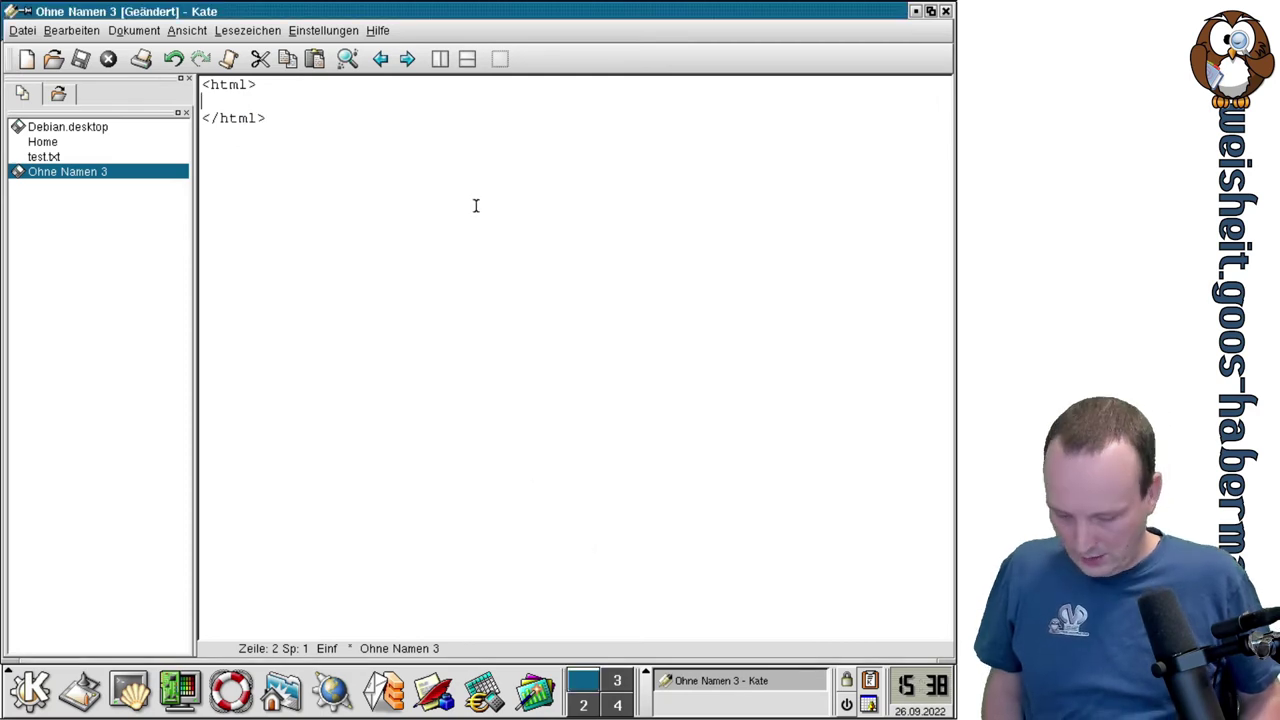
Add the line <h1>asdasdh</h1> inside the html tags and save the file as test.html.
type("<h1")
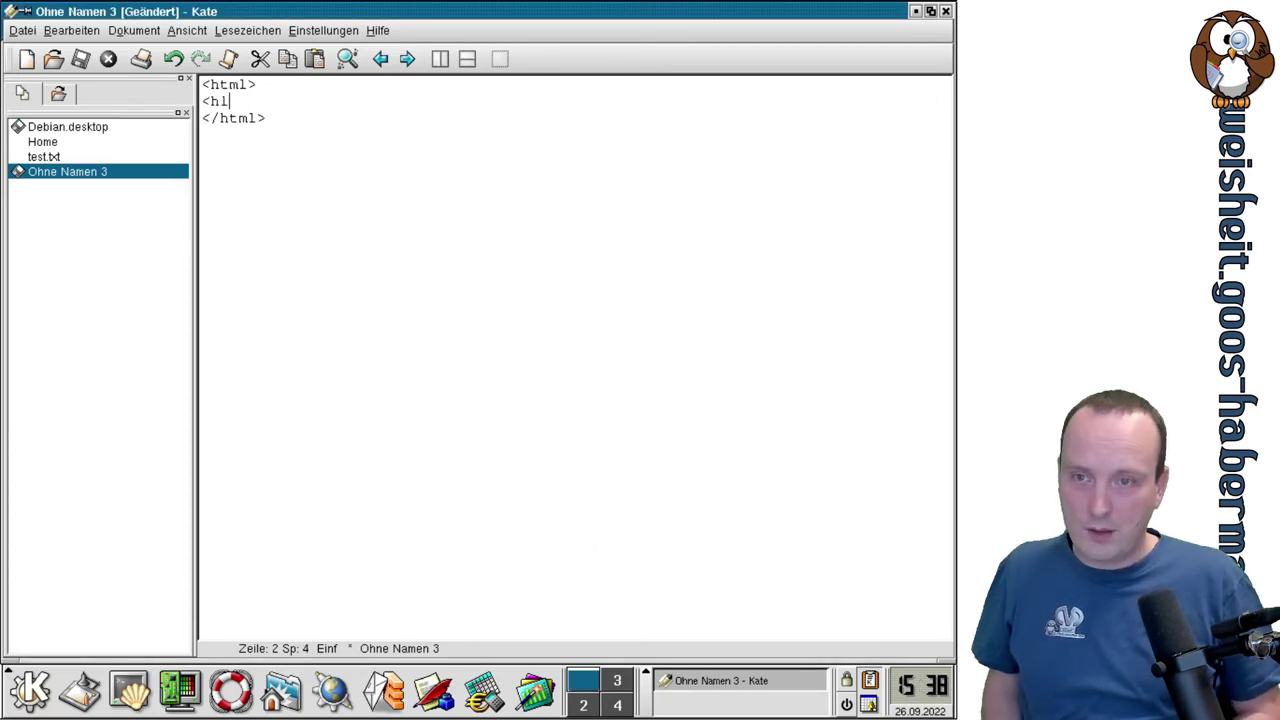
type(">asdasdh")
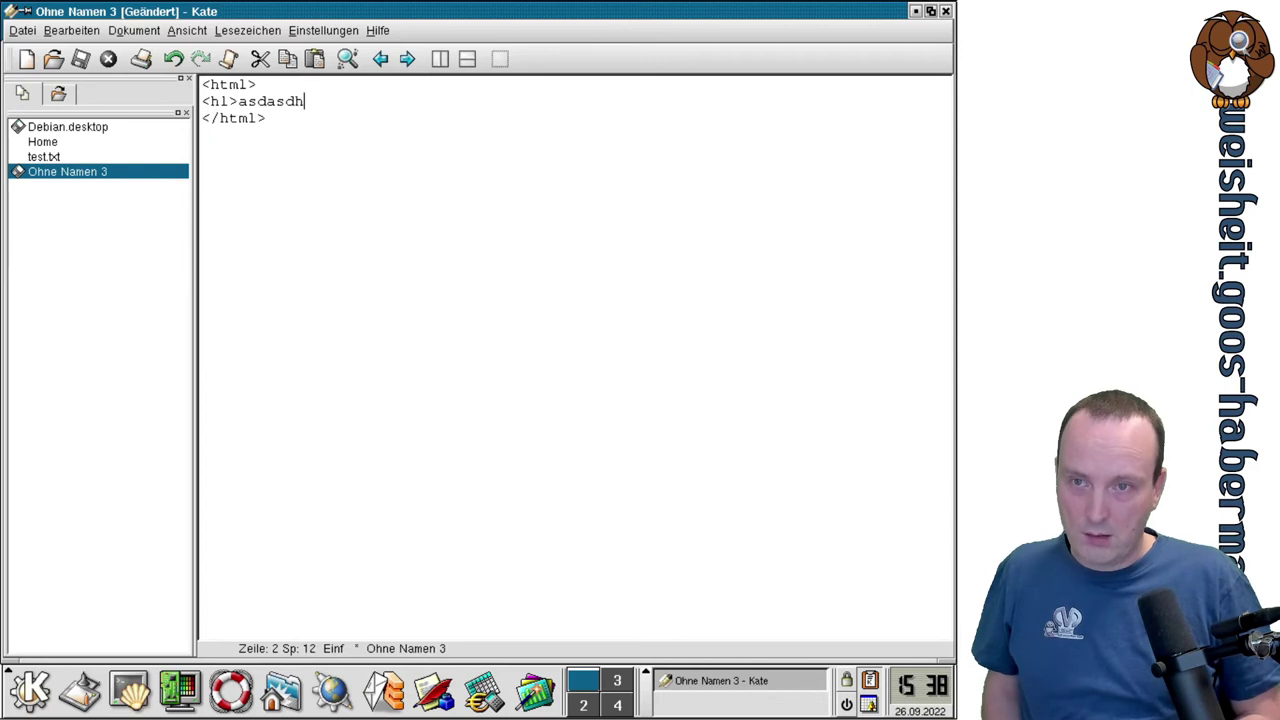
type("</h1>")
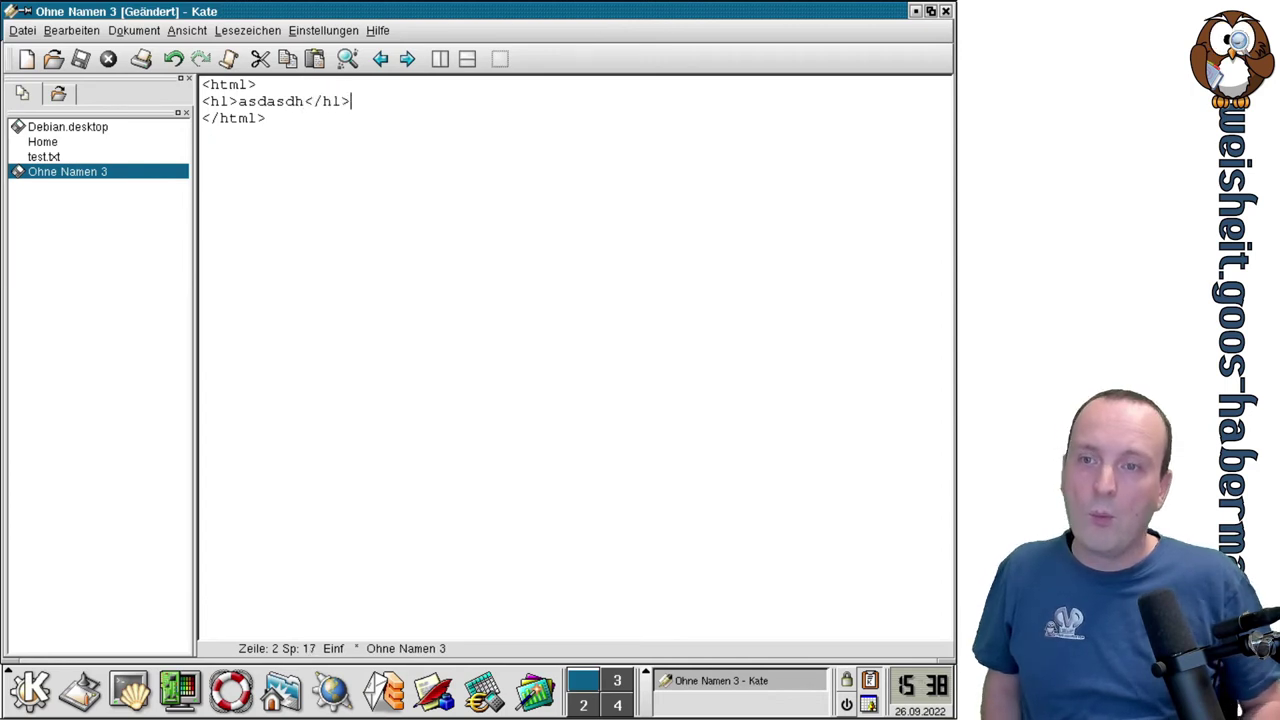
key("ctrl+s")
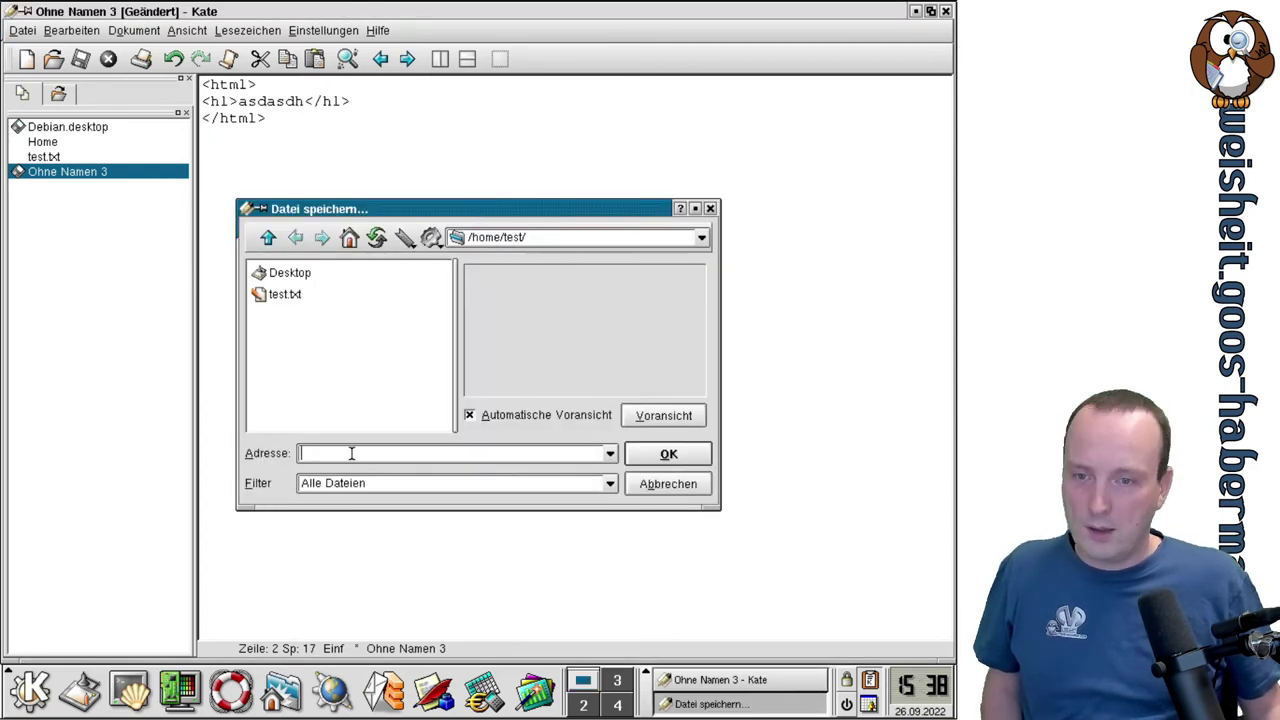
type("test.")
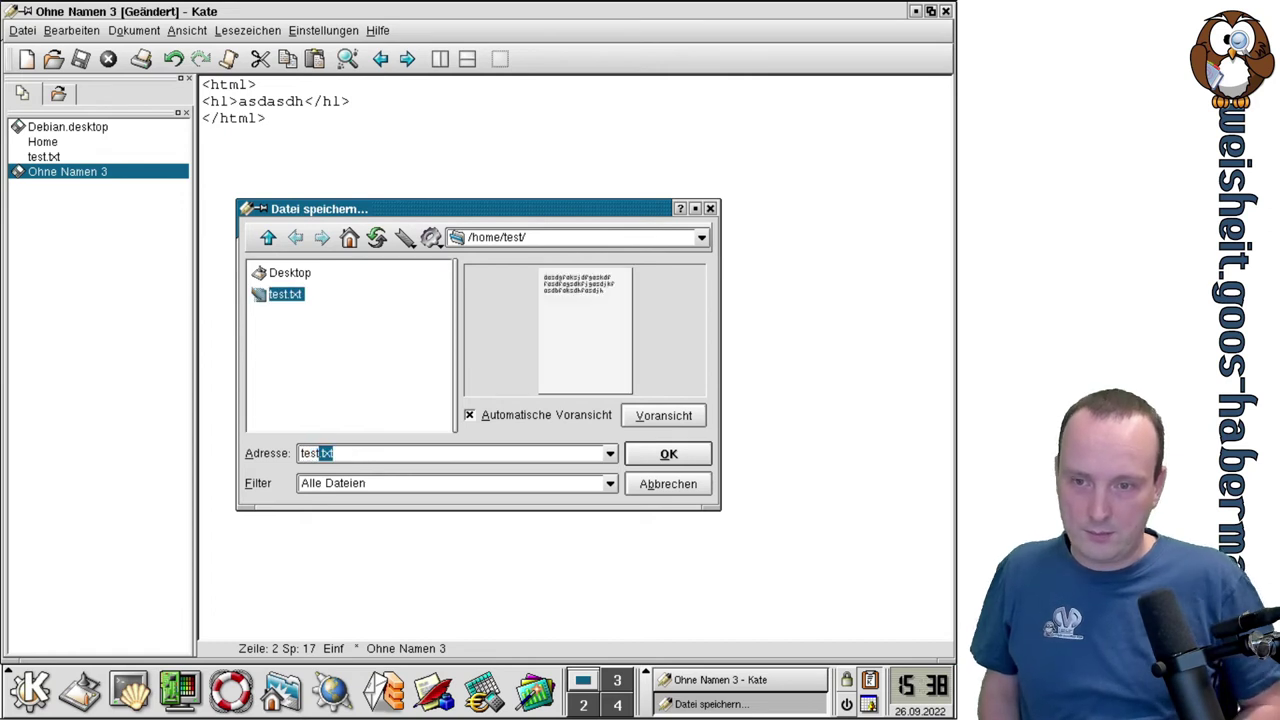
type("html")
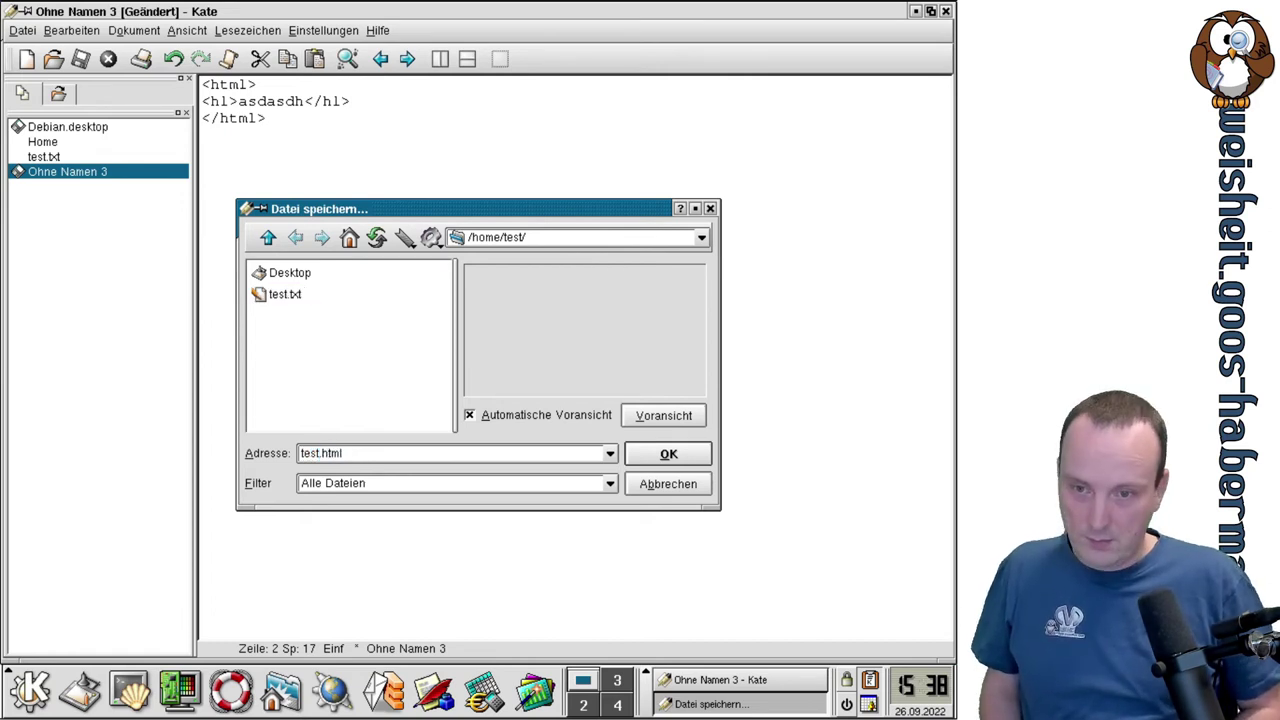
key("Return")
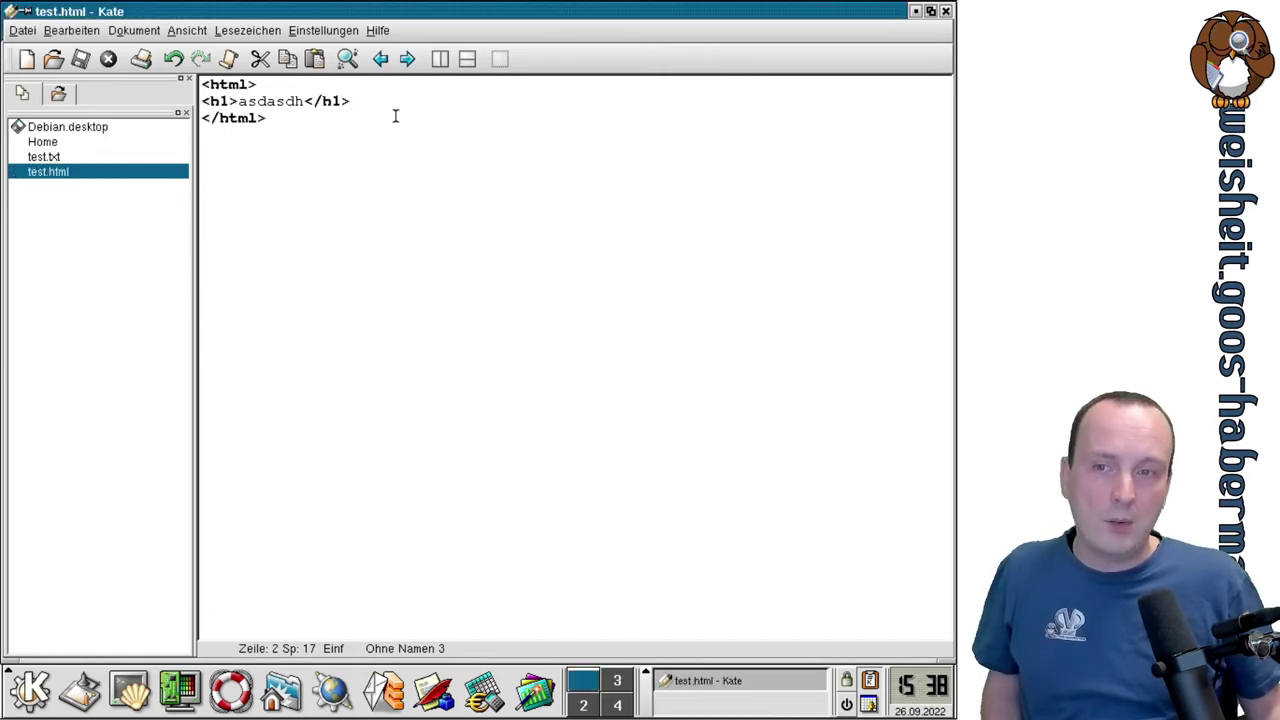
Indent the <h1> heading line and add blank lines below it.
key("Home")
key("Tab")
key("End")
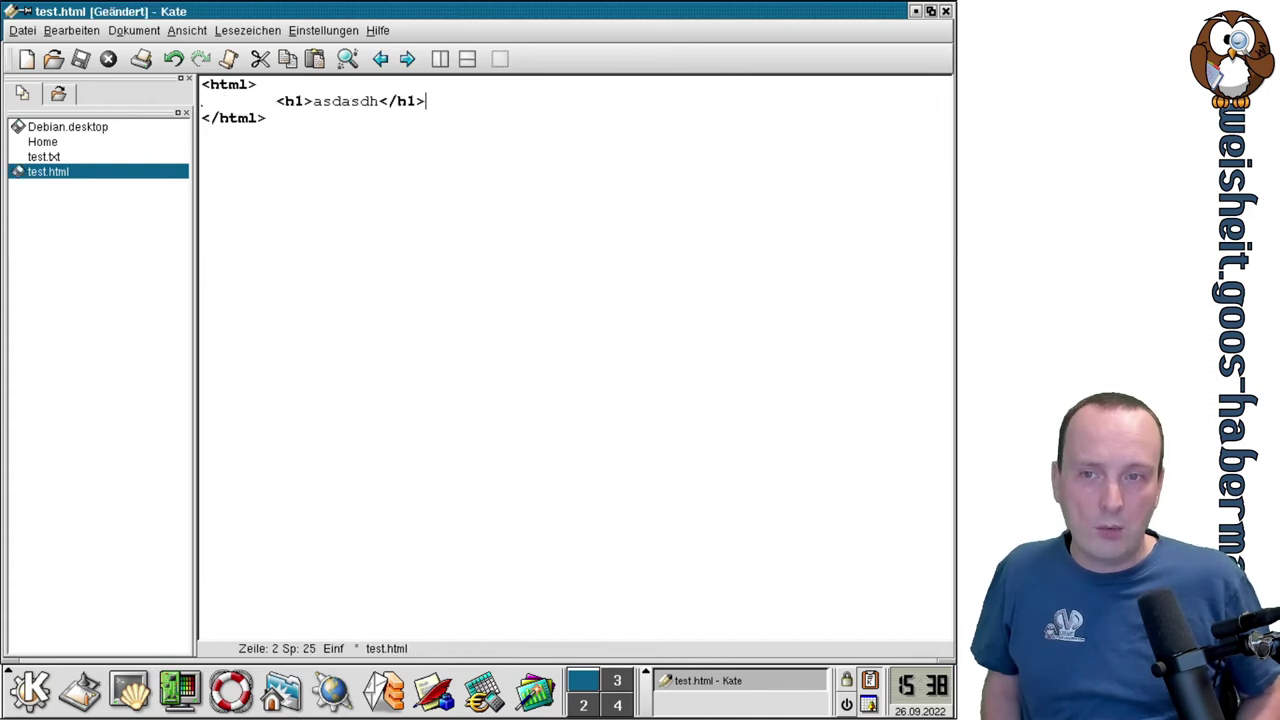
key("Return")
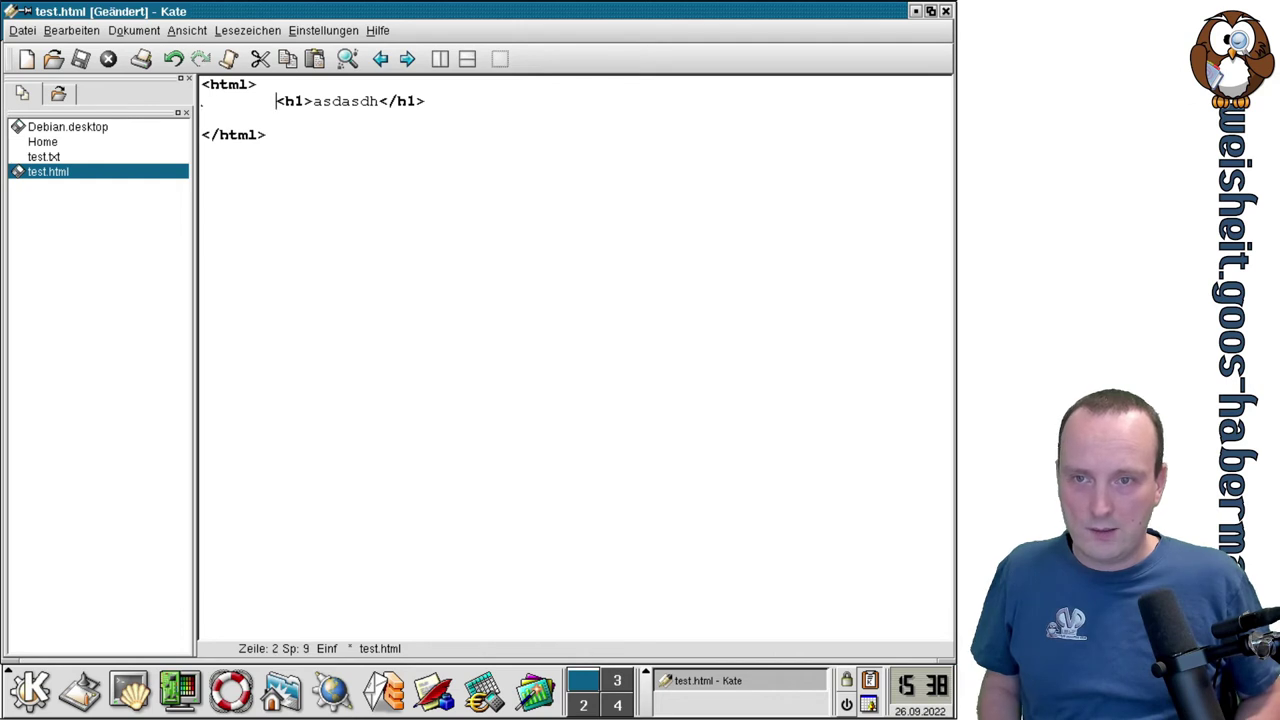
key("Return")
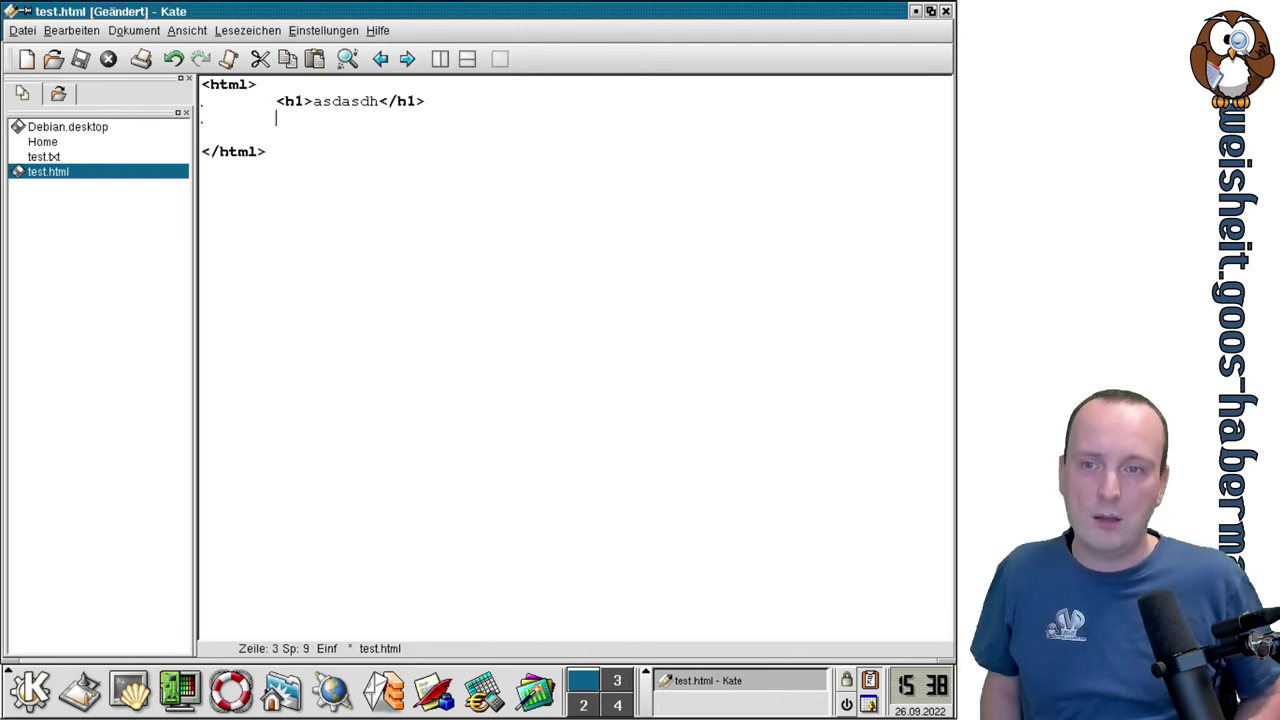
key("Return")
key("Return")
key("Up")
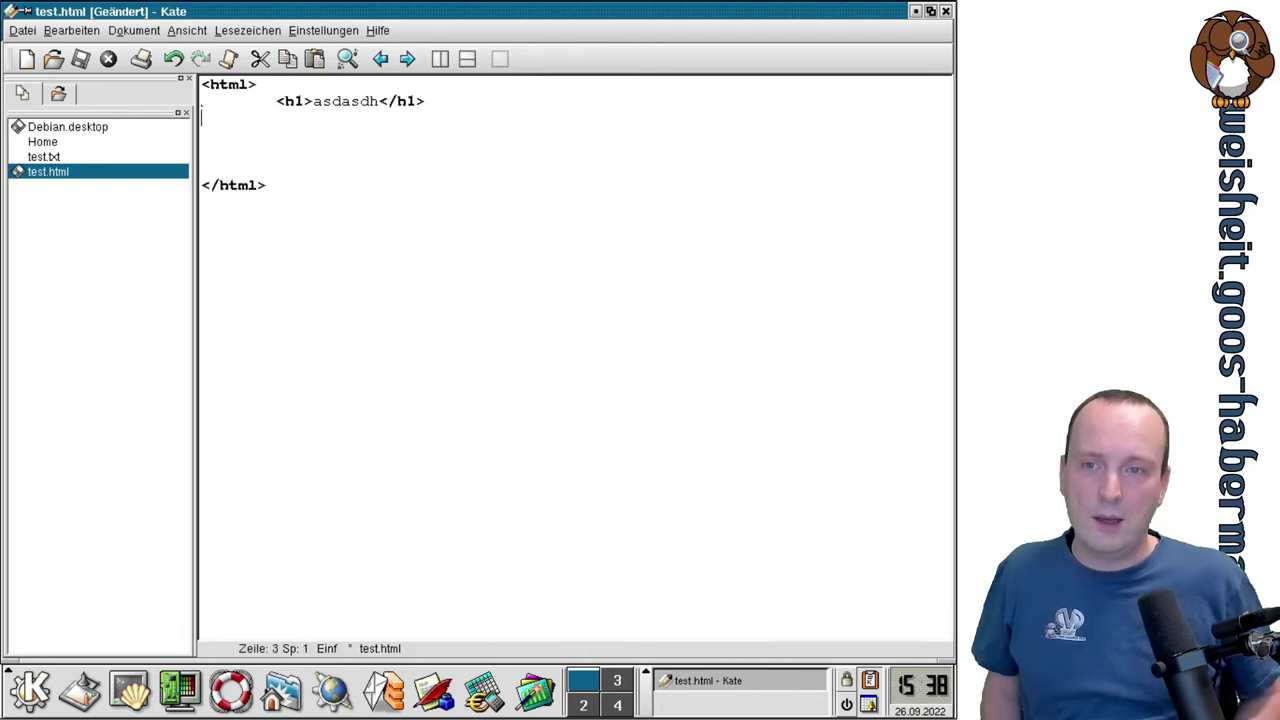
Add an indented line reading asdaskjd beneath the heading, followed by blank lines.
key("Up")
key("Up")
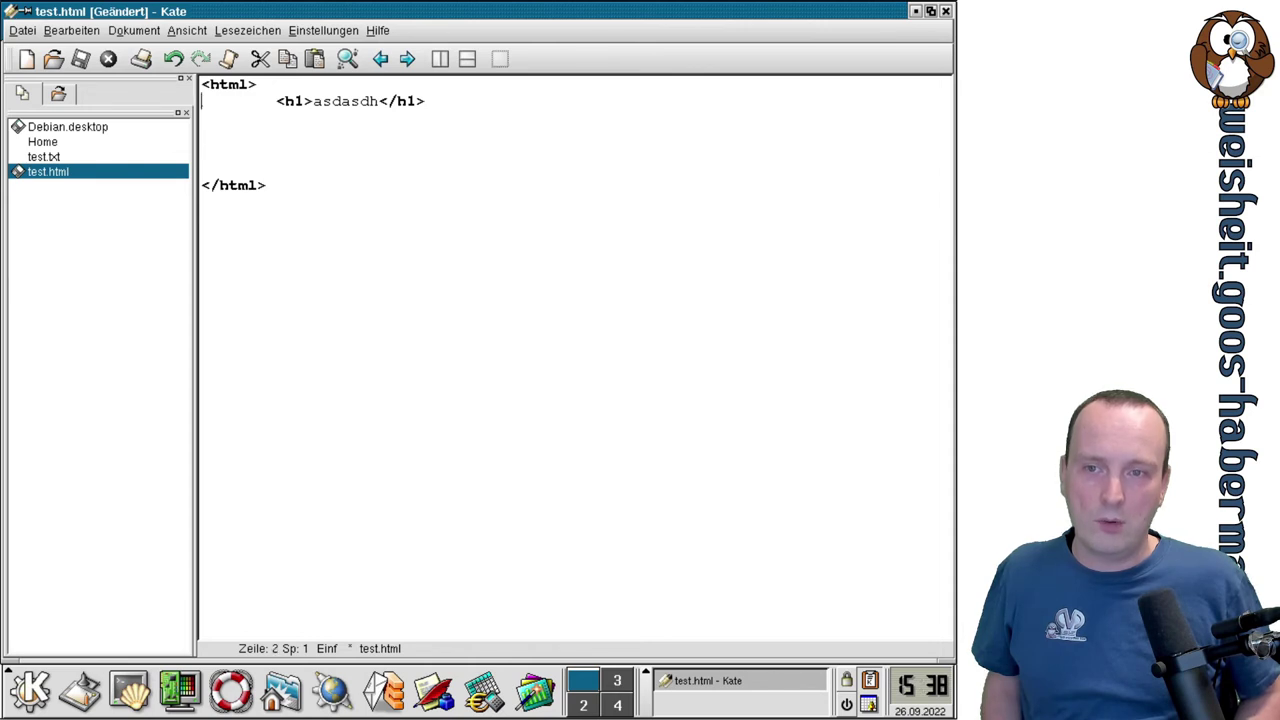
key("End")
key("Return")
type("asdaskjd")
key("Return")
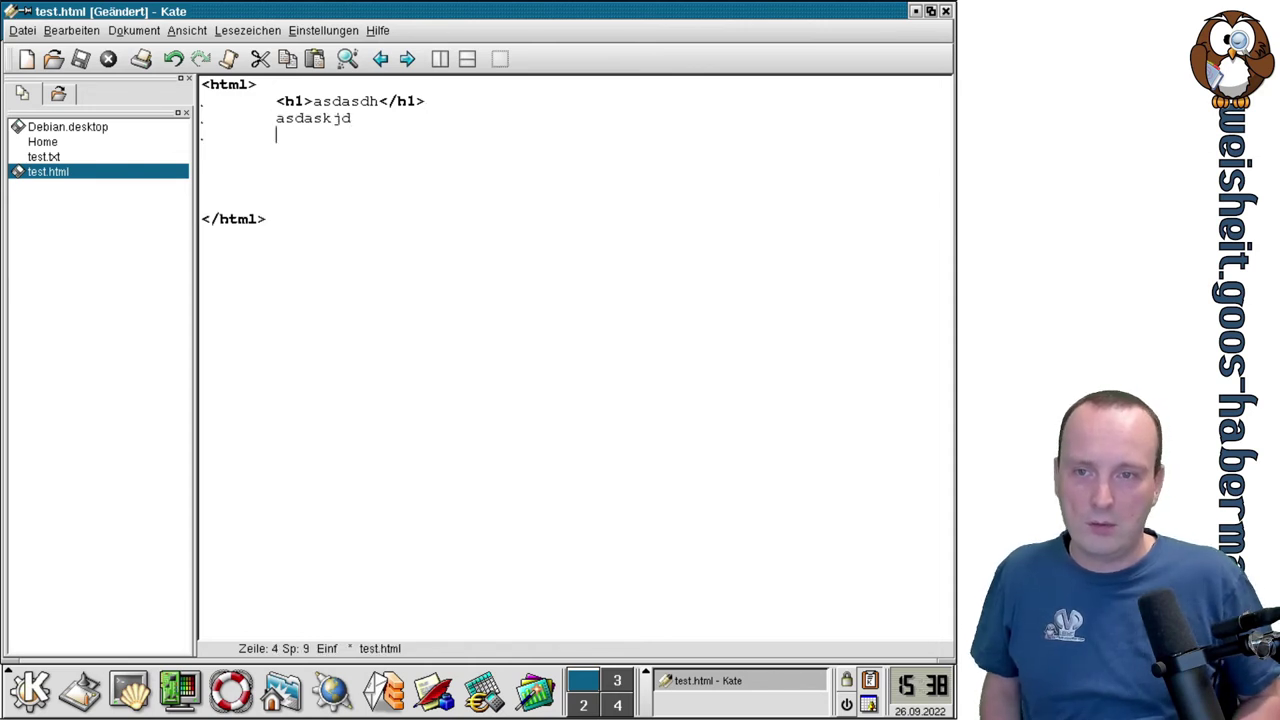
key("Return")
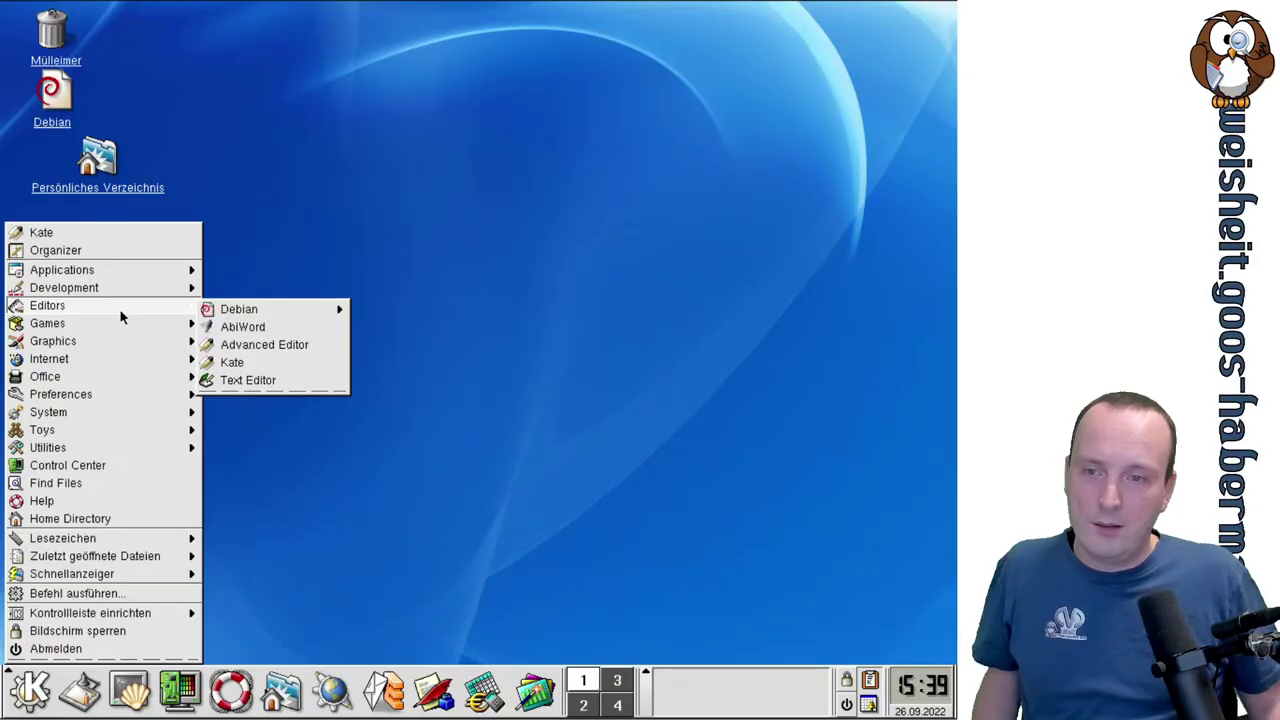
Launch AbiWord from the Editors menu and dismiss its font-path warning.
left_click(228, 327)
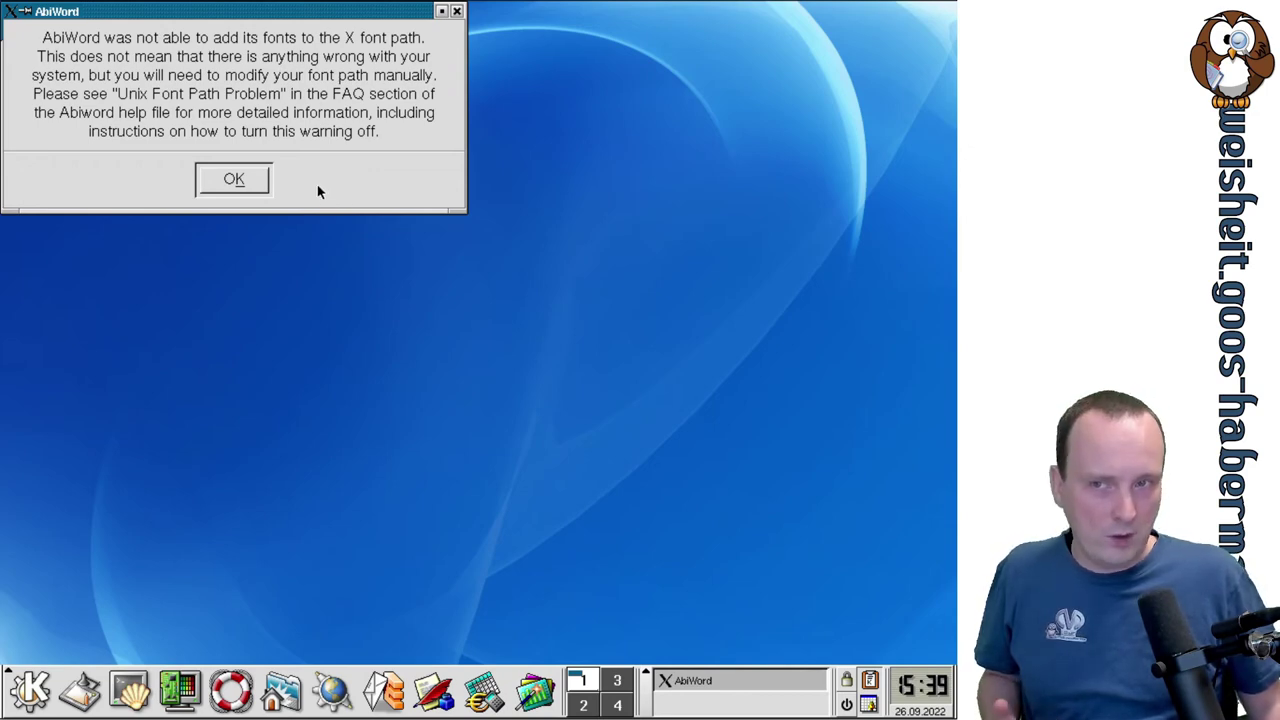
left_click(233, 180)
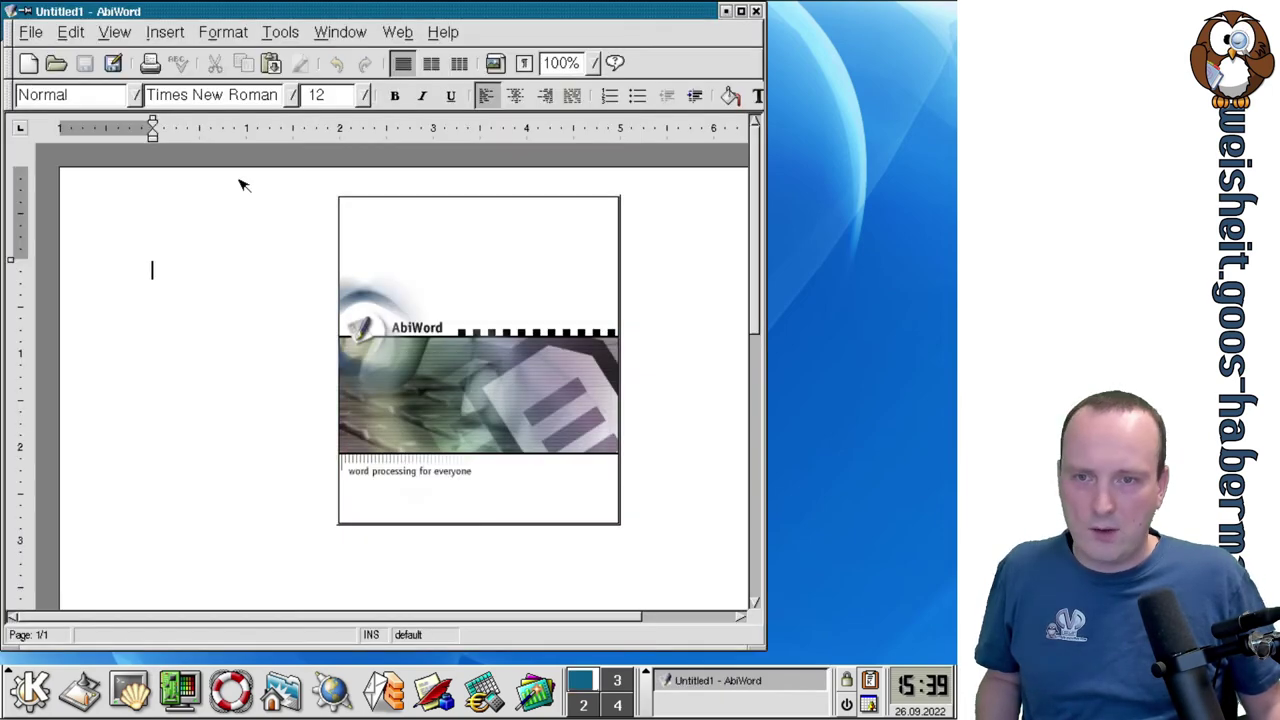
Maximize AbiWord and type four lines: asdasd, asdasd, asd, asd.
left_click(741, 11)
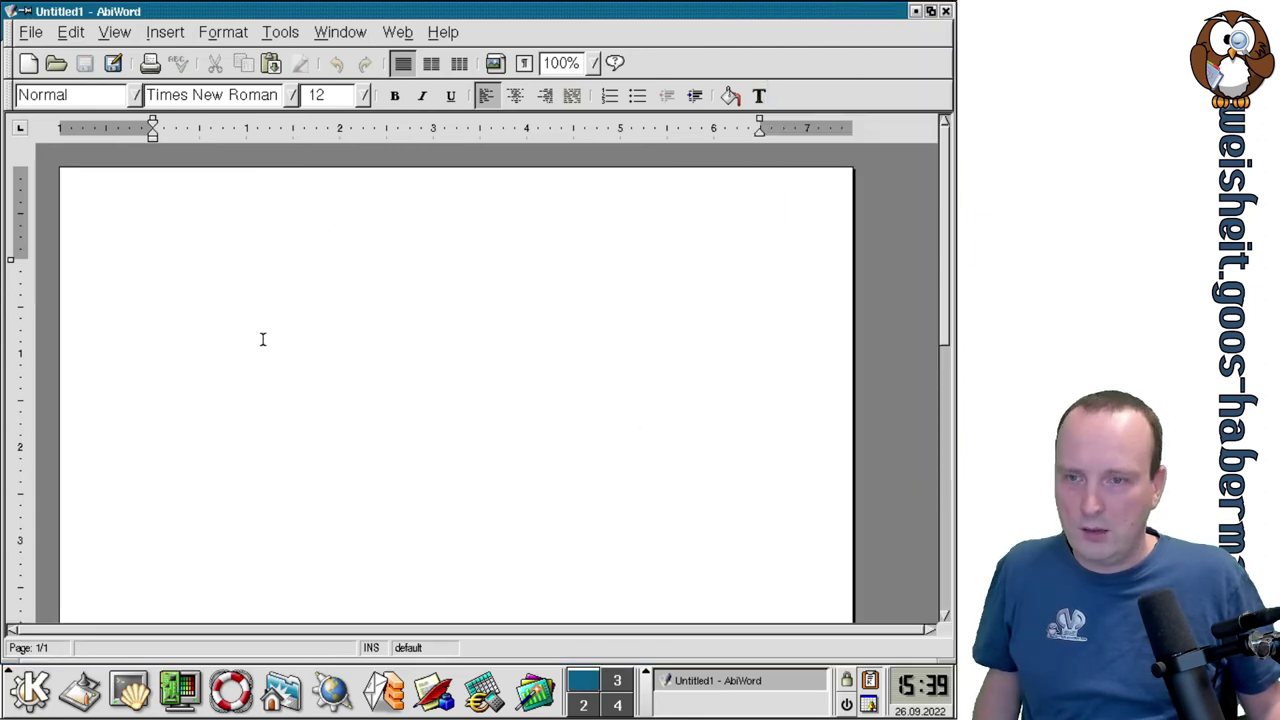
left_click_drag(947, 164, 920, 189)
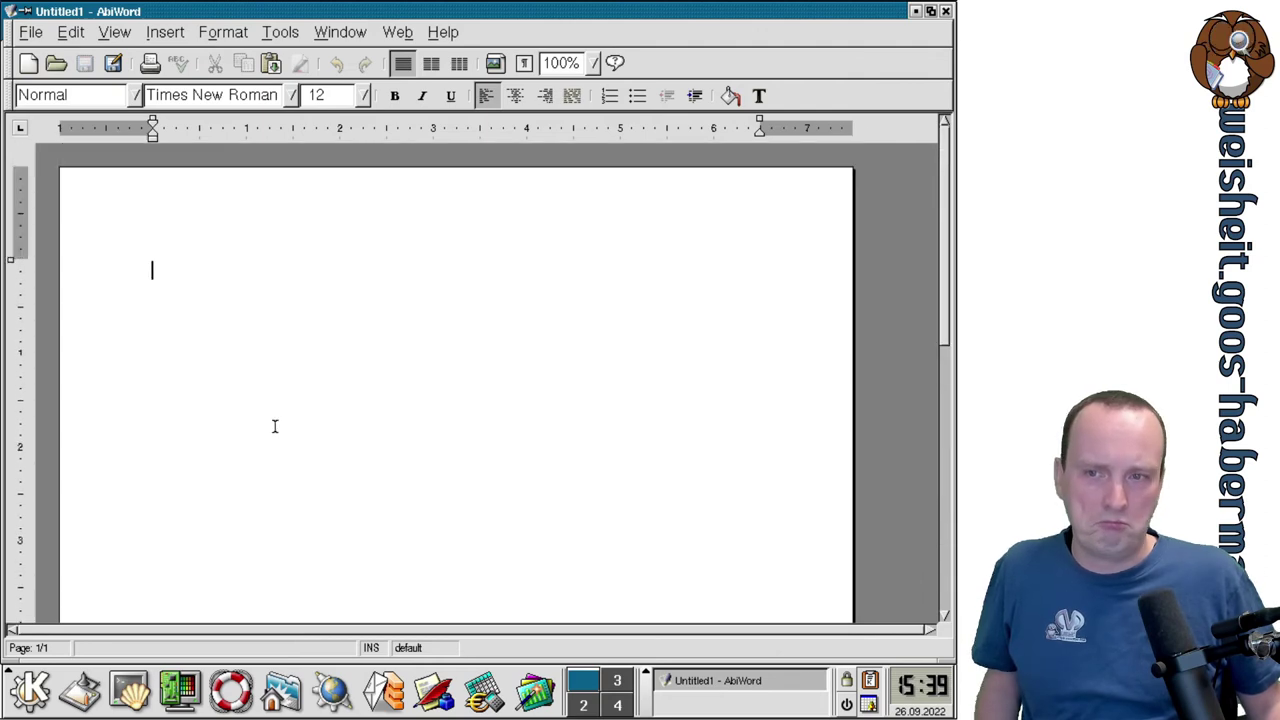
type("asdasd")
key("Return")
type("as")
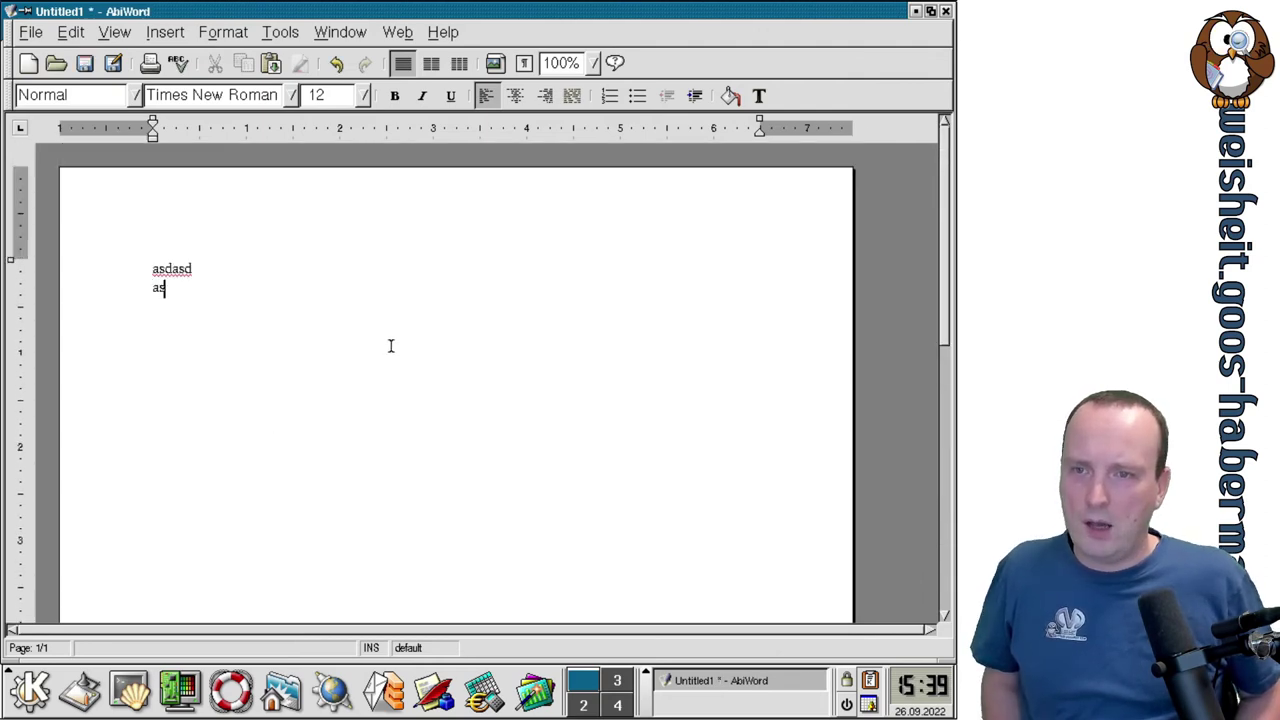
type("dasd")
key("Return")
type("asd")
key("Return")
type("asd")
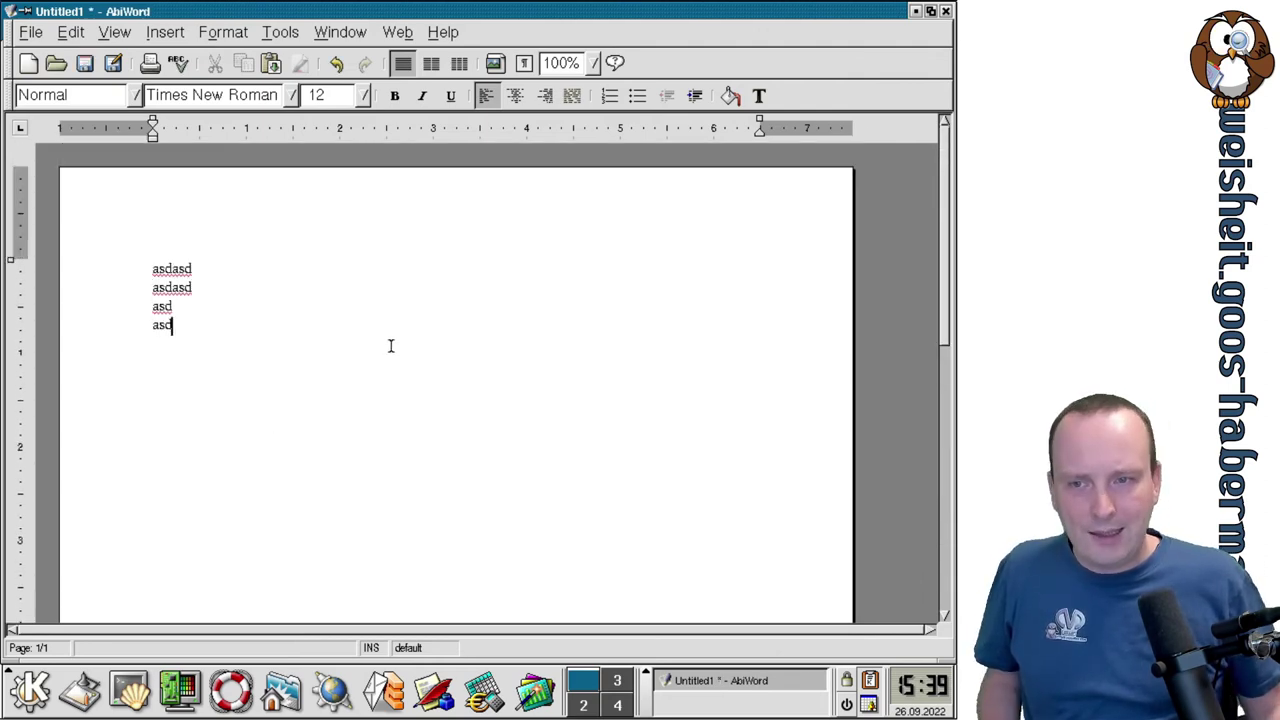
Set all four lines to 24 pt.
left_click_drag(251, 323, 104, 255)
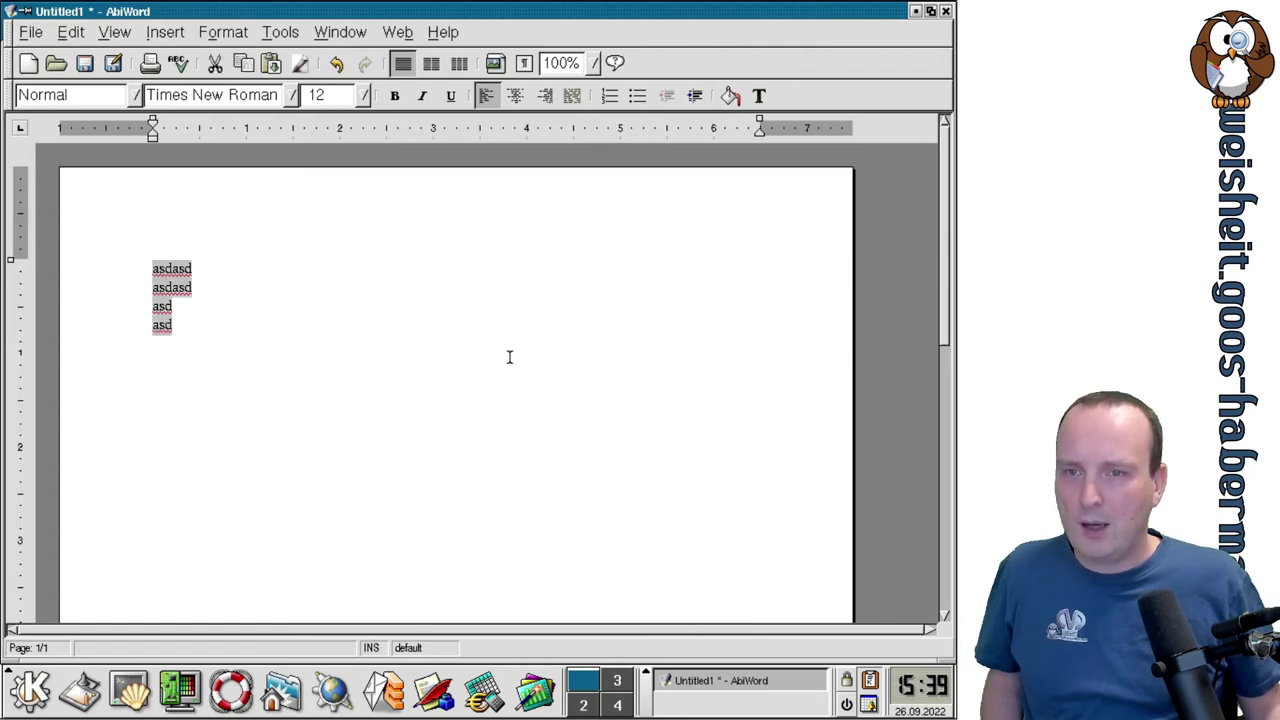
left_click(365, 95)
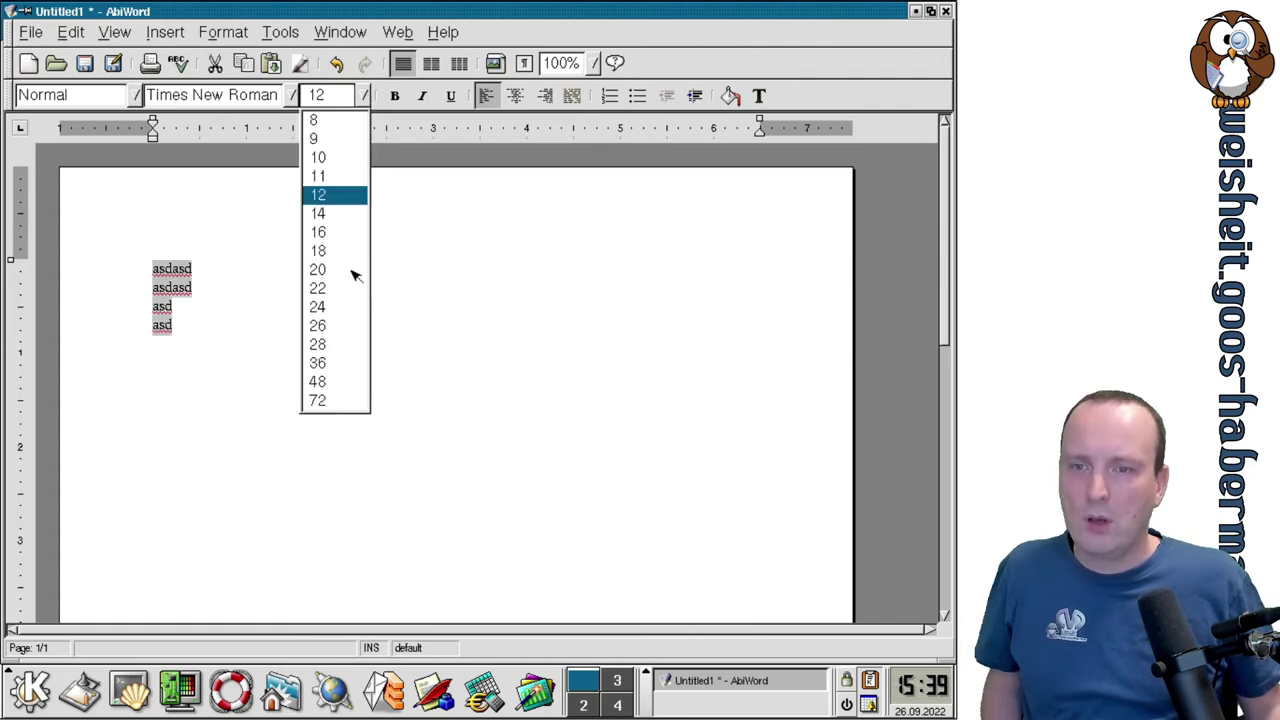
left_click(323, 306)
left_click(330, 307)
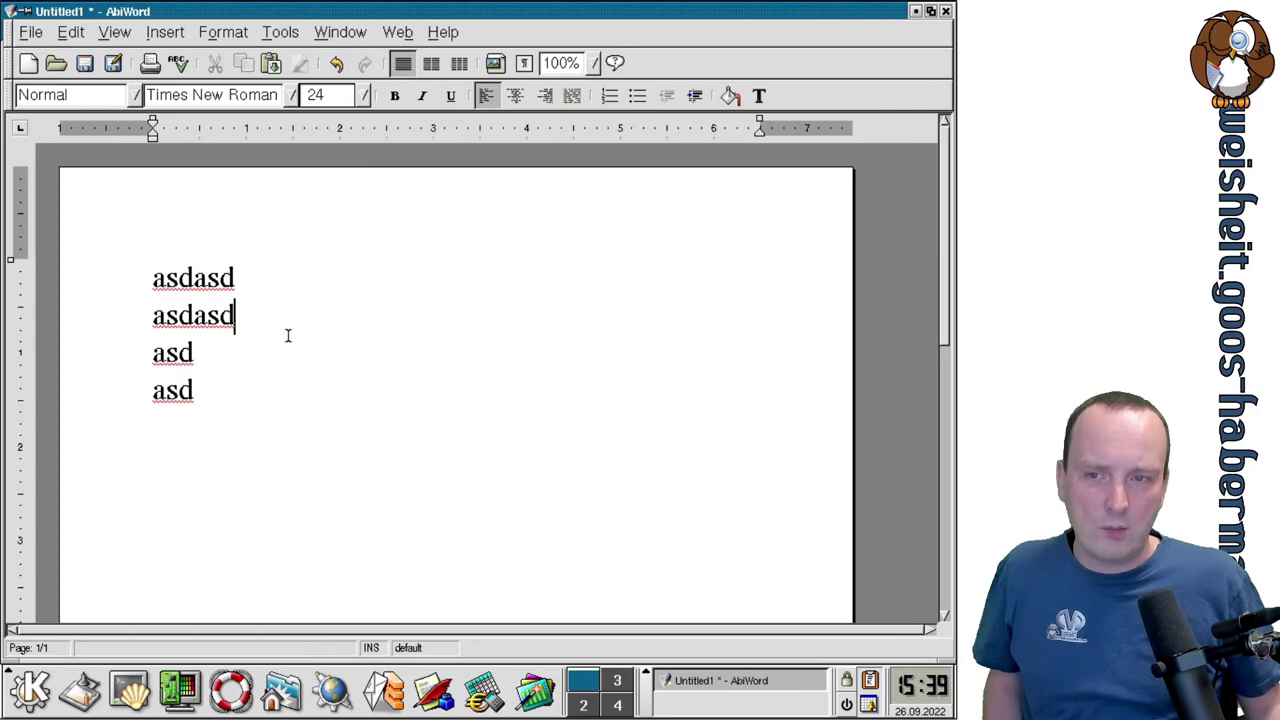
Centre the second and third lines and switch the page to two columns.
left_click_drag(287, 335, 150, 316)
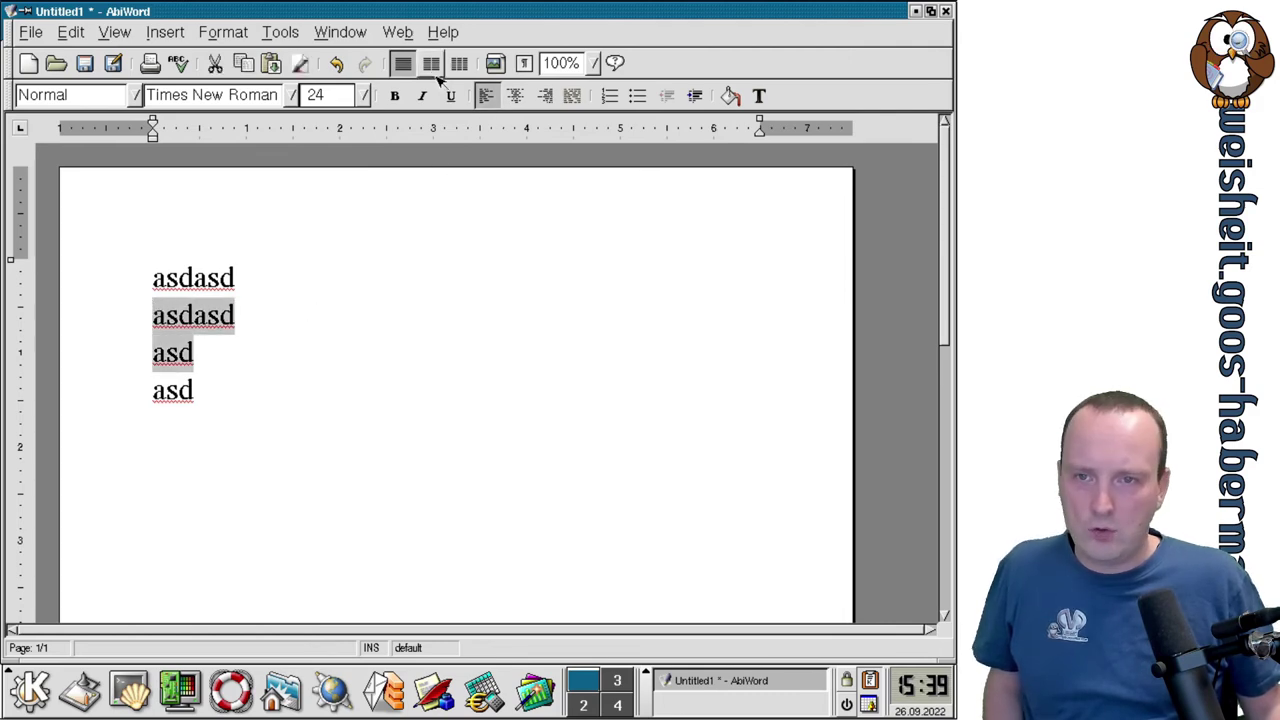
left_click(514, 95)
left_click(610, 268)
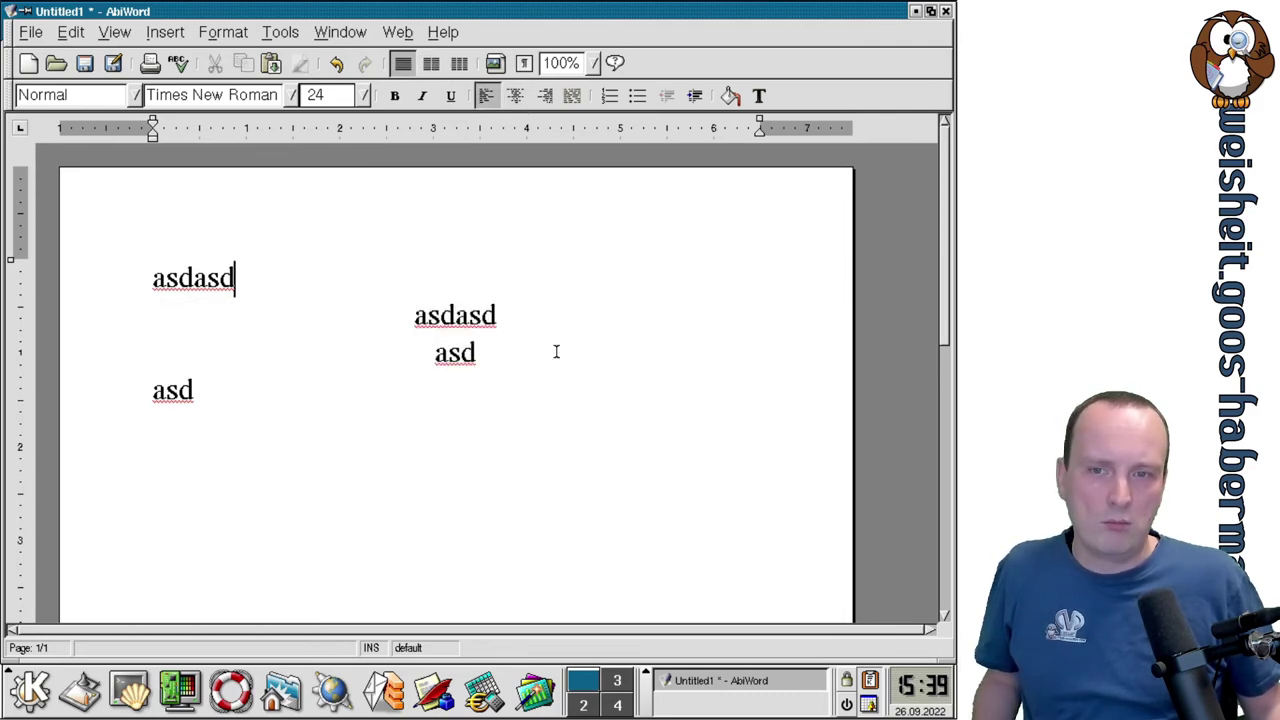
left_click(431, 63)
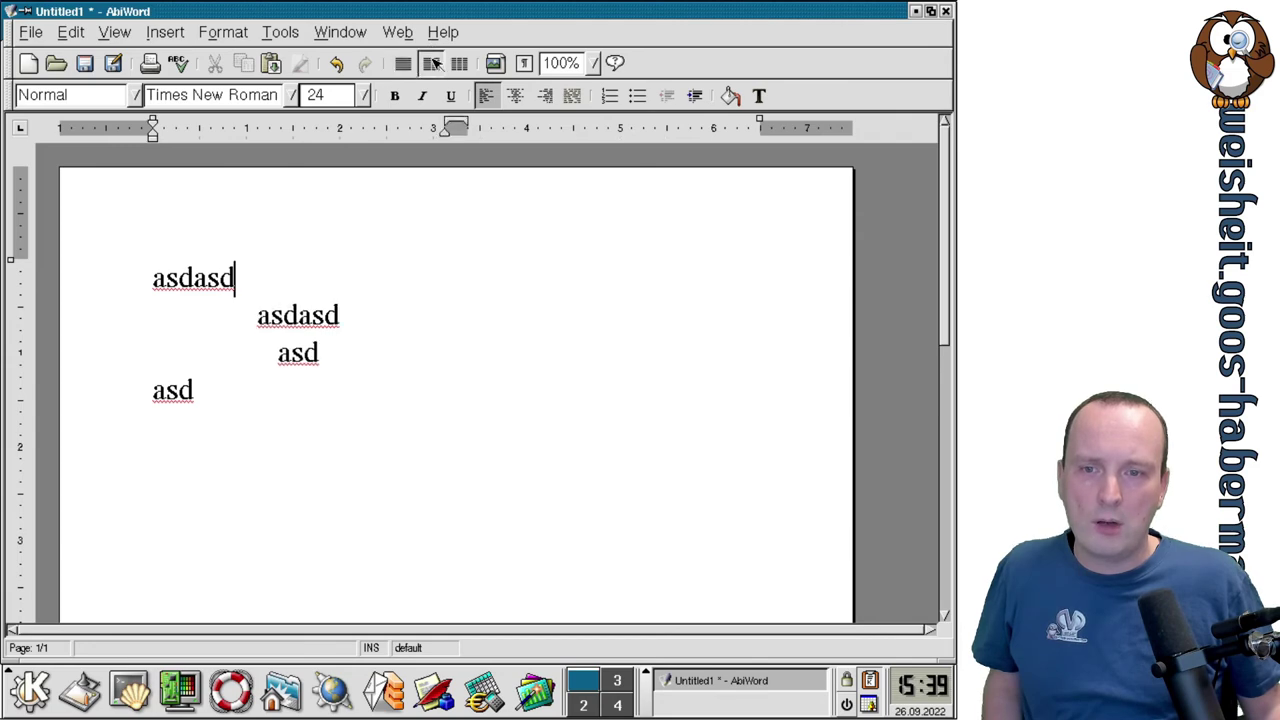
Start inserting a picture at the end of line two.
left_click(521, 309)
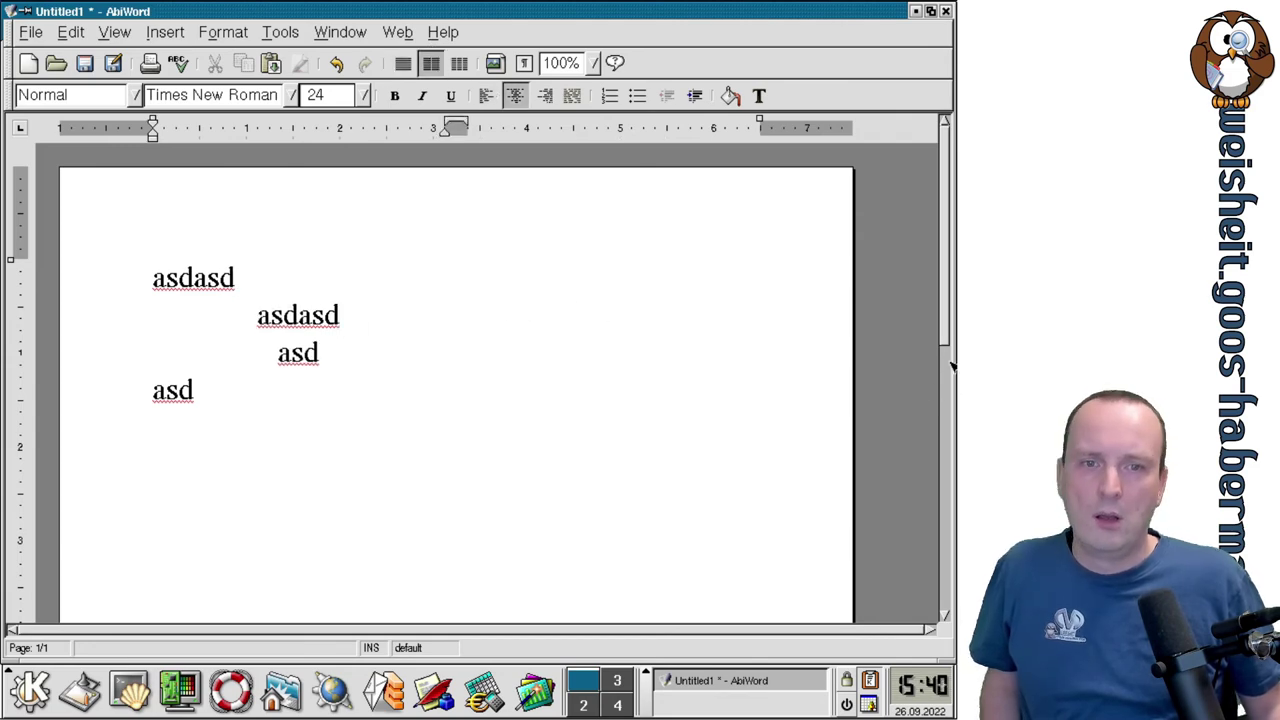
left_click(165, 34)
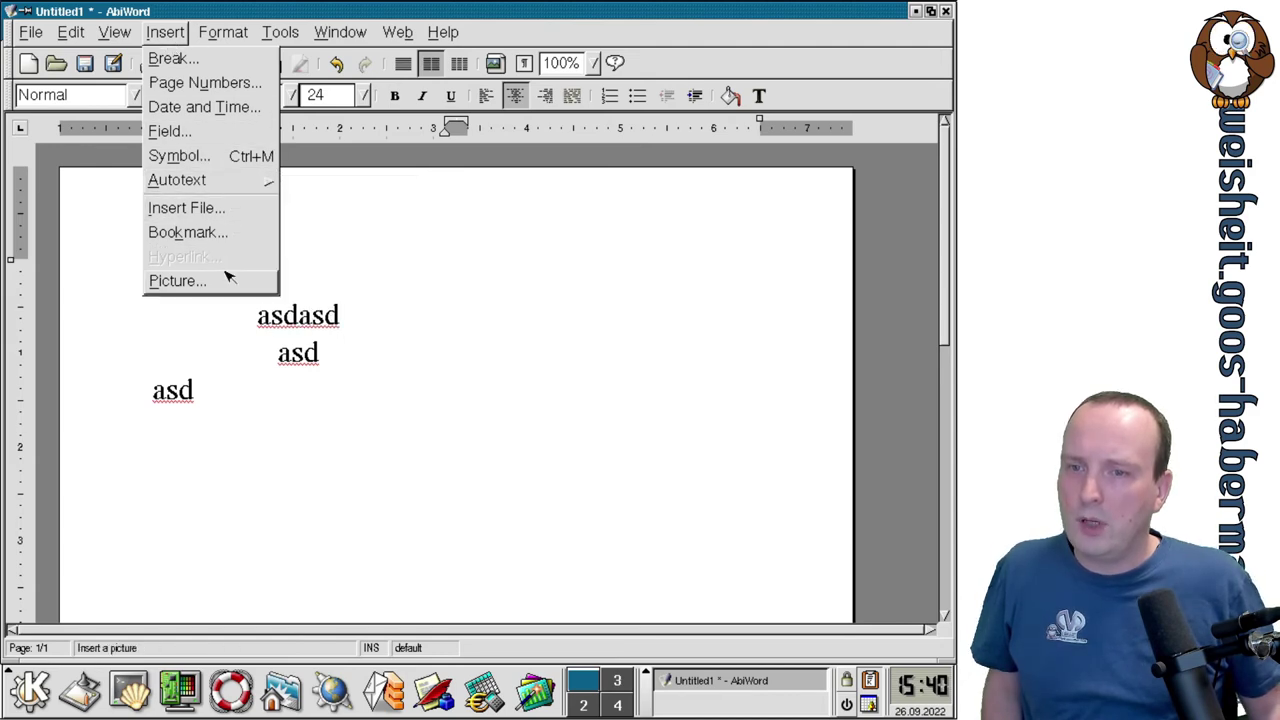
left_click(178, 280)
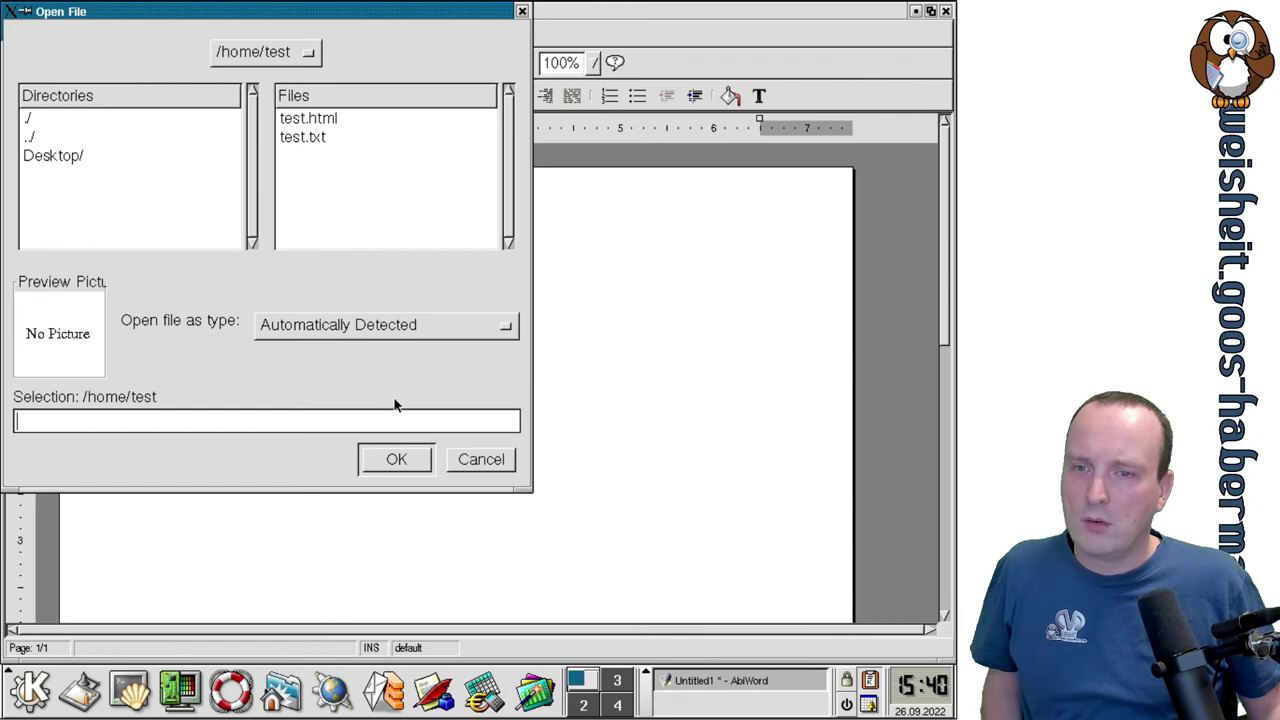
Cancel the picture chooser and run a spelling check through to completion.
left_click(481, 459)
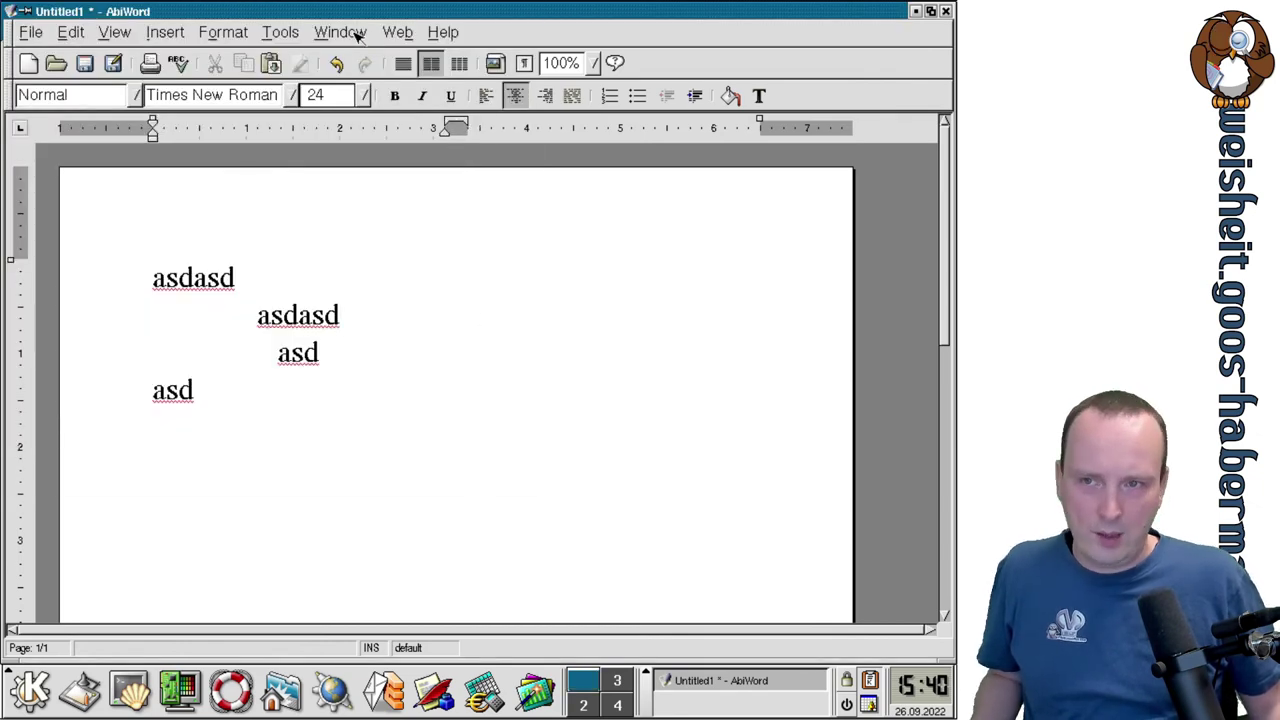
left_click(177, 66)
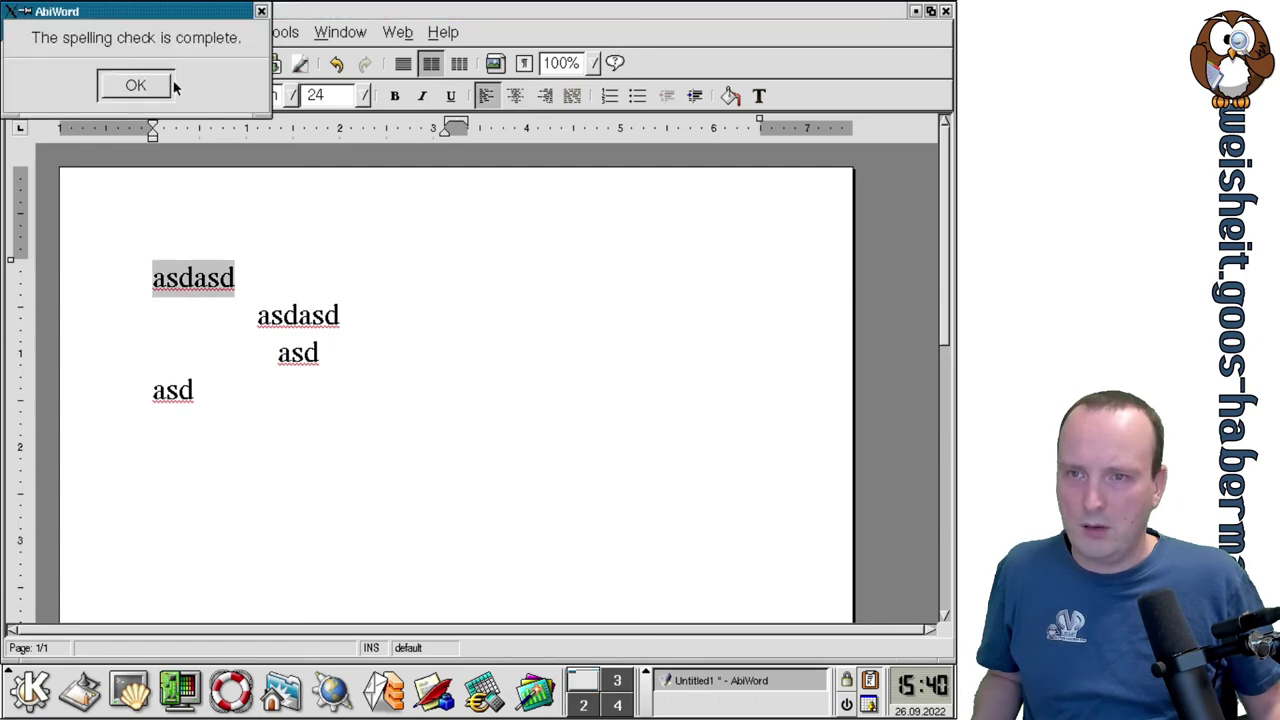
left_click(169, 88)
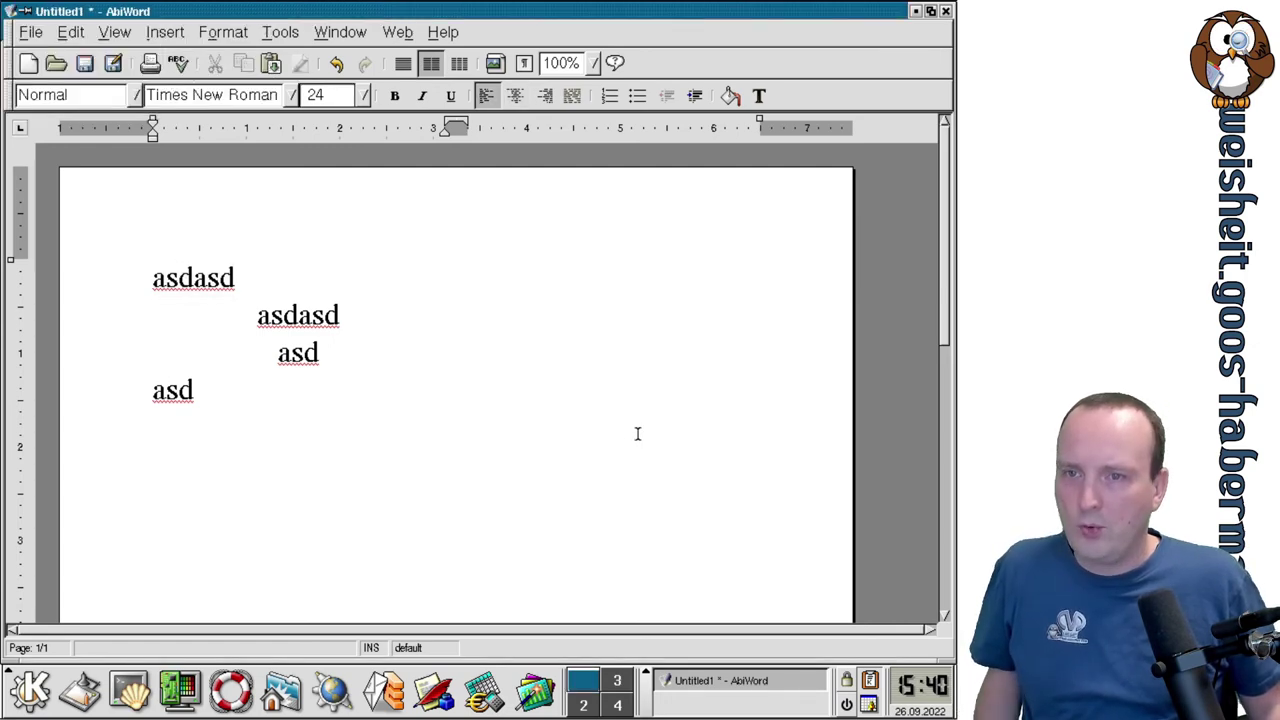
left_click(172, 36)
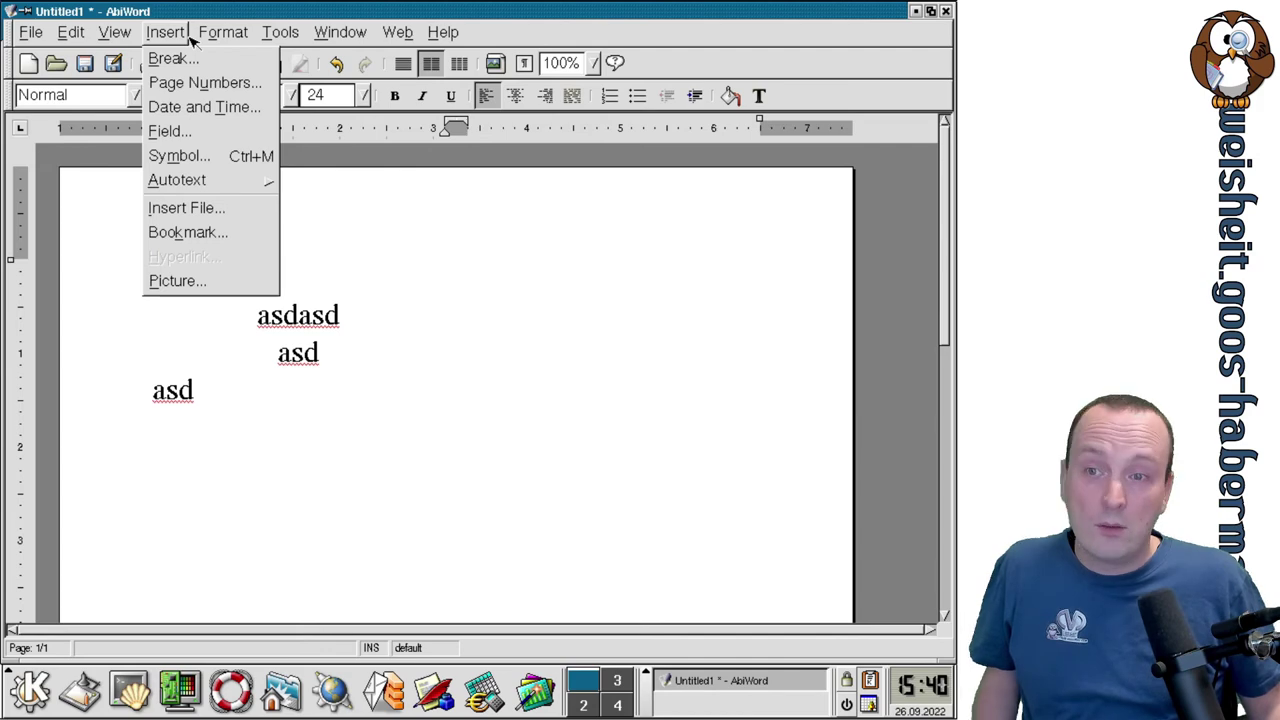
Insert a Date and Time field showing the weekday (Monday).
left_click(203, 133)
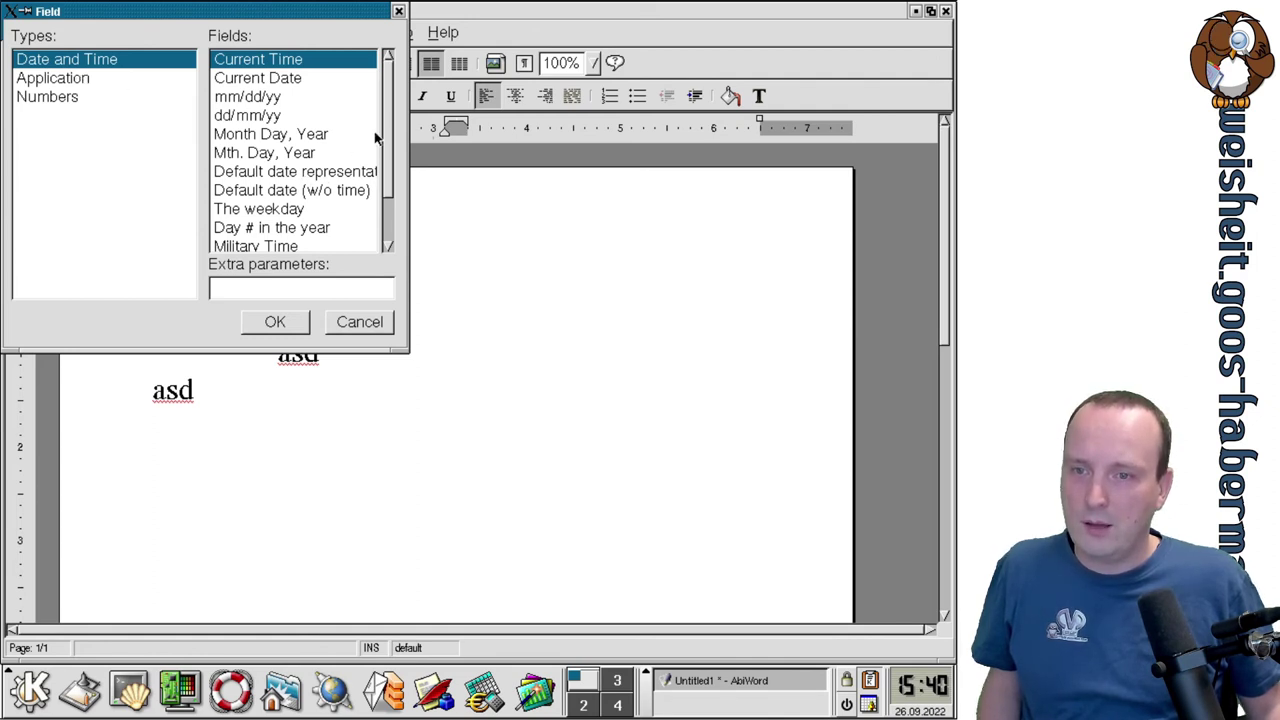
scroll(390, 136, "down", 1)
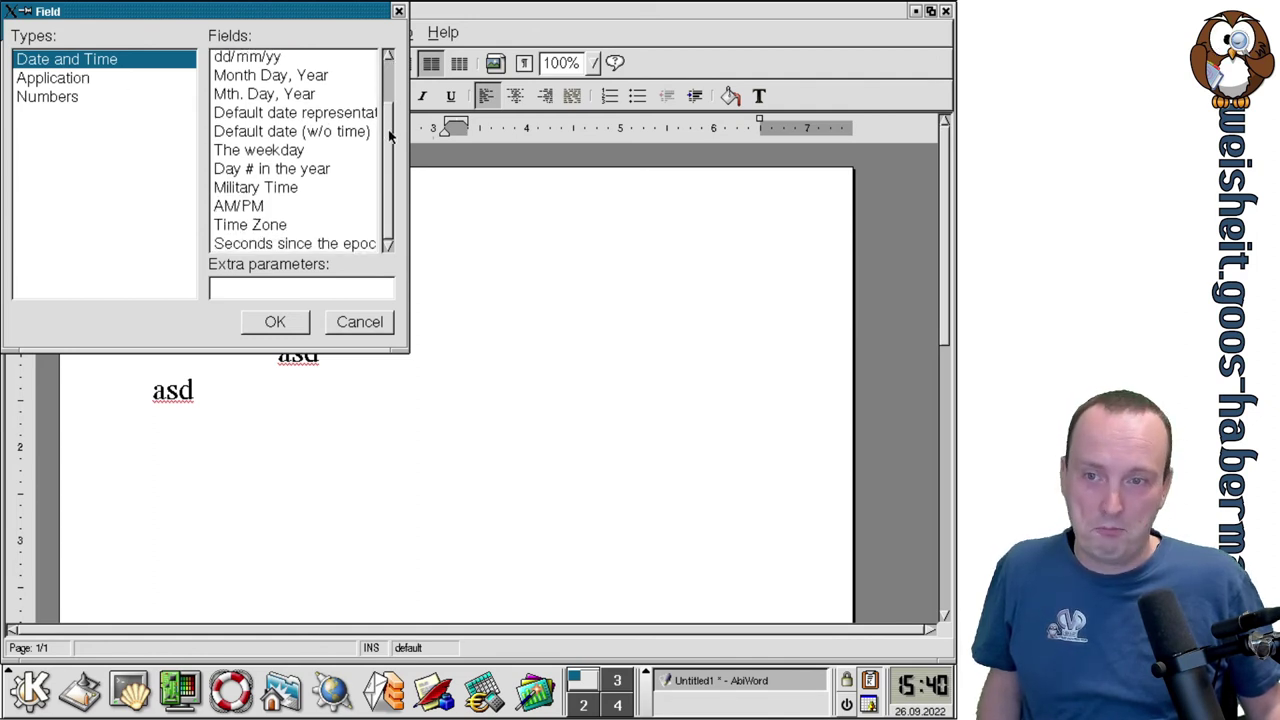
scroll(390, 136, "up", 1)
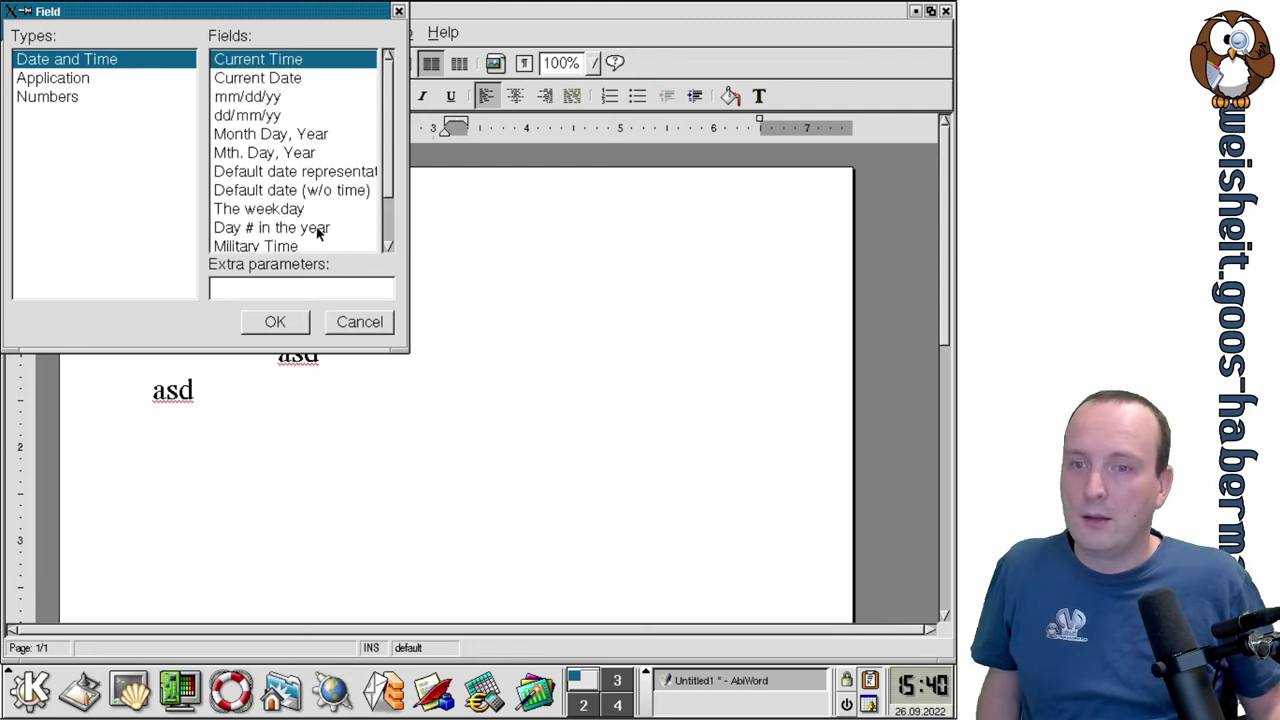
left_click(275, 208)
left_click(299, 324)
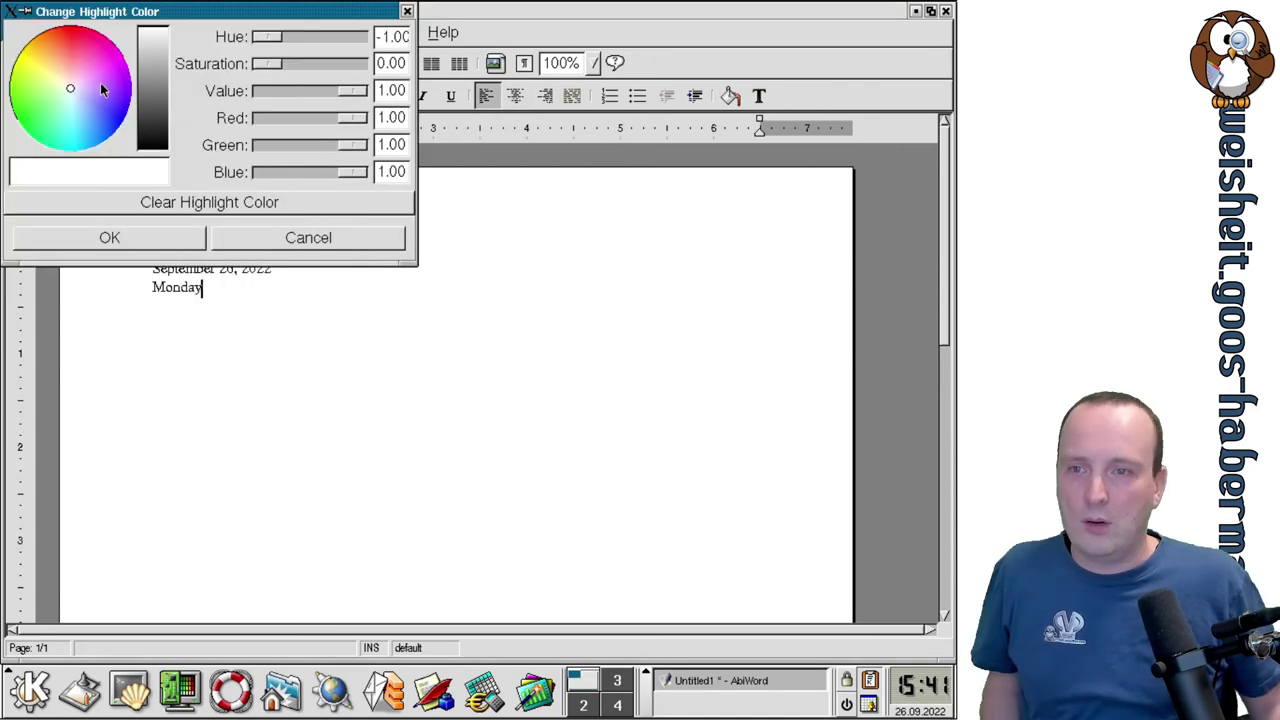
Type asdasdasd with a red highlight colour.
left_click(88, 47)
left_click(64, 28)
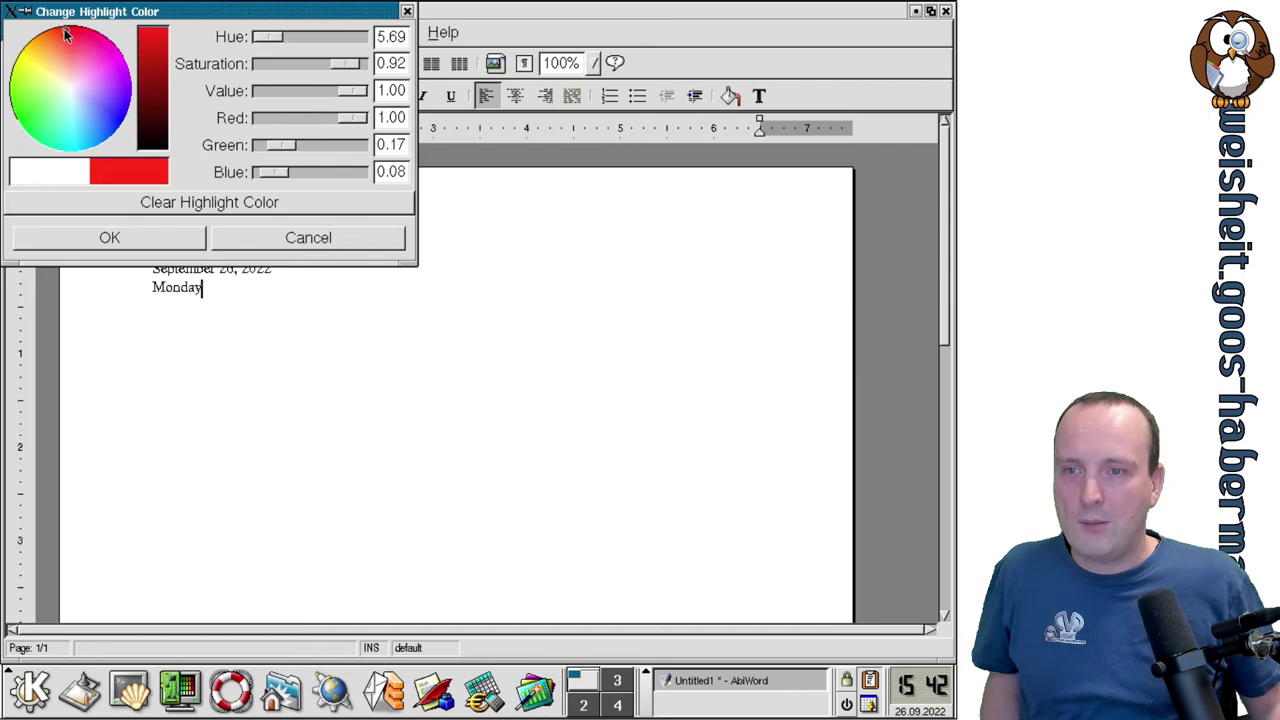
left_click(185, 242)
type("asdasdasd")
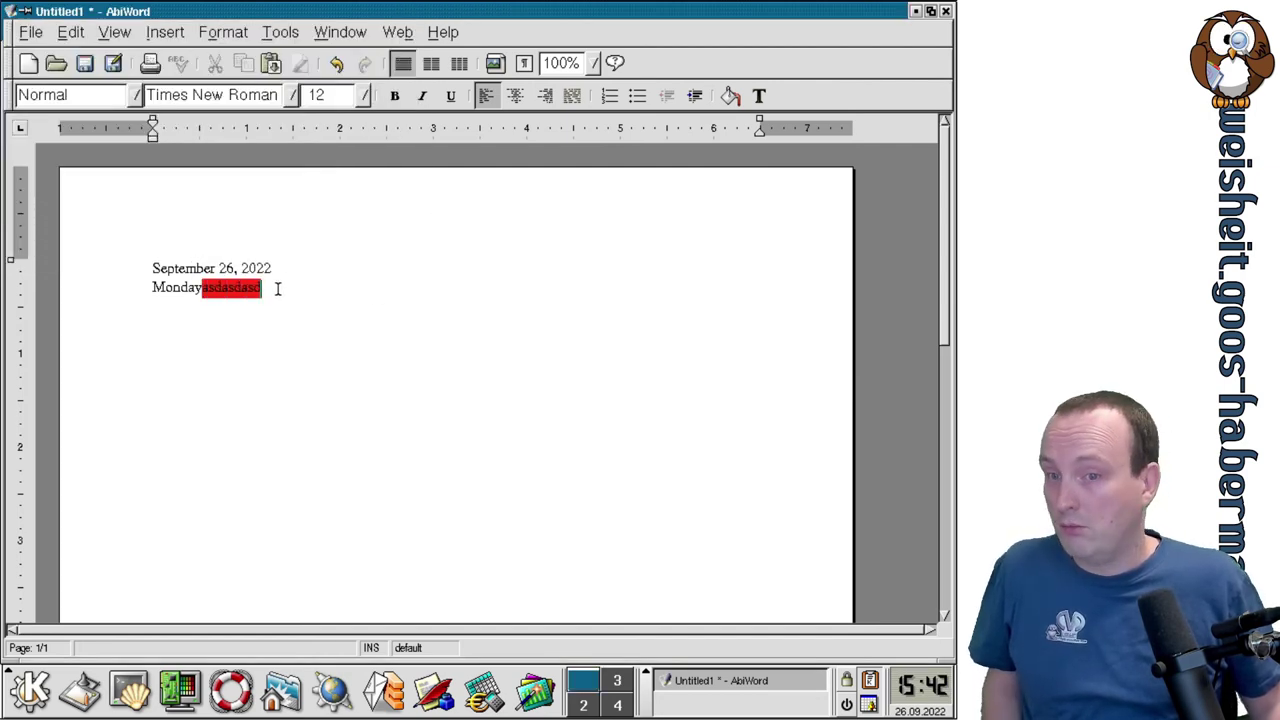
Make the date and day lines bold, italic and underlined.
left_click_drag(277, 286, 170, 263)
left_click(394, 95)
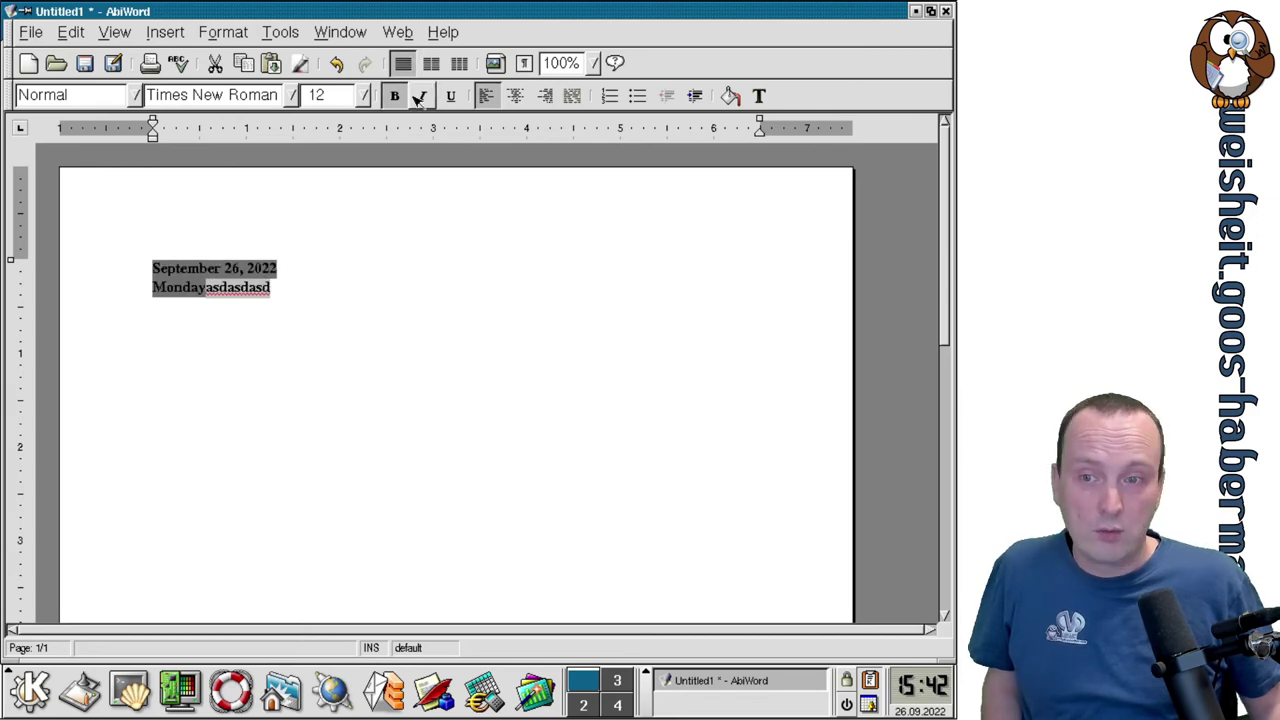
left_click(423, 96)
left_click(450, 96)
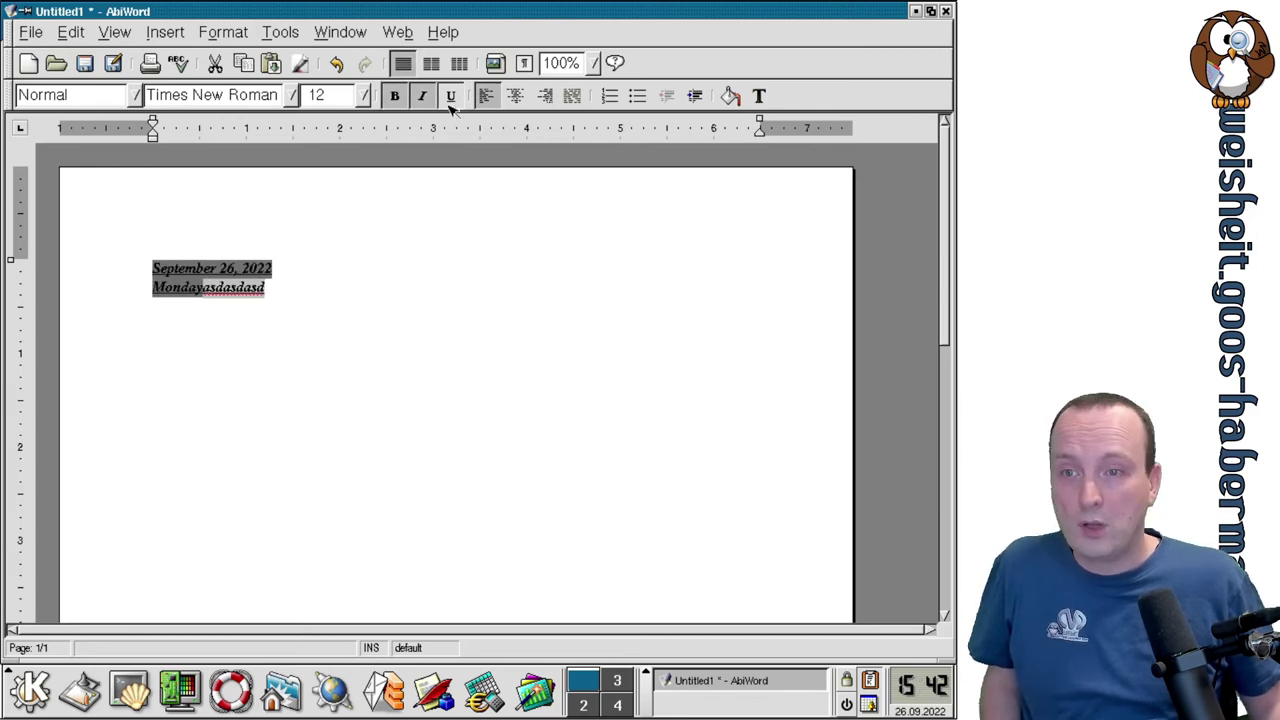
left_click(293, 98)
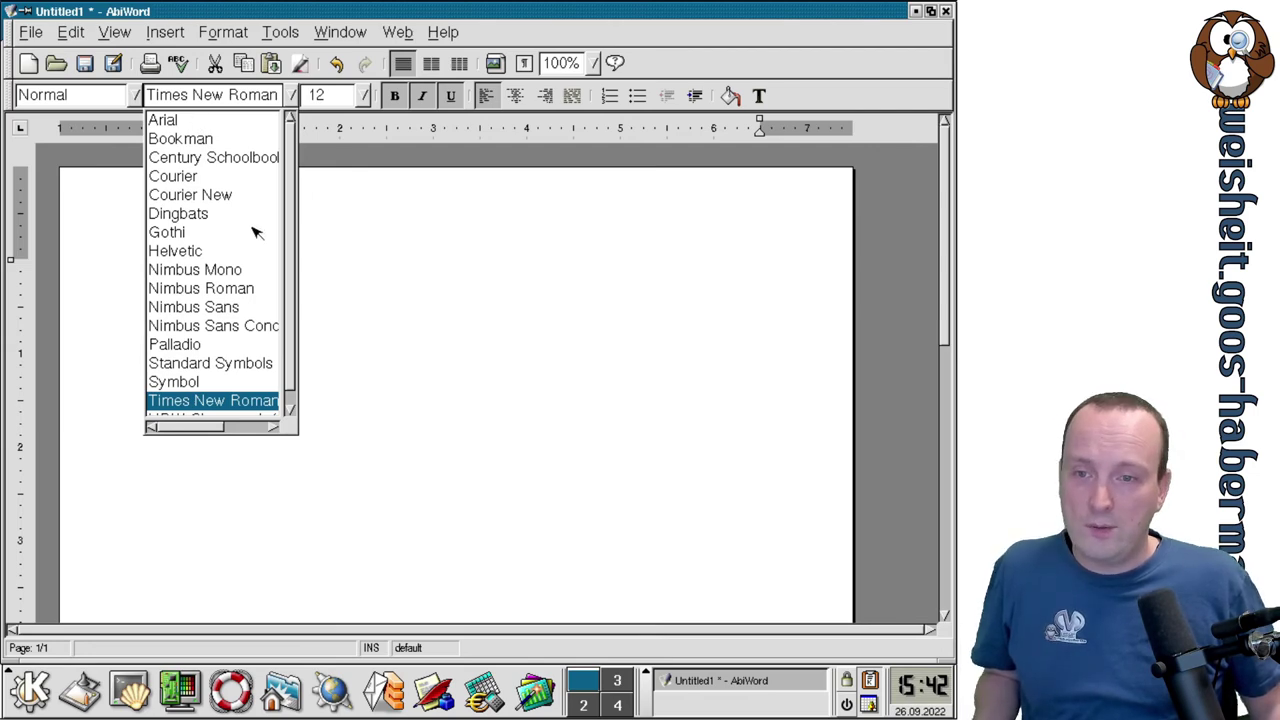
Set the date and day lines in the Bookman font and deselect them.
left_click_drag(289, 209, 291, 246)
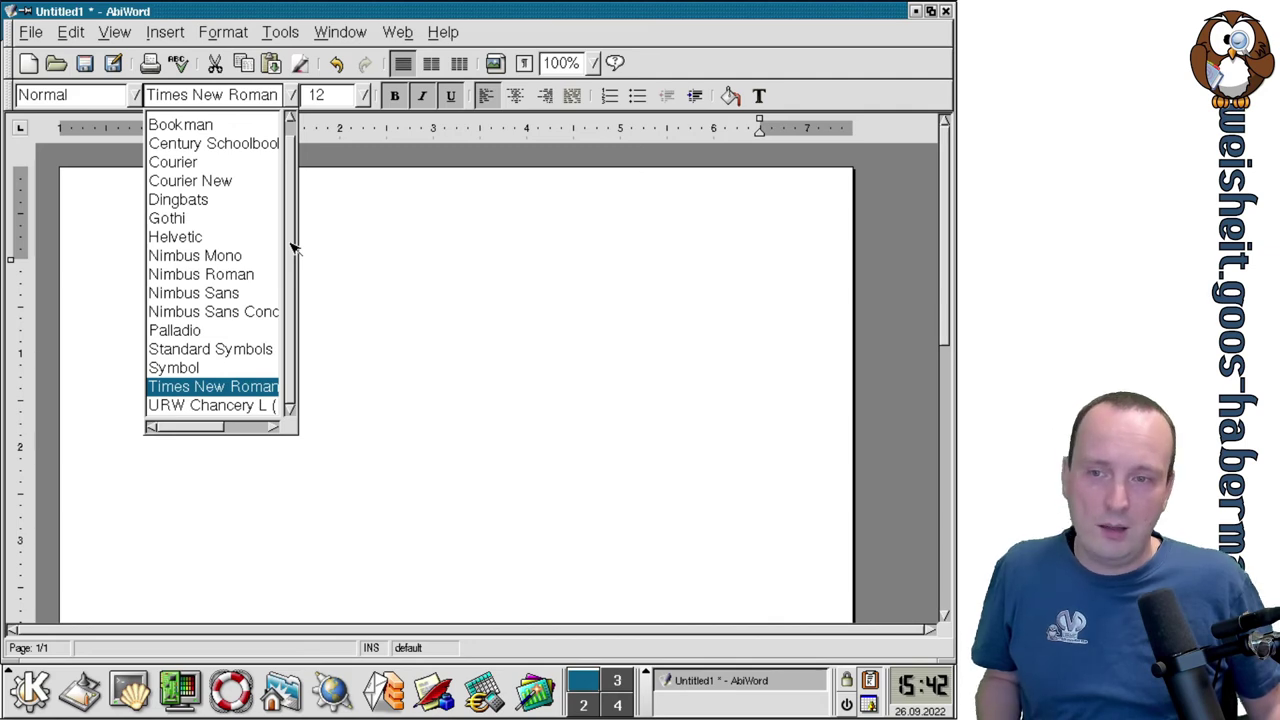
left_click_drag(293, 247, 297, 213)
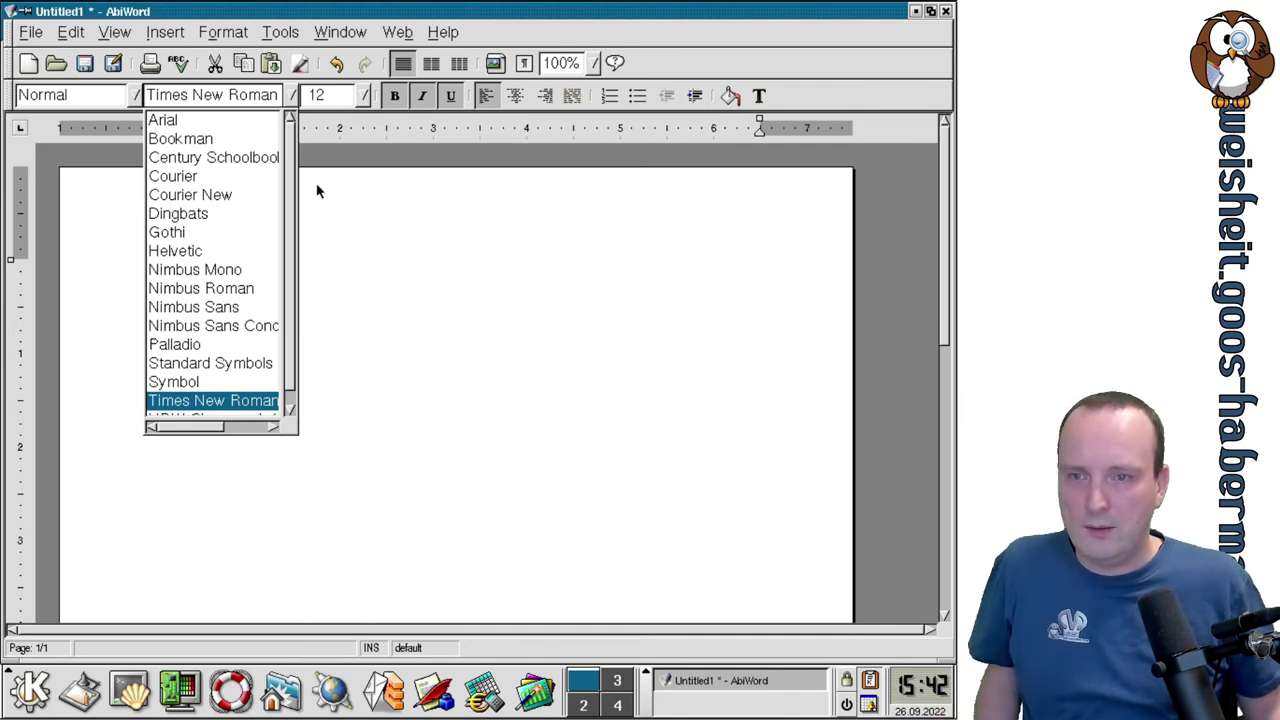
left_click(220, 138)
left_click(555, 357)
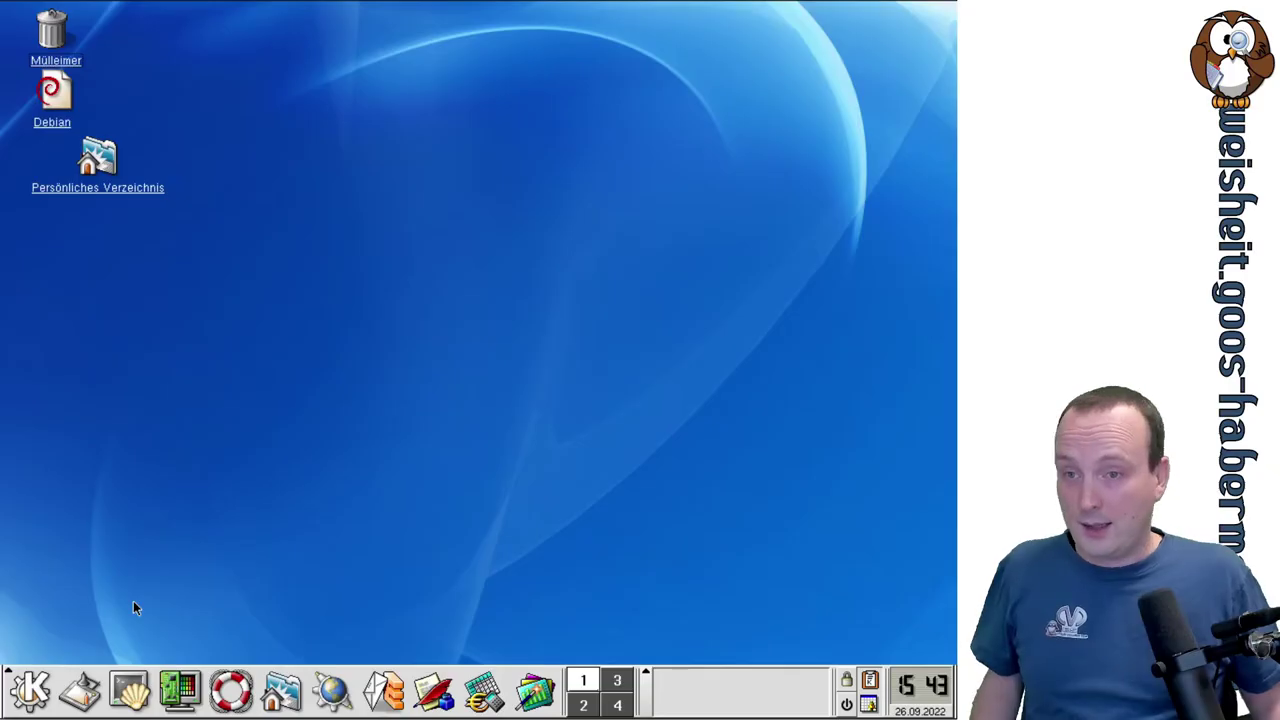
Launch KWord from the K menu's Office submenu.
left_click(40, 703)
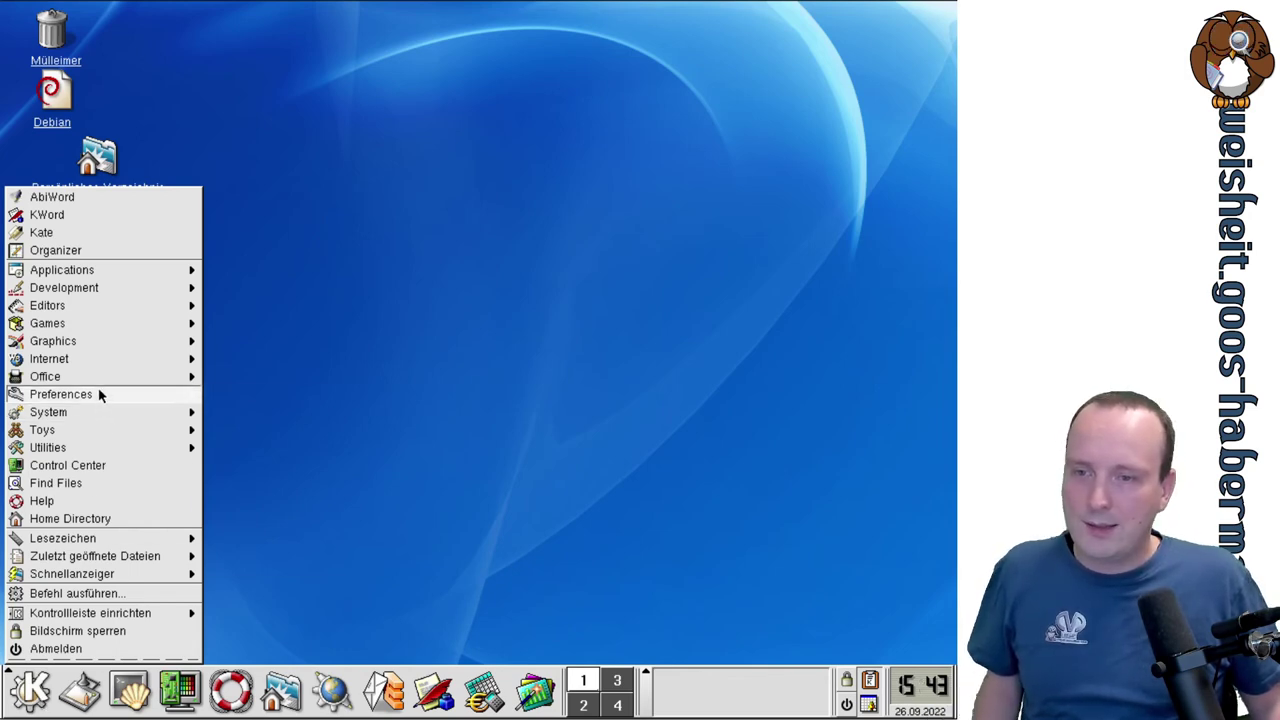
mouse_move(98, 376)
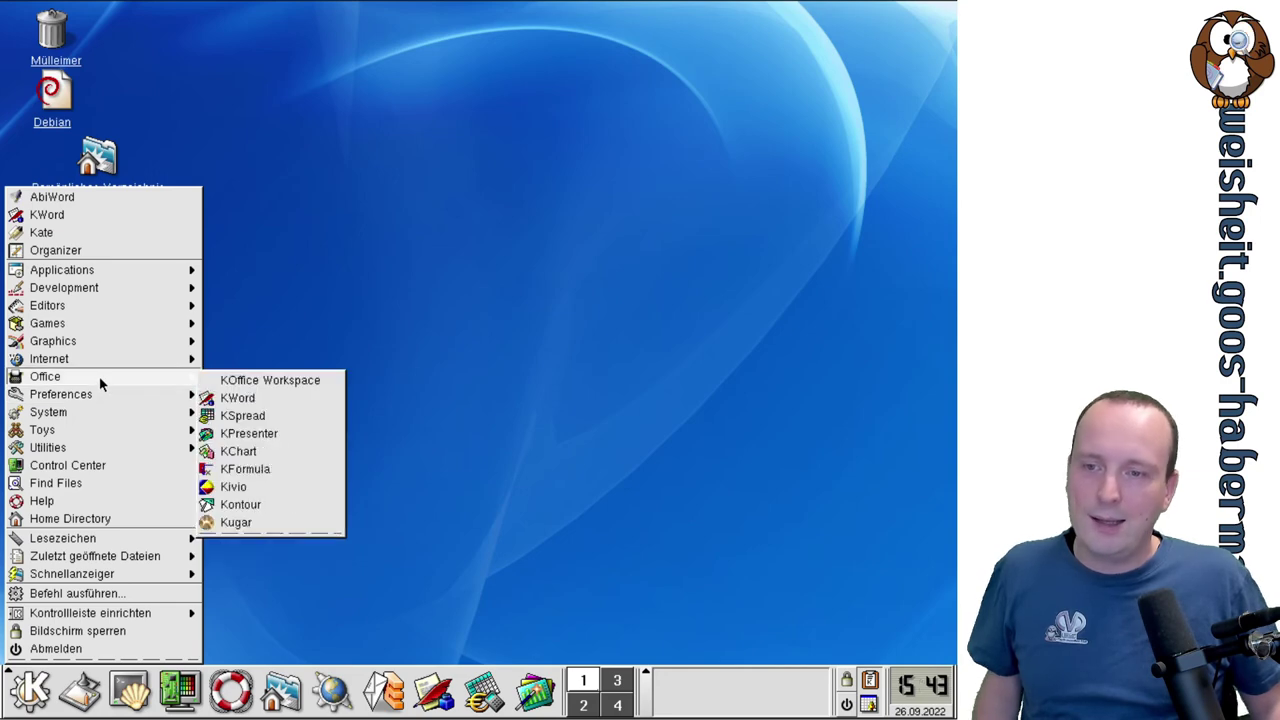
left_click(223, 399)
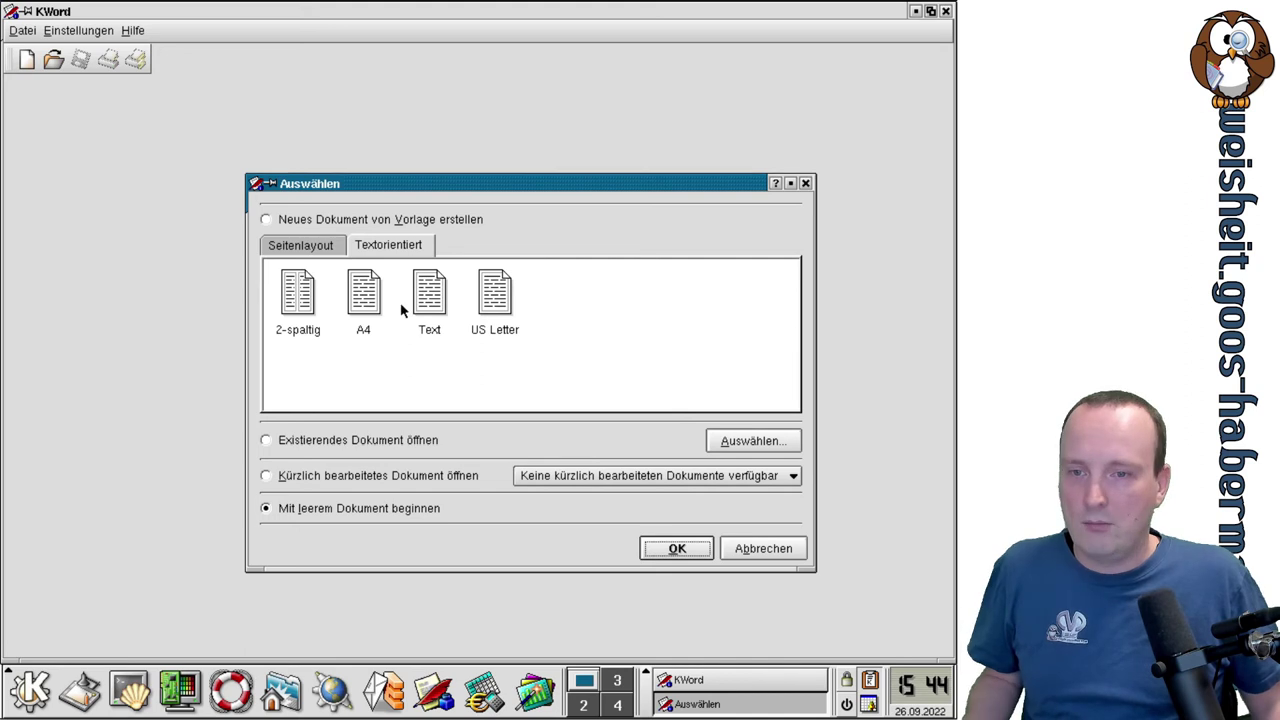
Start a blank A4 document, type asdasd and set it to 20 pt.
double_click(365, 294)
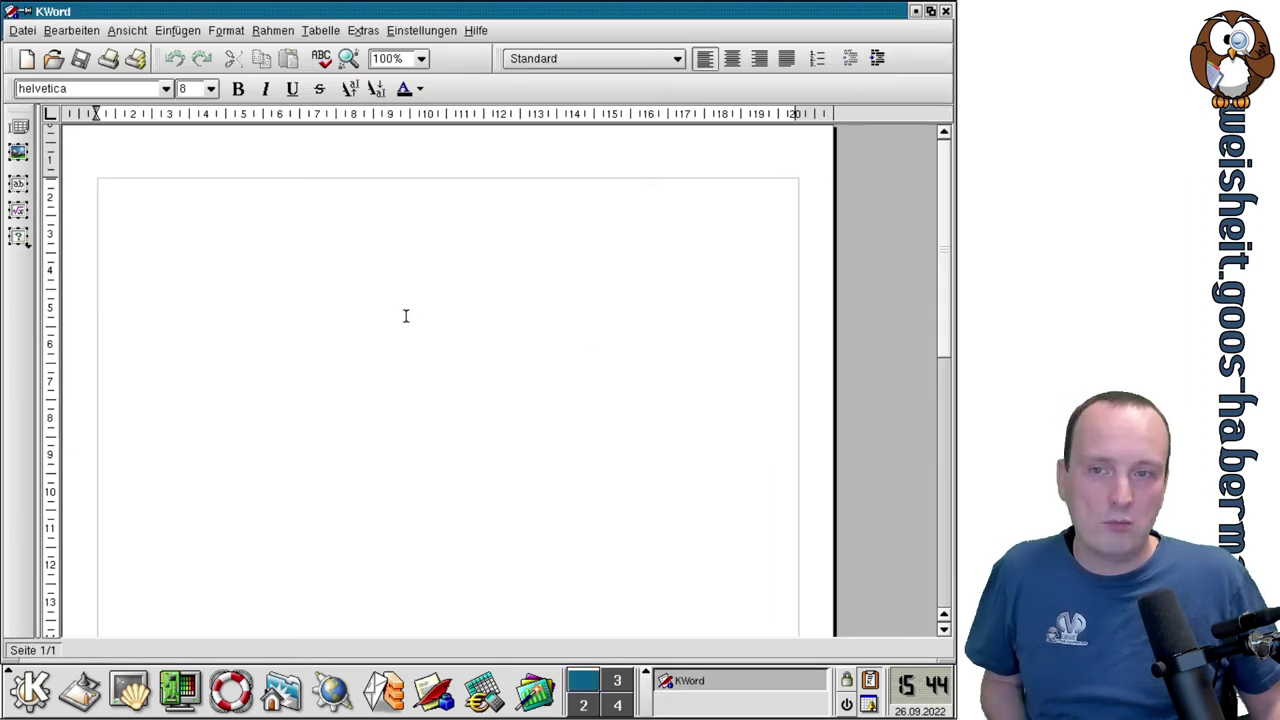
type("asdasd")
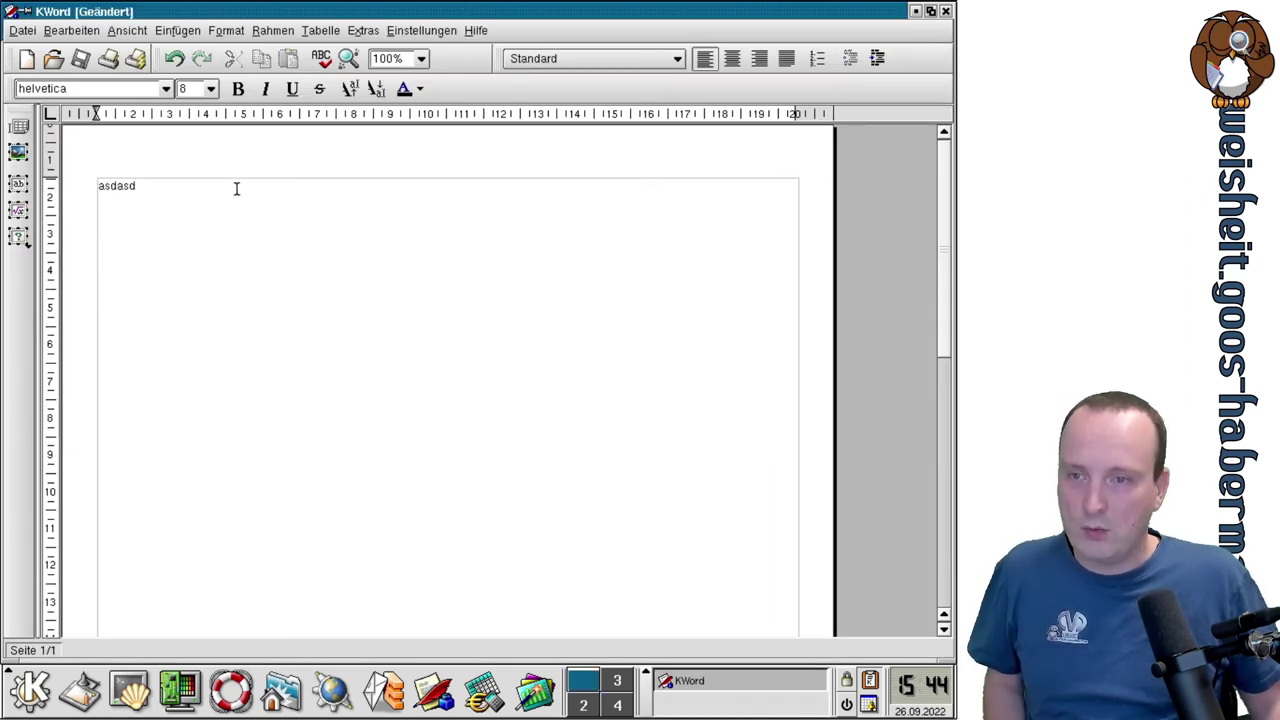
left_click_drag(237, 187, 65, 175)
left_click(65, 175)
left_click_drag(188, 187, 84, 167)
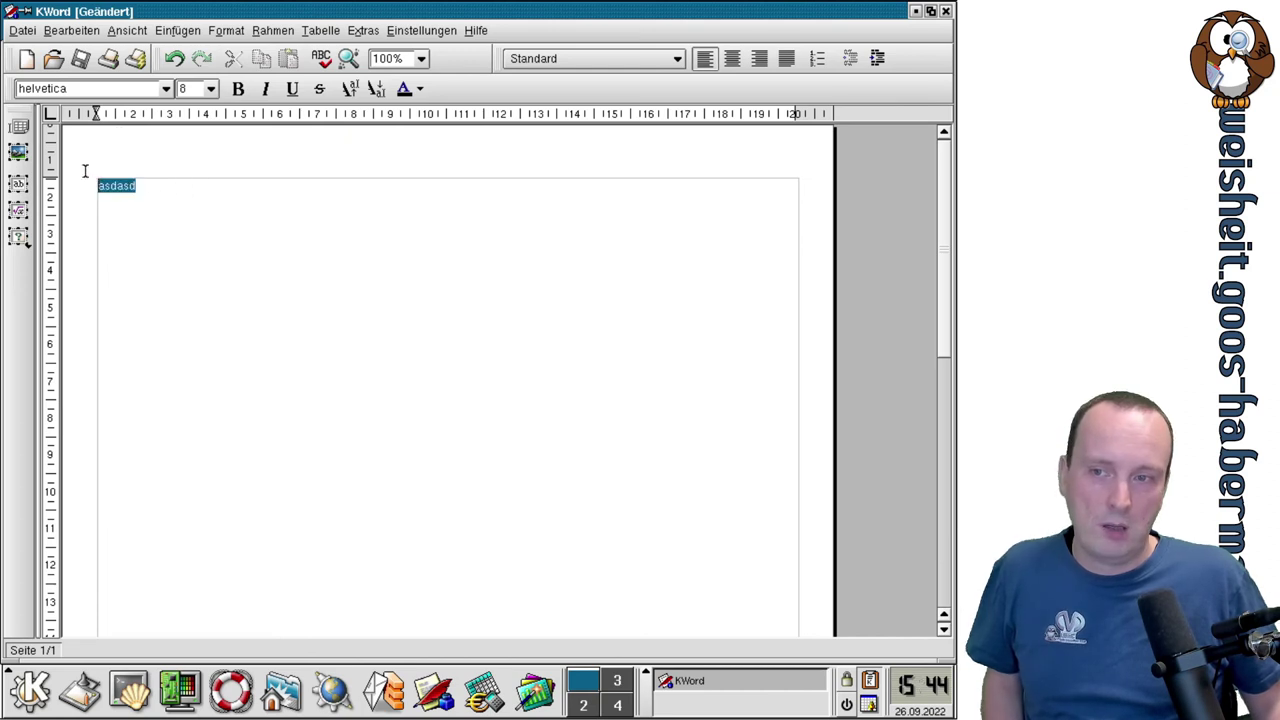
left_click(211, 89)
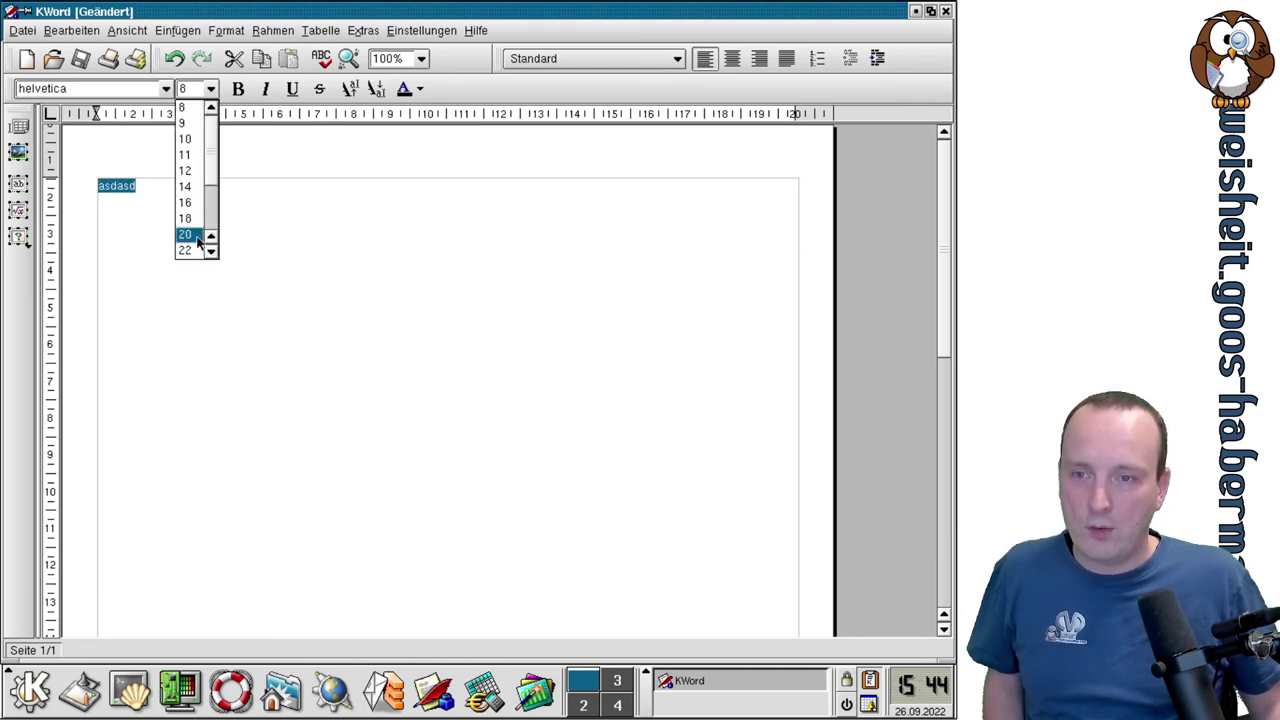
left_click(194, 238)
Make asdasd bold, italic, underlined and struck through, leaving a normal baseline.
left_click(238, 89)
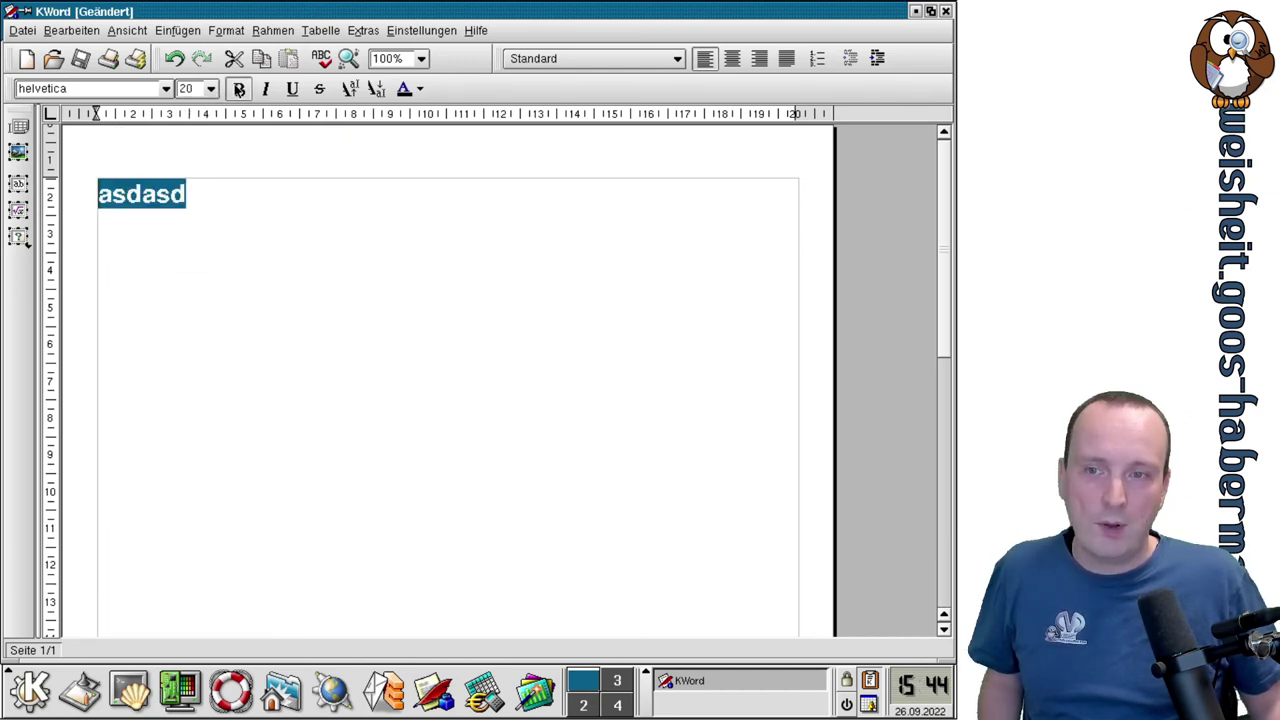
left_click(266, 90)
left_click(297, 95)
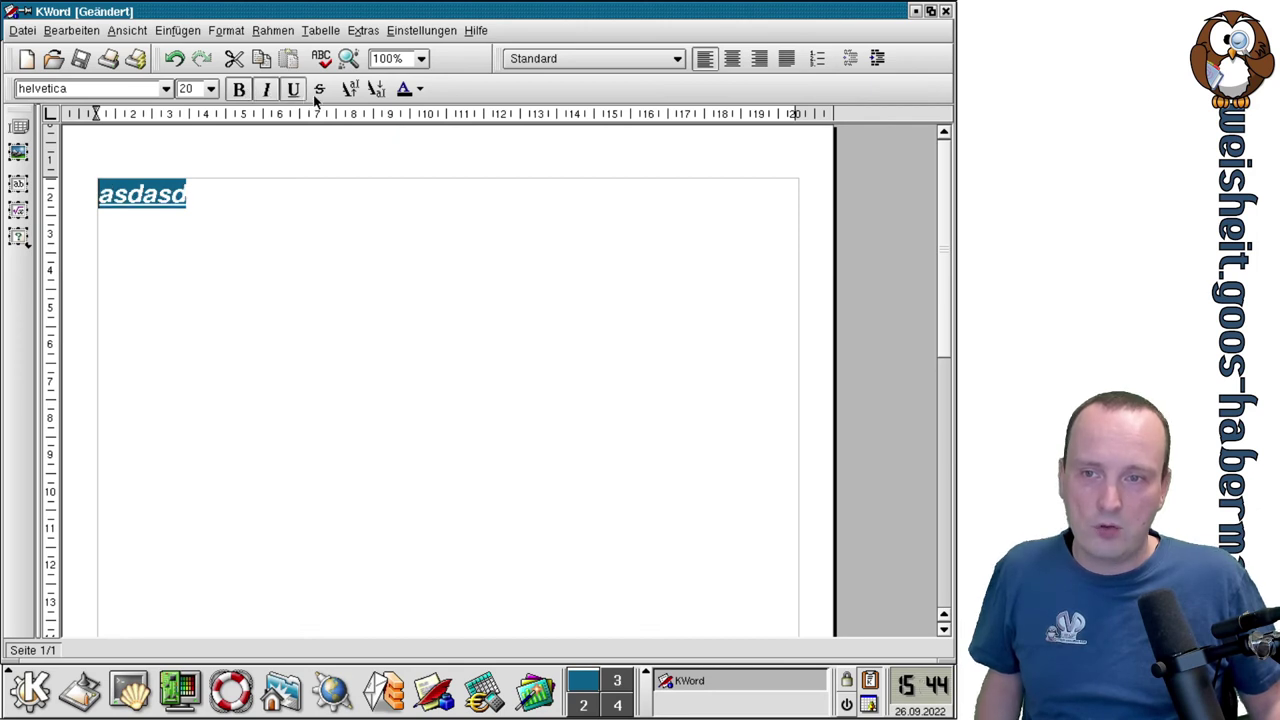
left_click(319, 91)
left_click(351, 90)
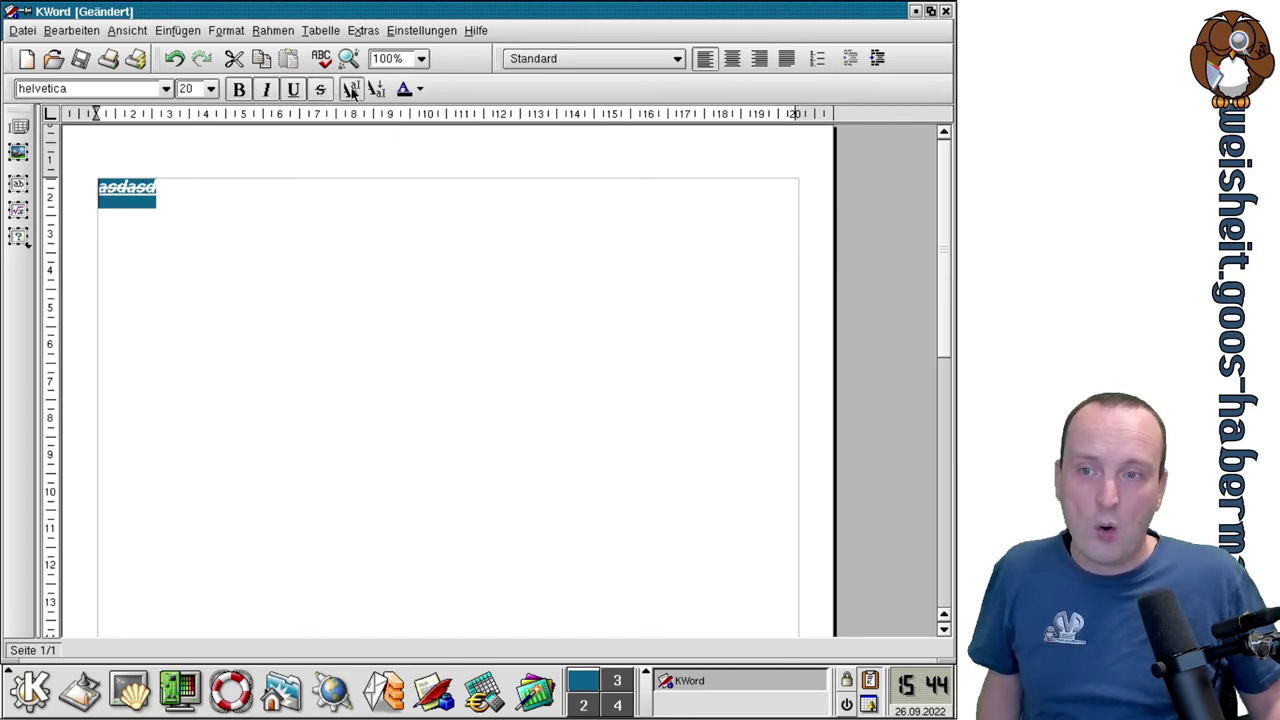
left_click(376, 90)
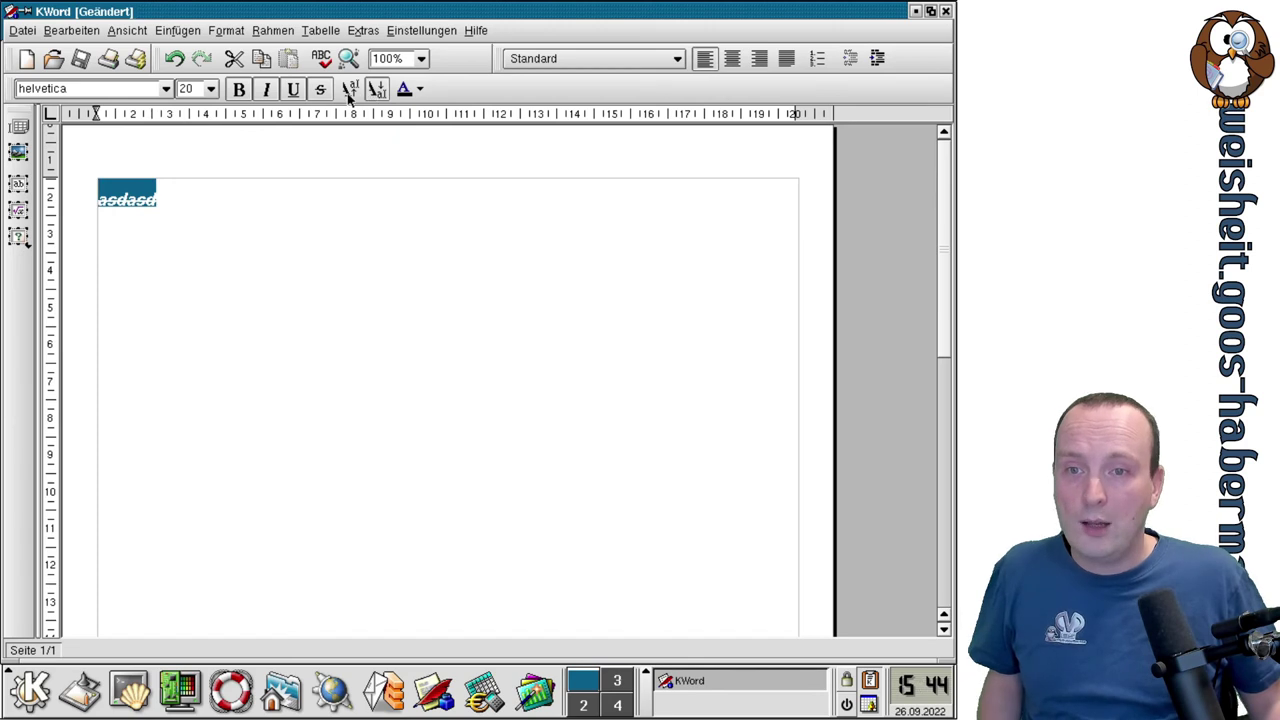
left_click(376, 90)
left_click(414, 246)
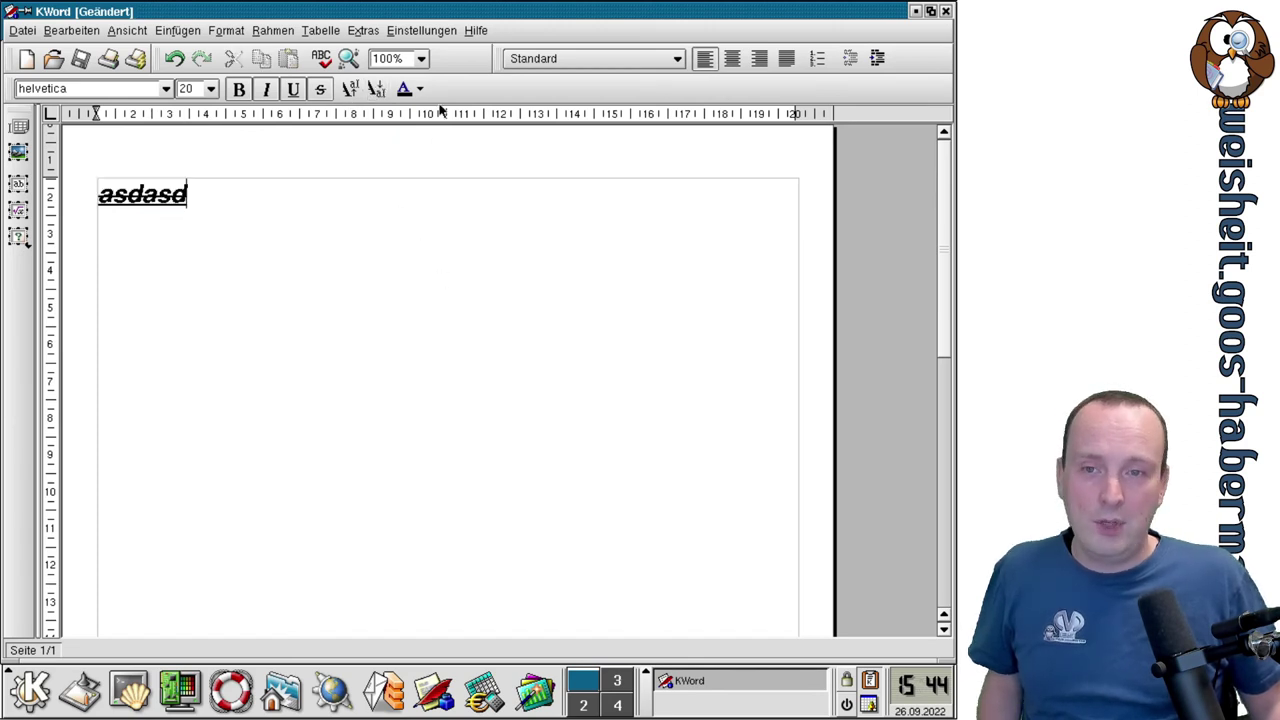
left_click(420, 91)
left_click(420, 91)
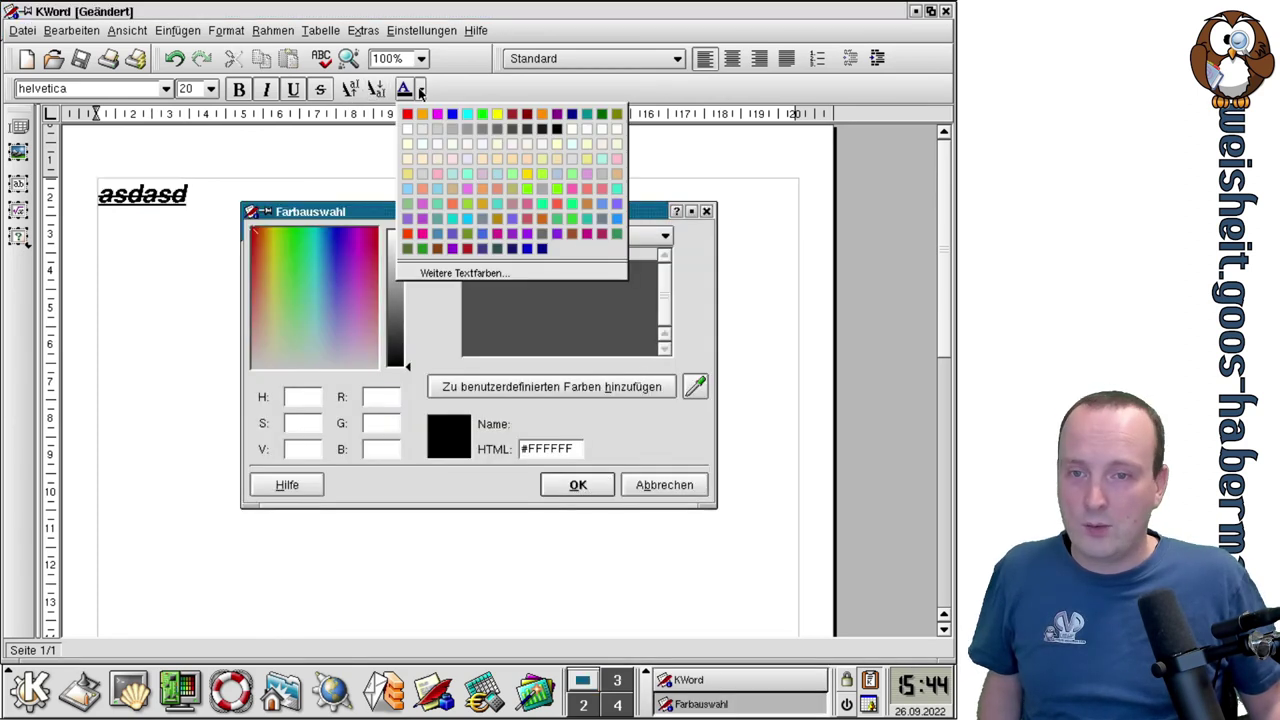
Close the colour chooser and extend the heading to 'asdasdasdasd'.
left_click(452, 133)
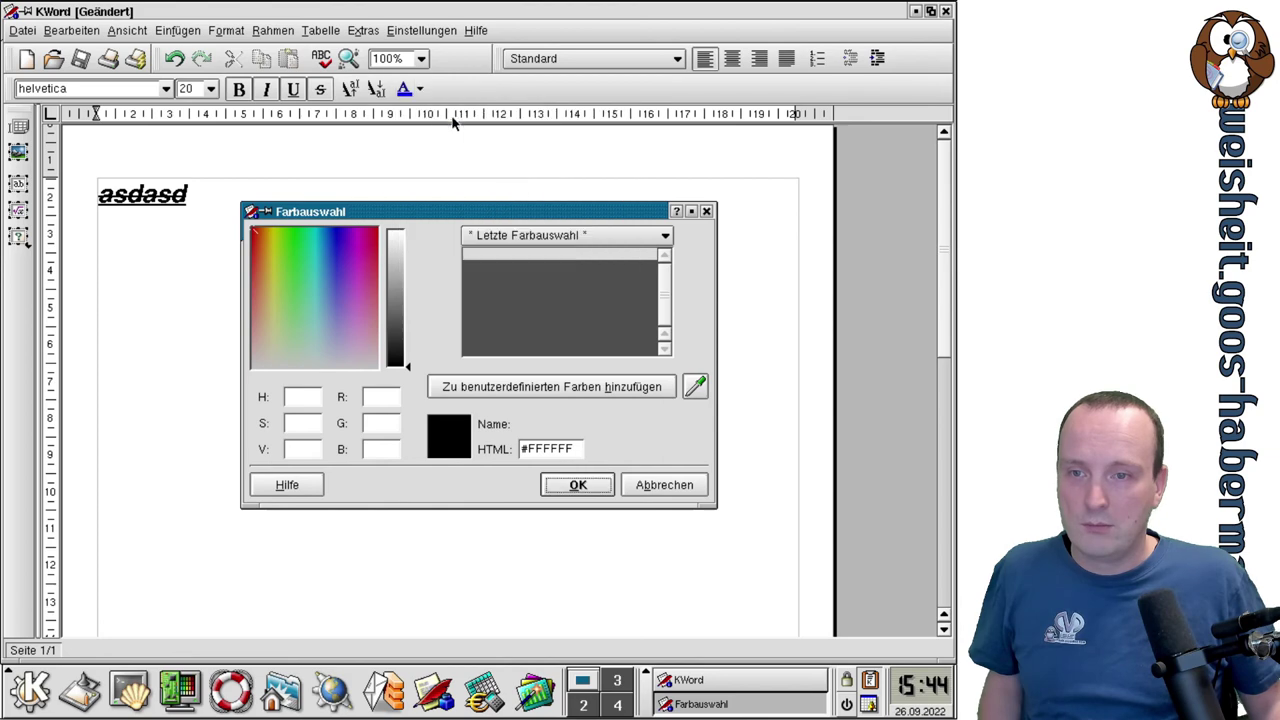
left_click(575, 484)
type("asdasd")
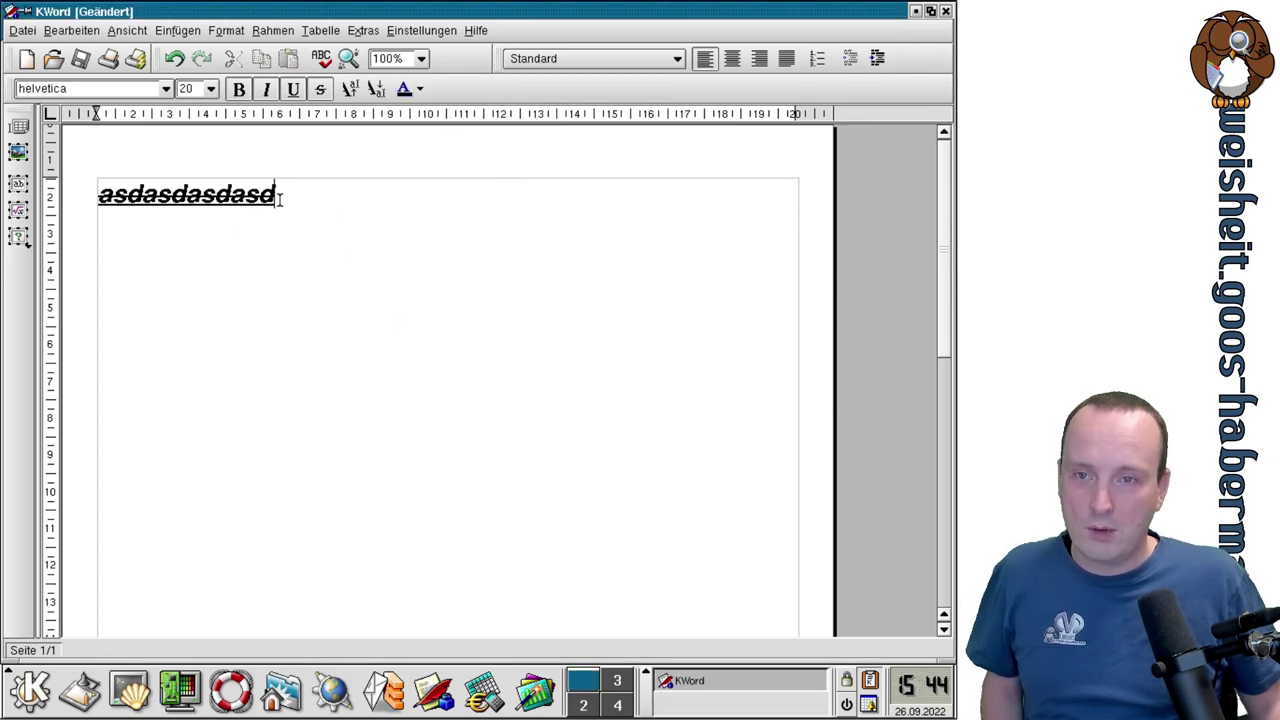
Colour the heading's middle letters 'sdasdasdas' blue.
left_click_drag(258, 196, 112, 196)
left_click(420, 89)
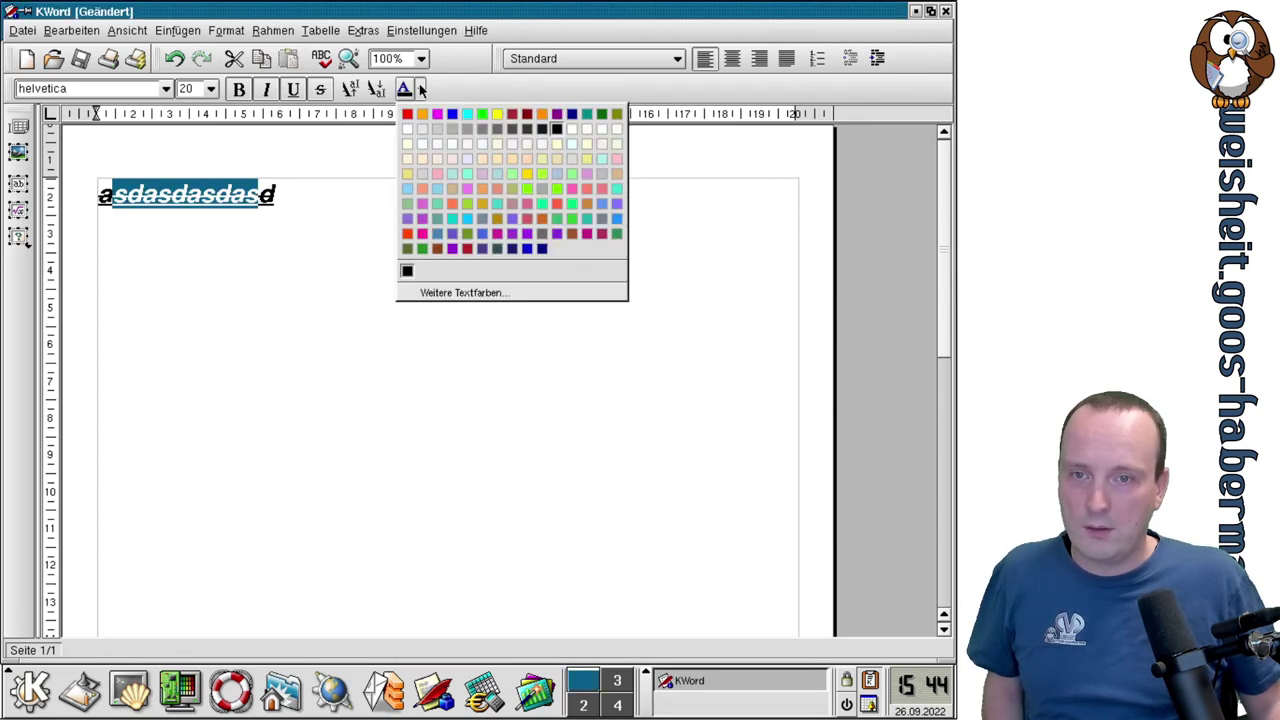
left_click(449, 117)
left_click(417, 198)
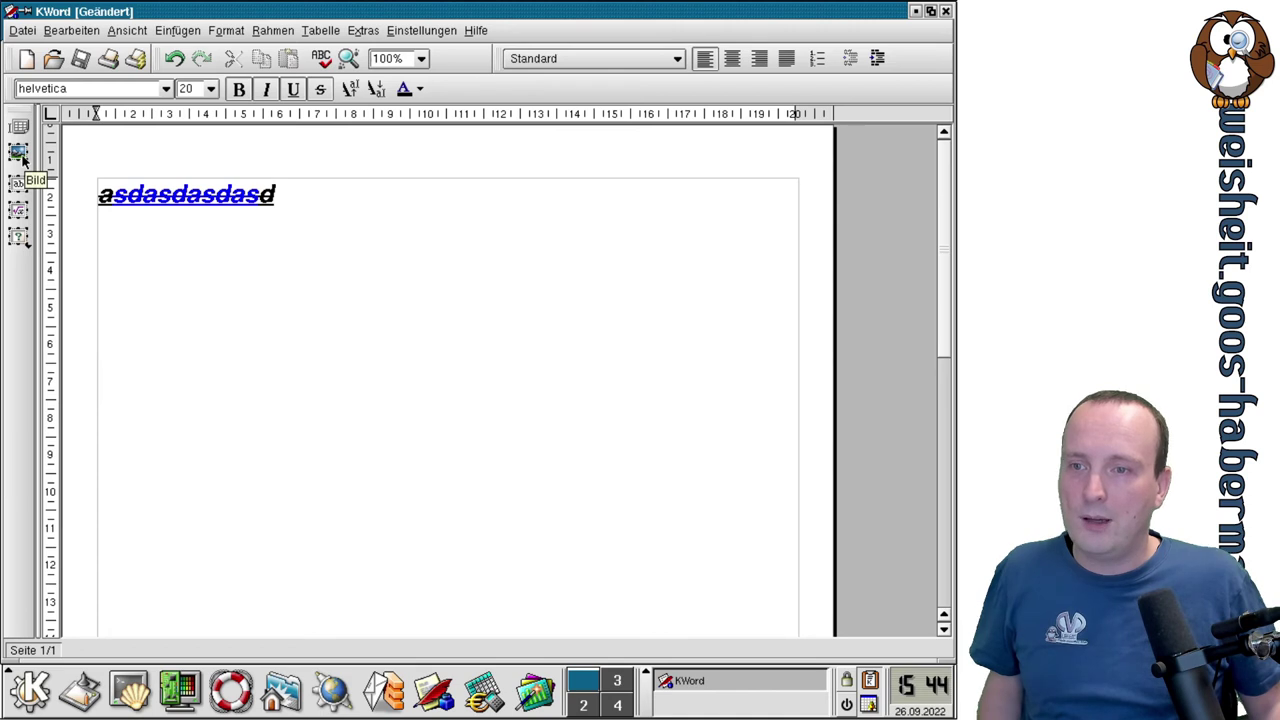
Draw a new text frame to the right of the heading as a new frame set.
left_click(22, 195)
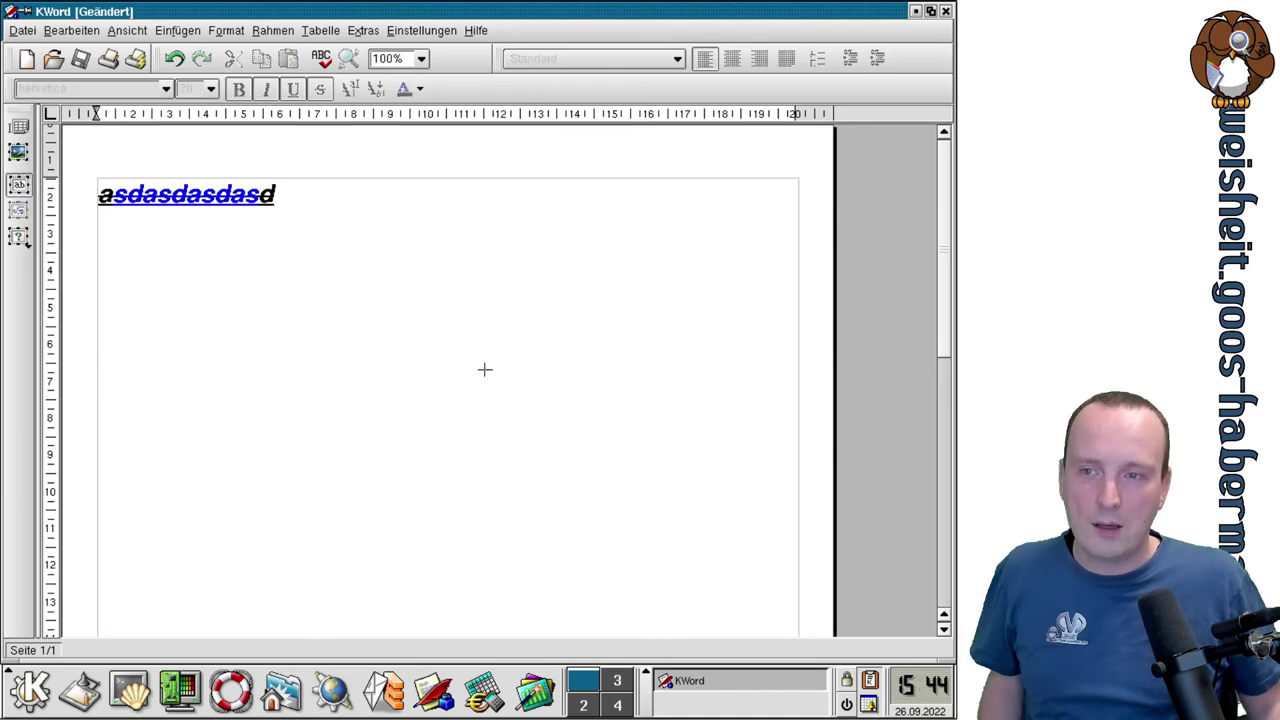
left_click_drag(437, 200, 732, 380)
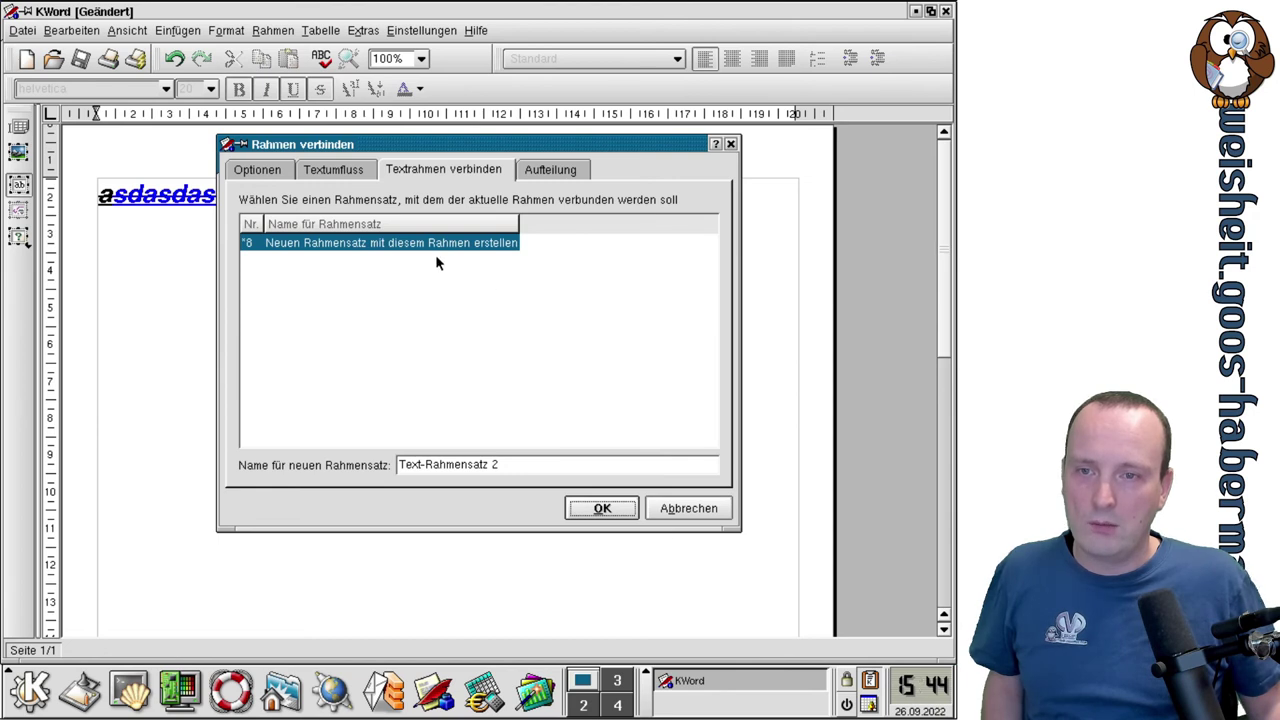
left_click(600, 507)
Fill the new frame with the lines asdasdasd, ads, asd and asd.
left_click(512, 263)
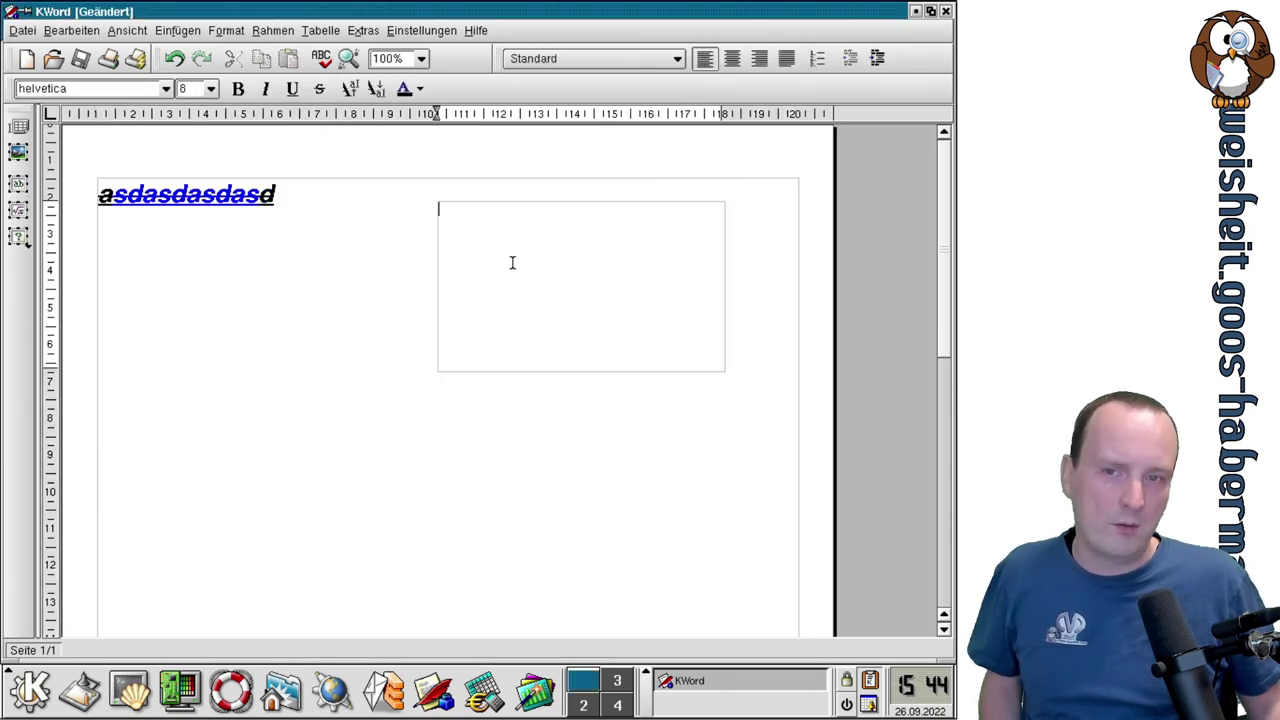
type("asdasdasd")
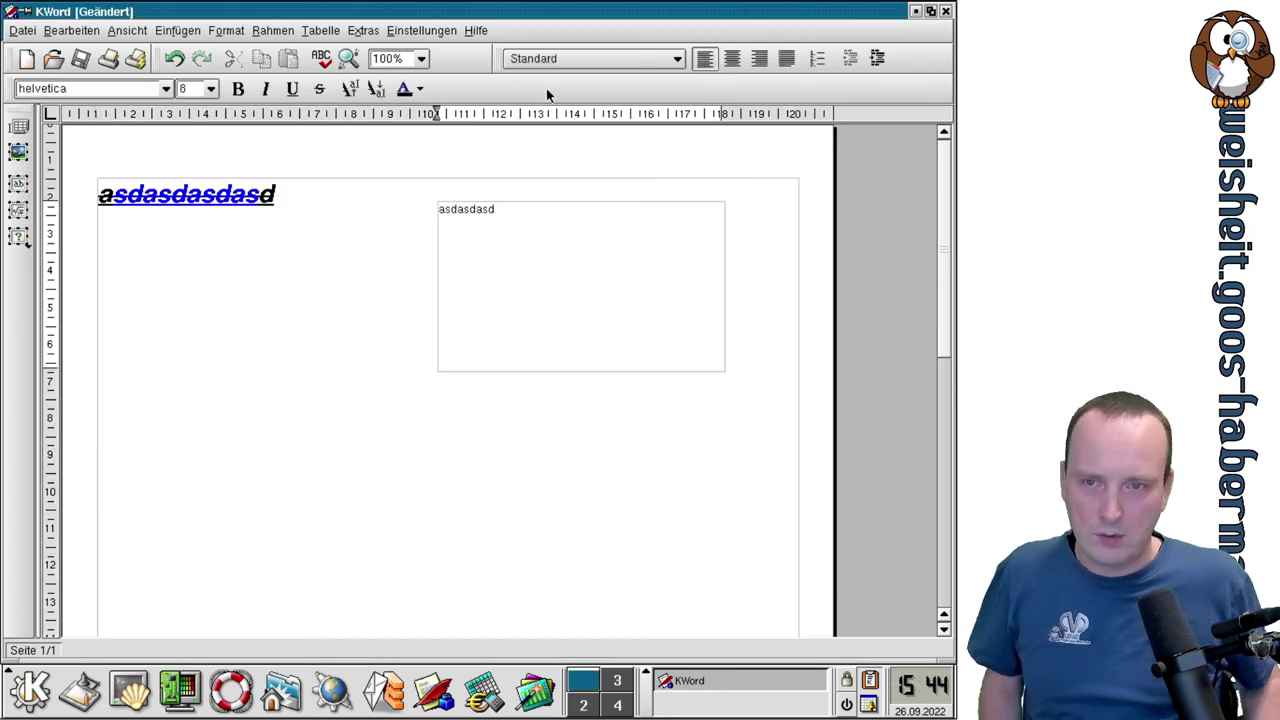
key("Return")
type("ads")
key("Return")
type("asd")
key("Return")
type("asd")
key("Return")
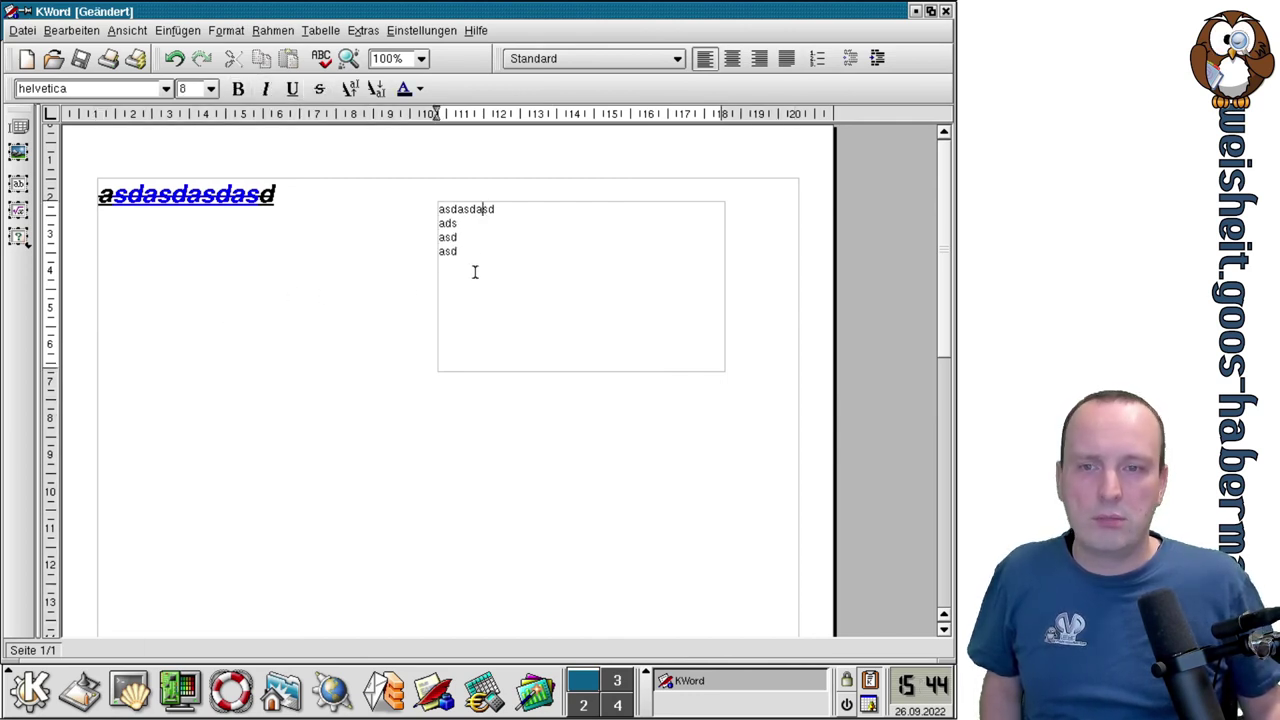
left_click(396, 296)
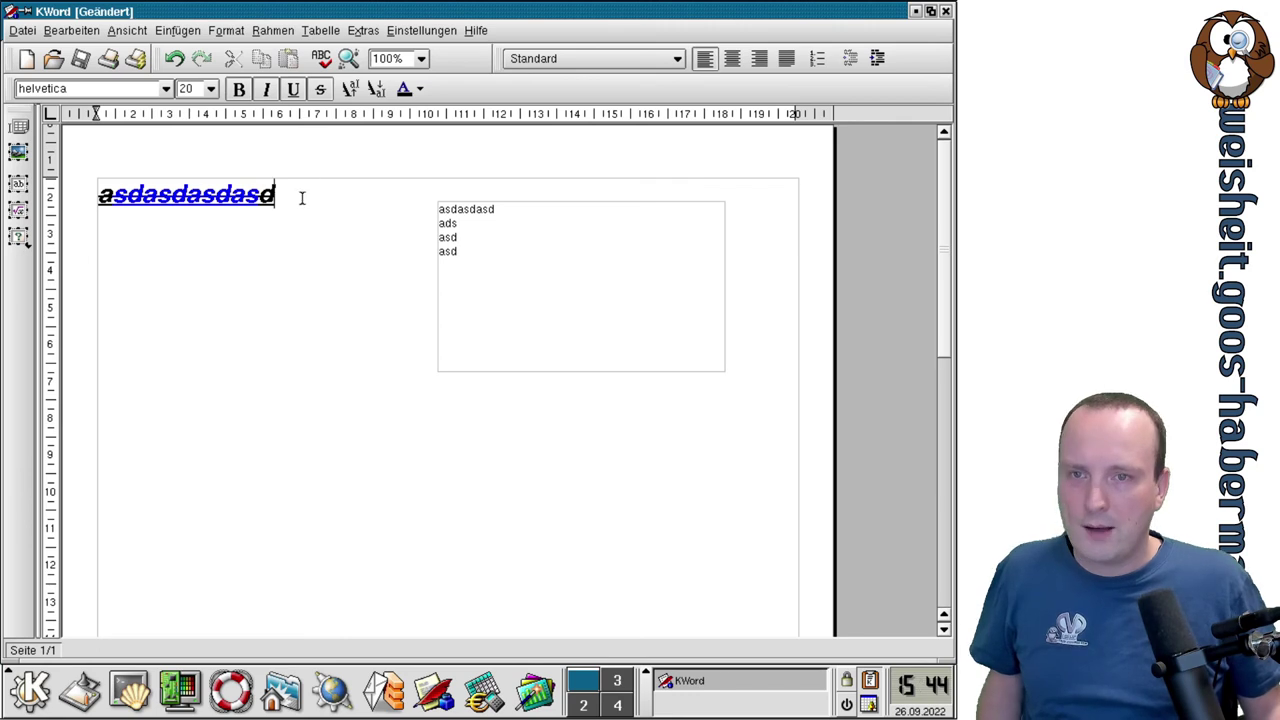
left_click(321, 32)
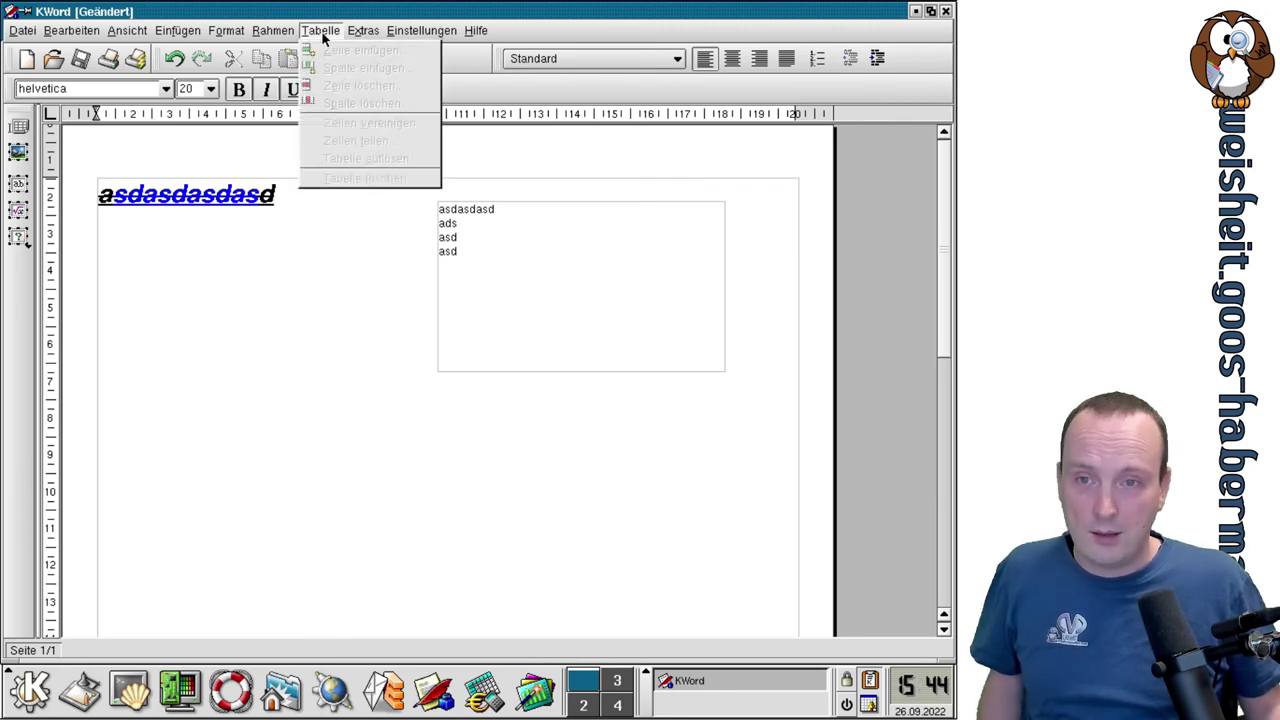
Open the Tabelle einfügen dialog from the Einfügen menu, proposing 3 rows and 2 columns.
left_click(321, 32)
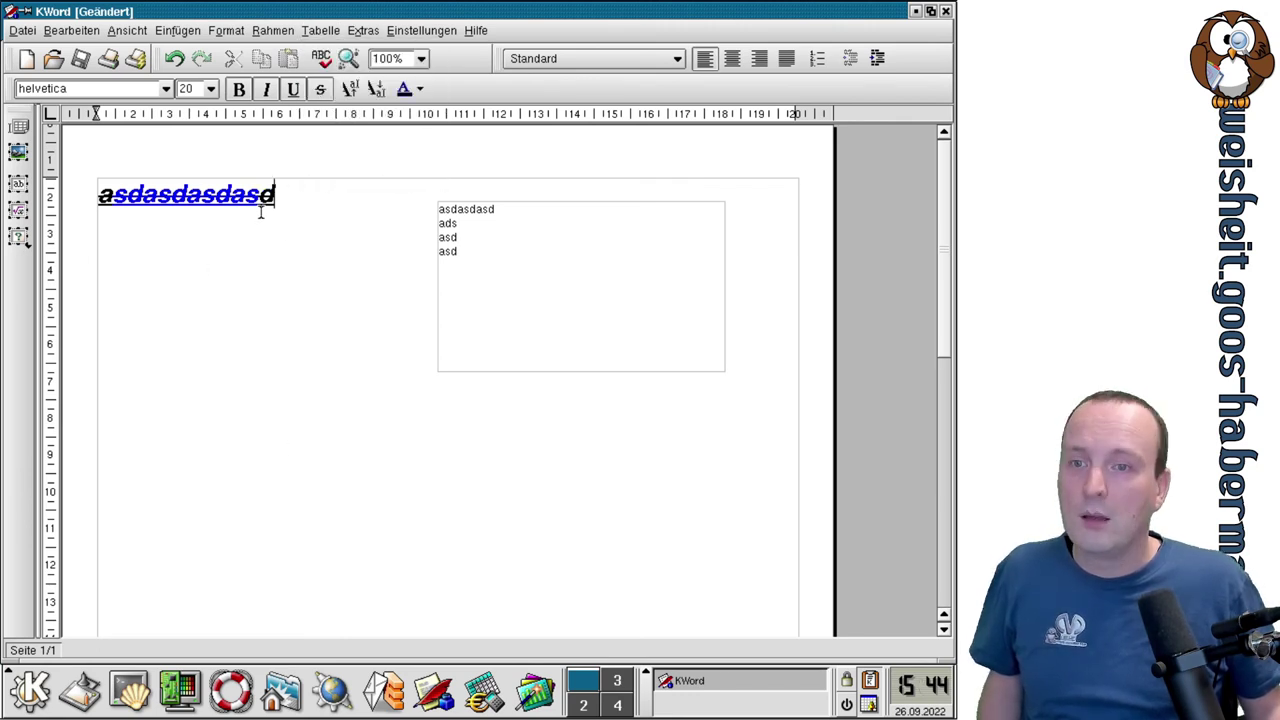
left_click(307, 31)
left_click(307, 31)
left_click(174, 31)
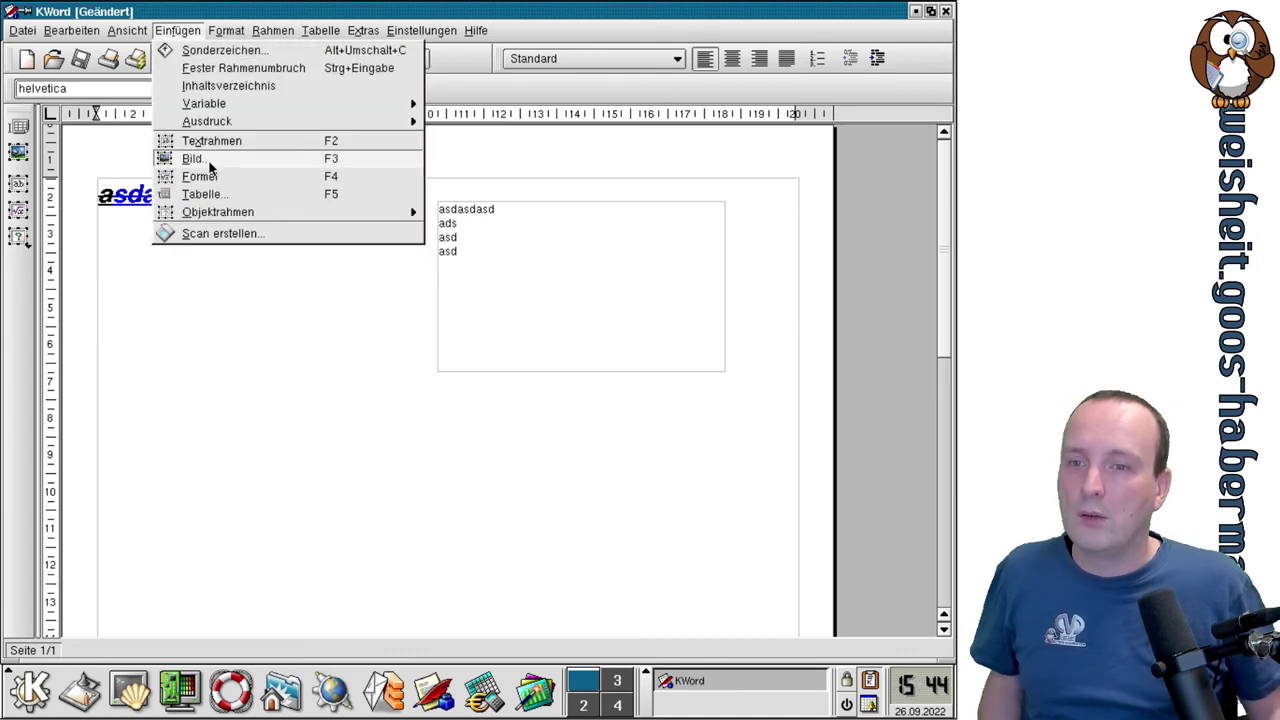
left_click(212, 193)
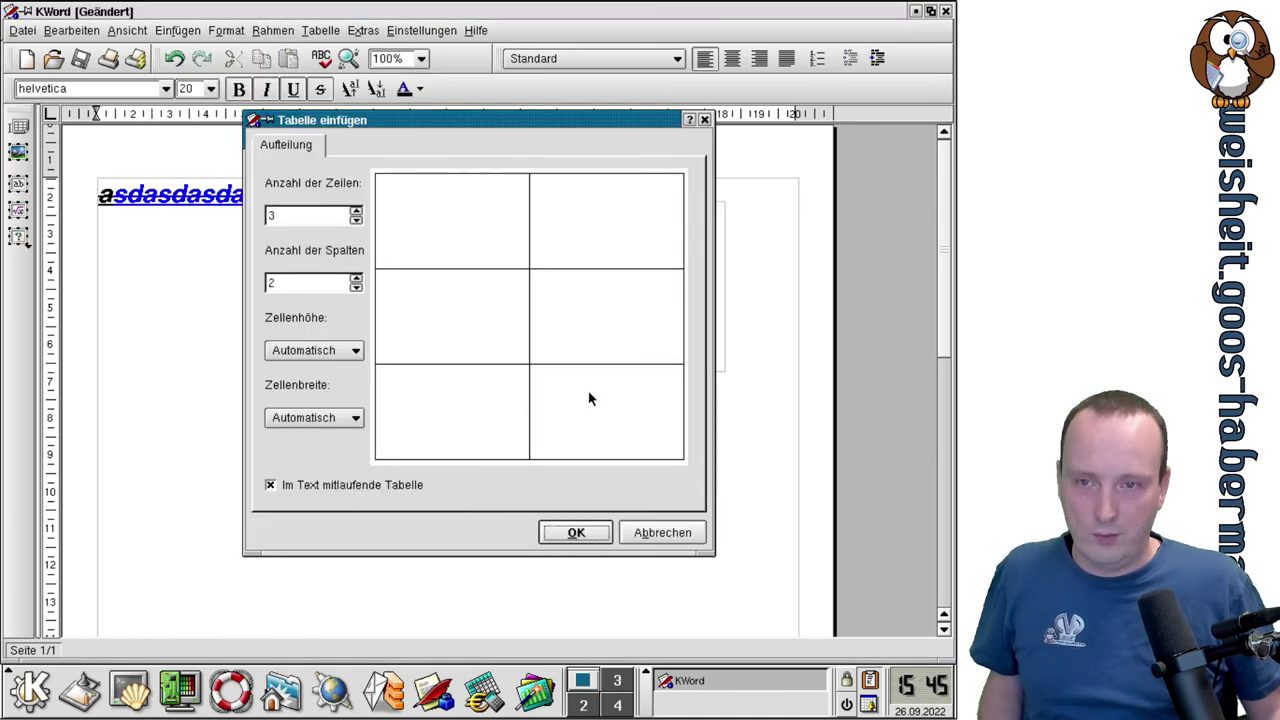